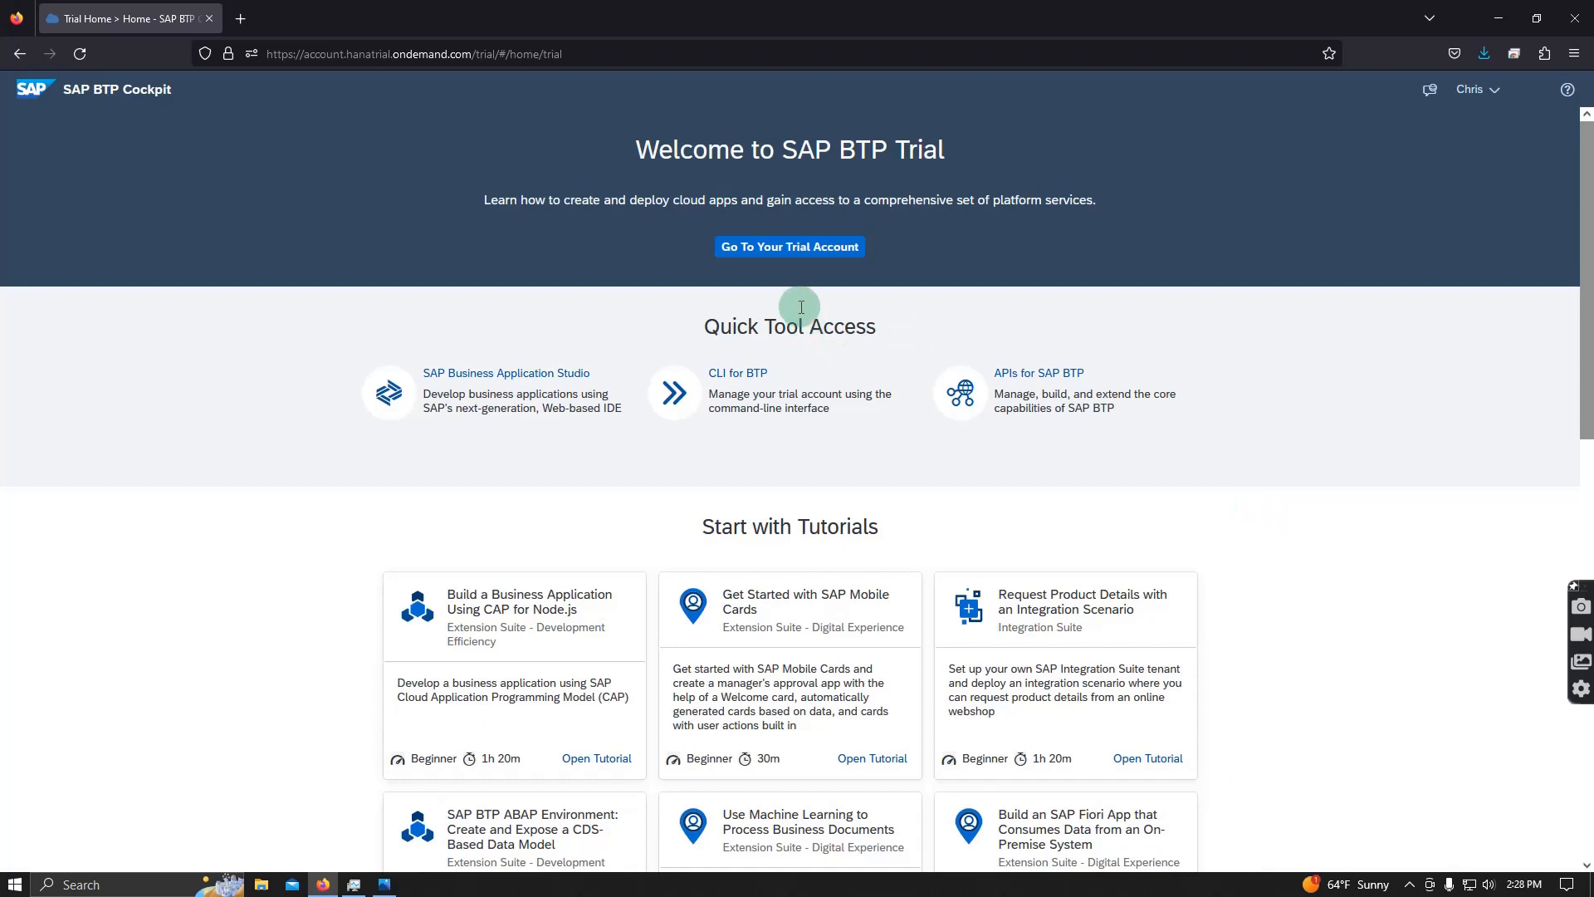
- Go from the trial global account through subaccount trial and space dev to SAP HANA Cloud's Create menu
left_click(802, 249)
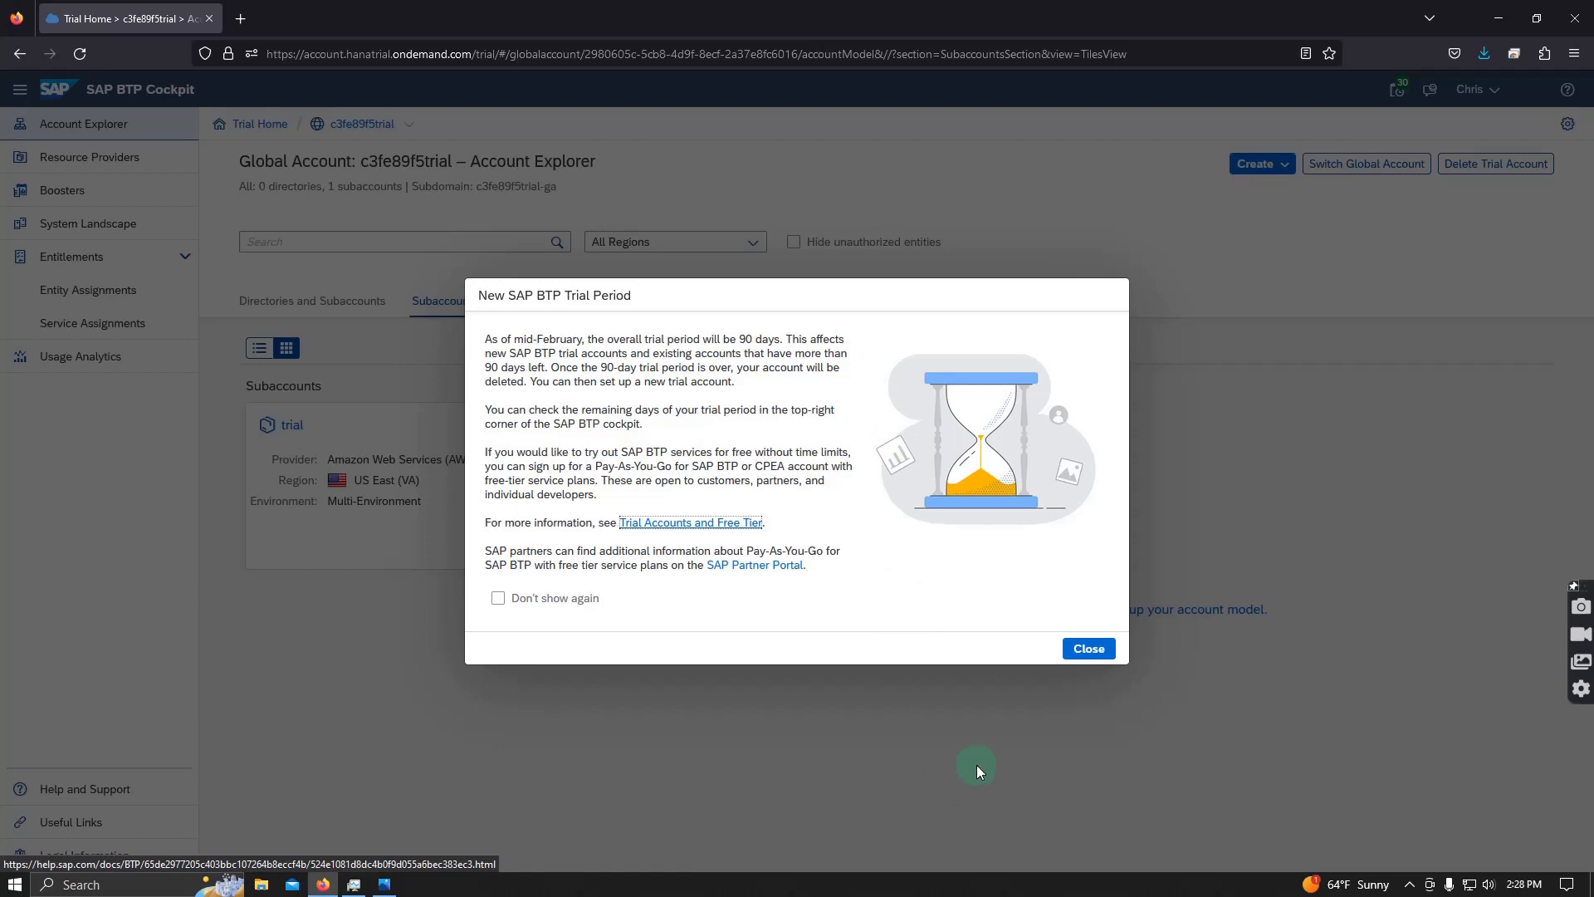
left_click(1088, 648)
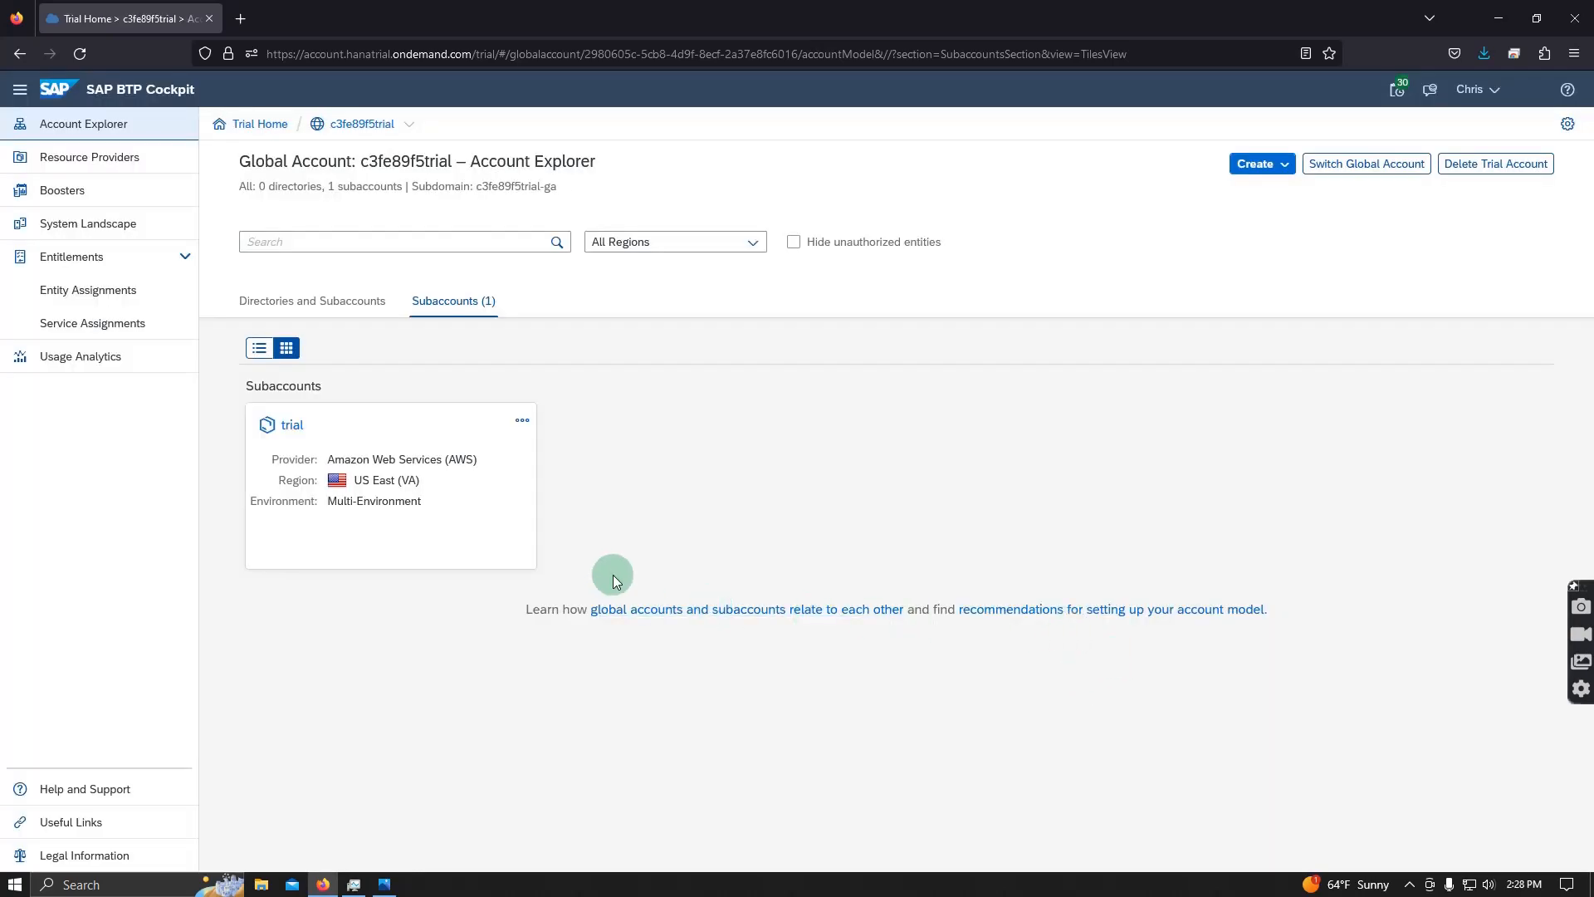
left_click(284, 419)
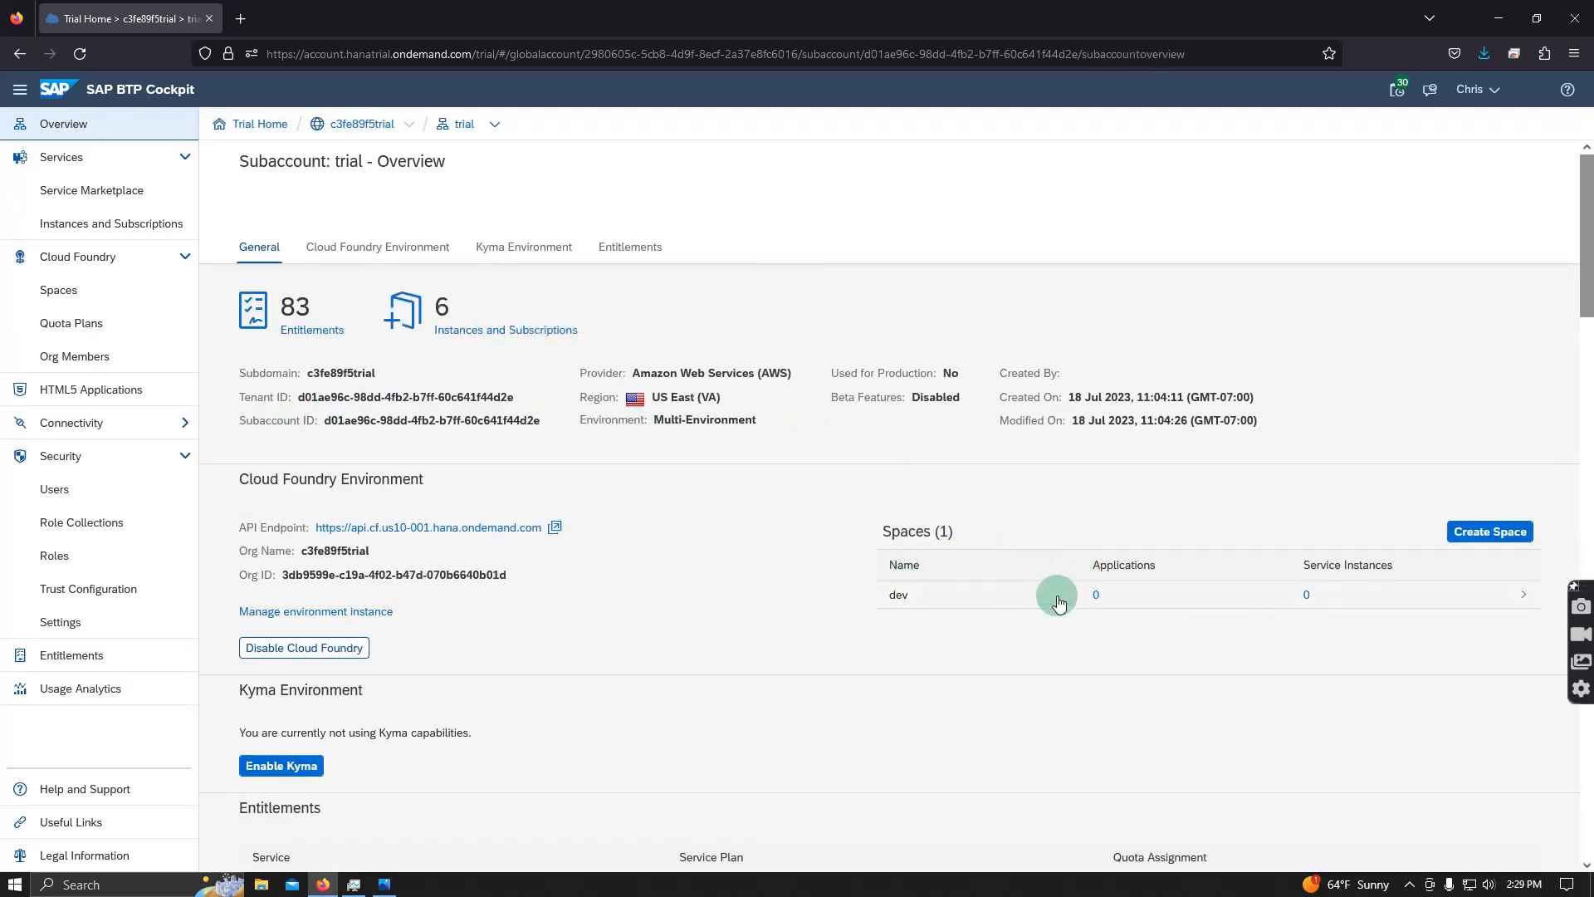
left_click(1057, 594)
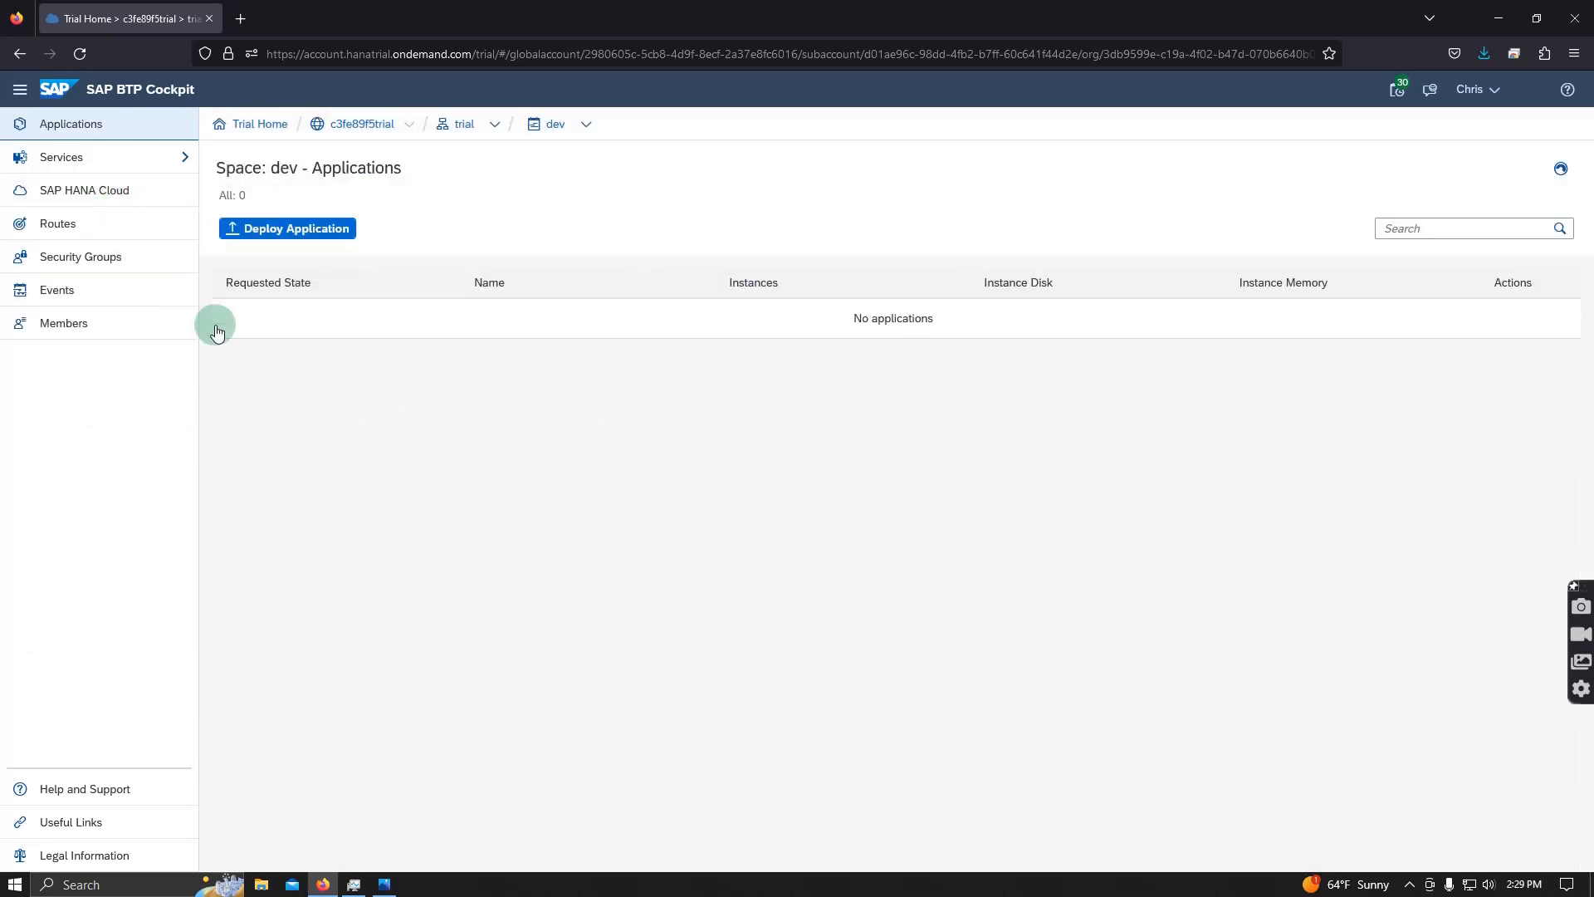
left_click(64, 190)
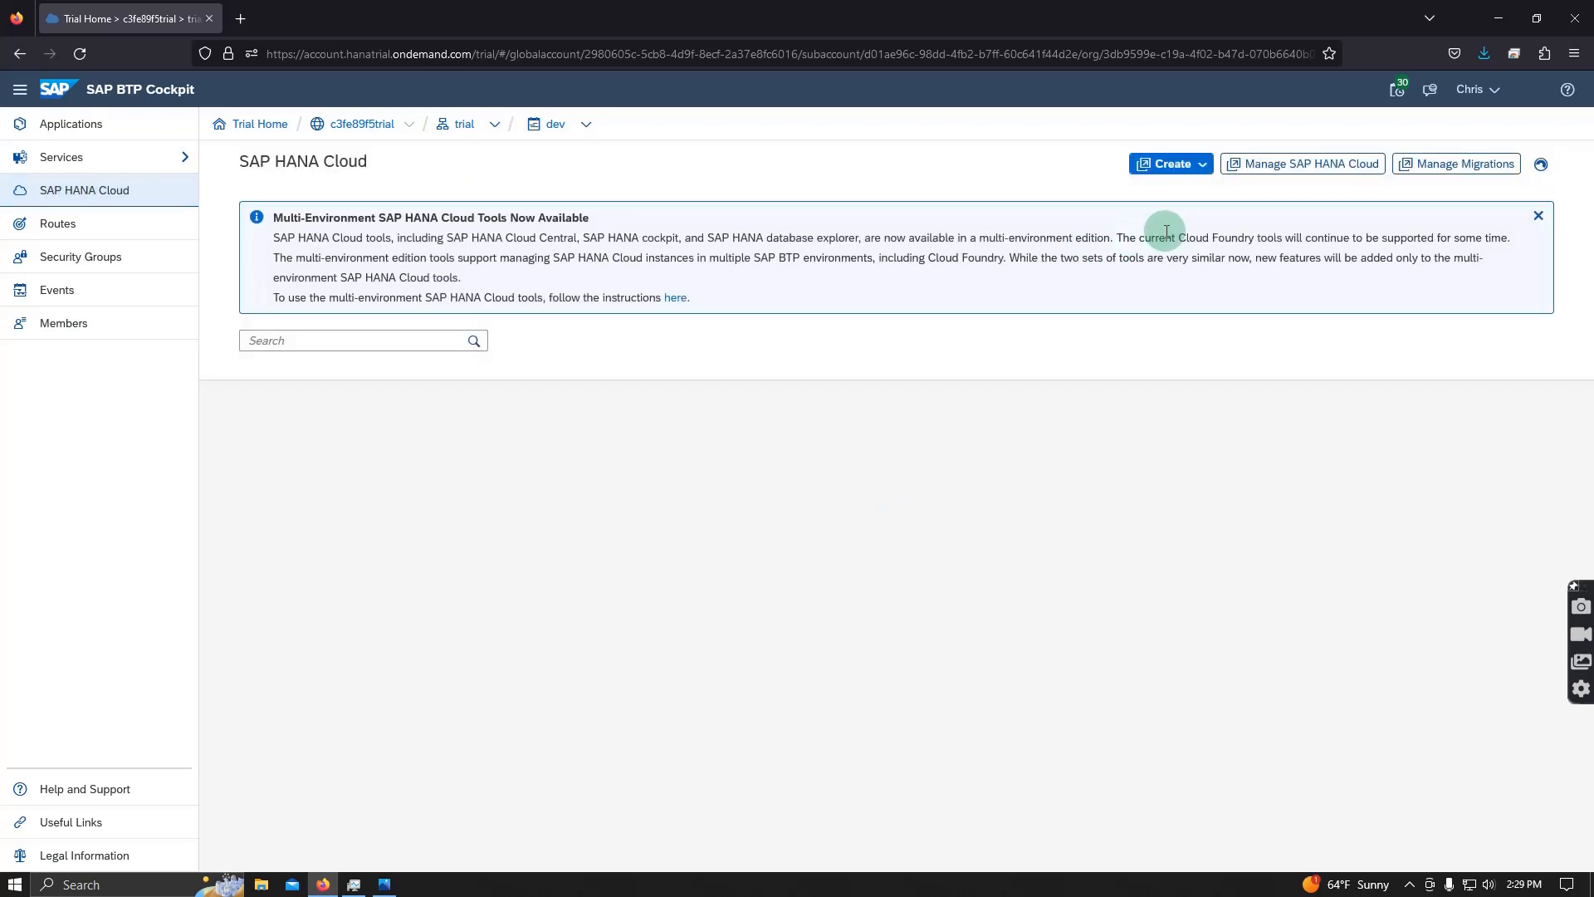
left_click(1202, 164)
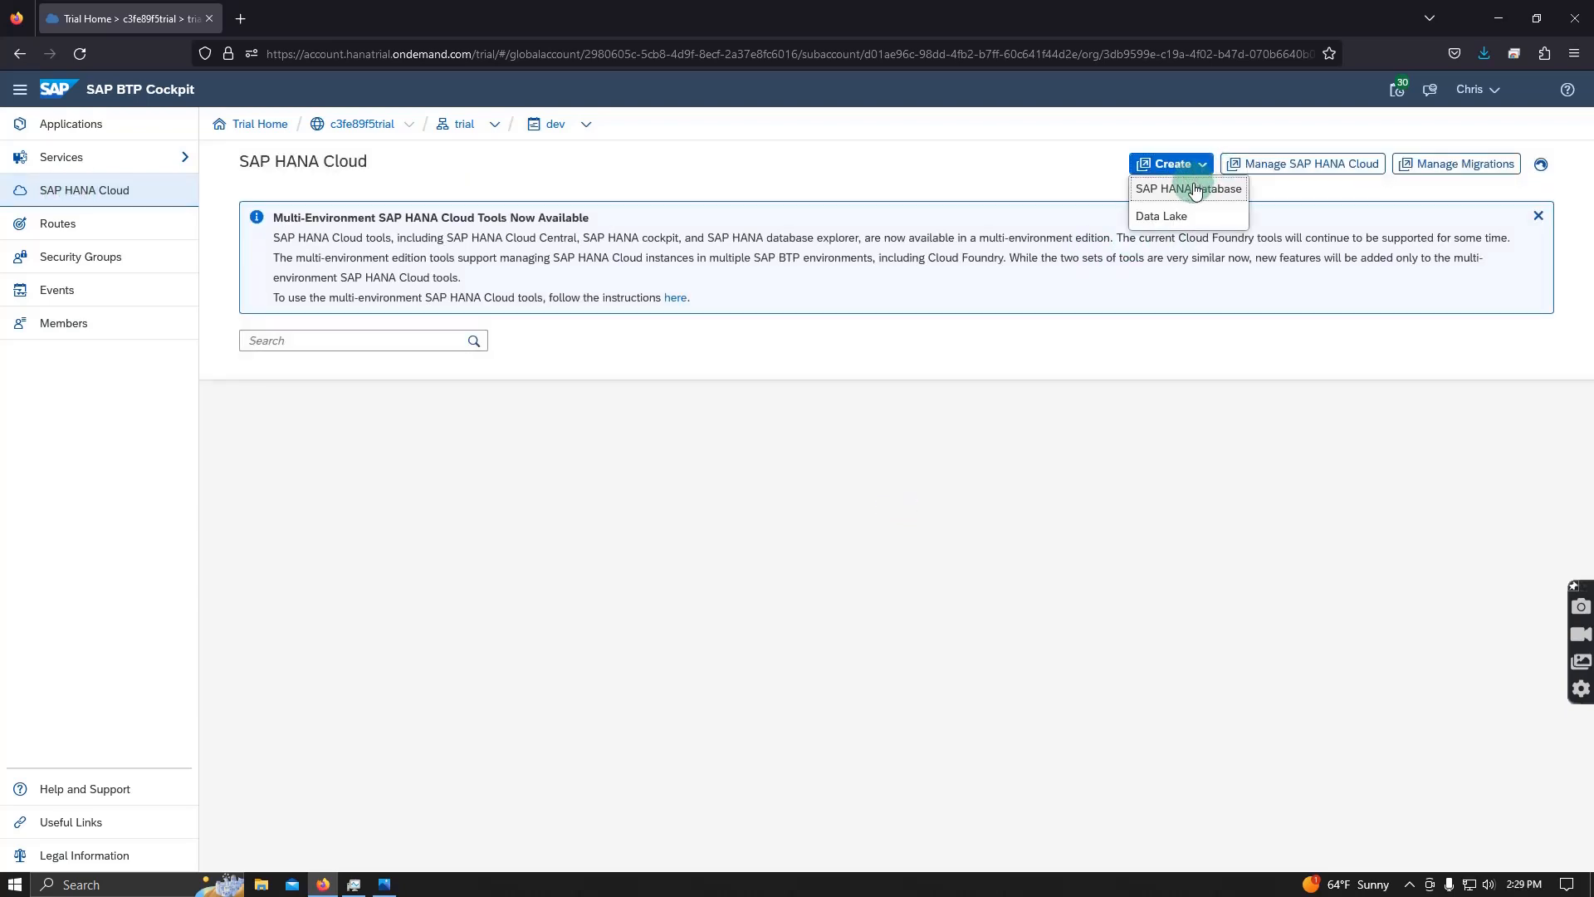
- Start creating an SAP HANA Database and enter the account email and password at the default identity provider
left_click(1193, 191)
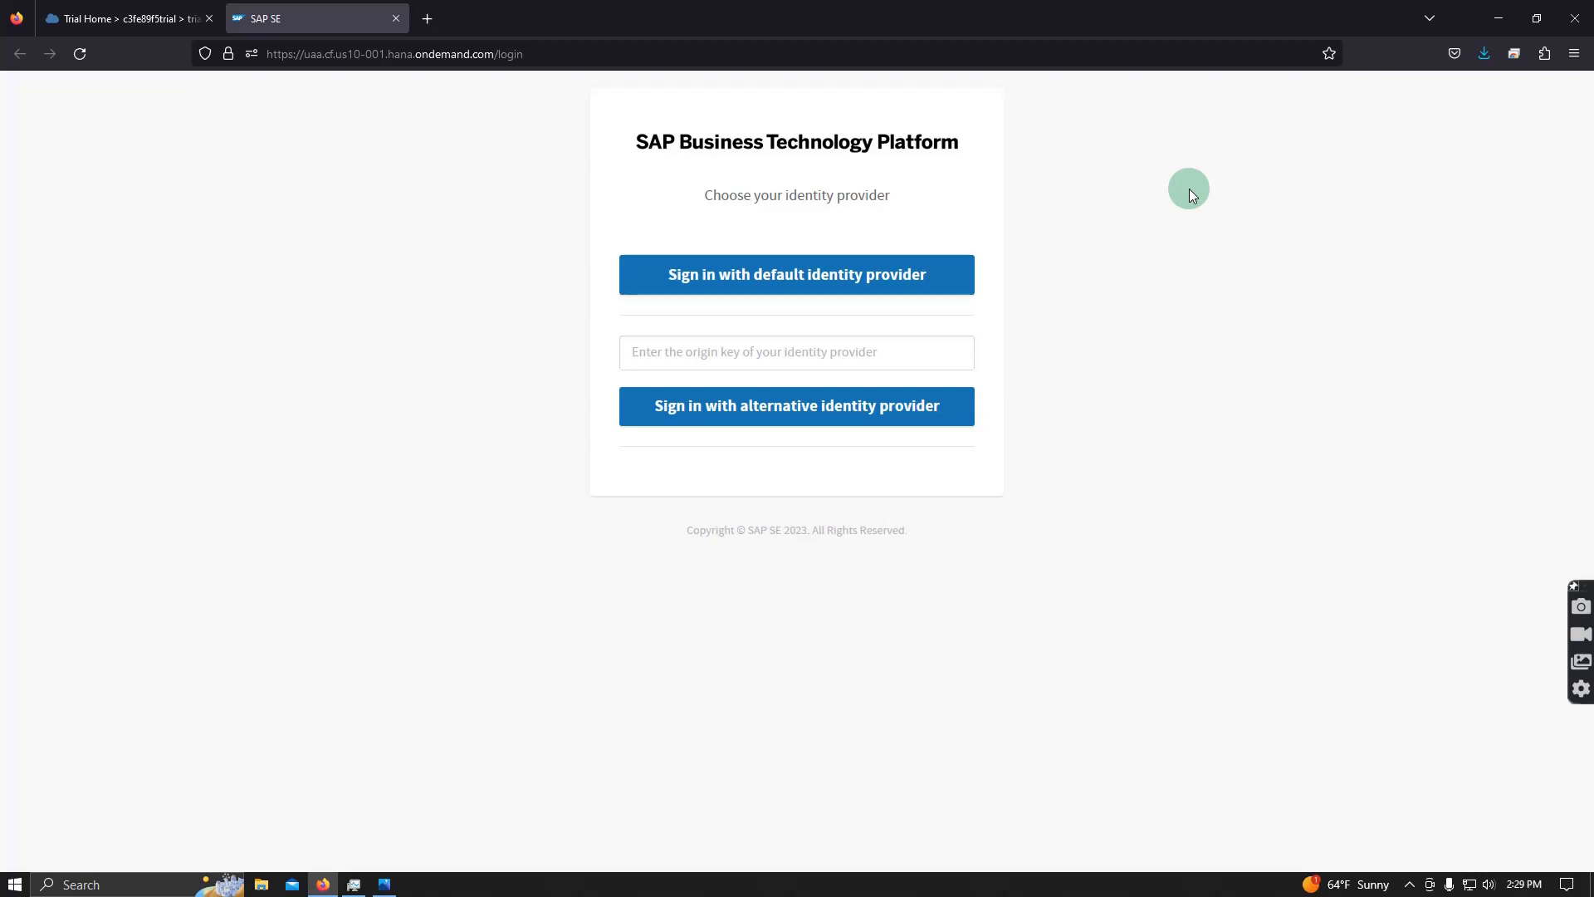
left_click(700, 285)
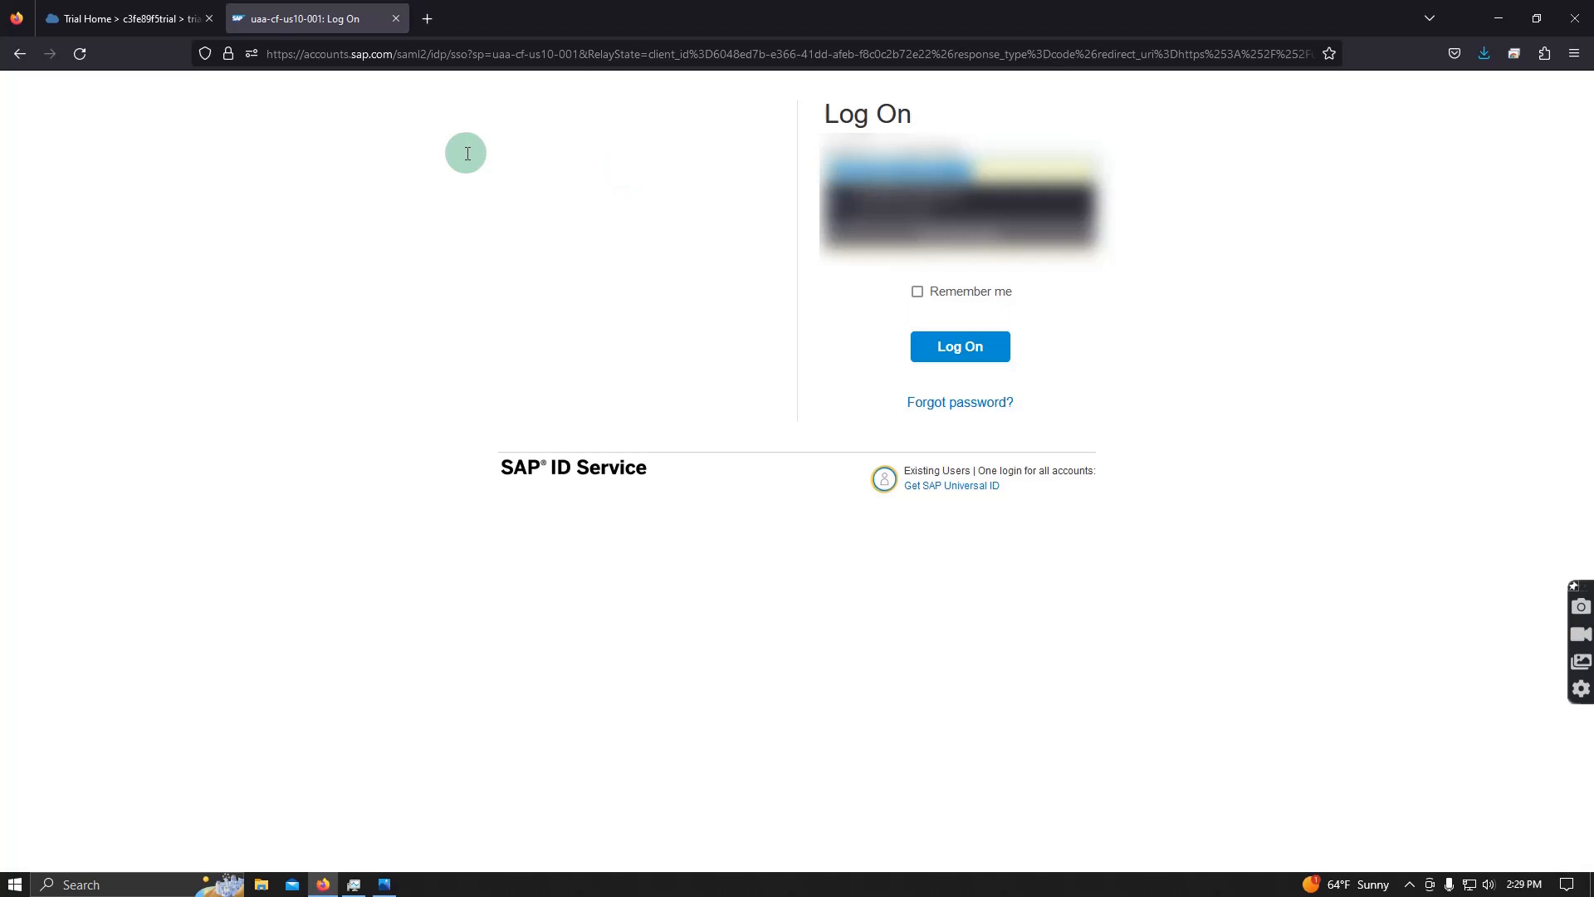
key("Return")
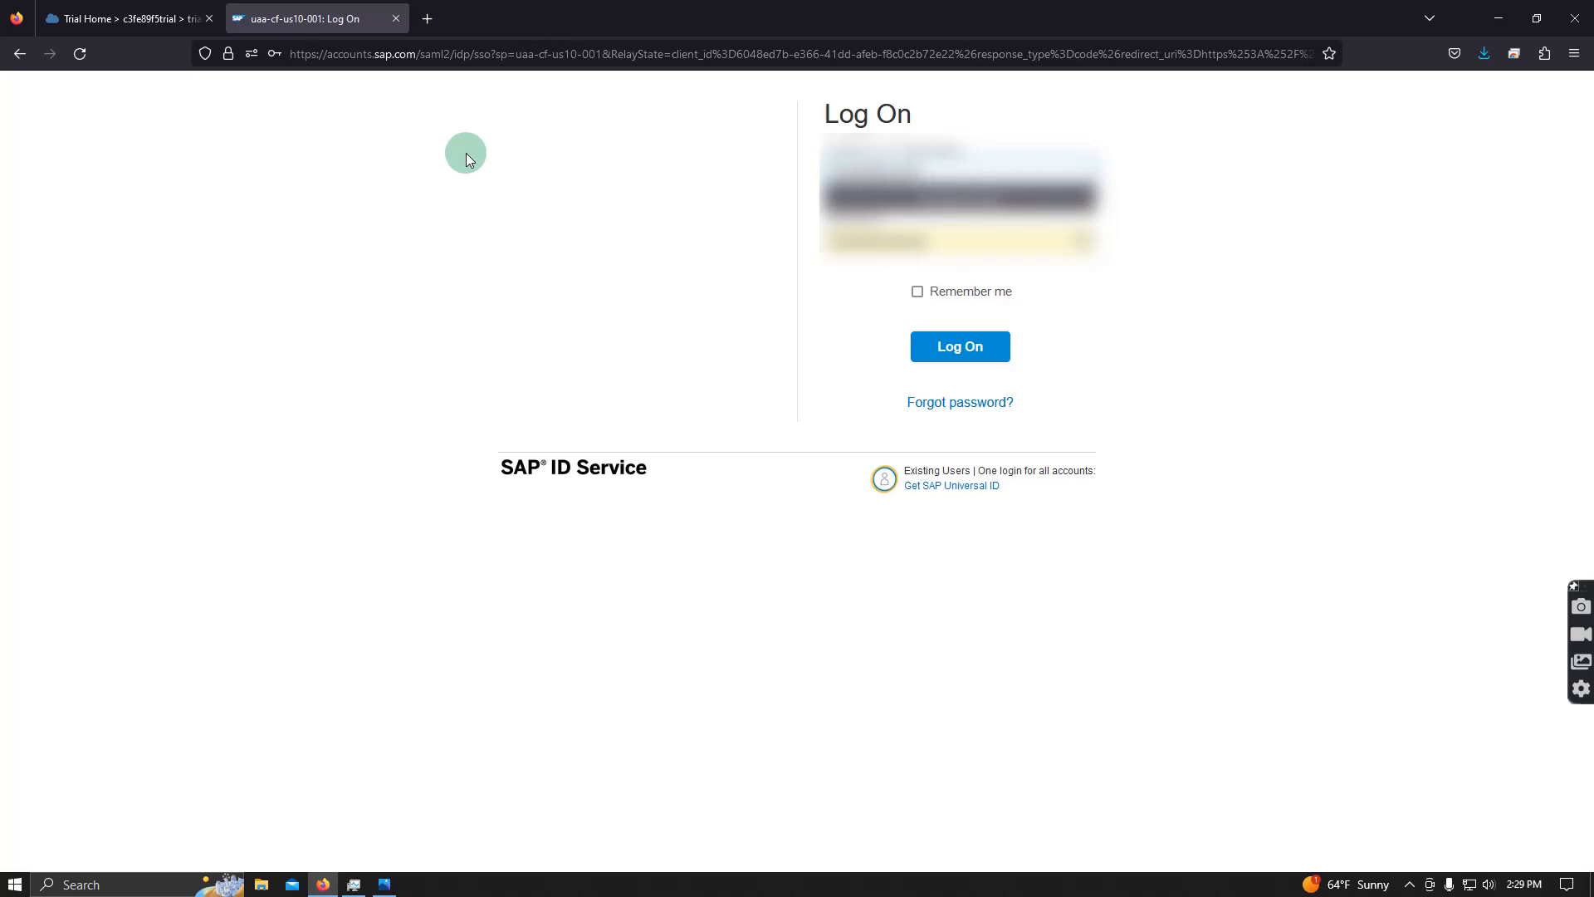
type(".com")
key("Tab")
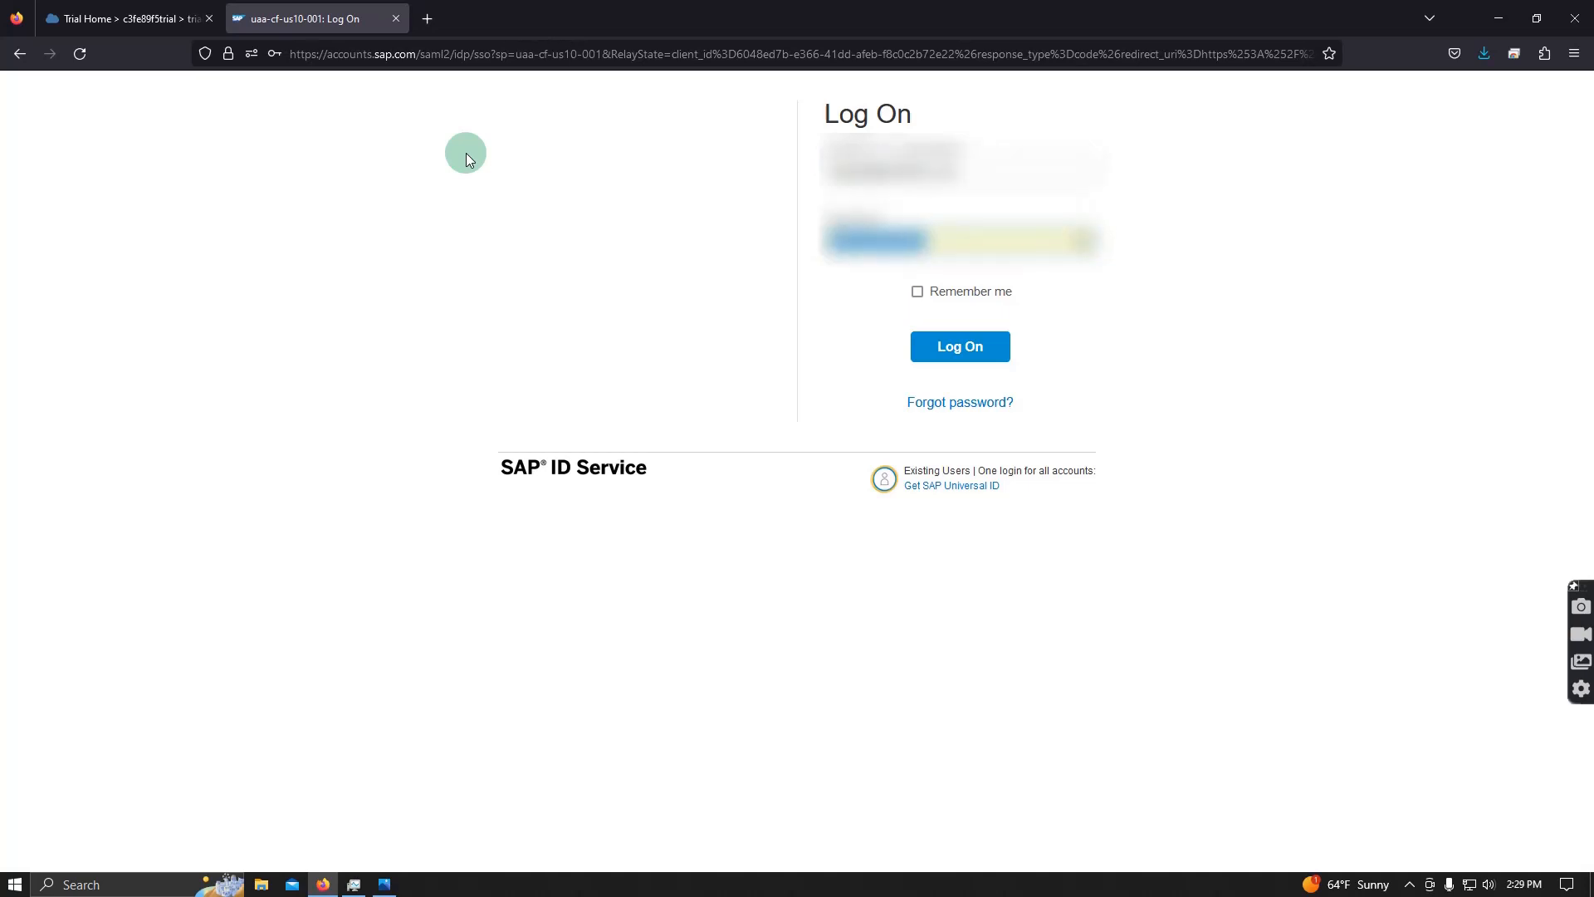
type("••••••")
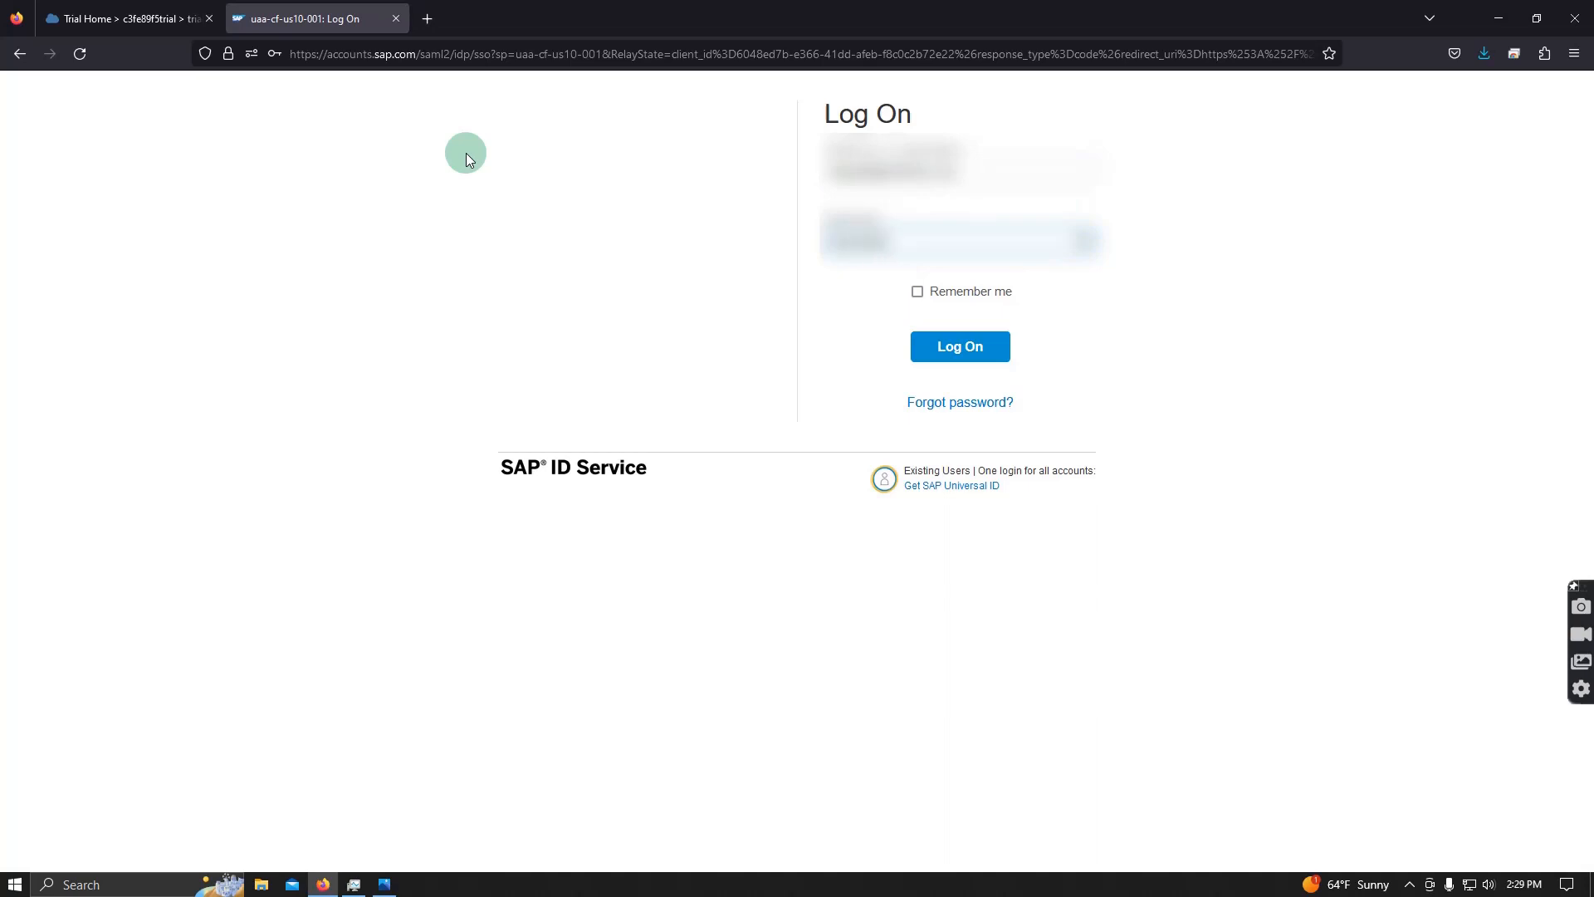
type("•••")
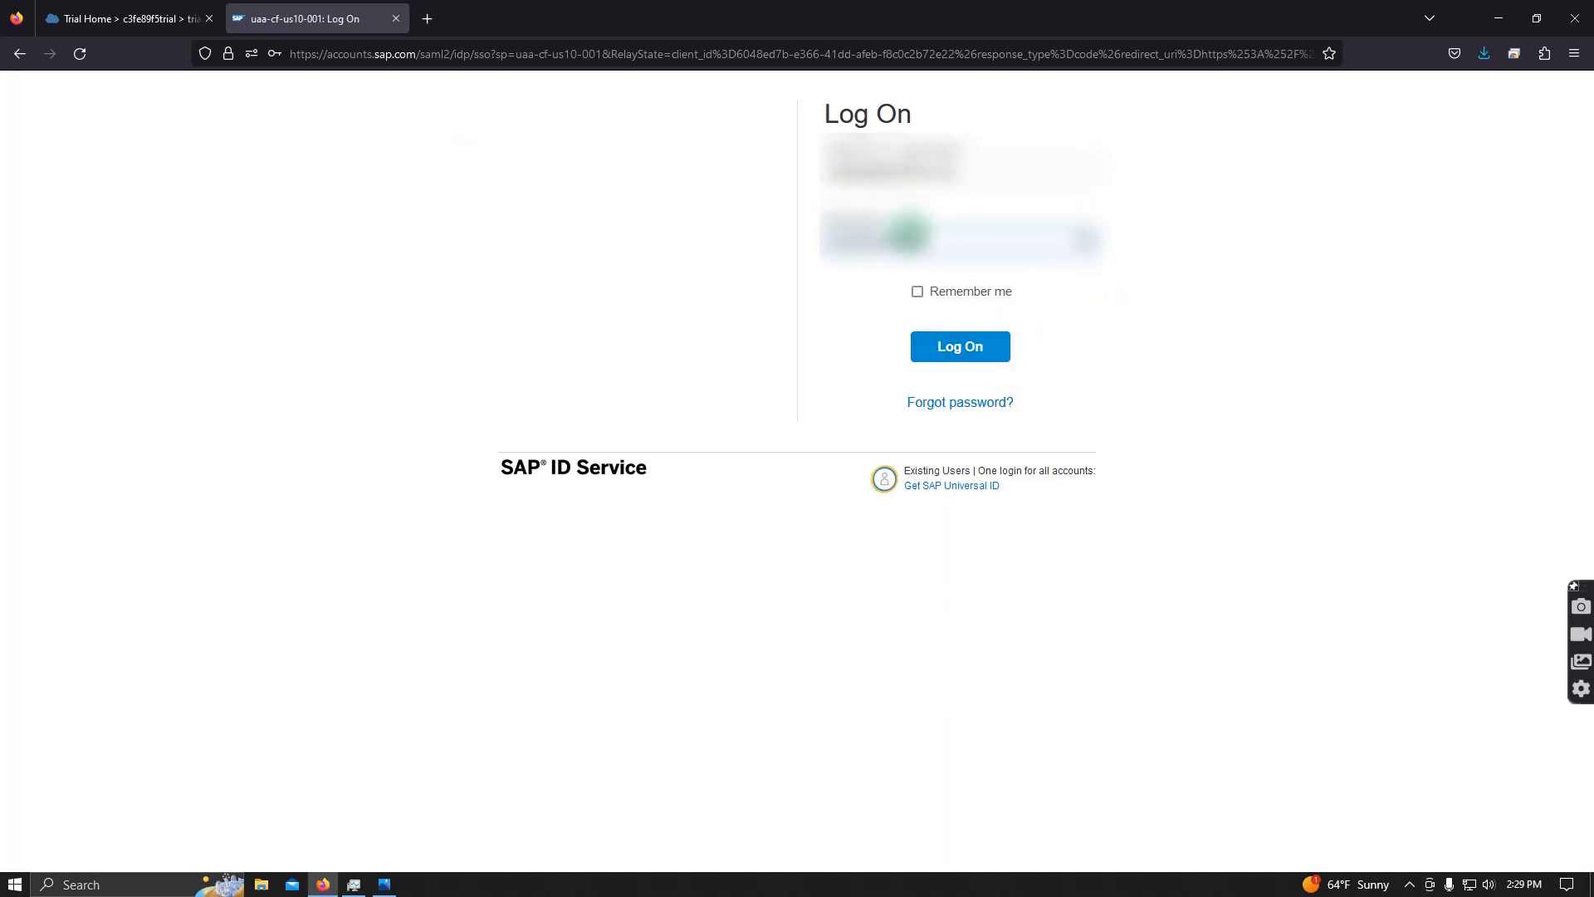
- Submit the saved login, decline saving it, and close the rejected sign-in tab
left_click(867, 169)
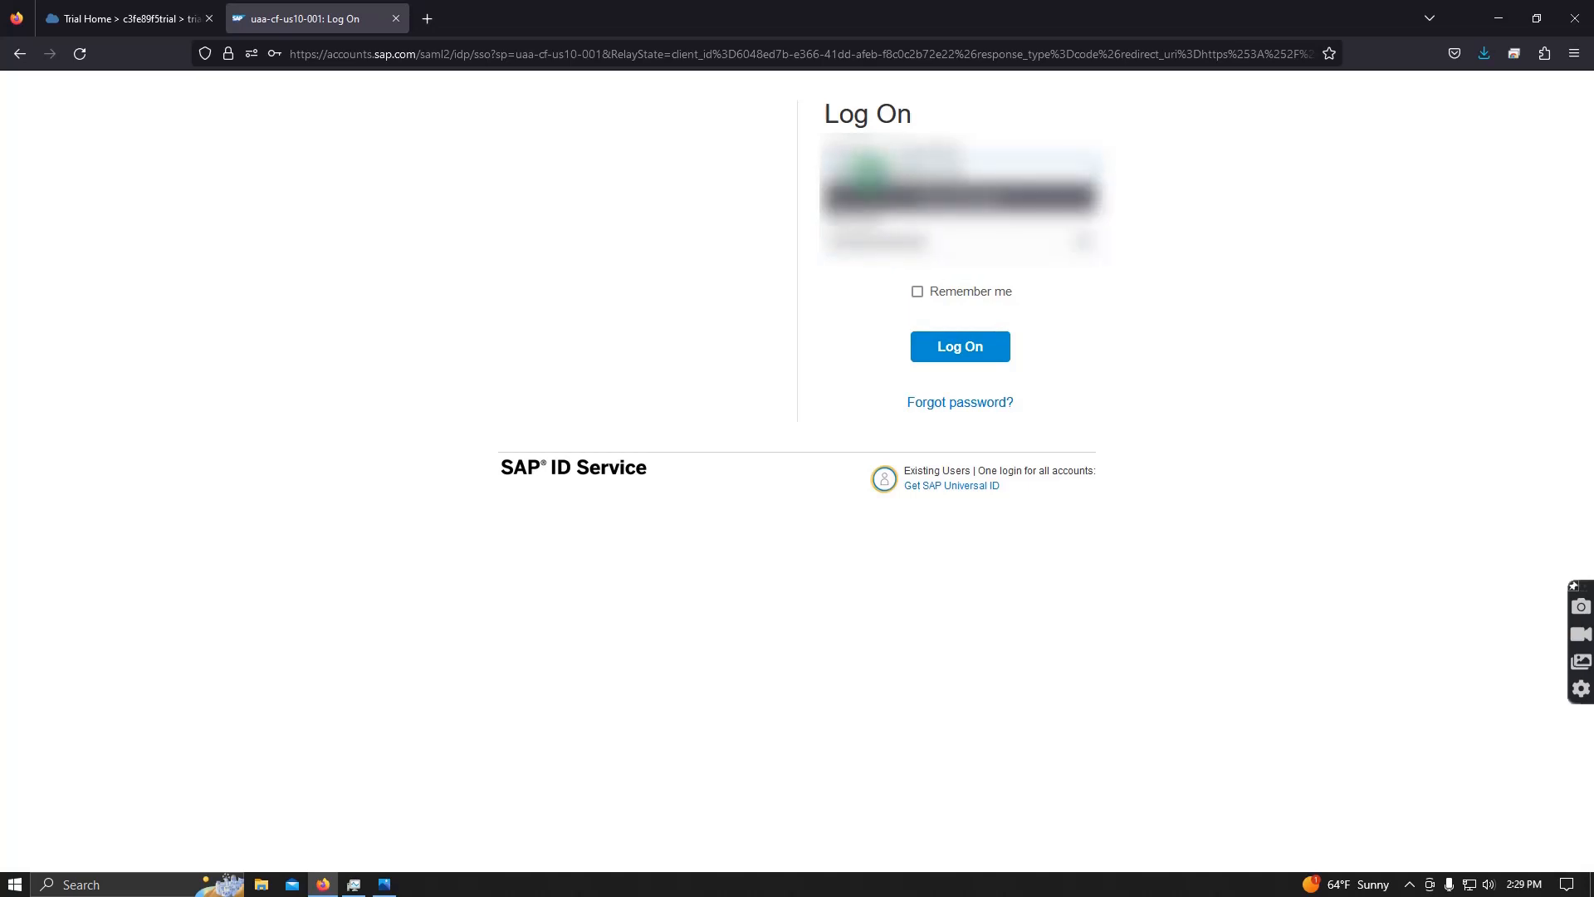
left_click(936, 294)
left_click(944, 342)
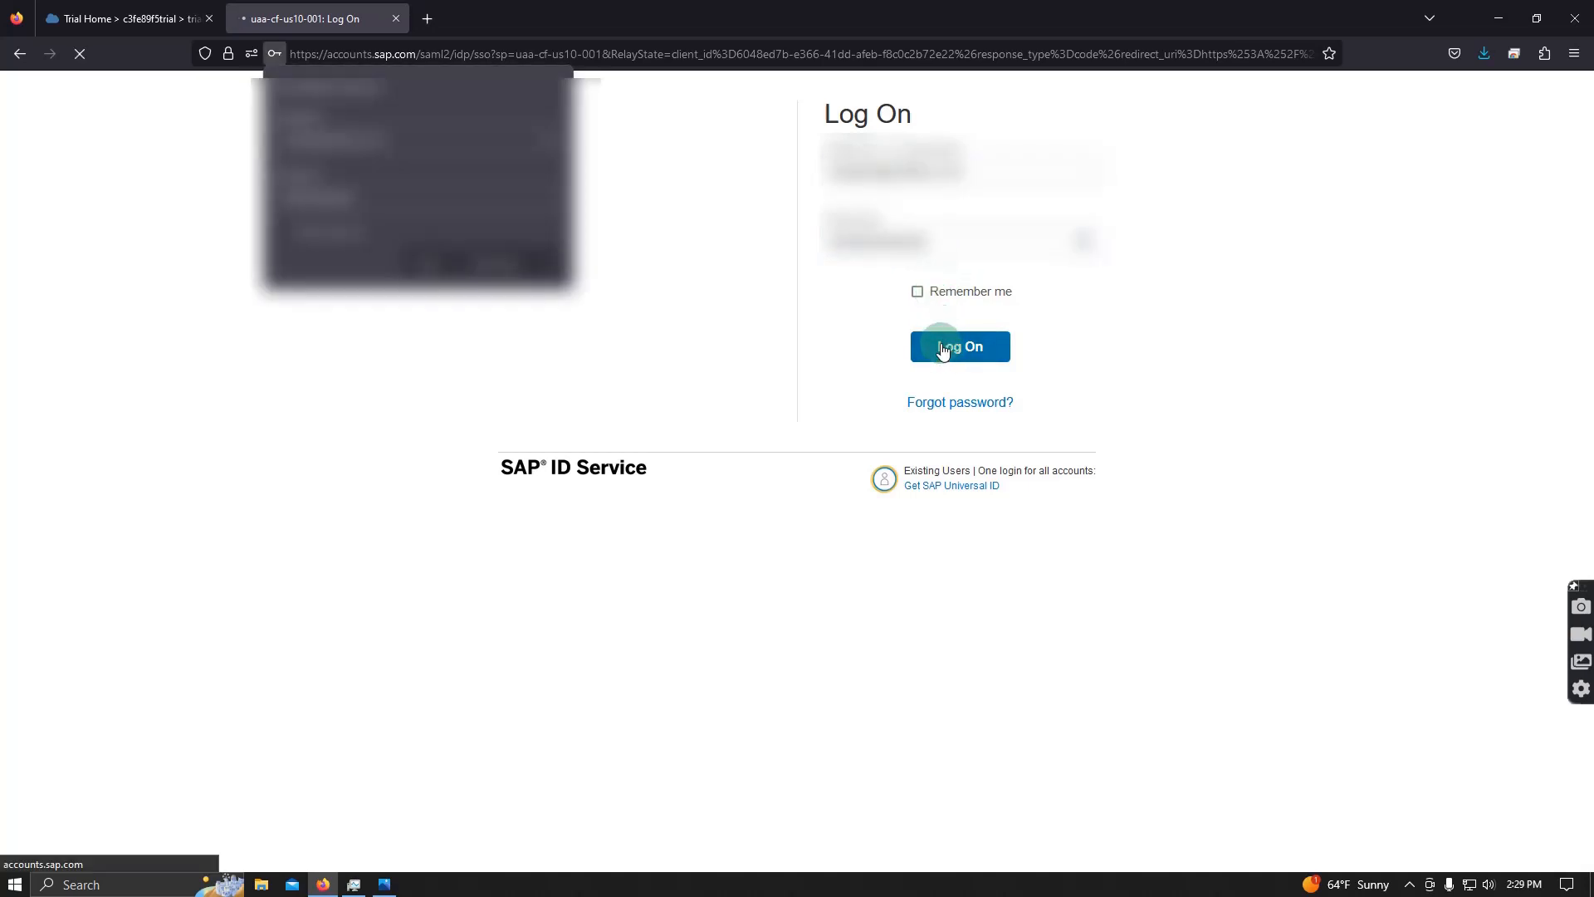
left_click(511, 260)
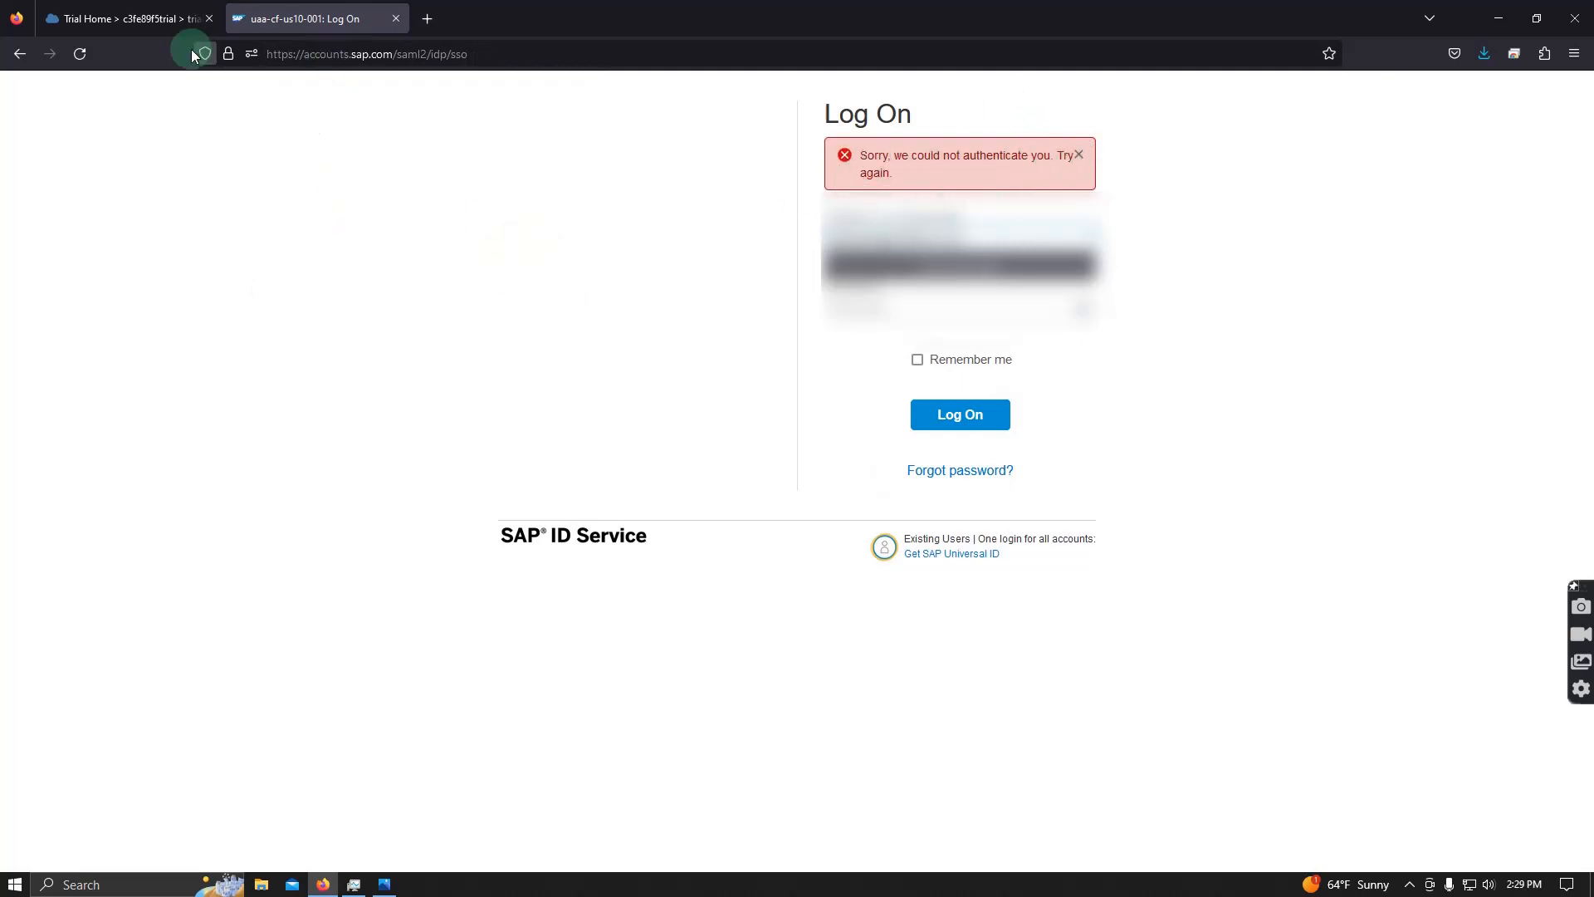
left_click(395, 19)
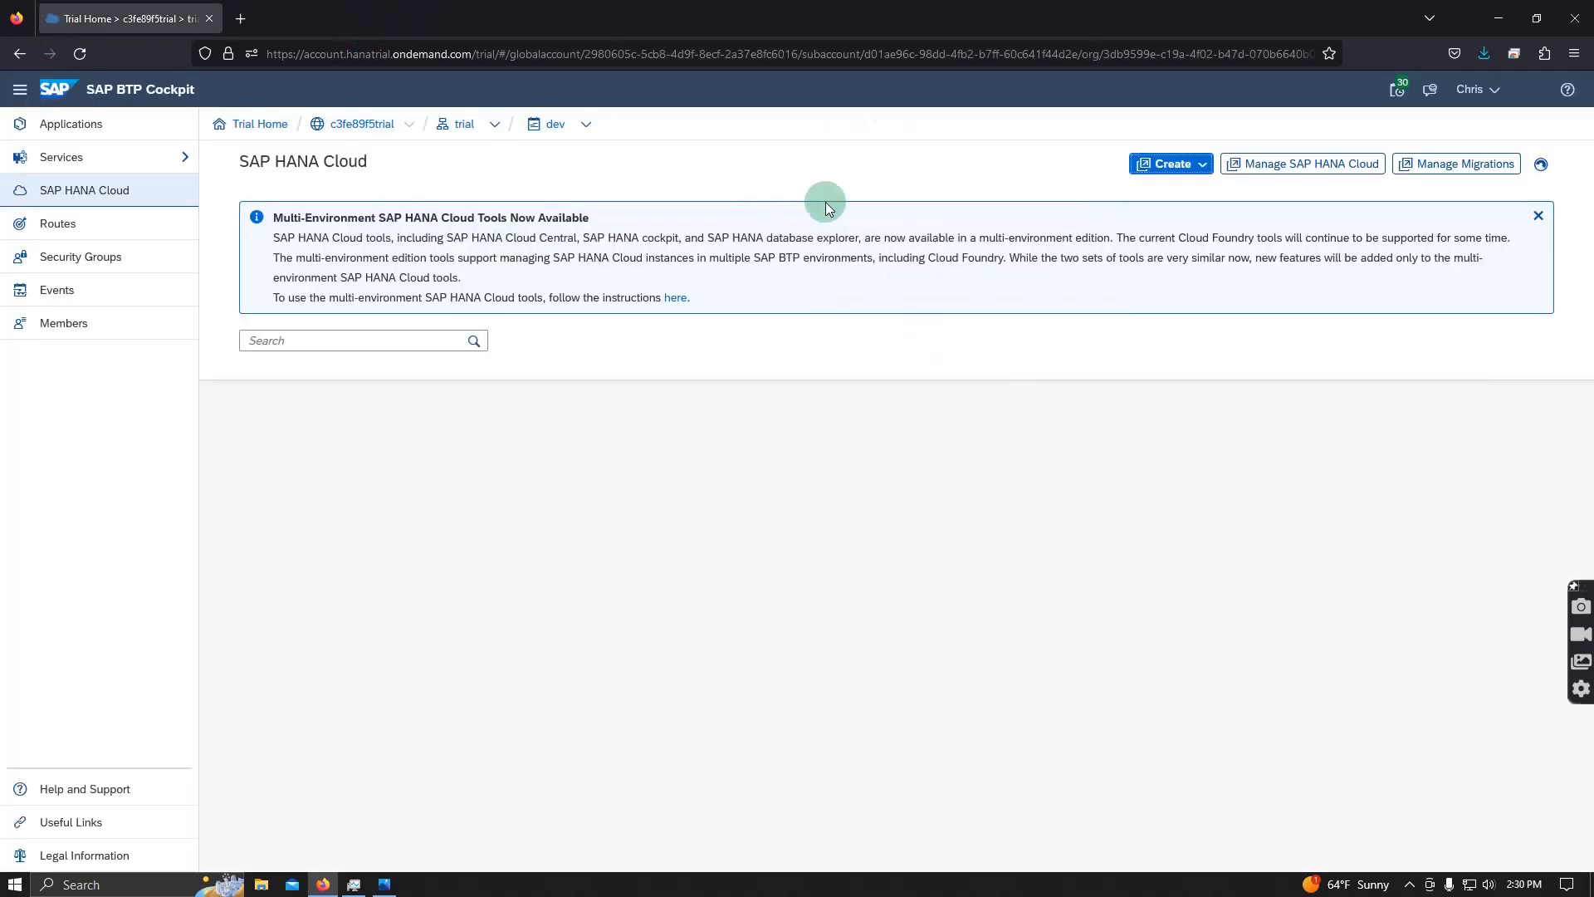
- Retry Create > SAP HANA Database up to the log-on page, then bring up the authorization screenshot in Photos
left_click(1201, 177)
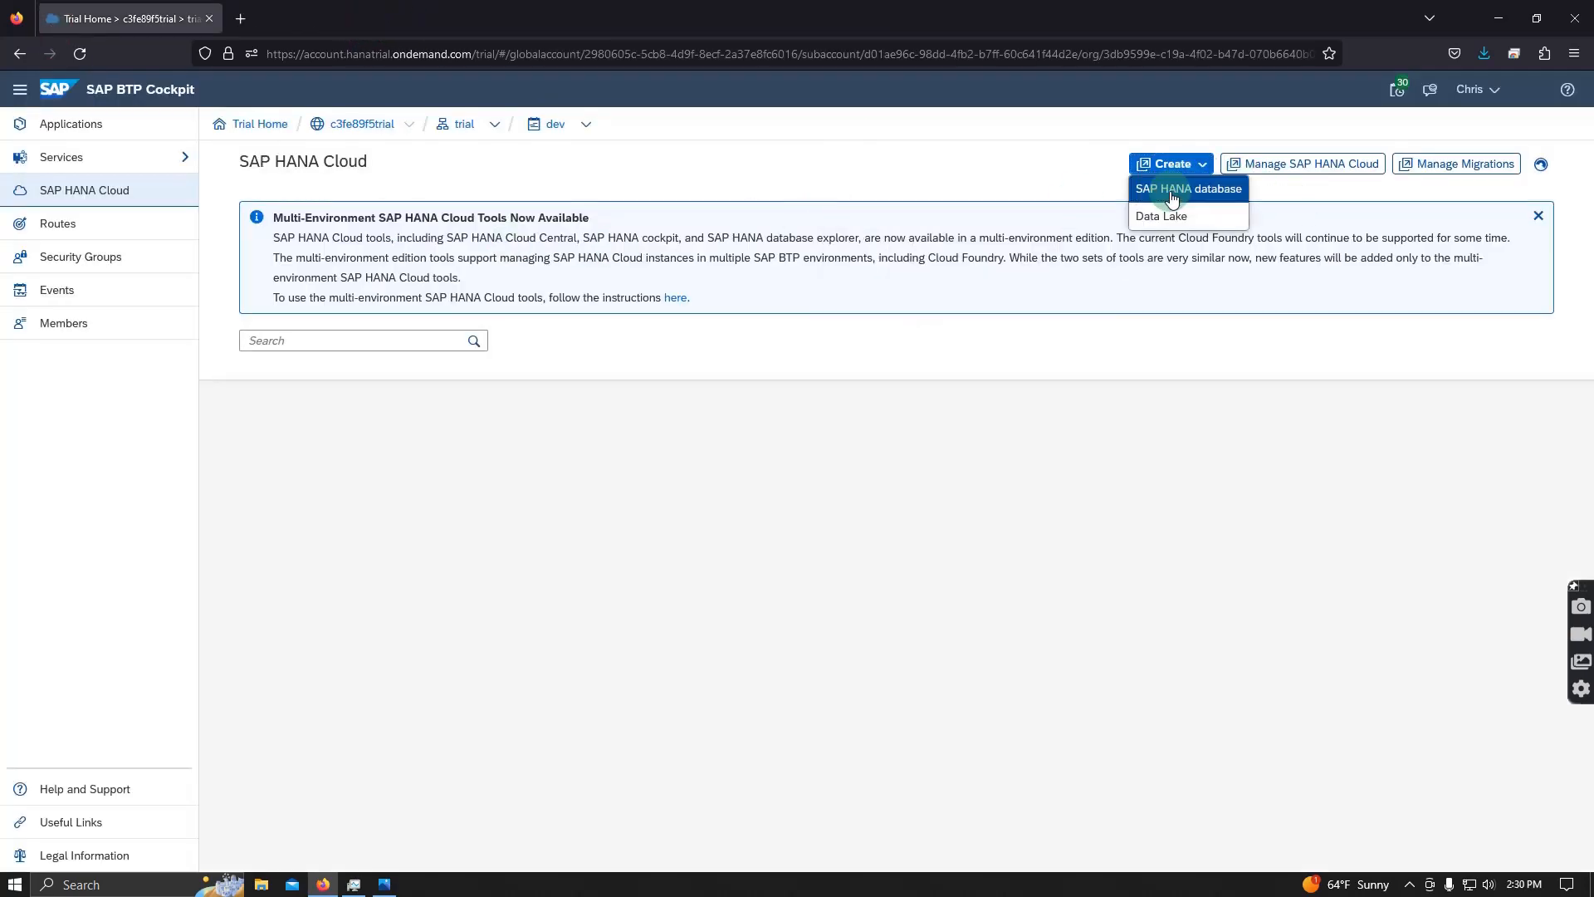
left_click(1178, 186)
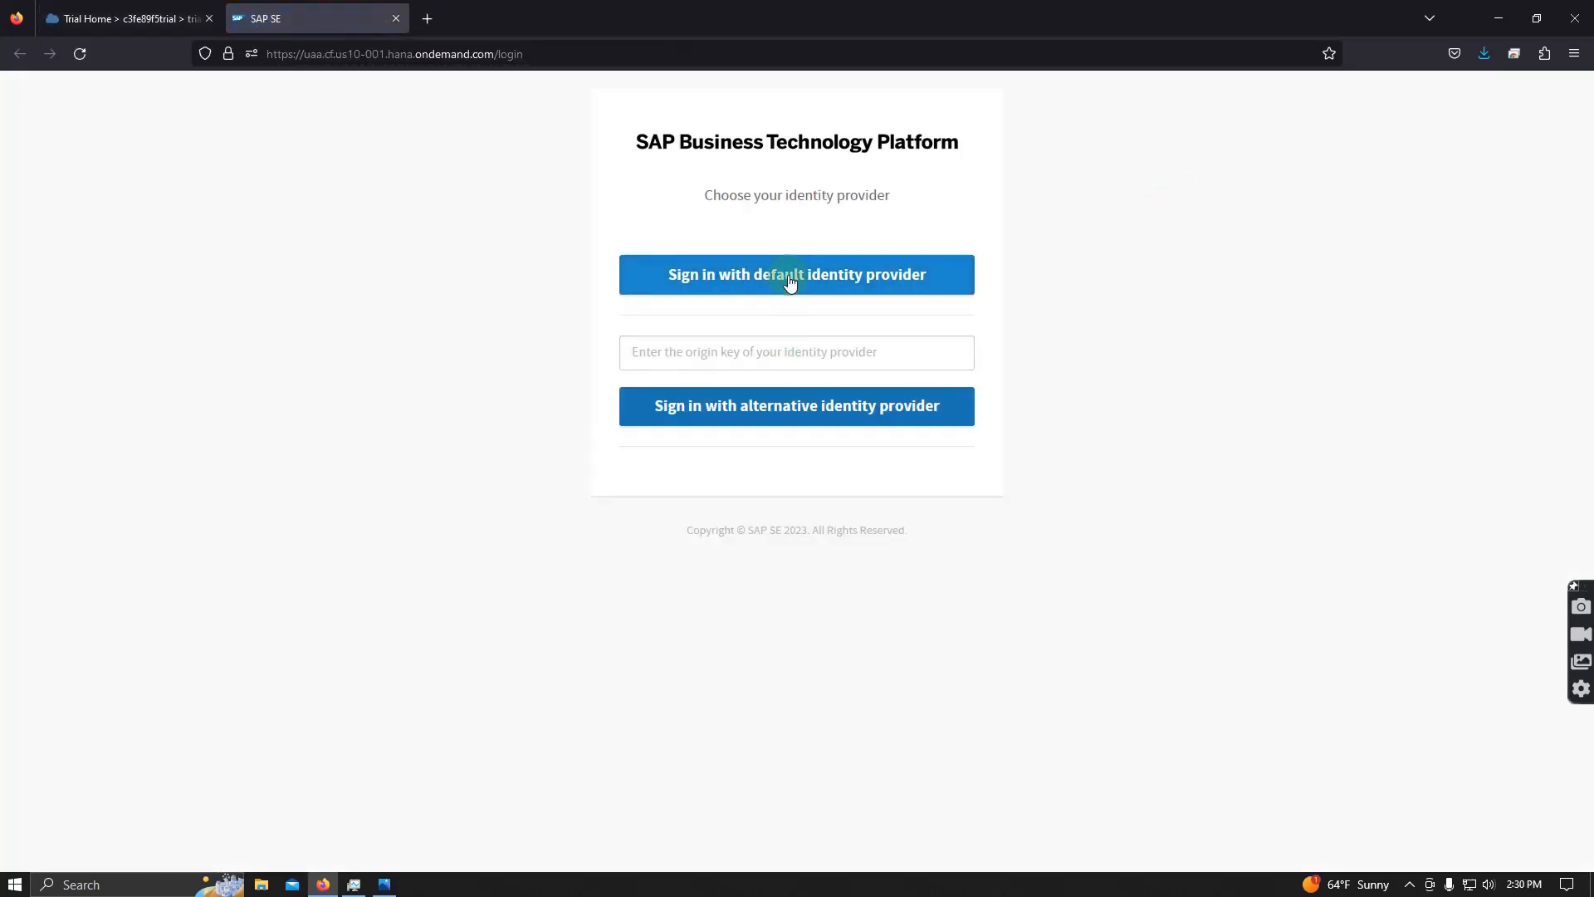
left_click(789, 283)
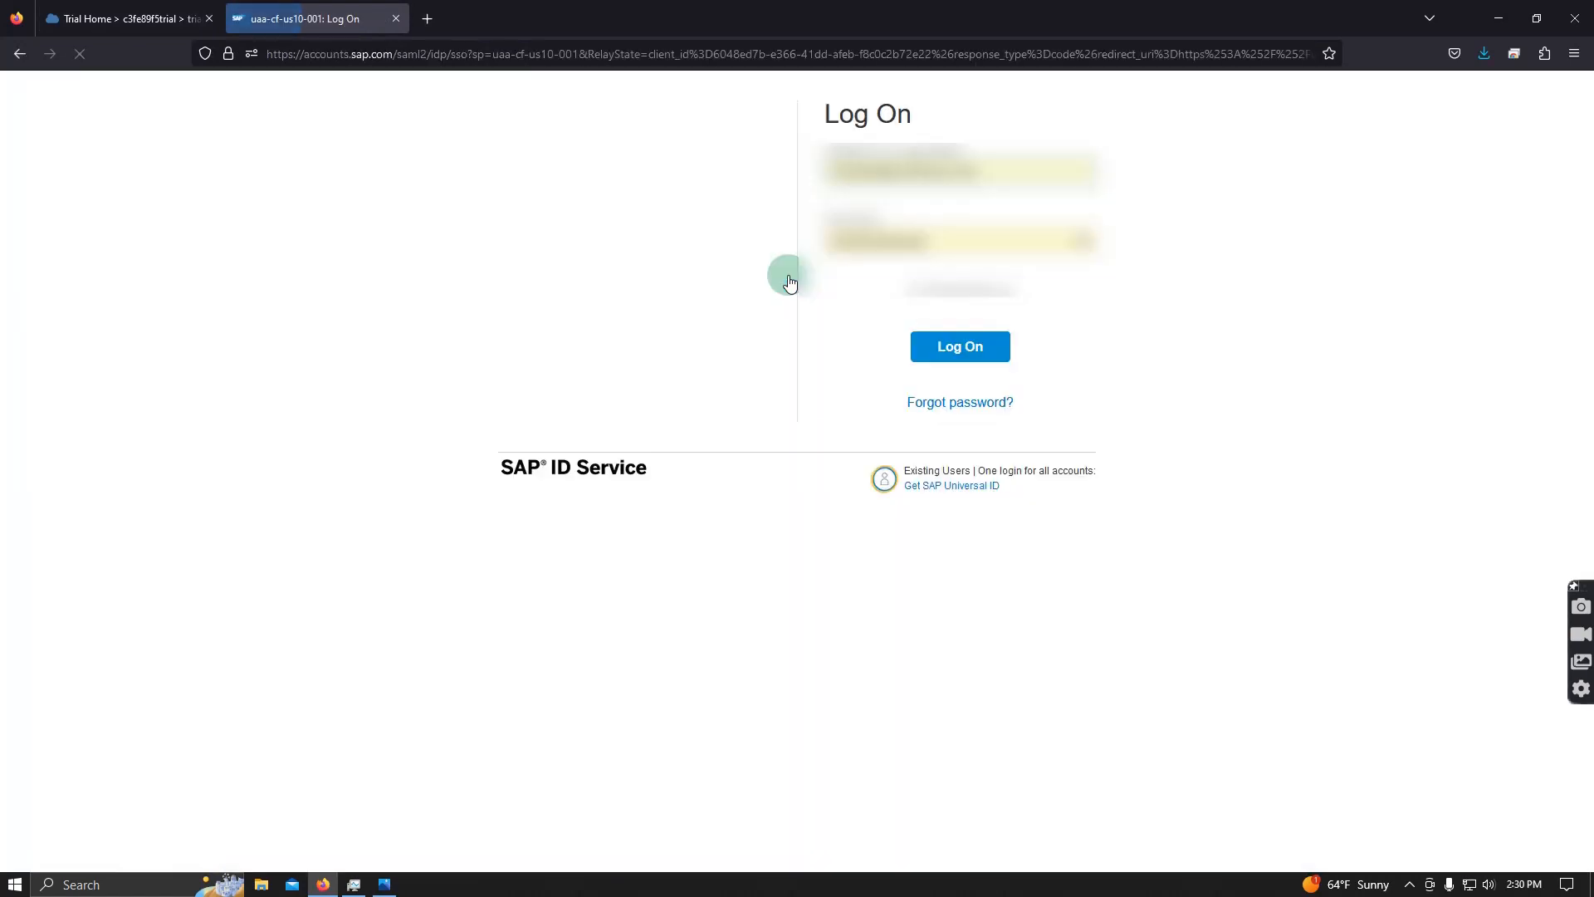
left_click(385, 883)
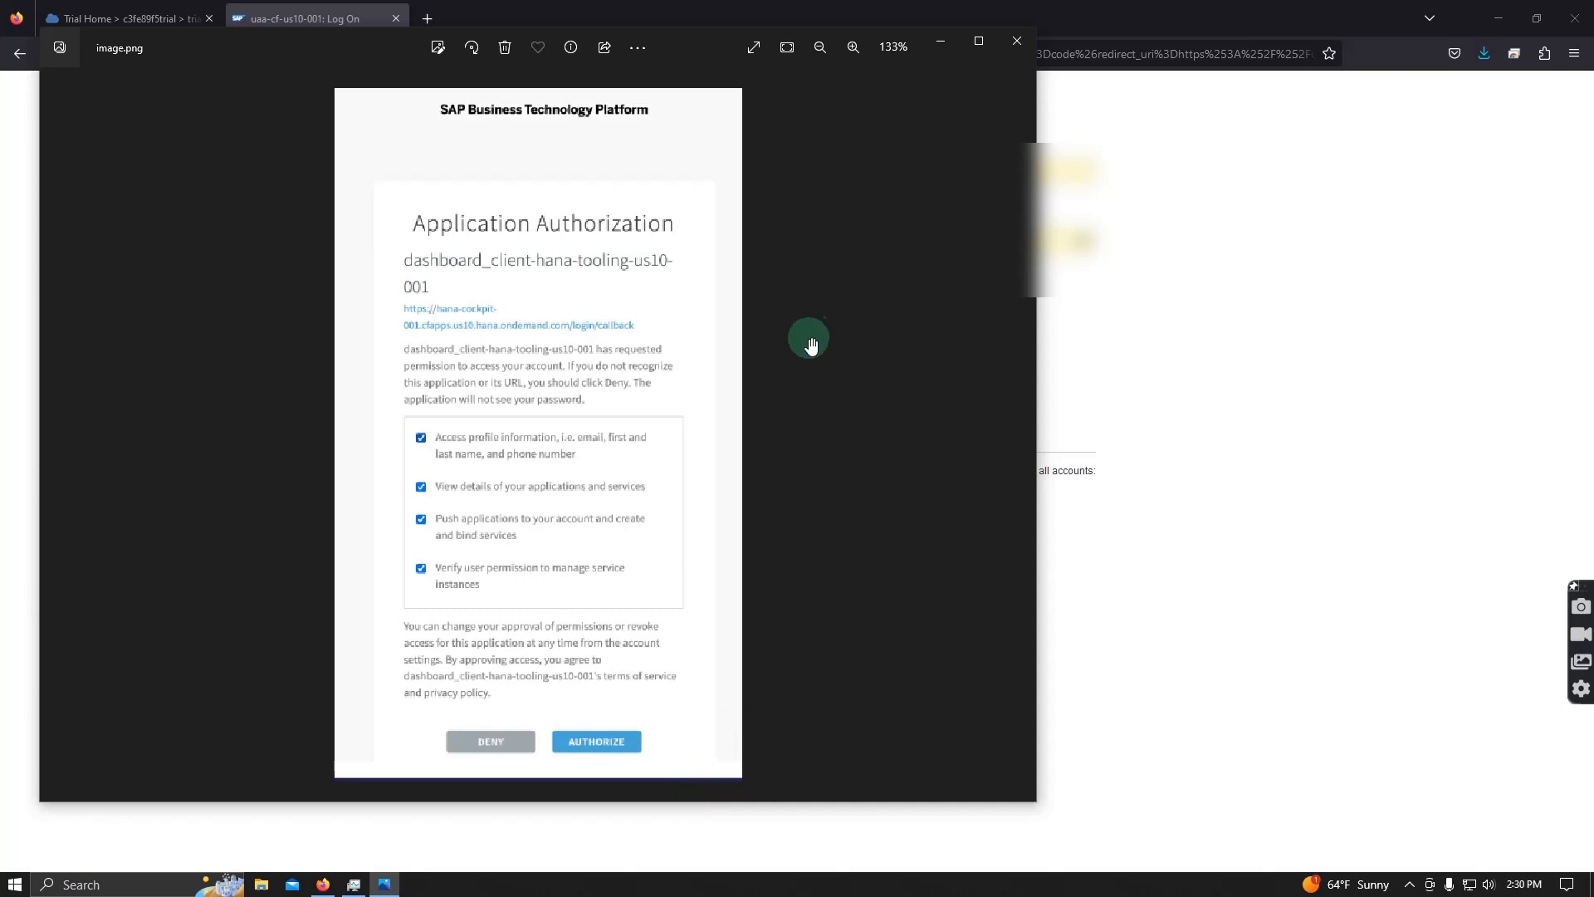
- Return to Firefox and close the SAP ID Service Log On tab
left_click(1403, 535)
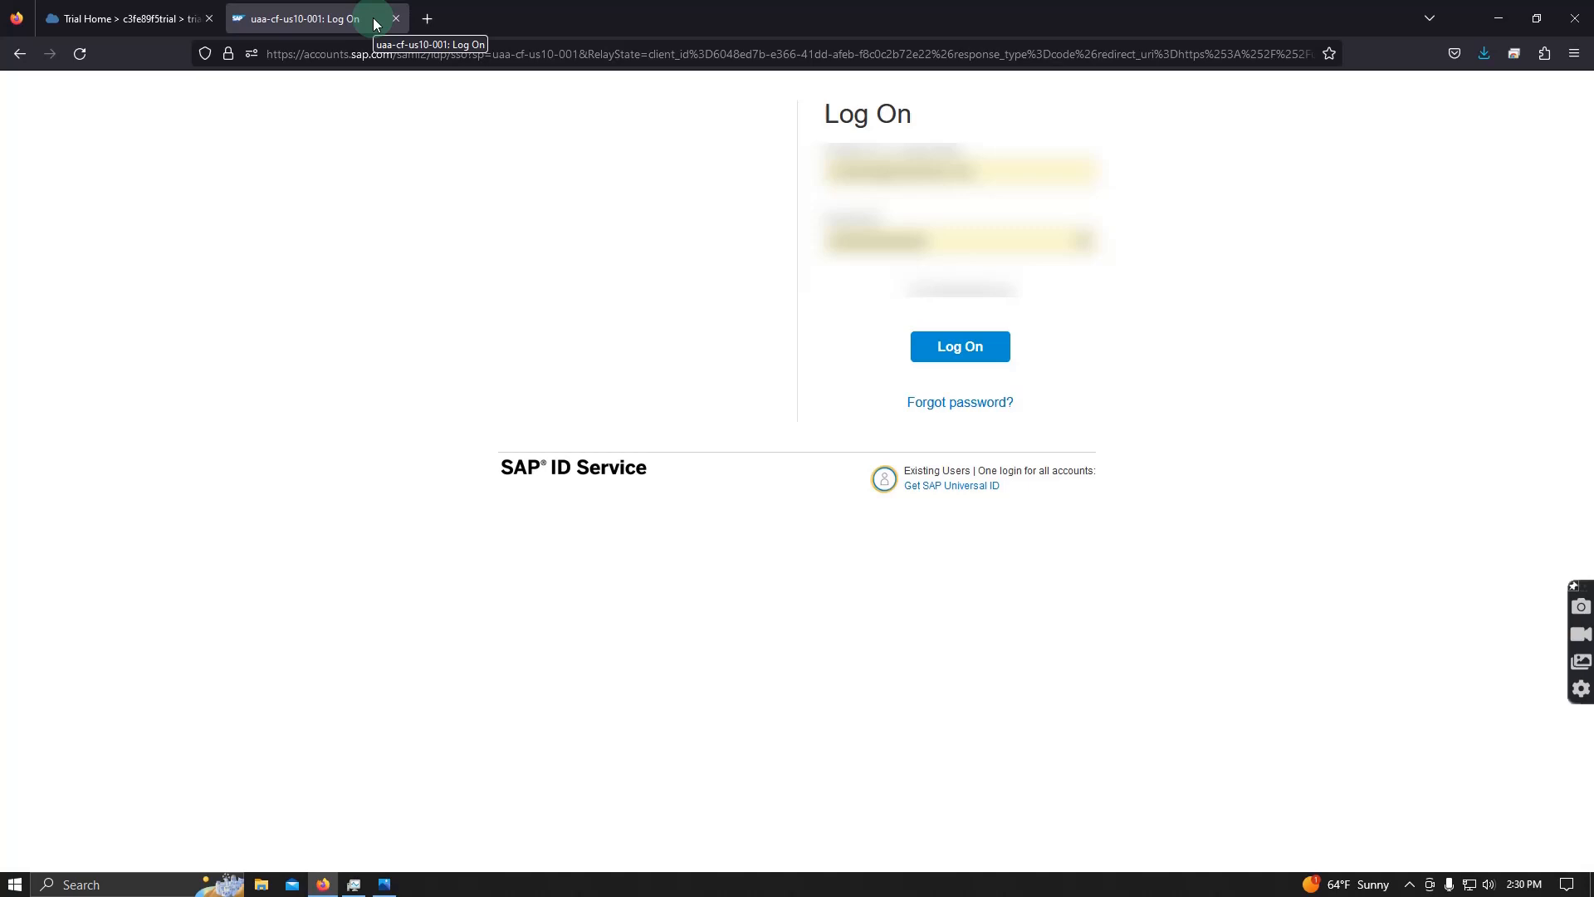
left_click(396, 18)
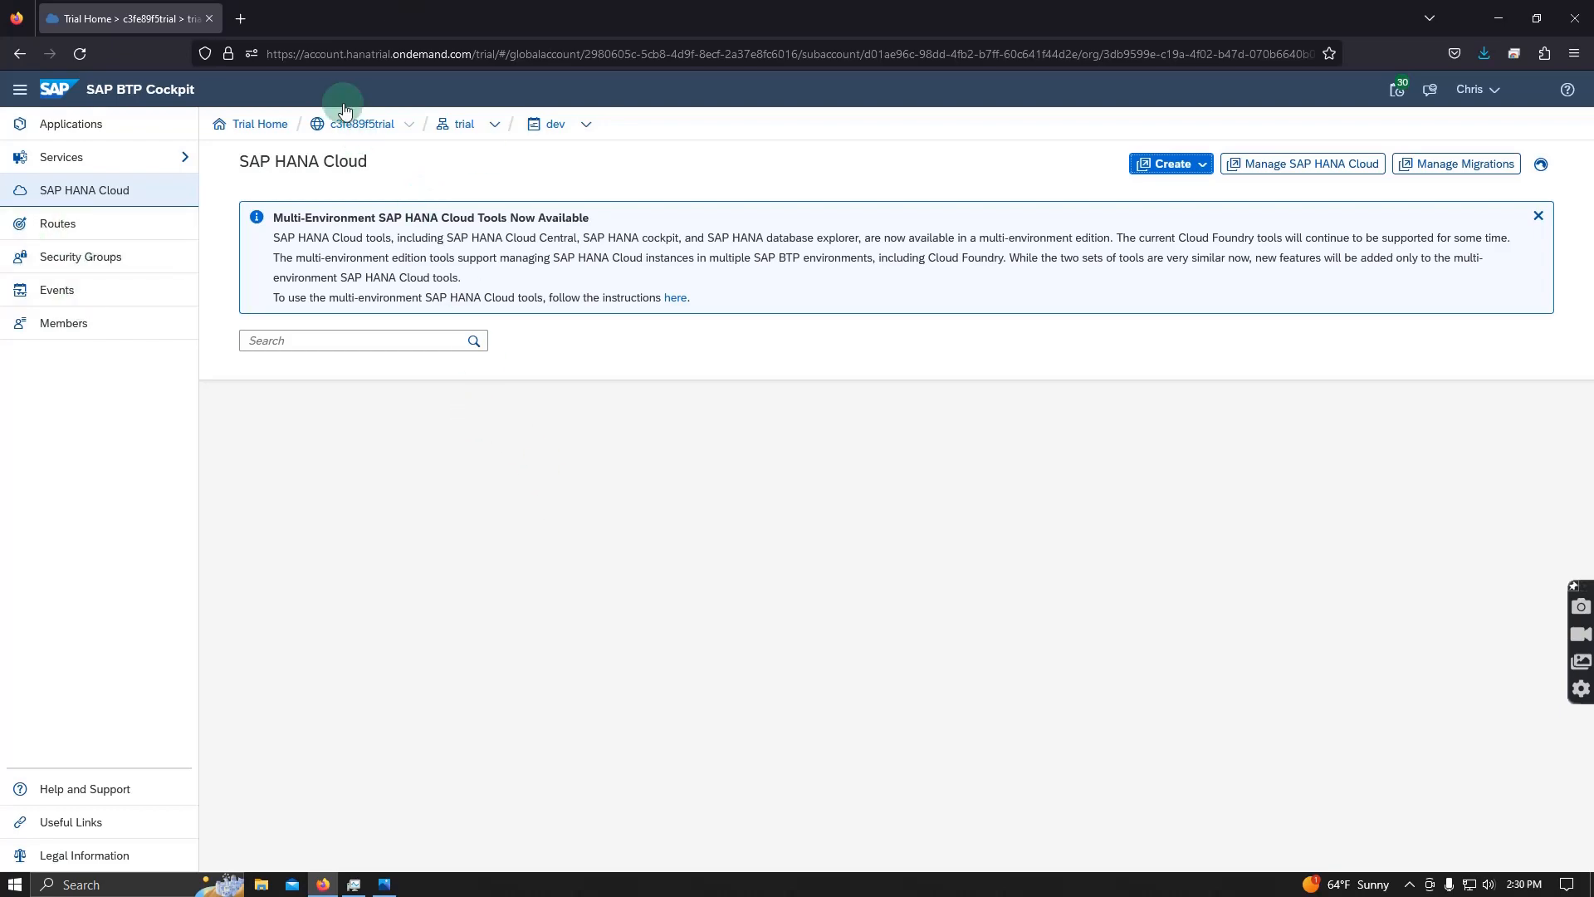
- From Trial Home, delete the trial global account and sign out
left_click(274, 126)
left_click(809, 252)
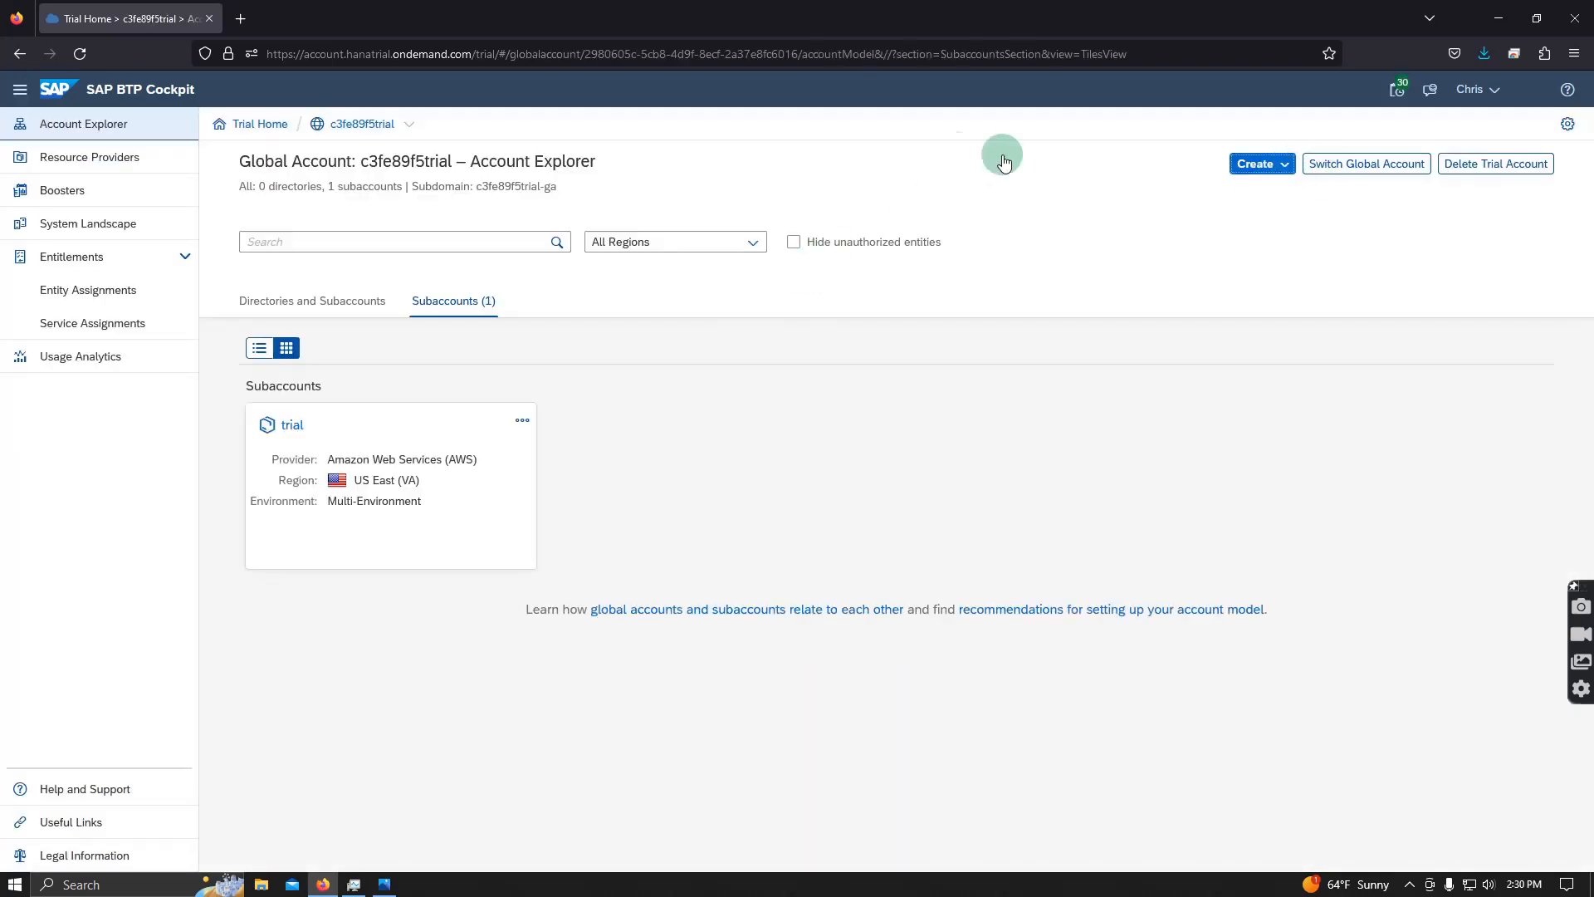
left_click(1481, 165)
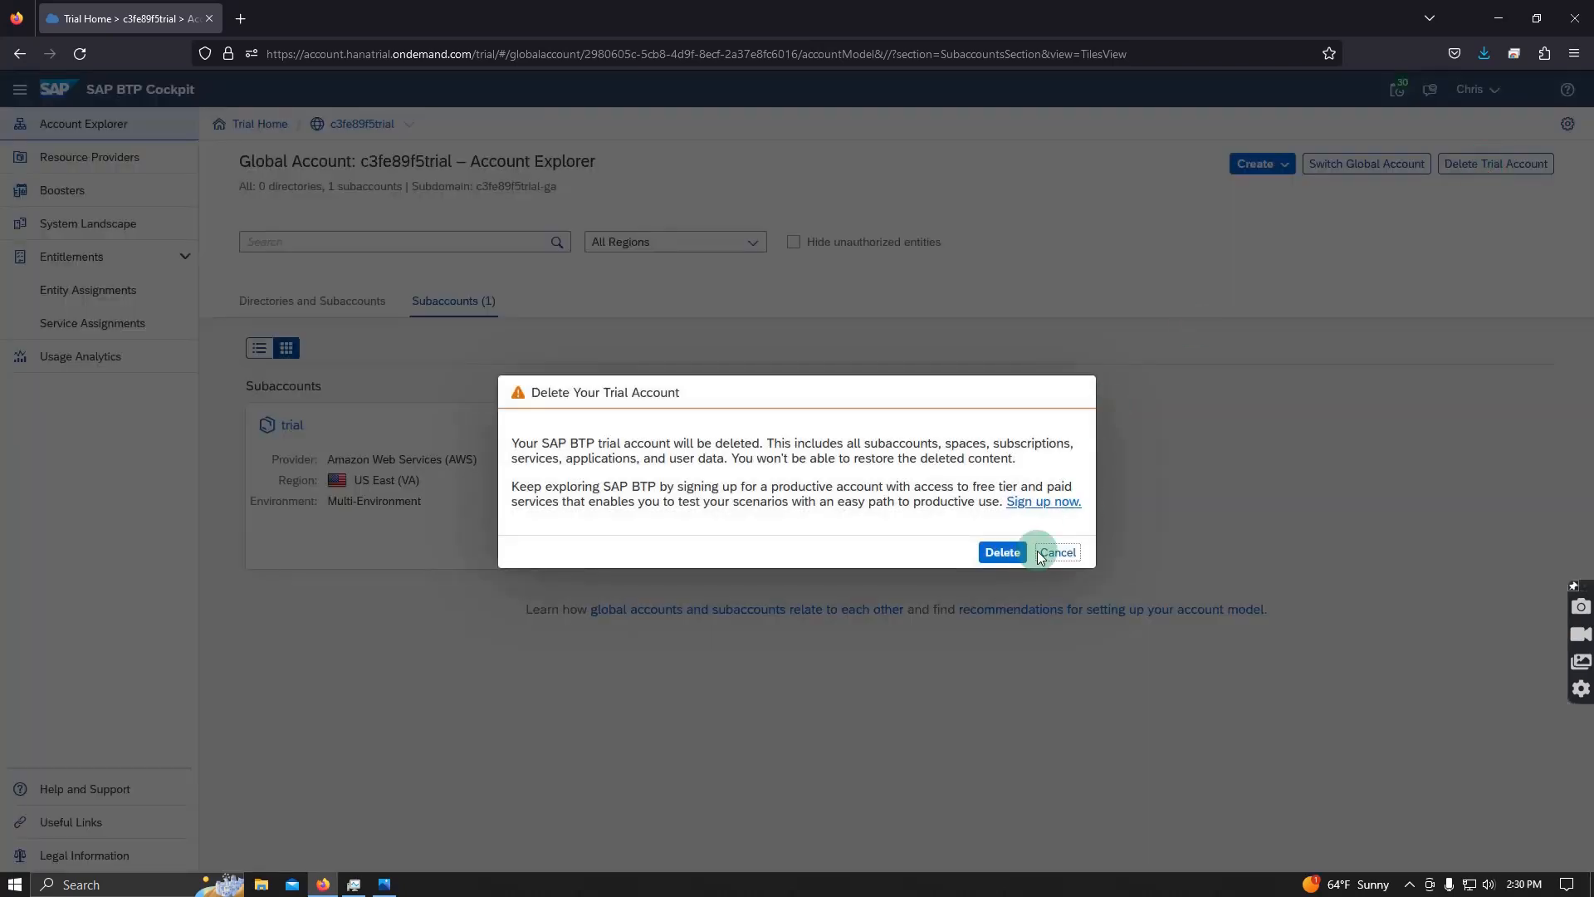
left_click(1005, 553)
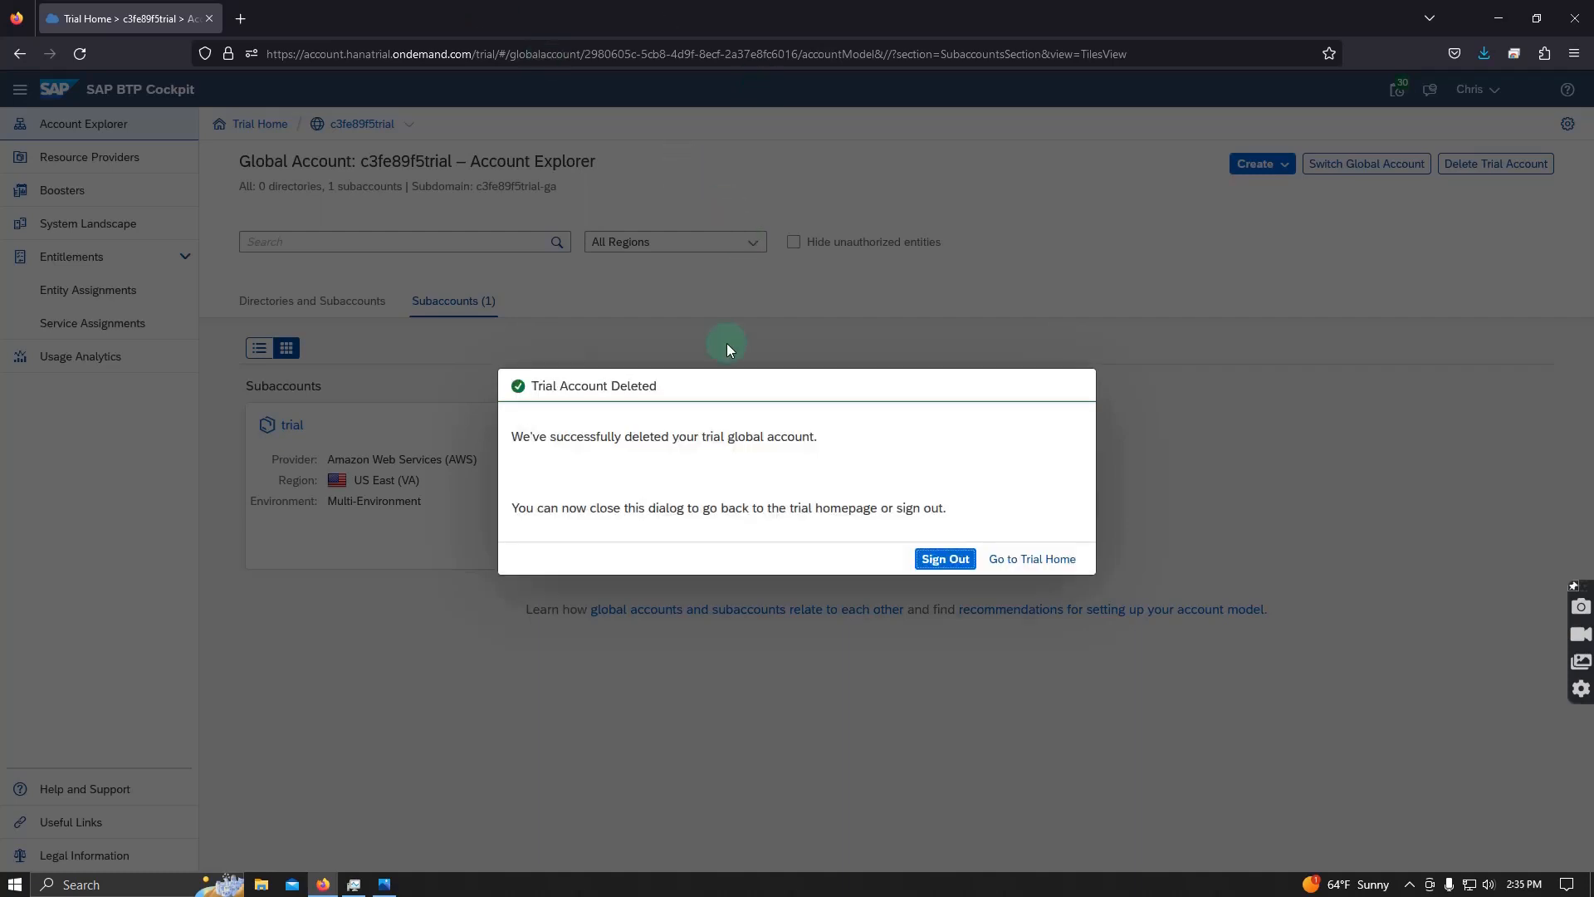
left_click(948, 562)
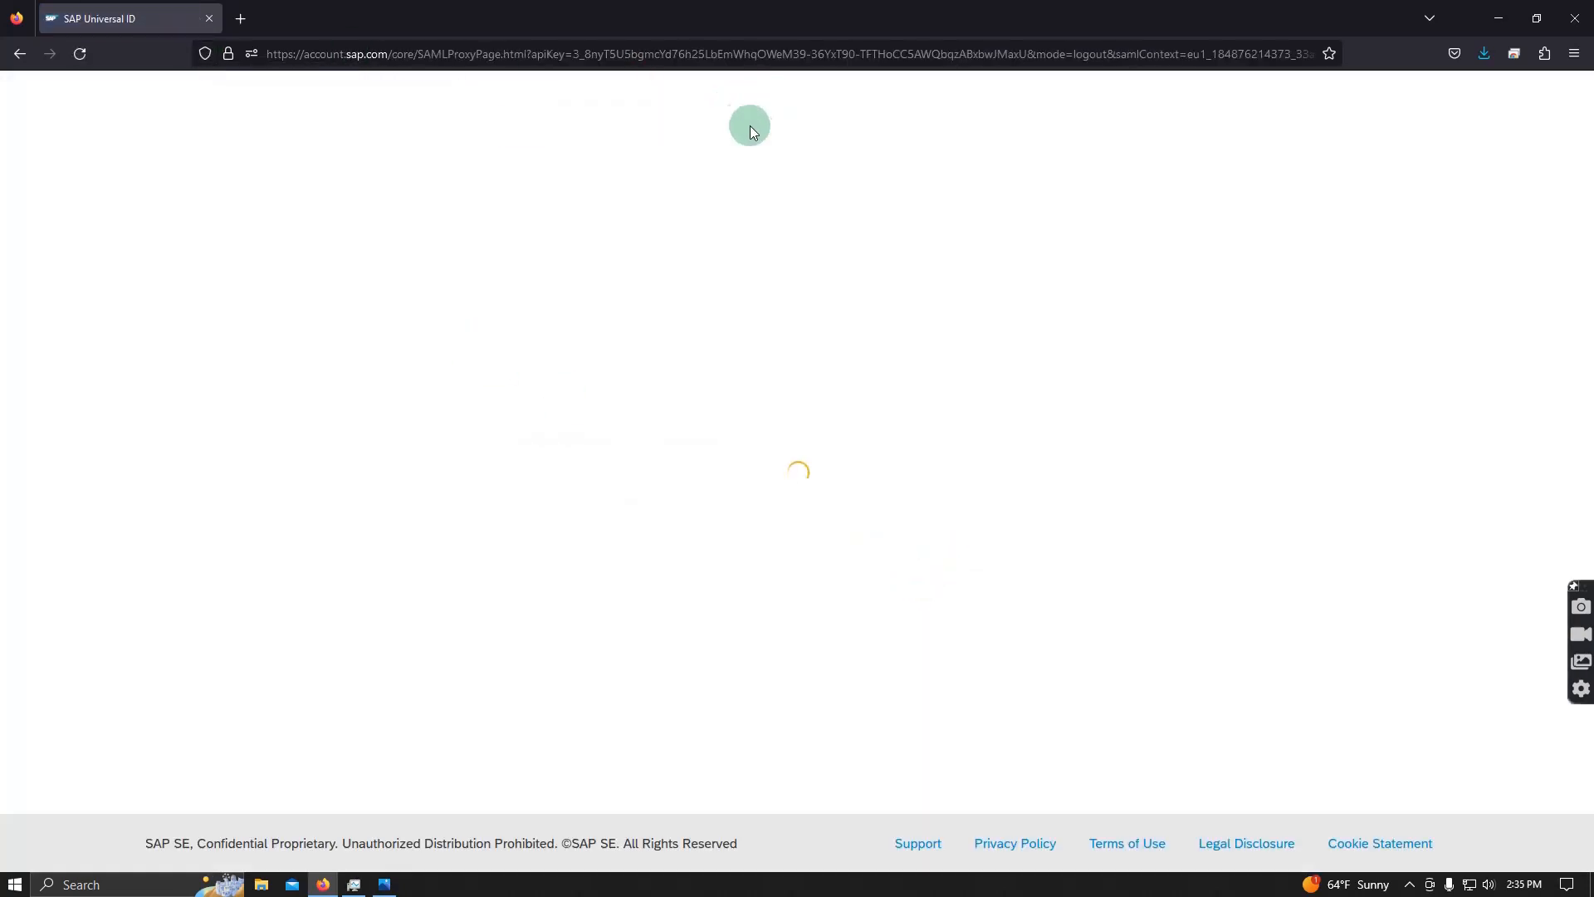
- Clear all cookies, site data and cached web content from Firefox's Privacy & Security settings
left_click(1576, 55)
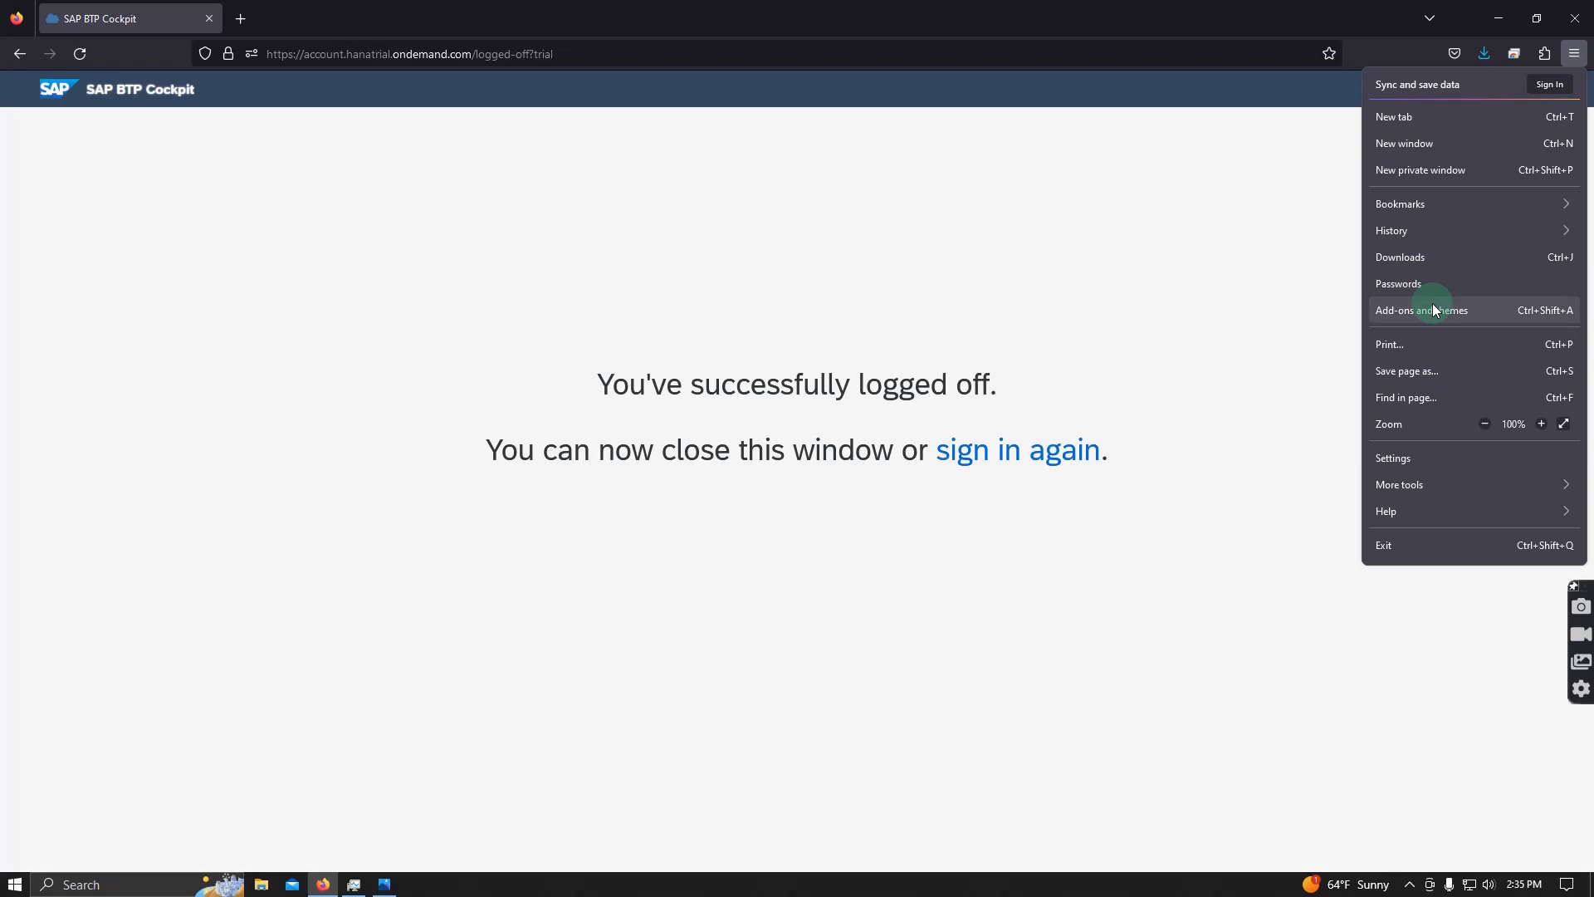
left_click(1411, 459)
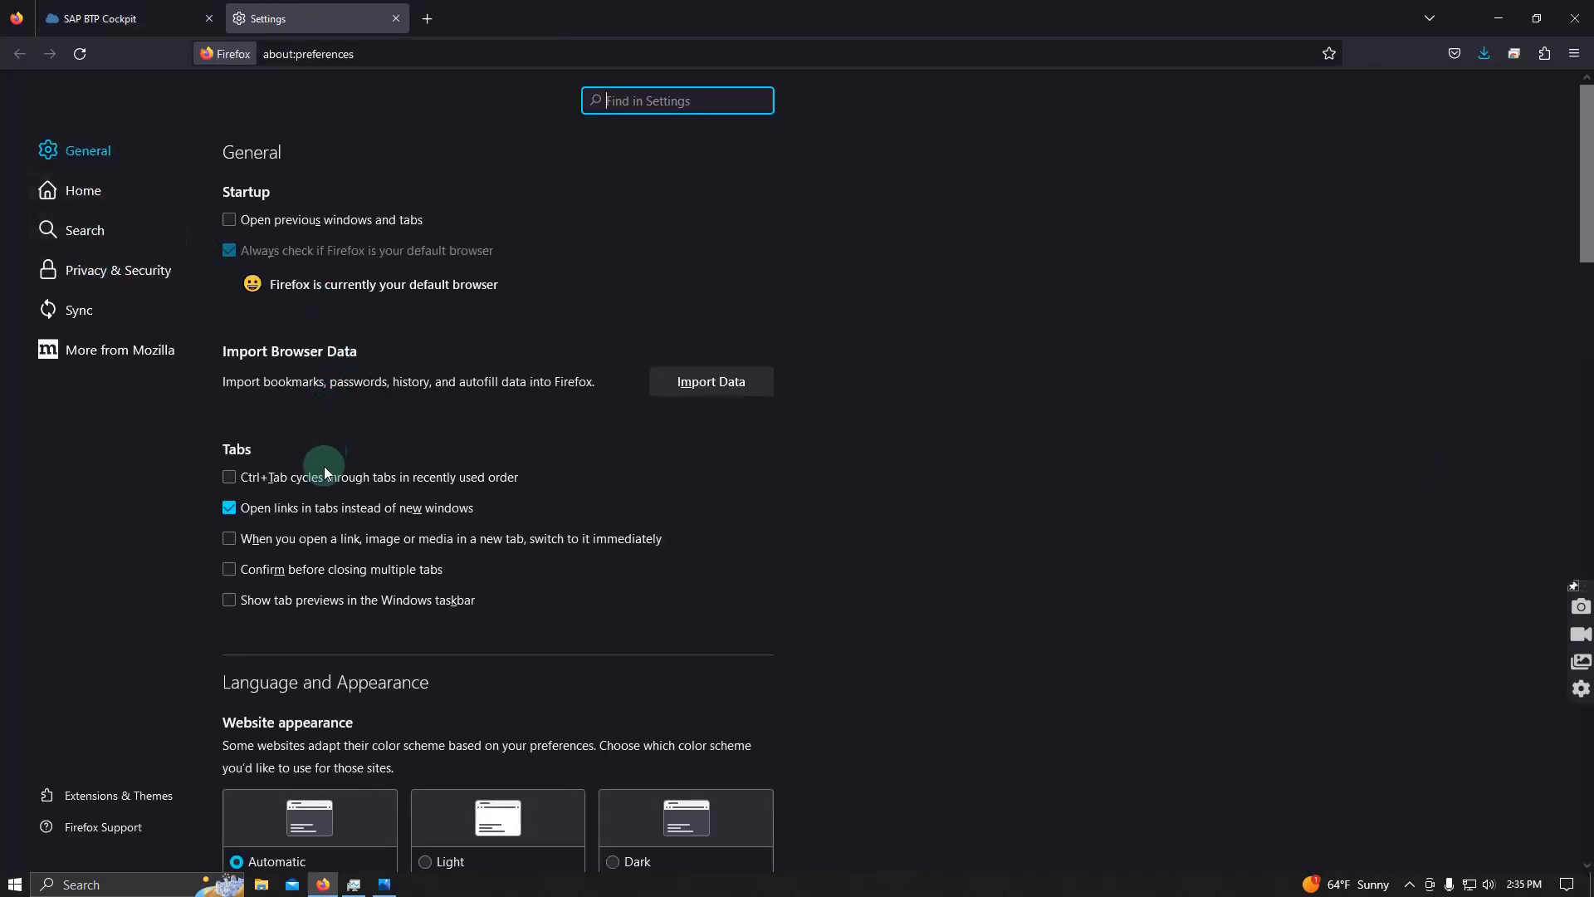
scroll(298, 478, "down", 6)
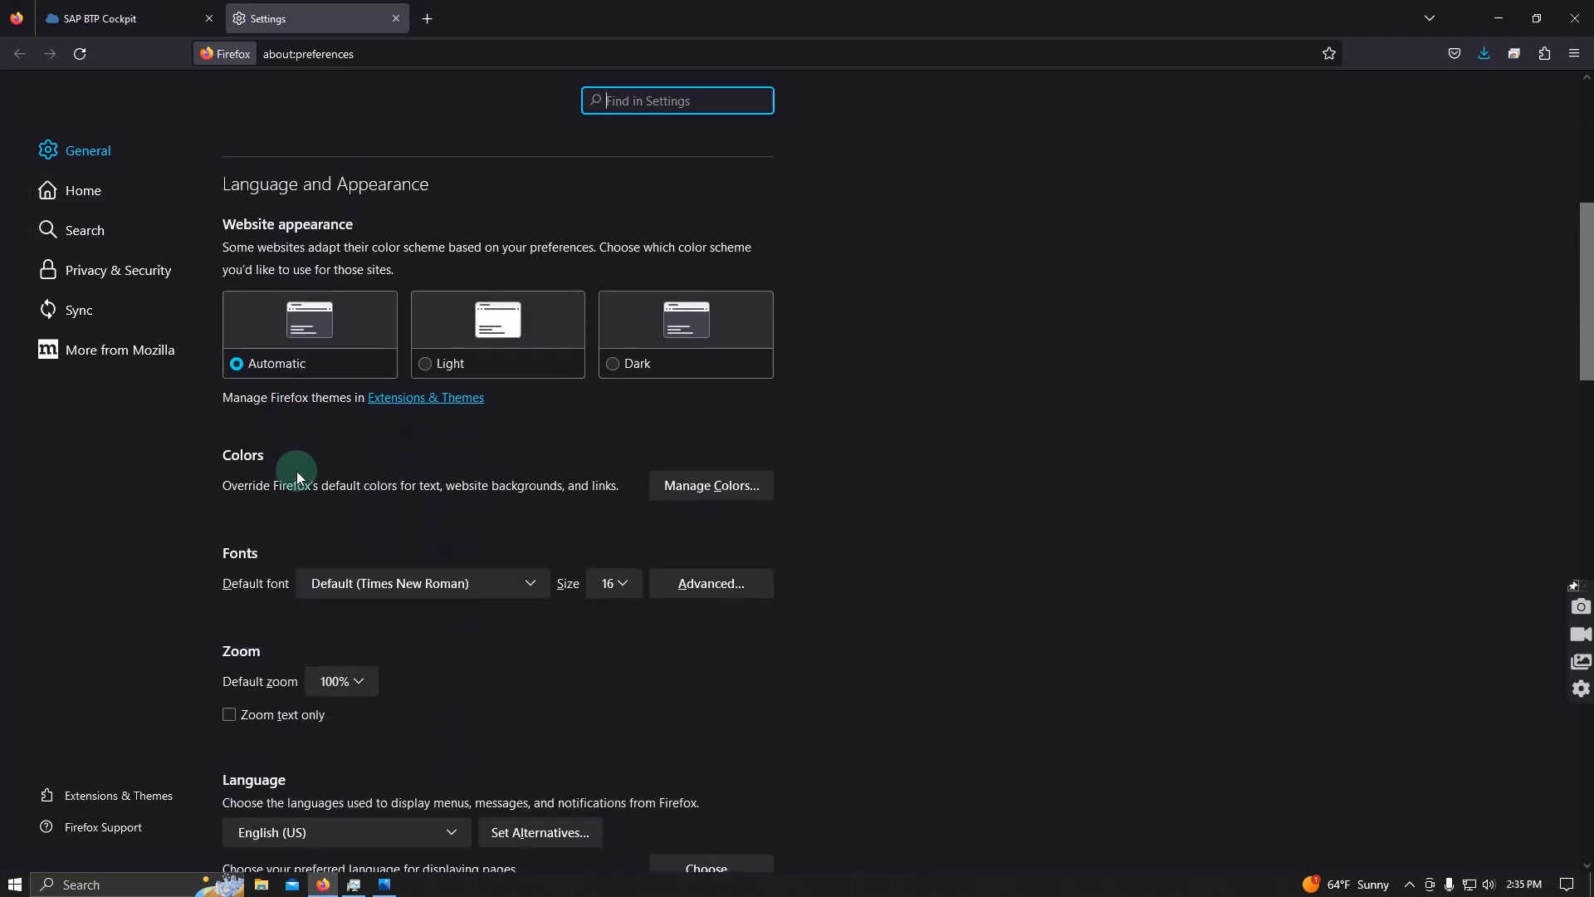
scroll(297, 476, "up", 6)
left_click(102, 264)
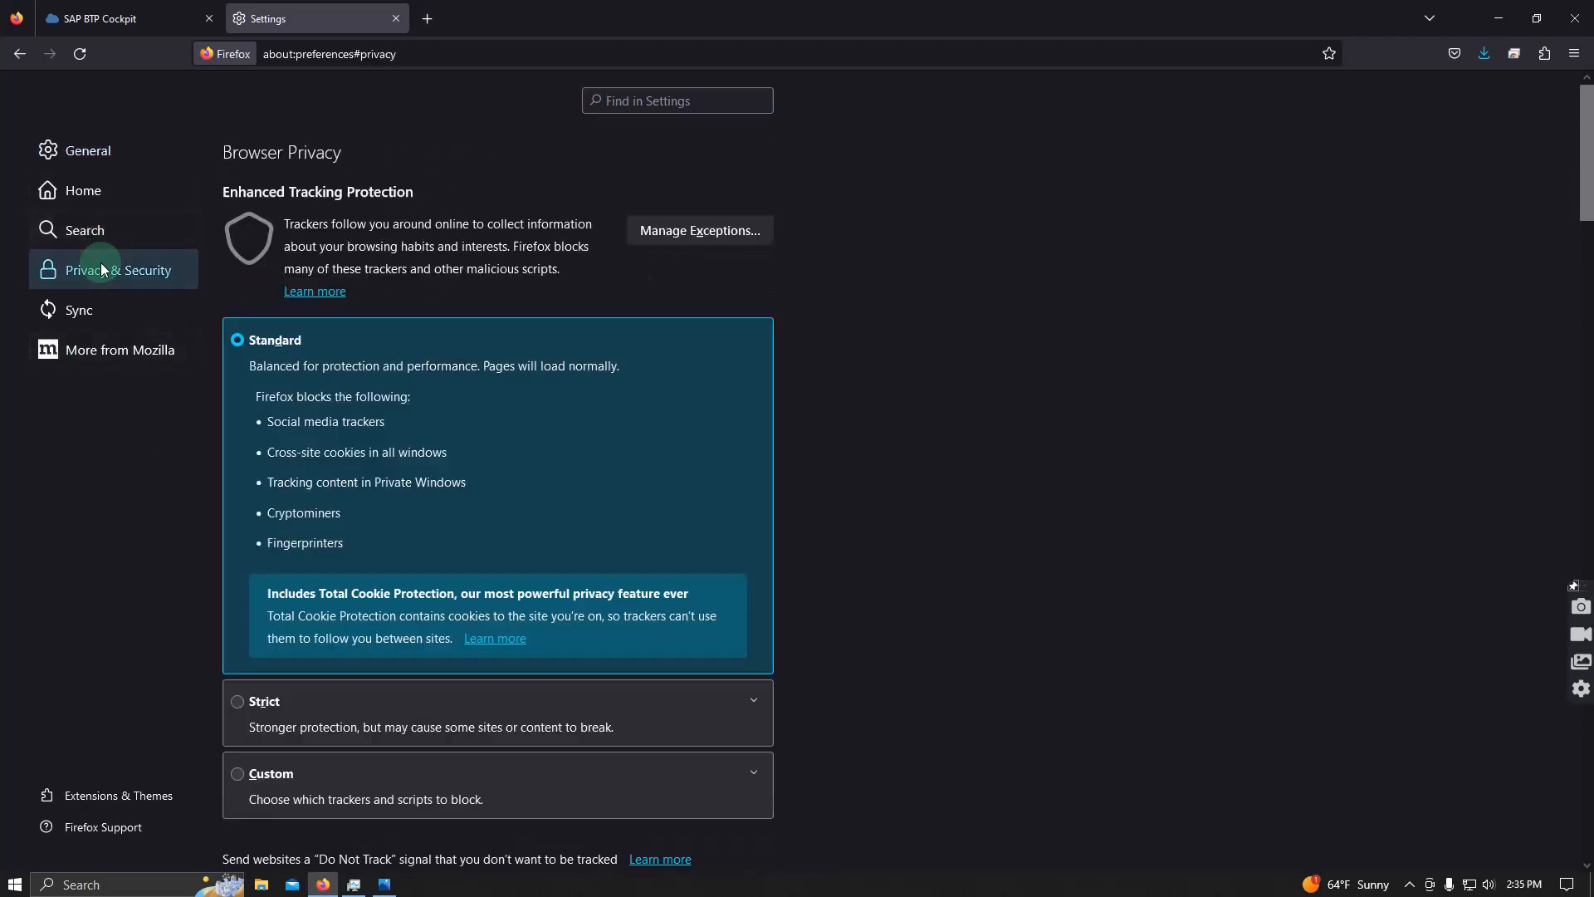
scroll(450, 425, "down", 6)
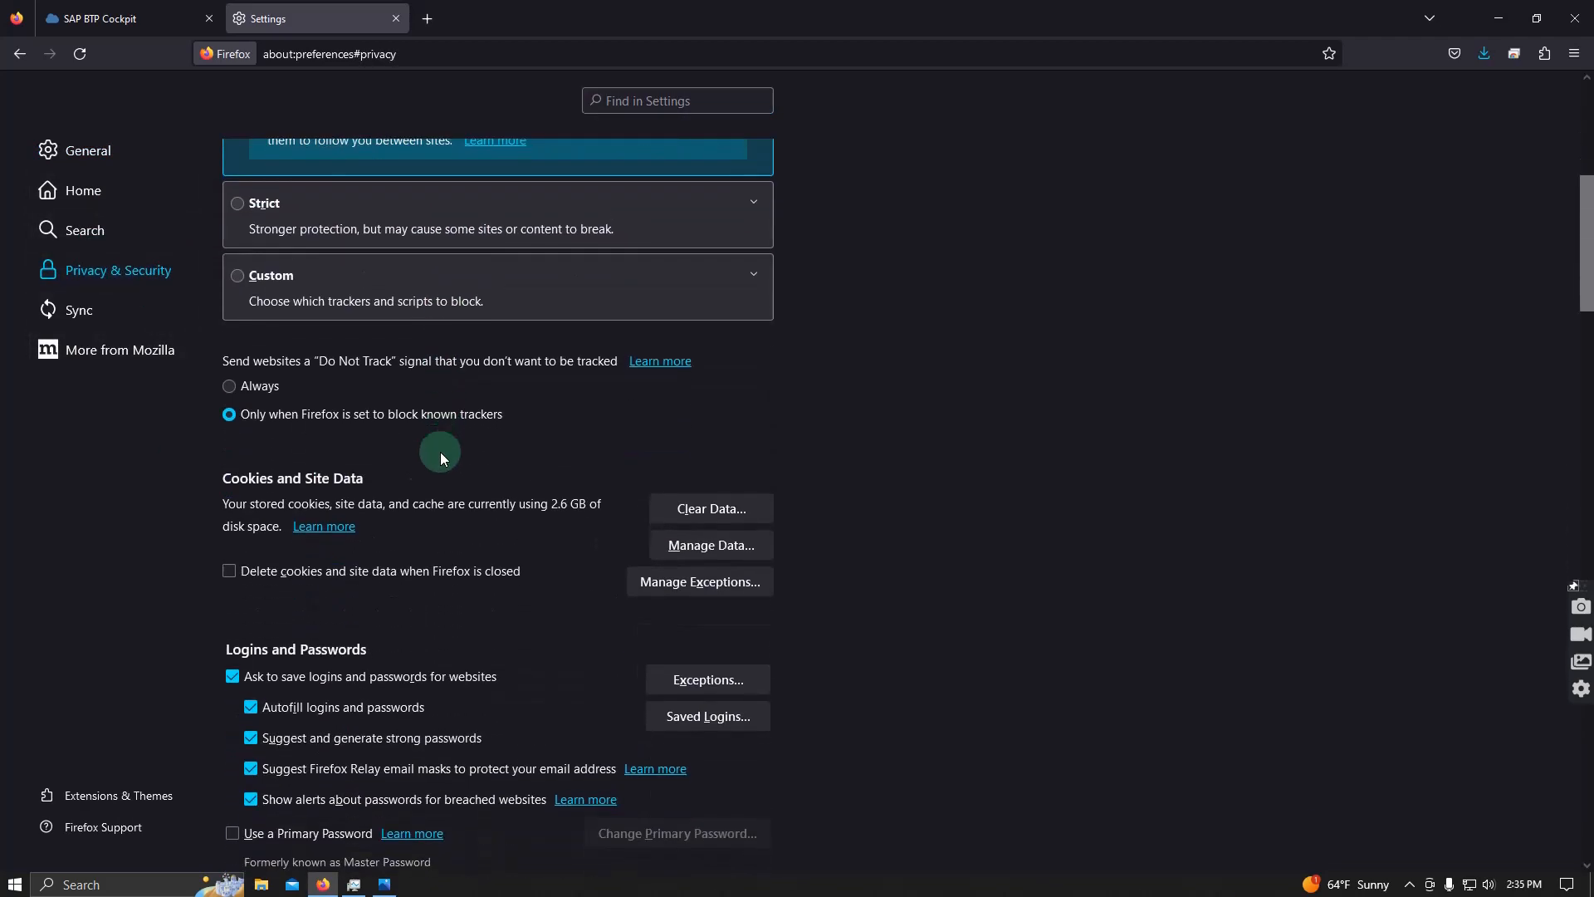
left_click(734, 502)
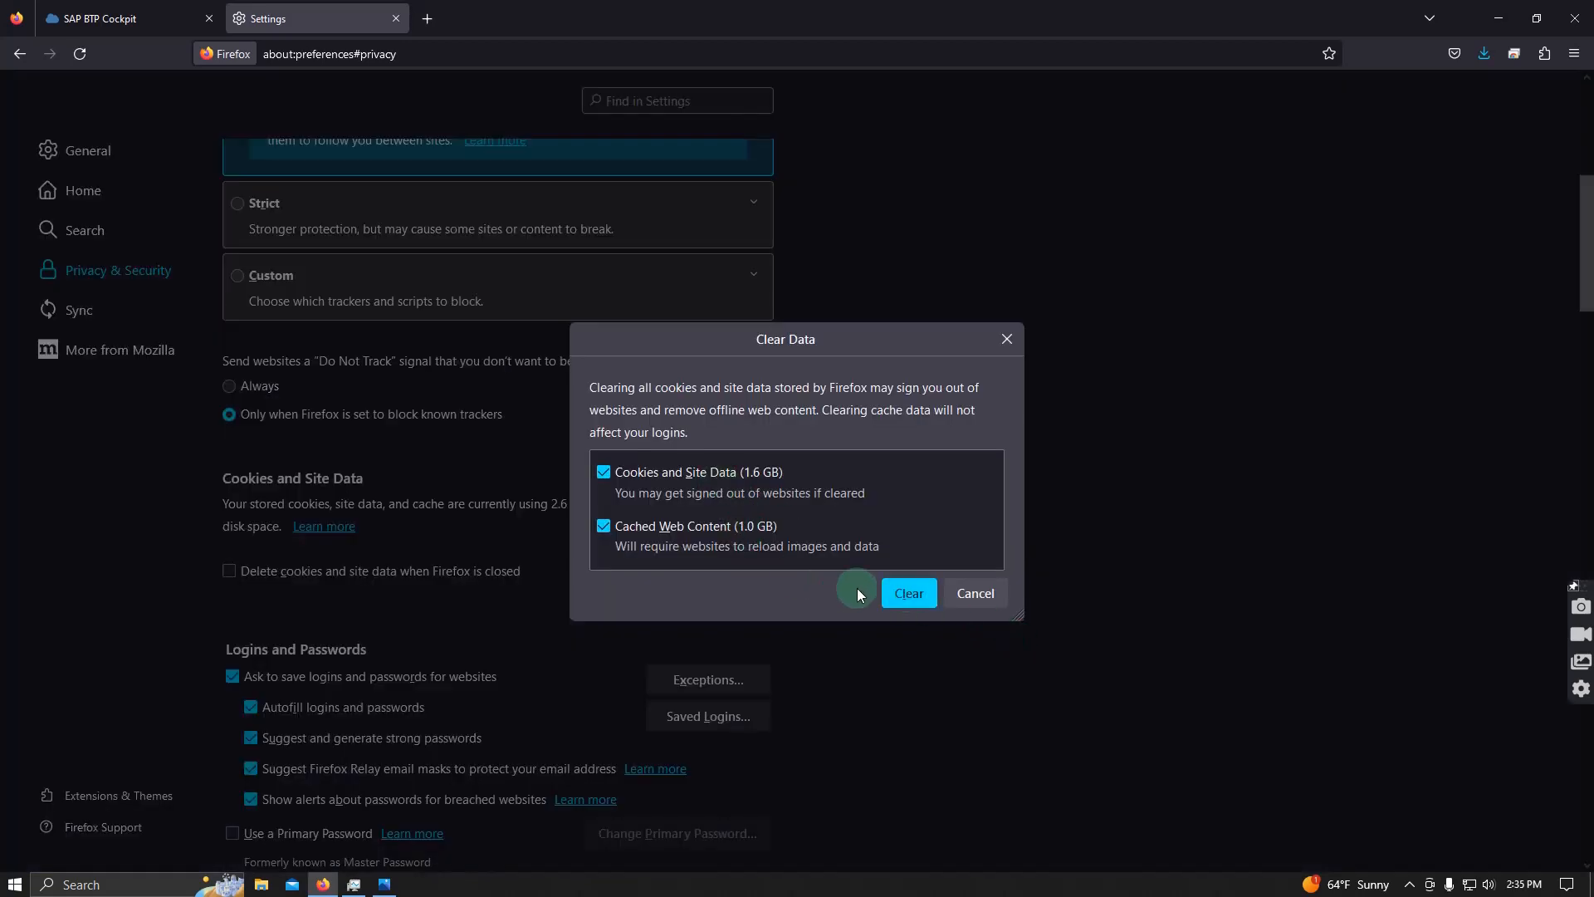
left_click(899, 592)
left_click(923, 461)
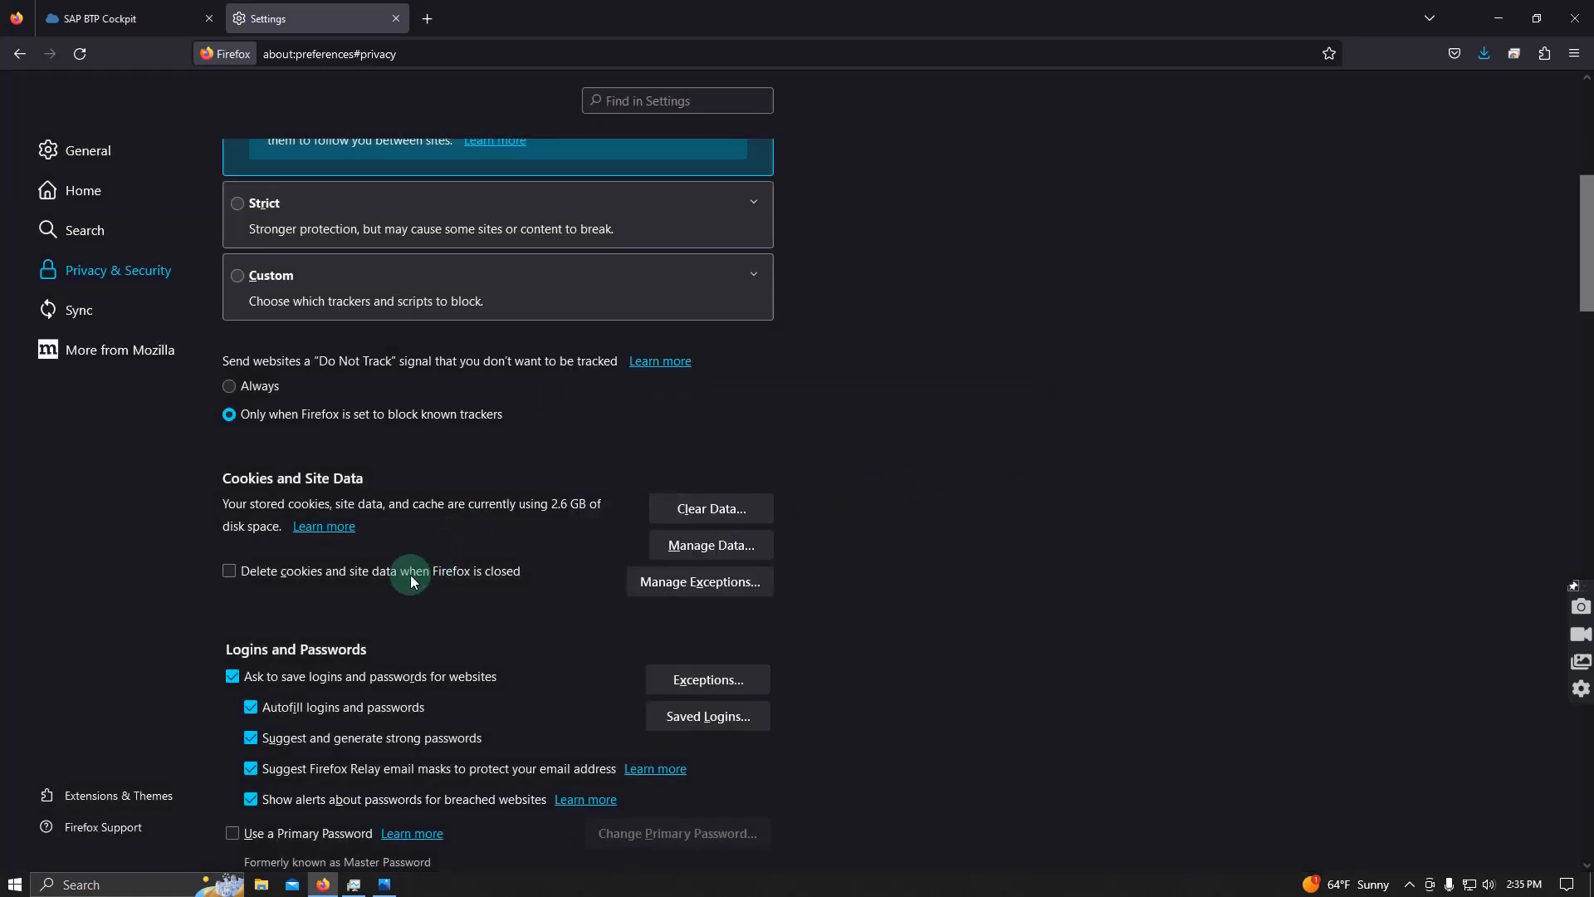
- Restart Firefox and open the SAP BTP Trial: Log On bookmark
left_click(1575, 24)
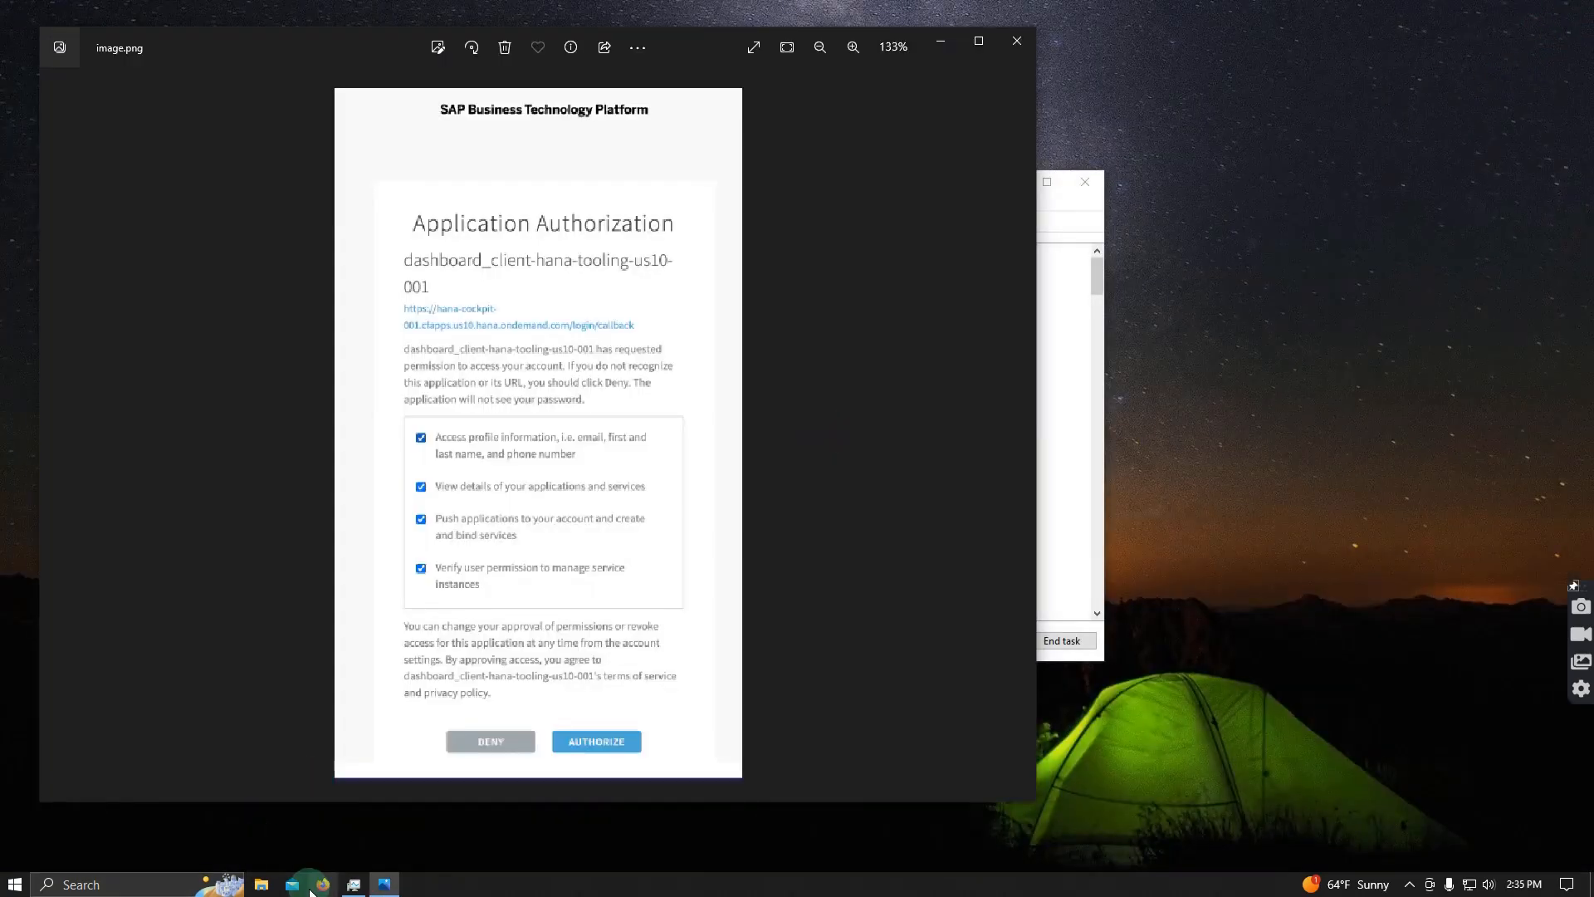
left_click(320, 885)
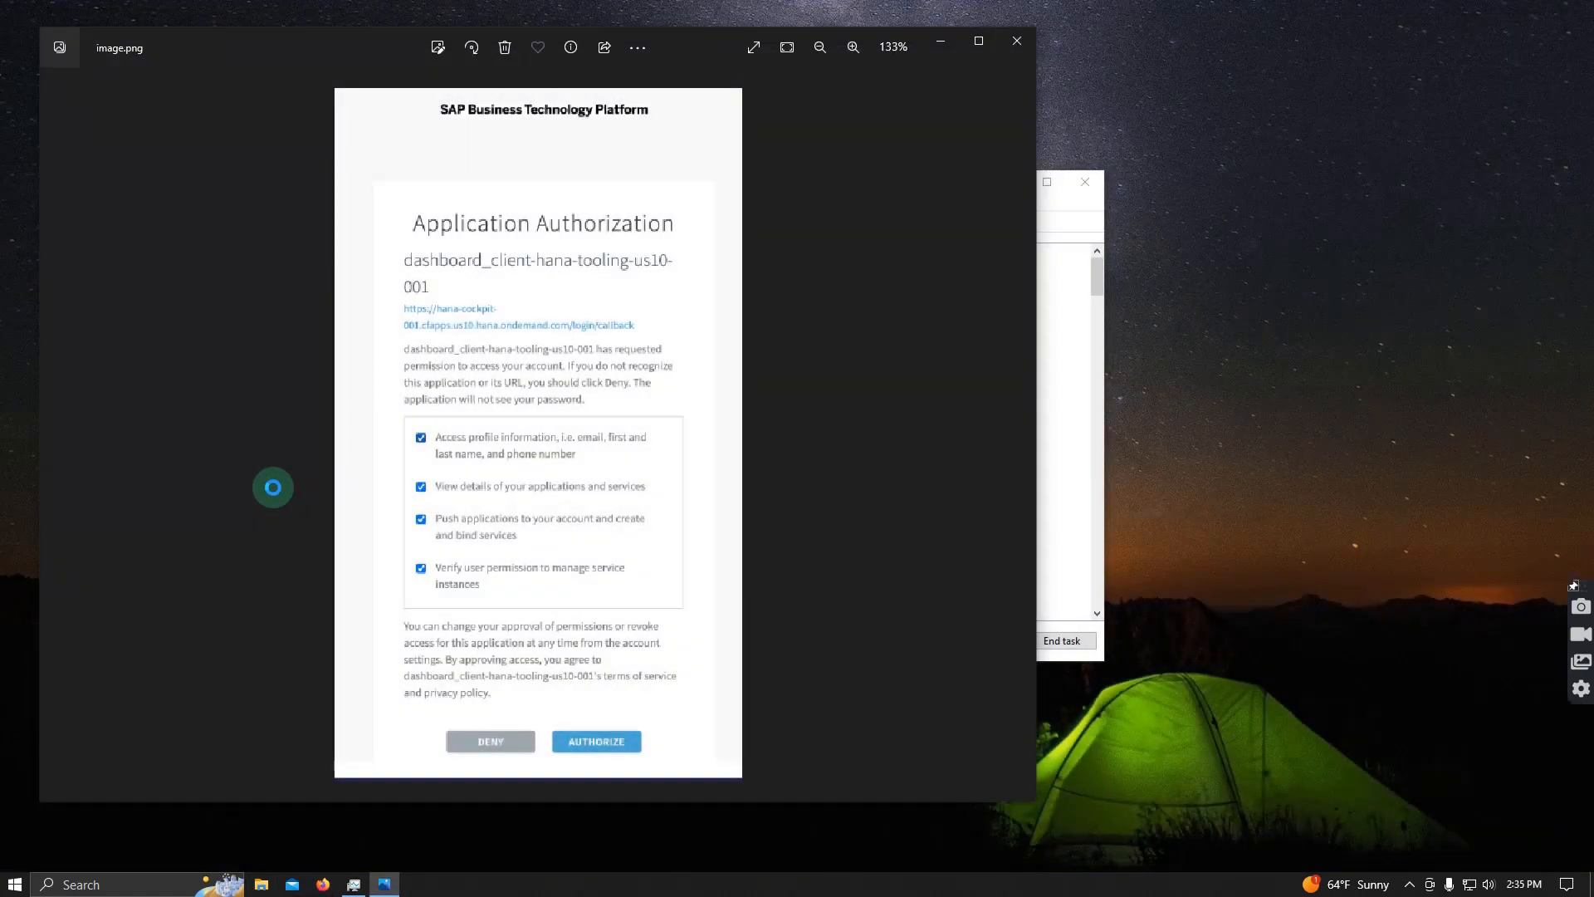
left_click(320, 884)
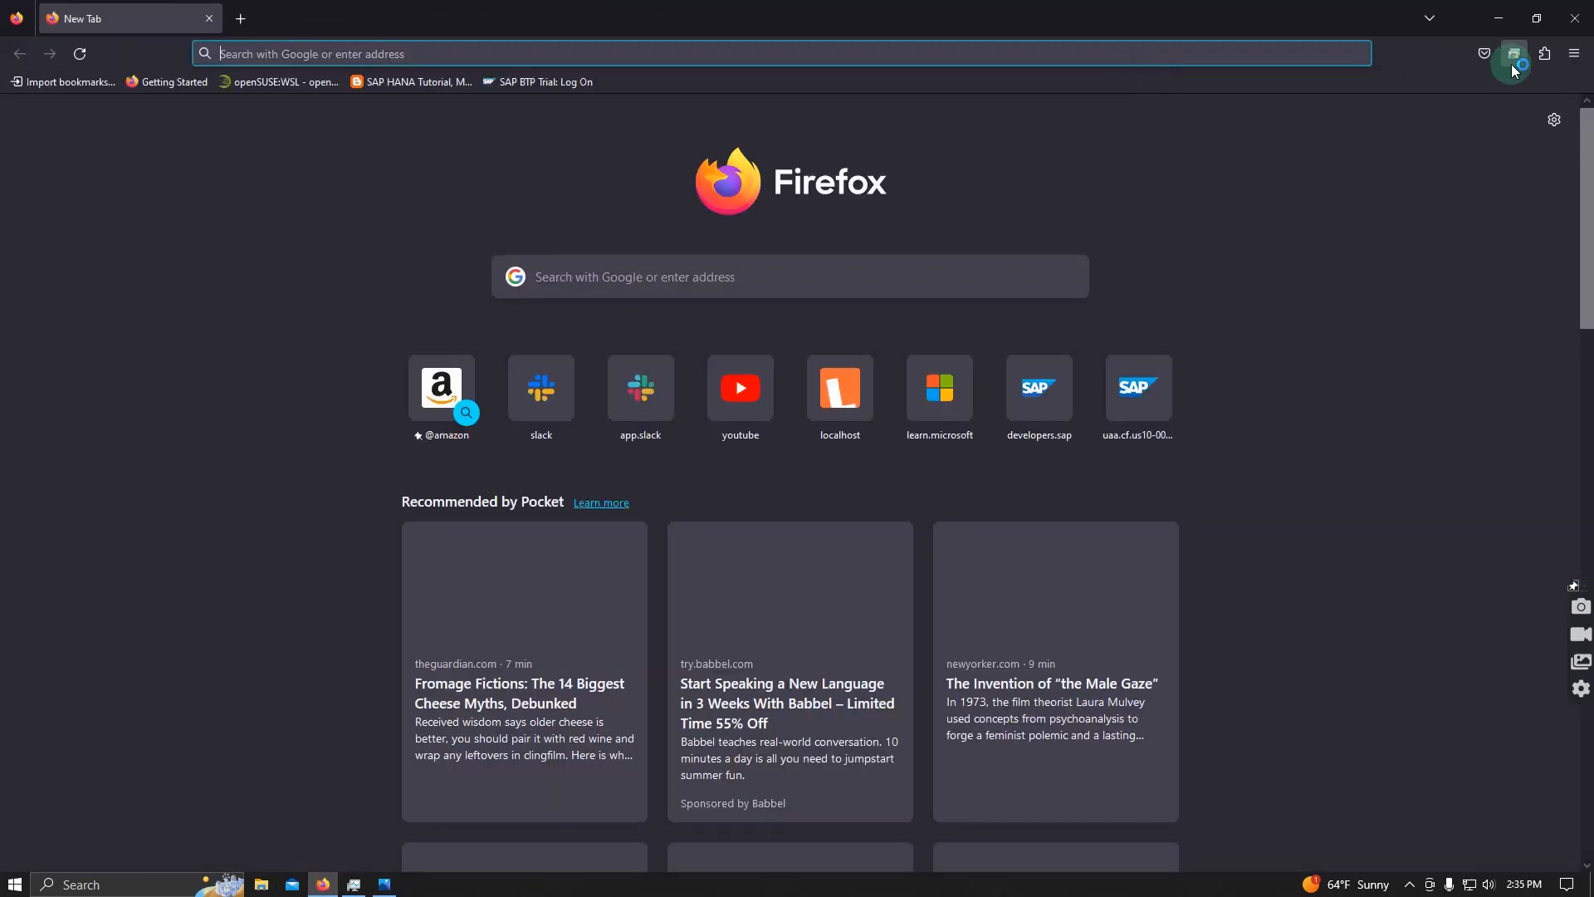
left_click(1574, 53)
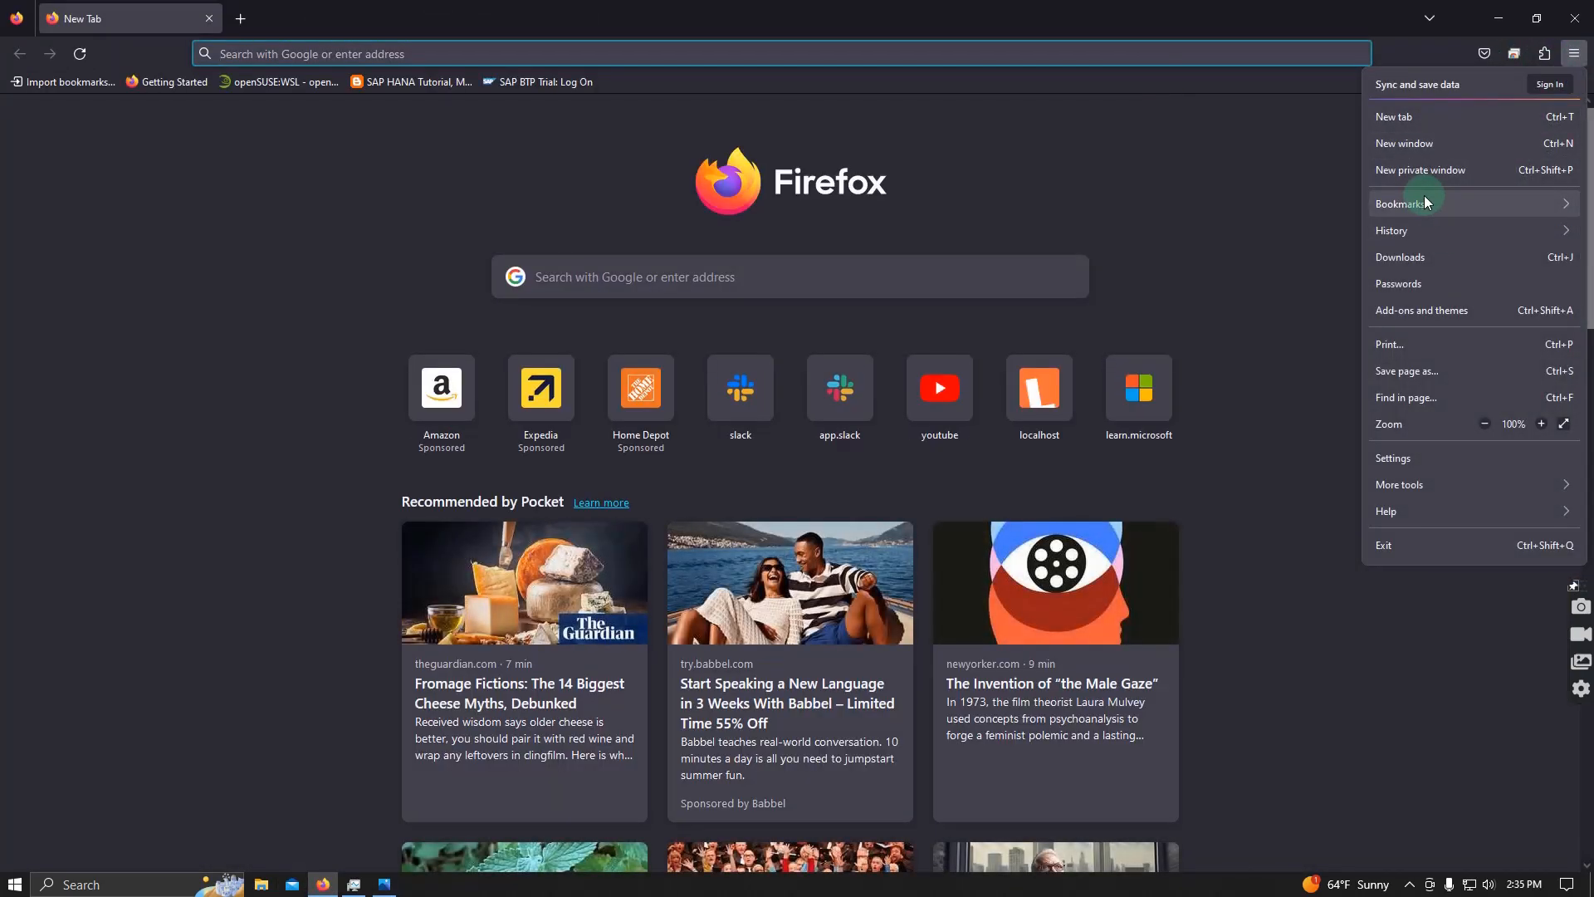
left_click(1399, 206)
left_click(1402, 227)
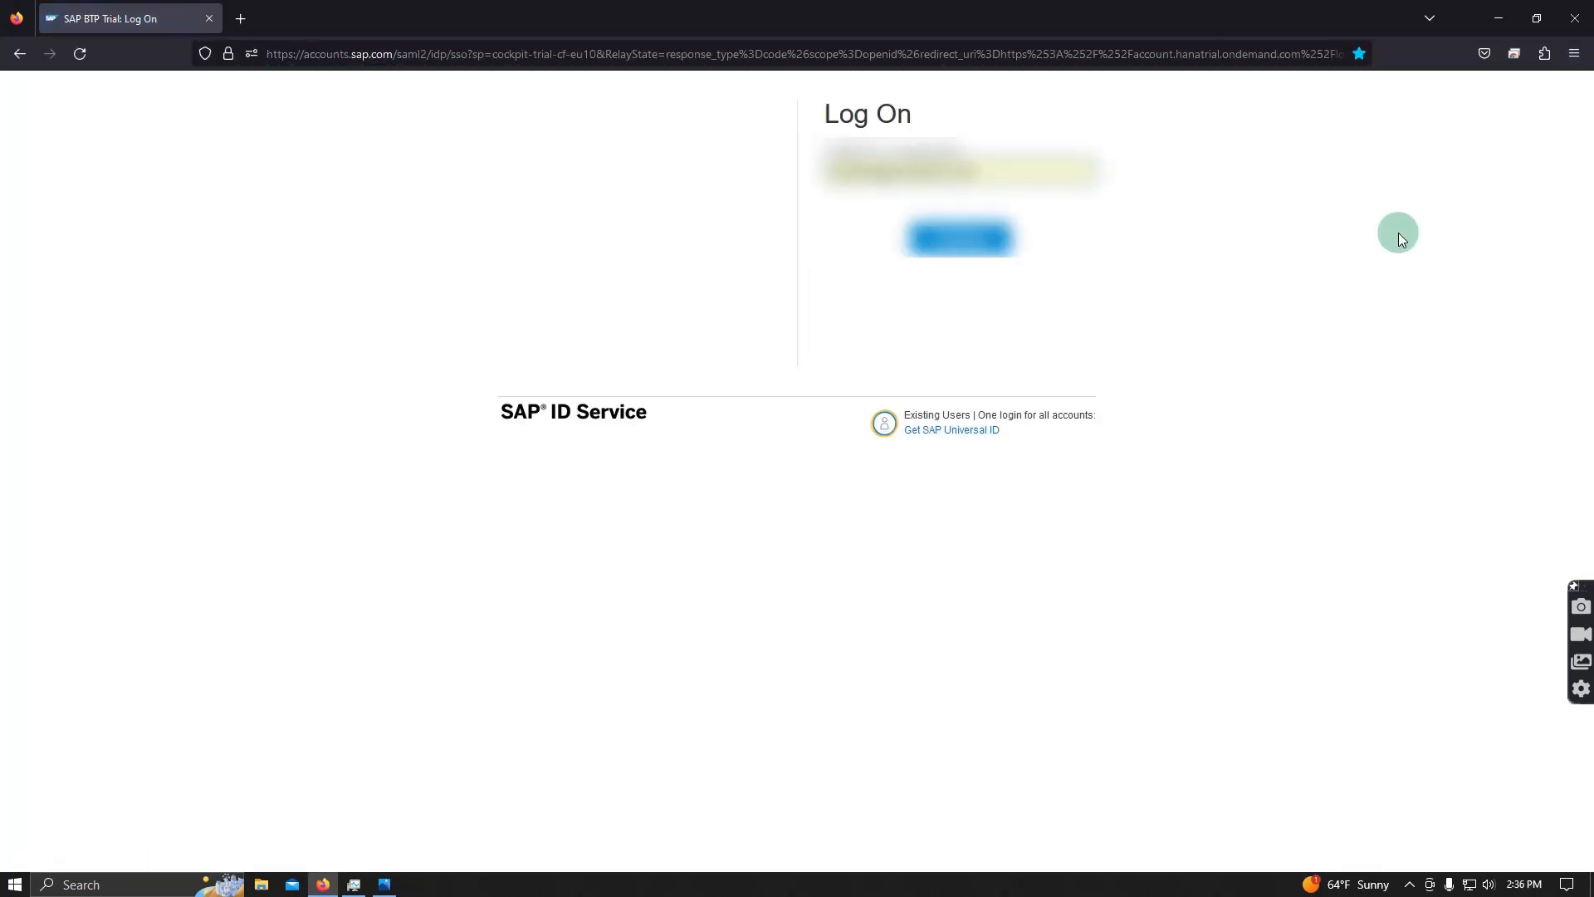
- Log on with the account email and saved password, choosing Don't save for the password
left_click(978, 172)
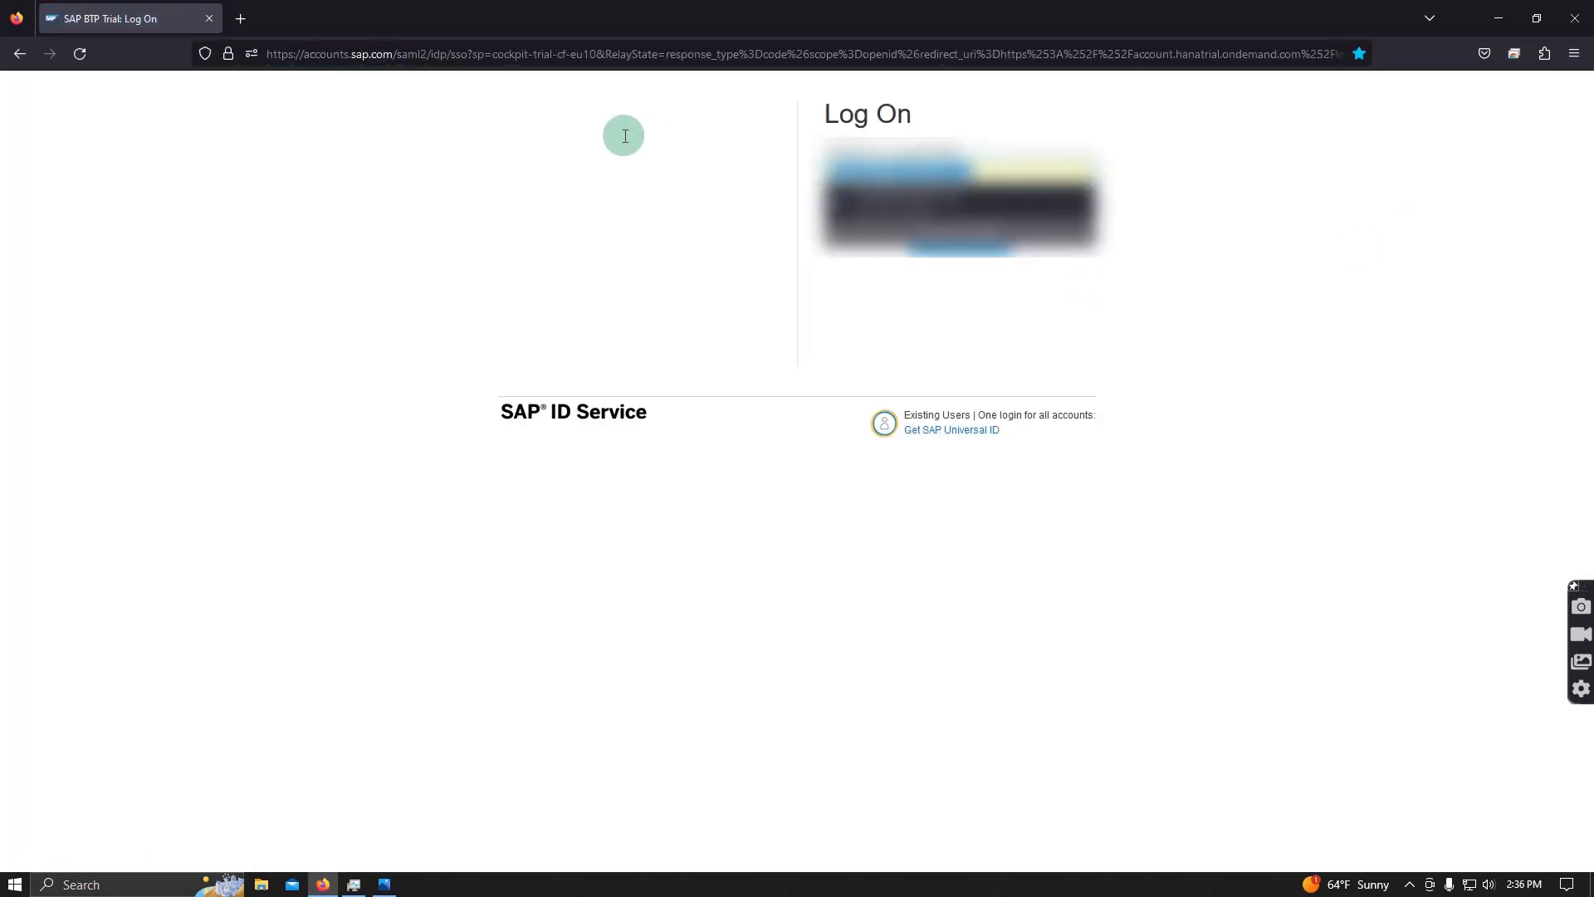
type("teste")
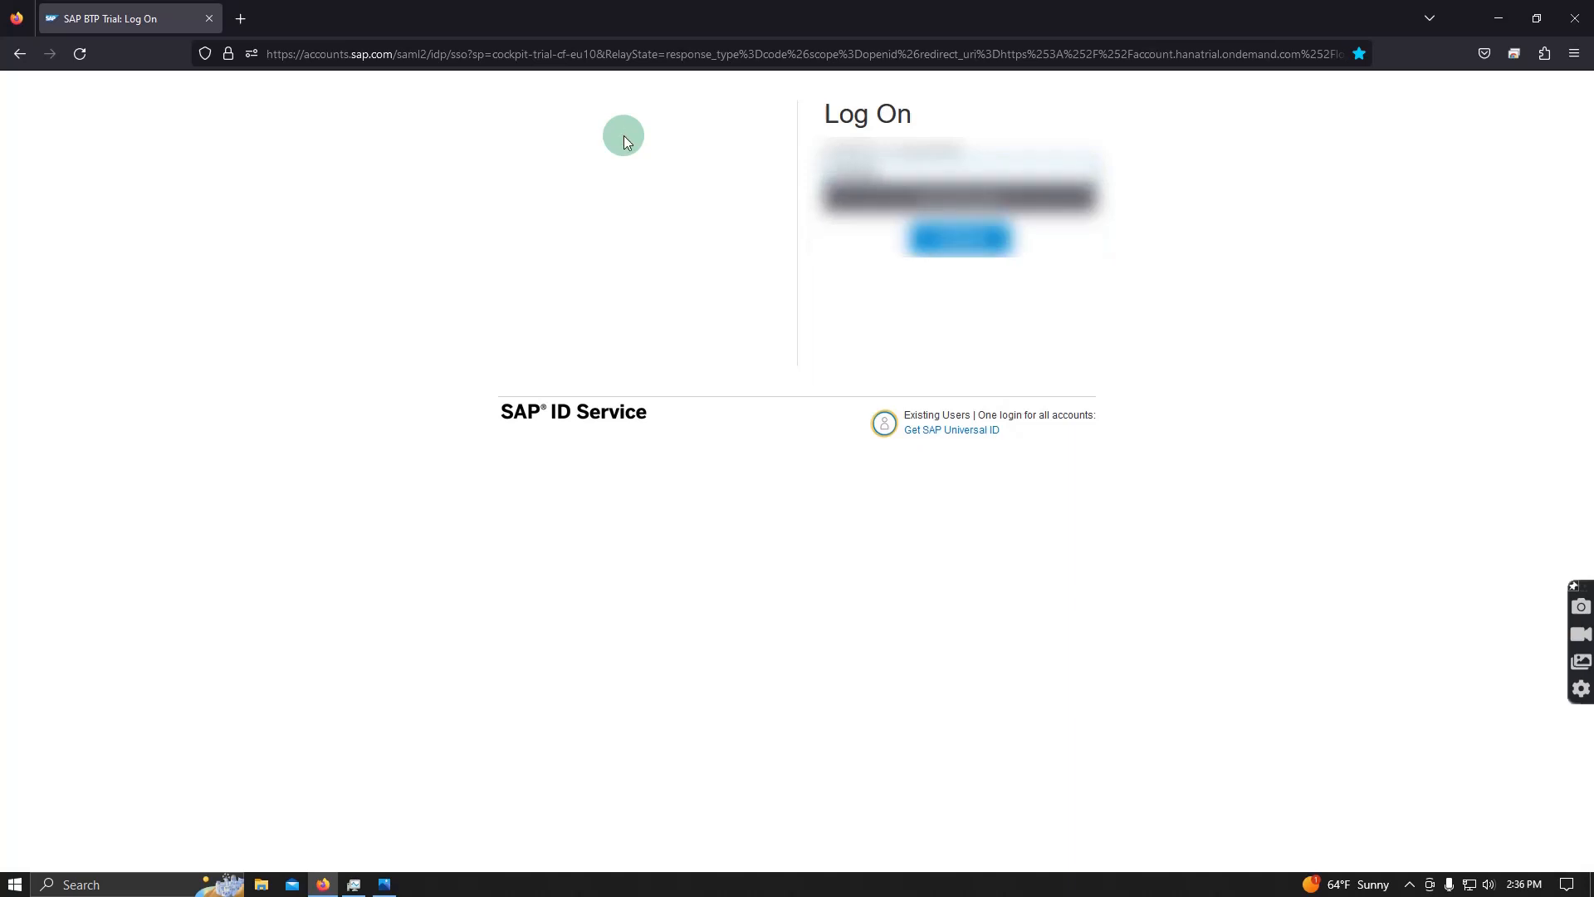
type("stee")
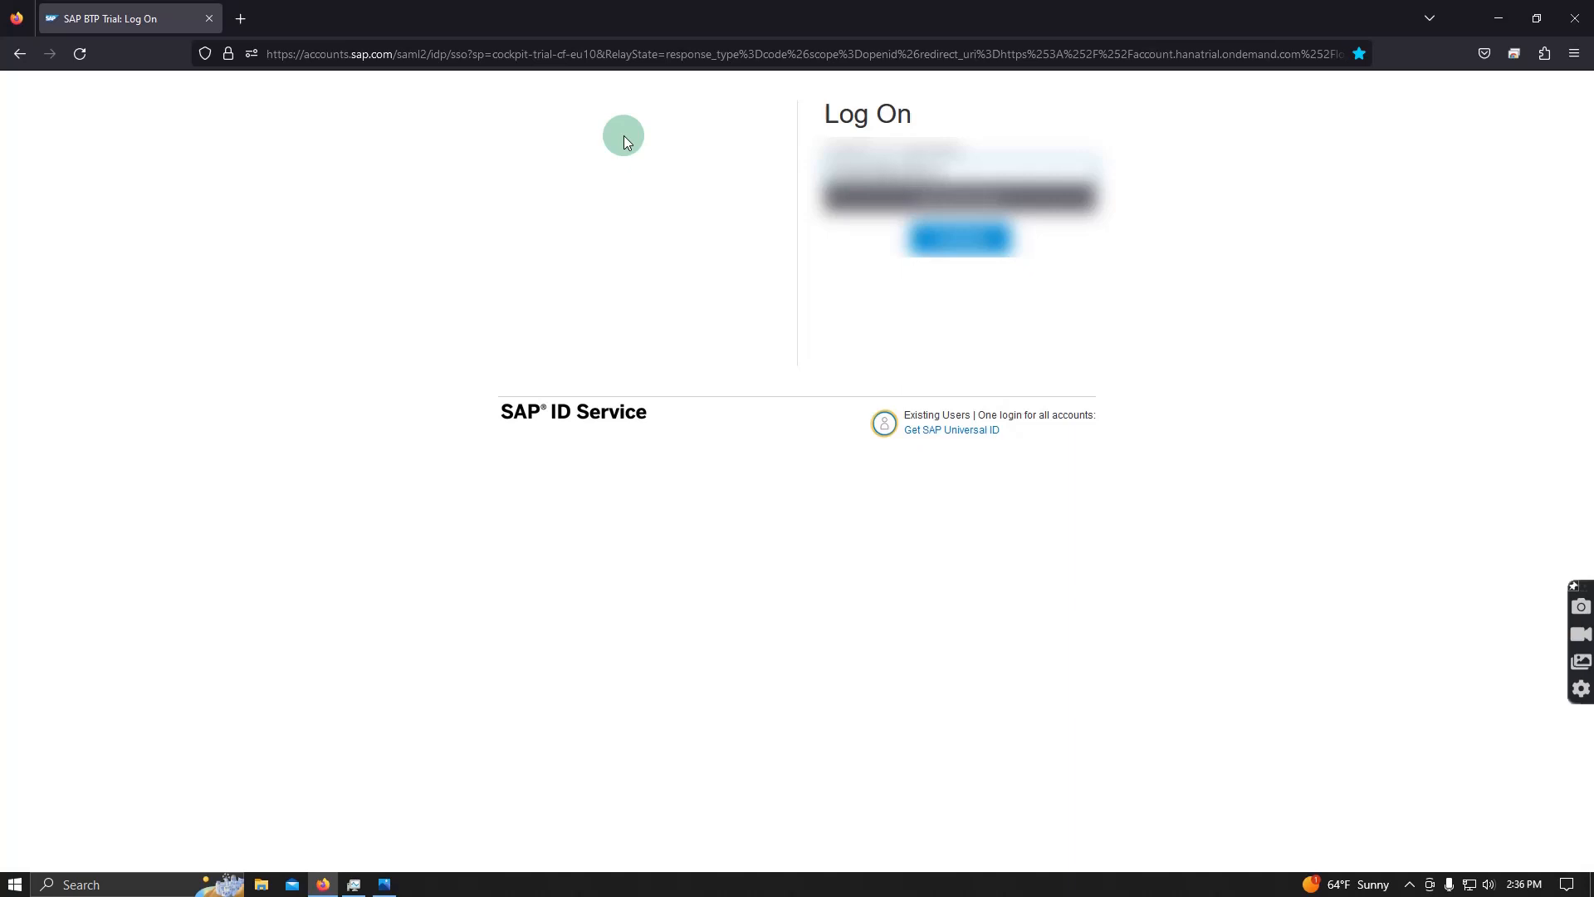
type("om")
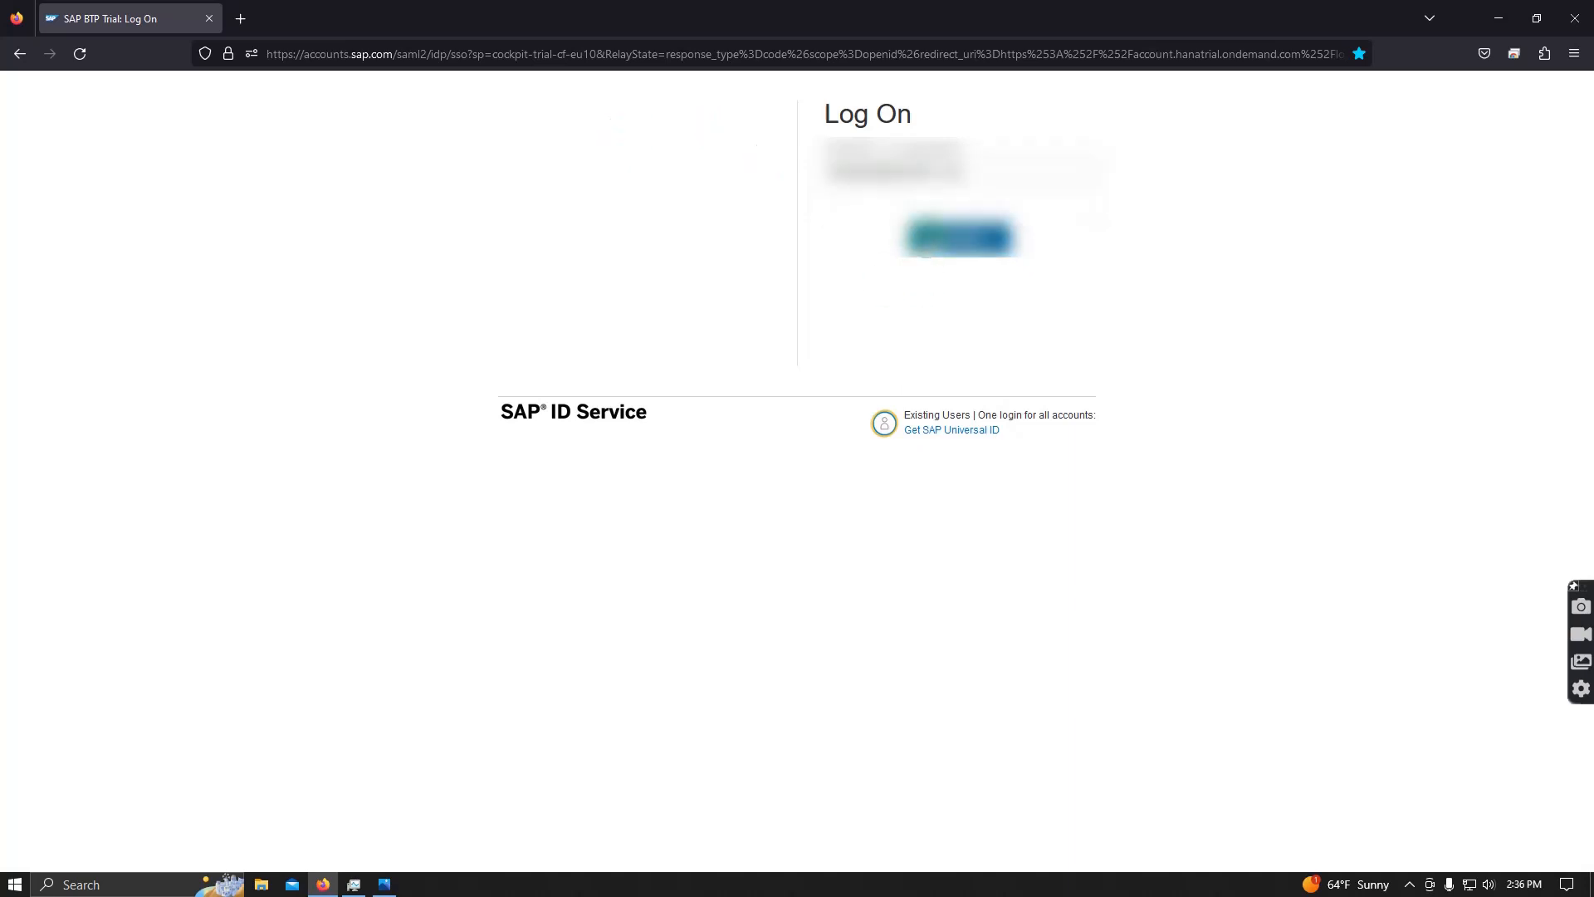
left_click(910, 262)
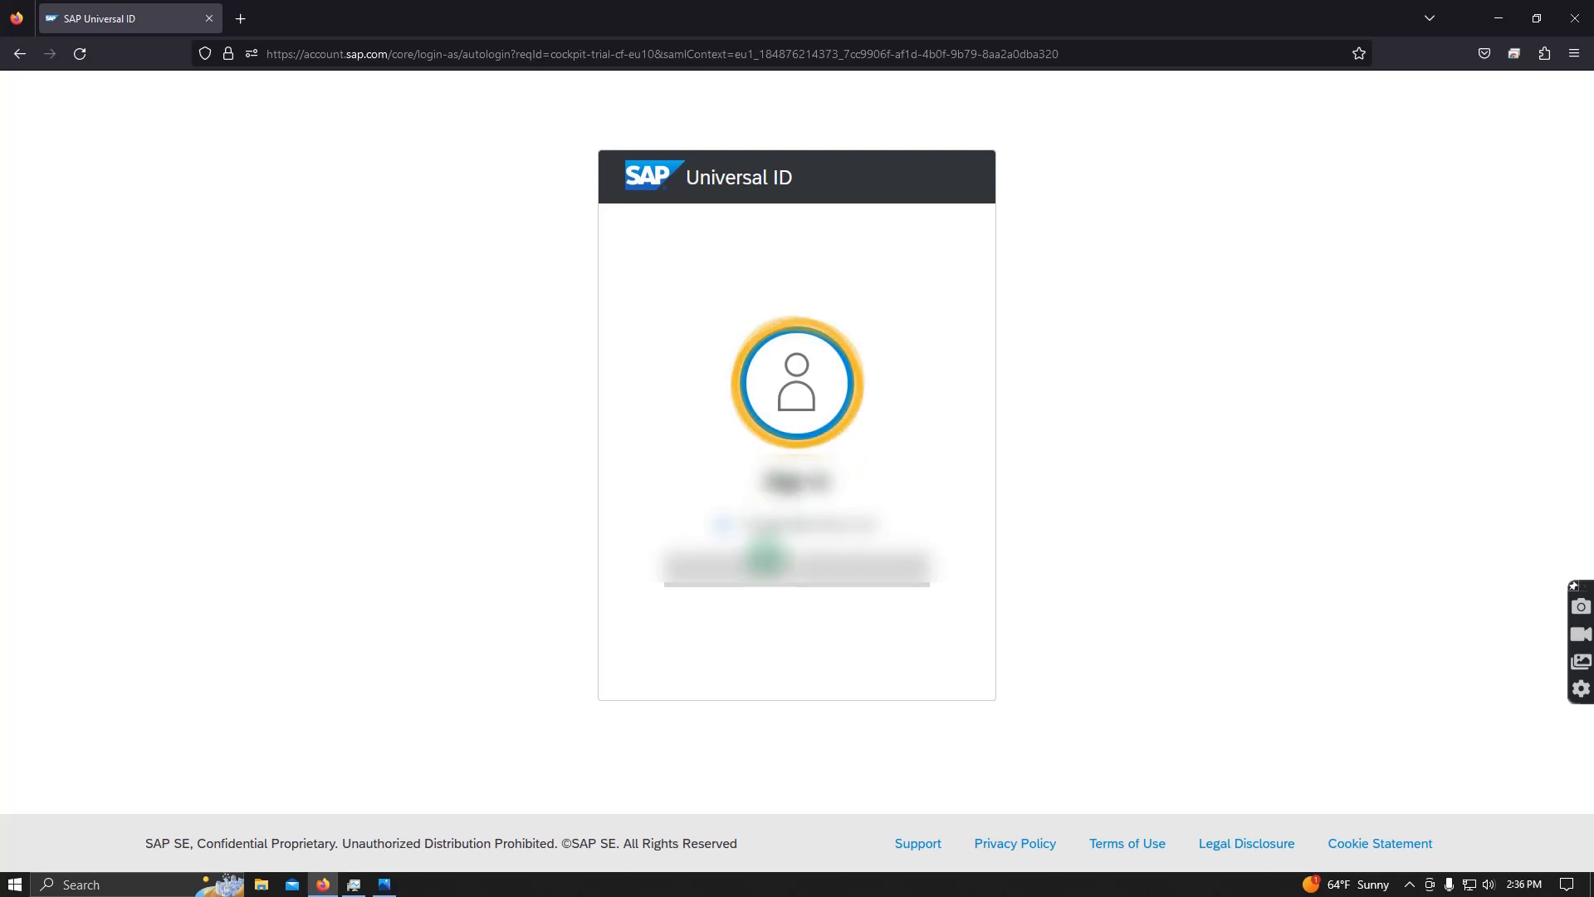
left_click(731, 518)
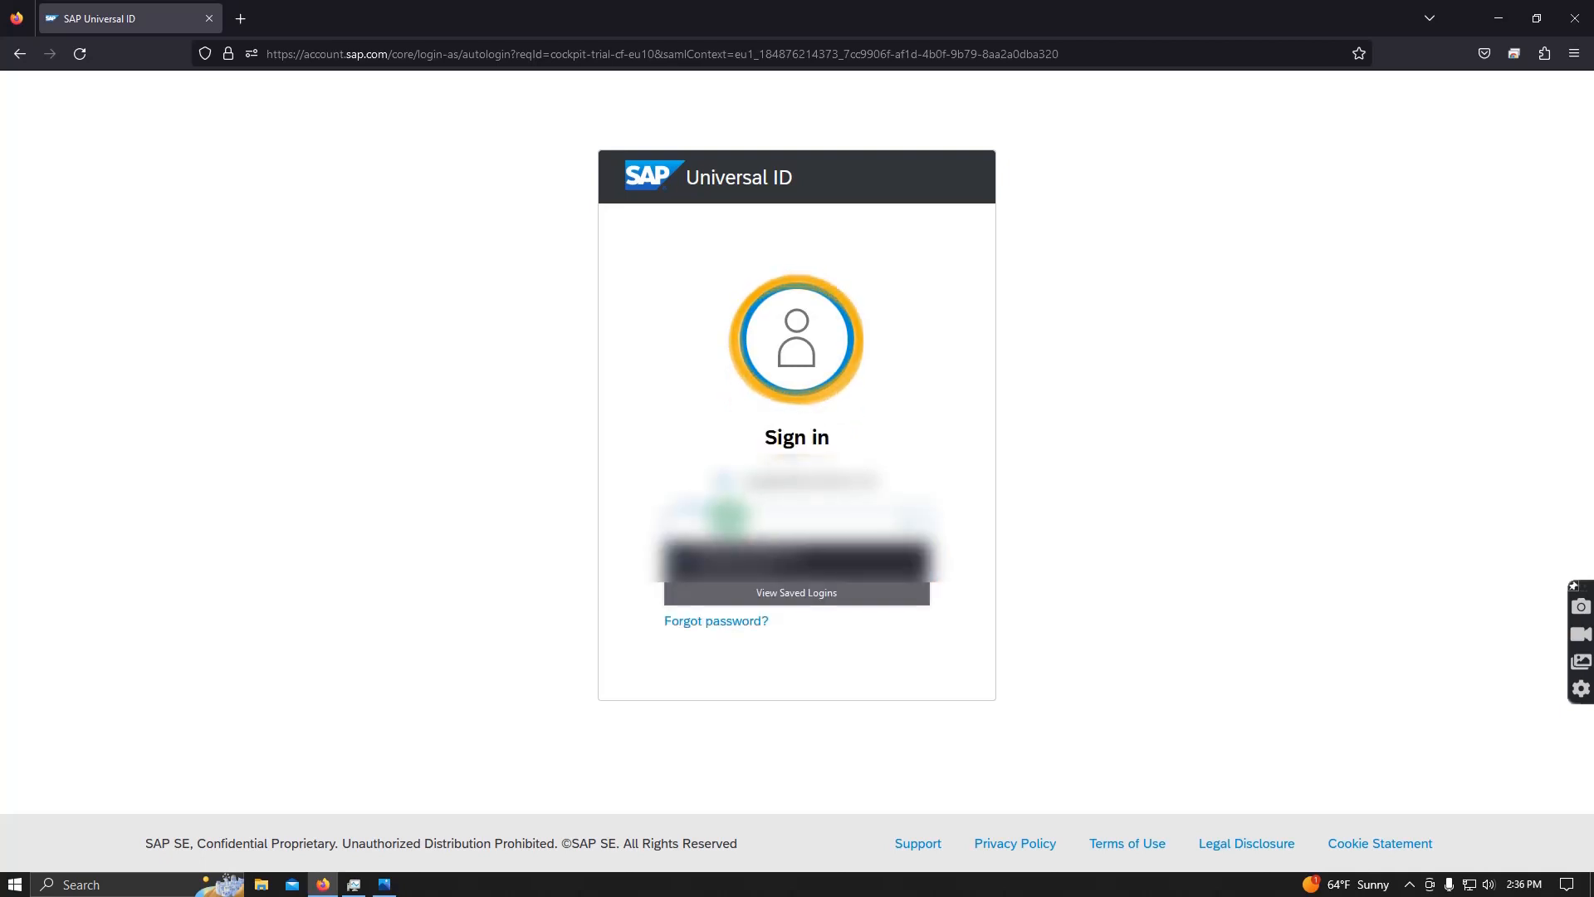
left_click(797, 562)
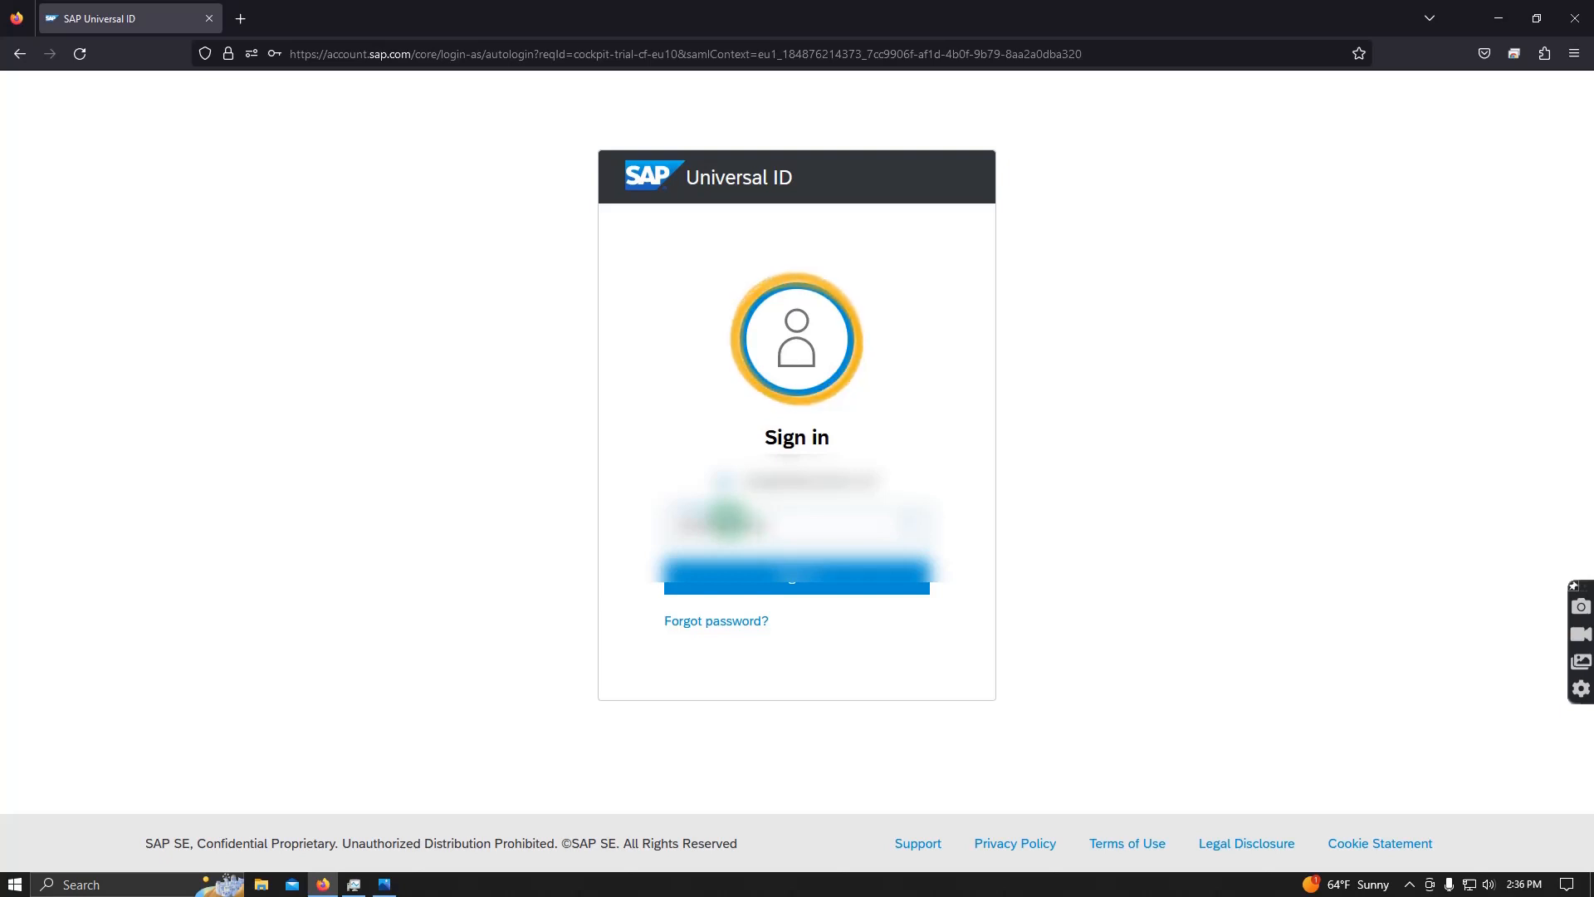
left_click(811, 588)
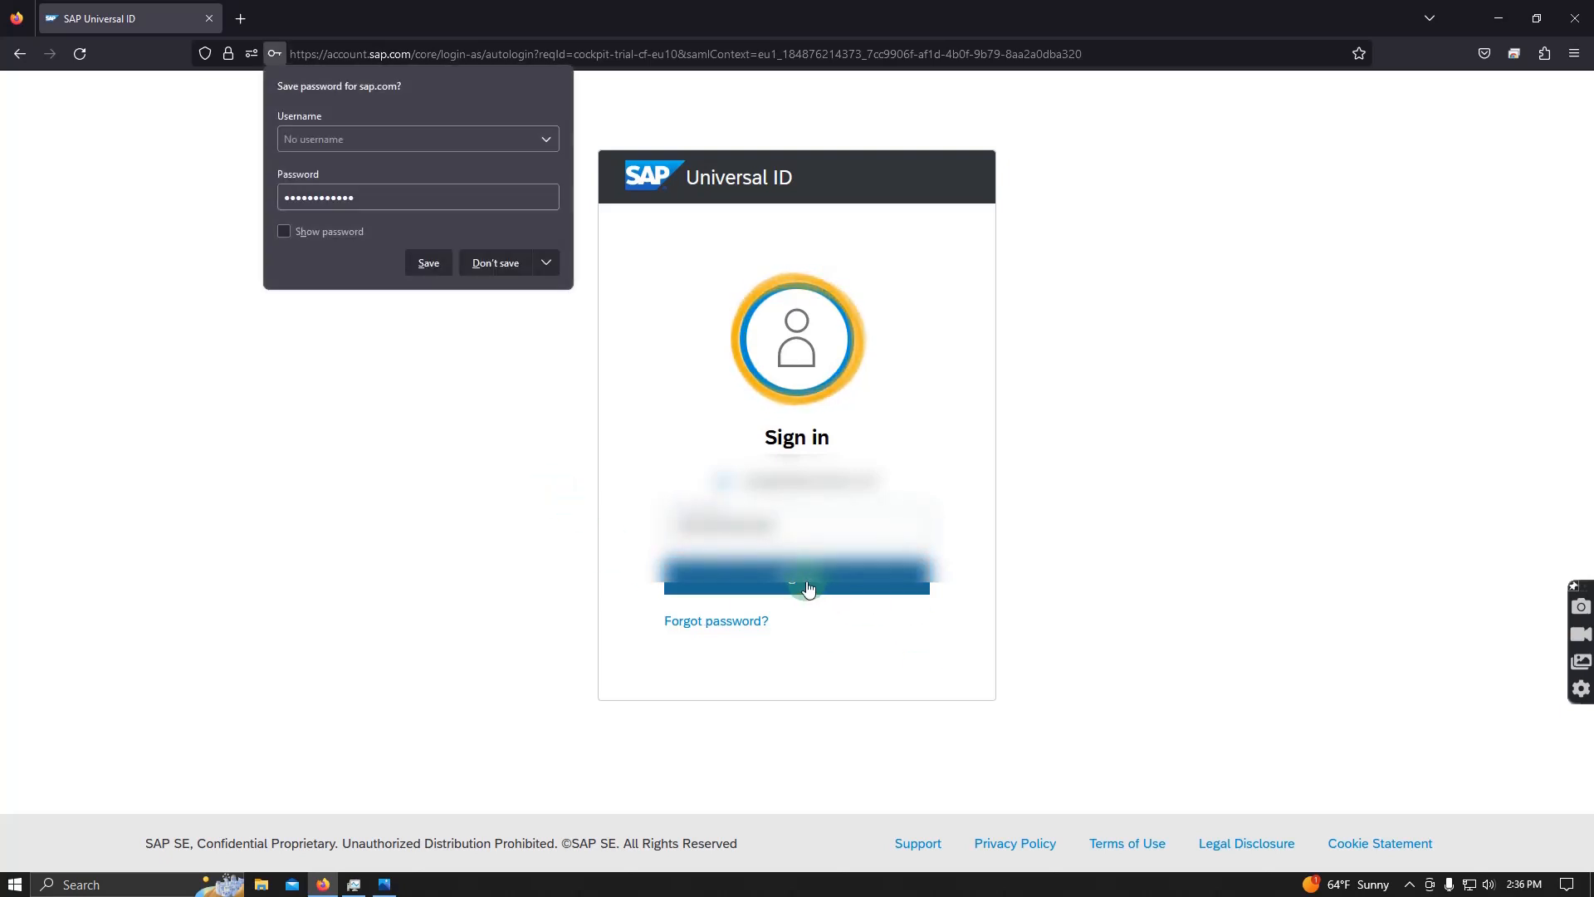
left_click(496, 262)
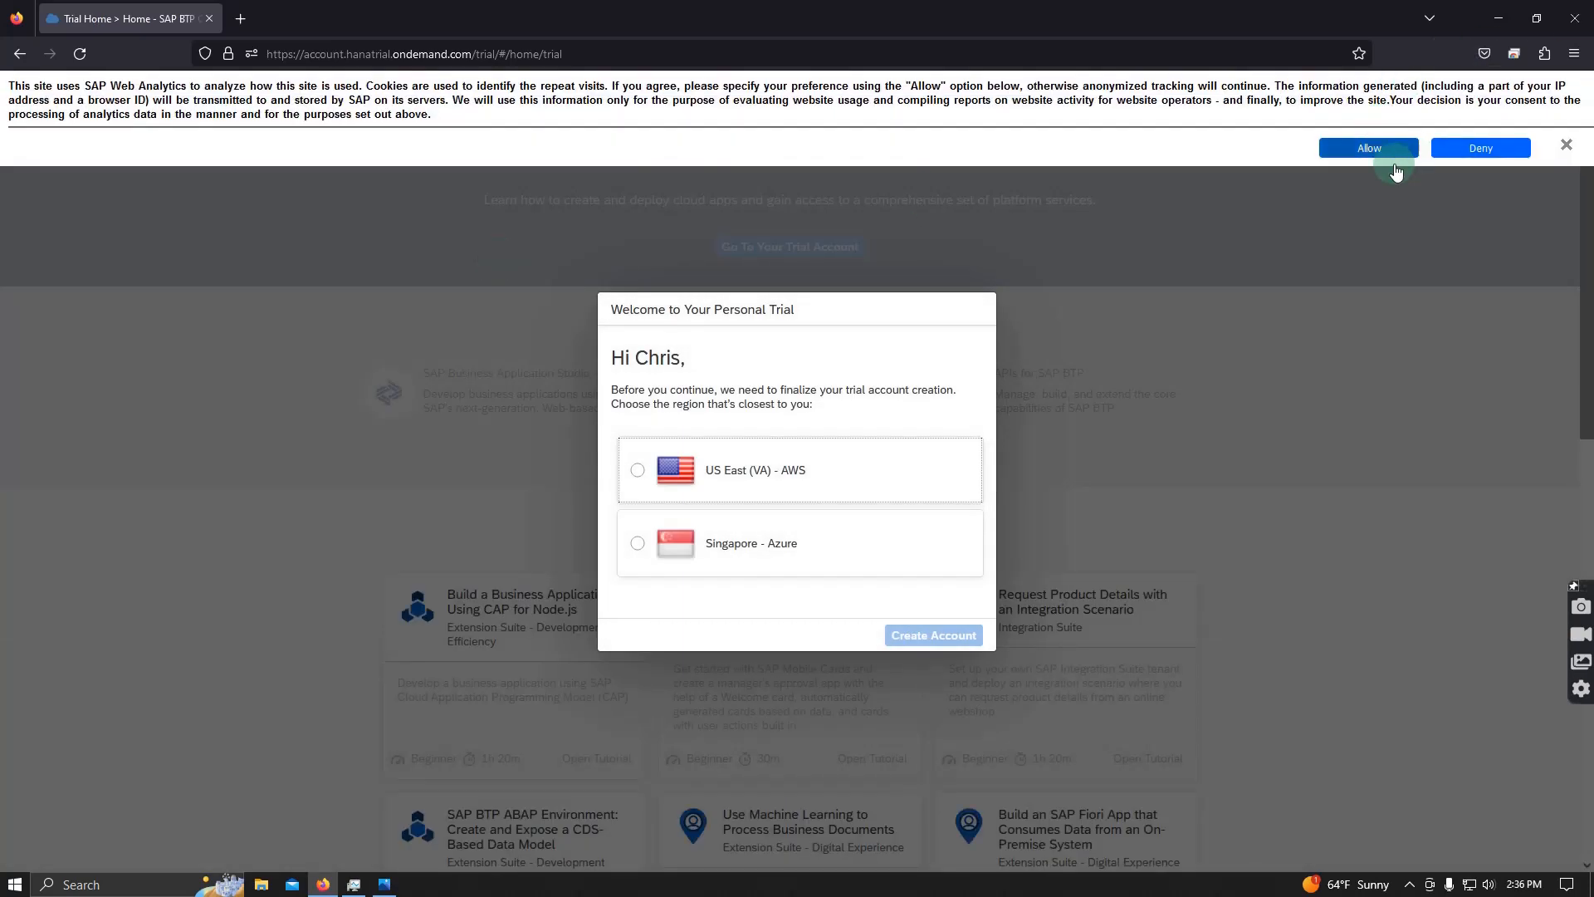
- Allow cookies, pick region US East (VA) - AWS, and create the trial account
left_click(1372, 147)
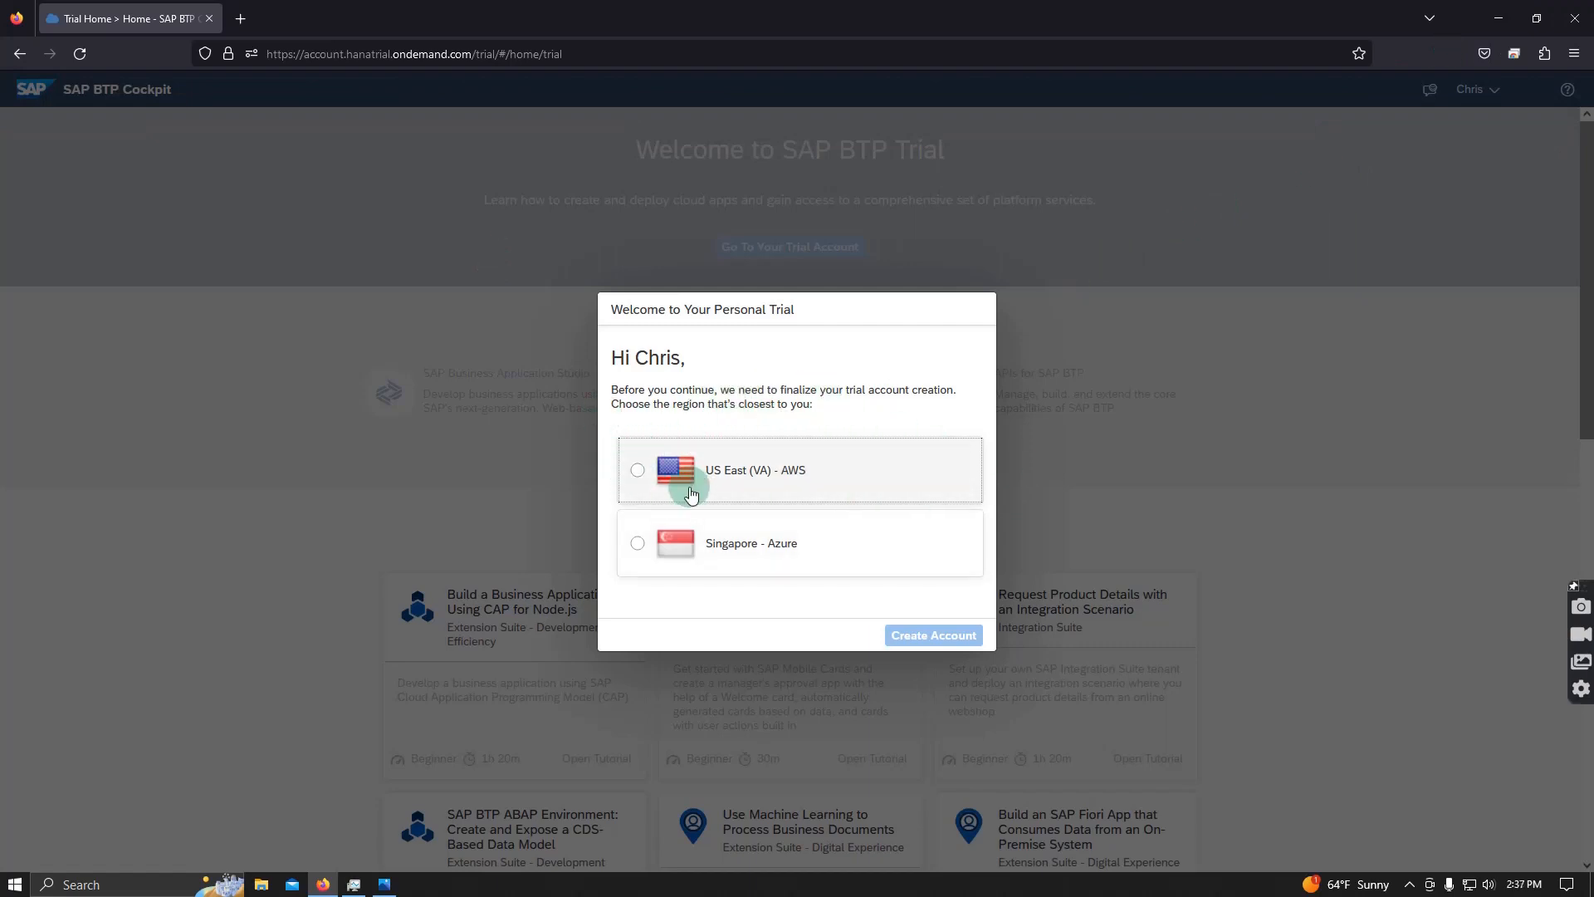
left_click(667, 472)
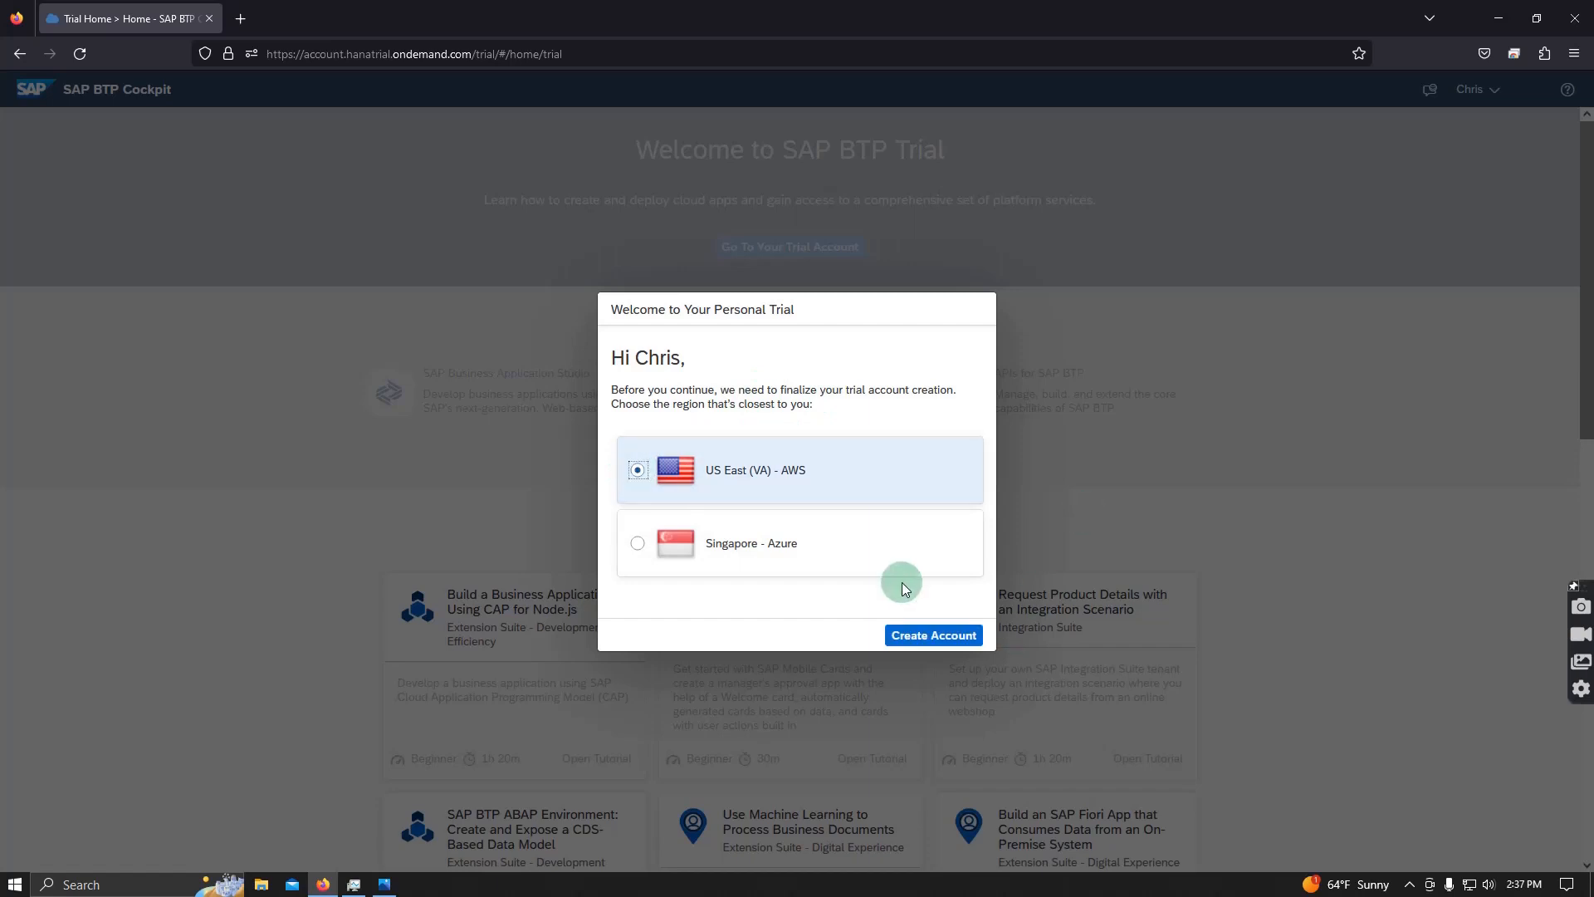
left_click(928, 636)
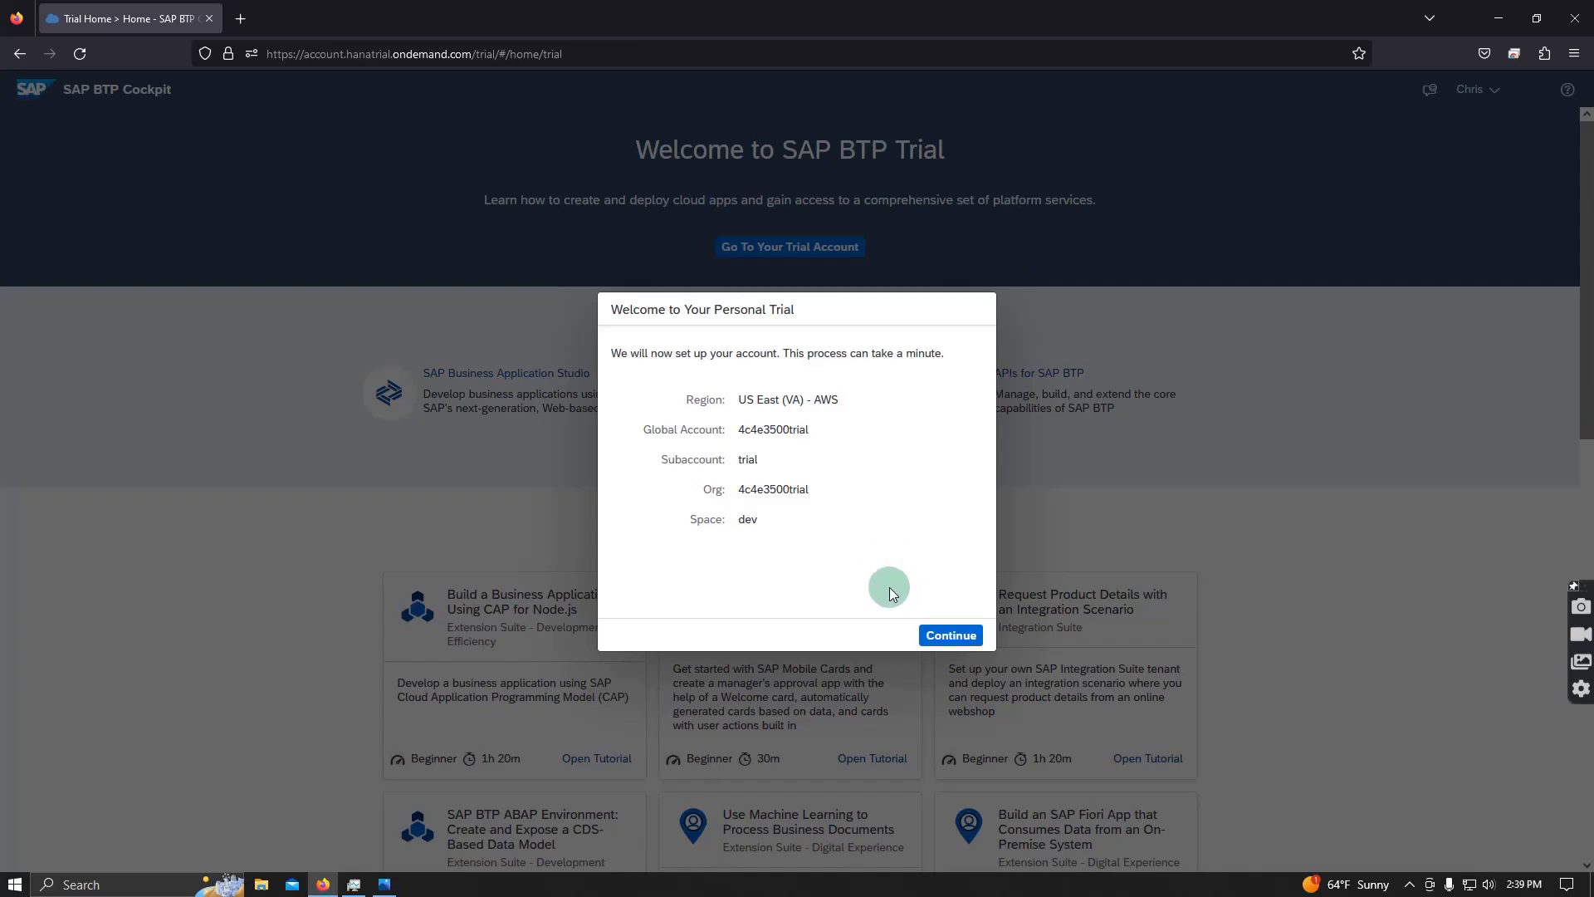
- Continue past the setup summary and navigate through subaccount trial and space dev to SAP HANA Cloud
left_click(953, 636)
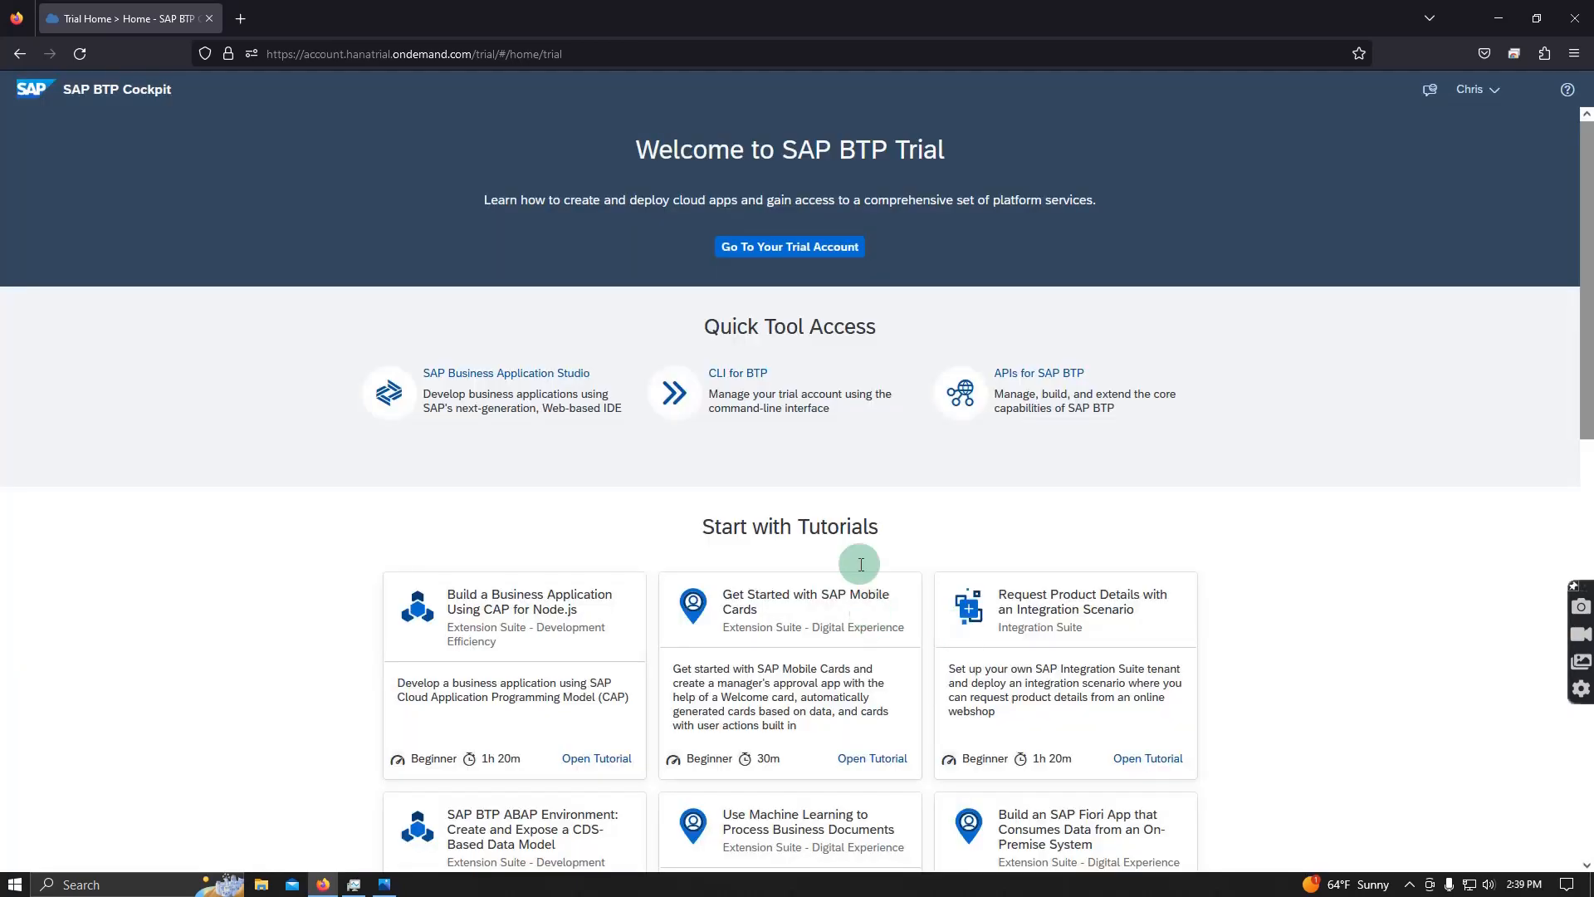
left_click(808, 253)
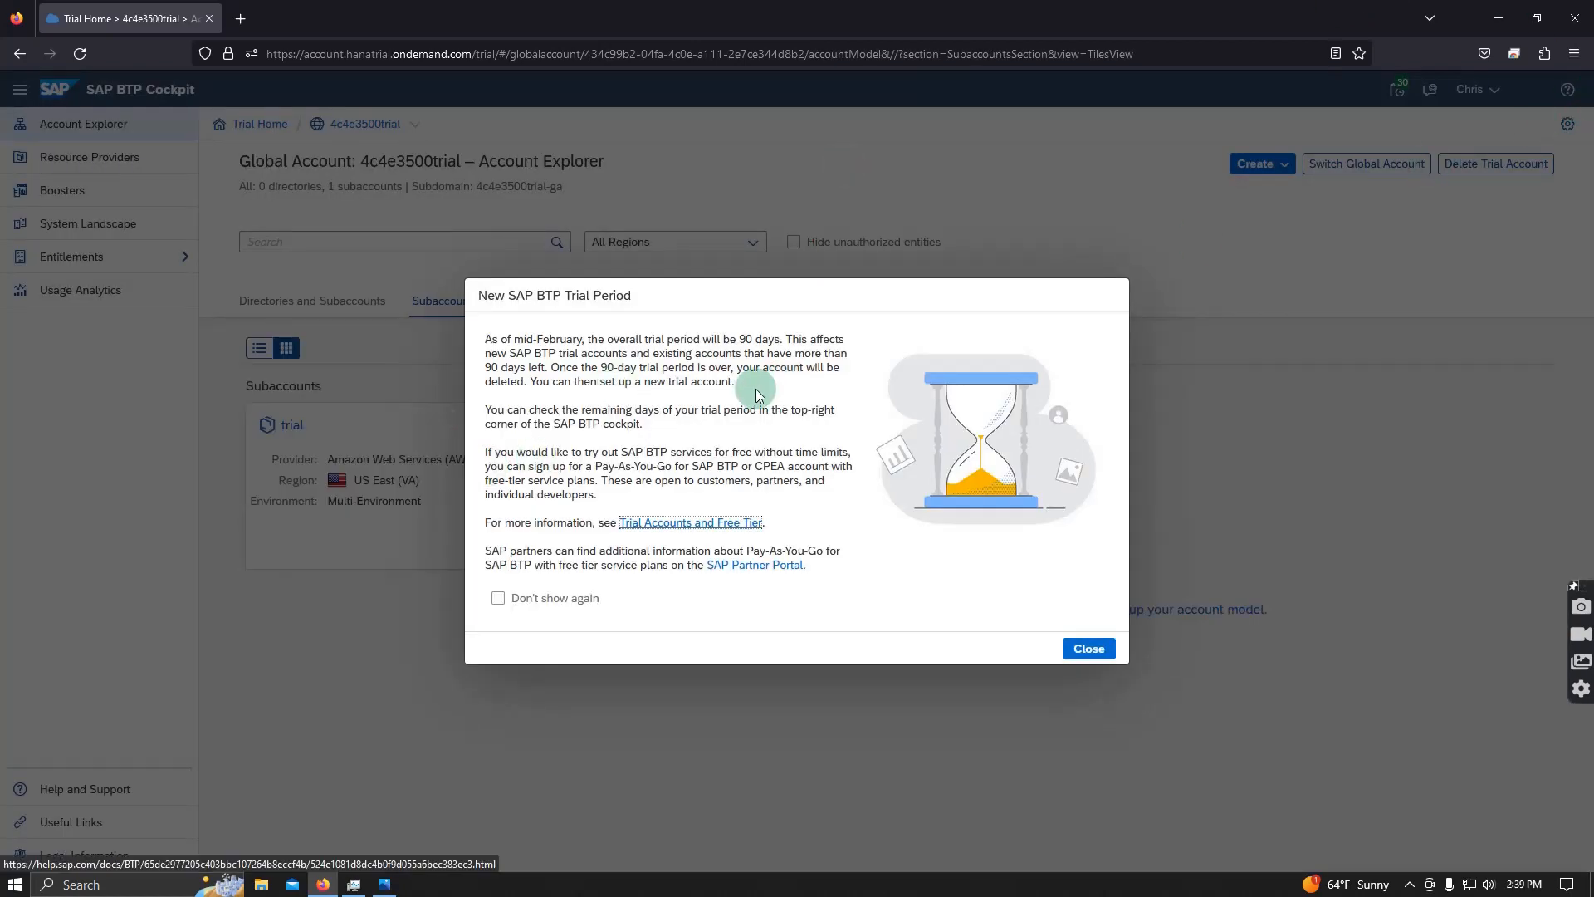
left_click(1086, 649)
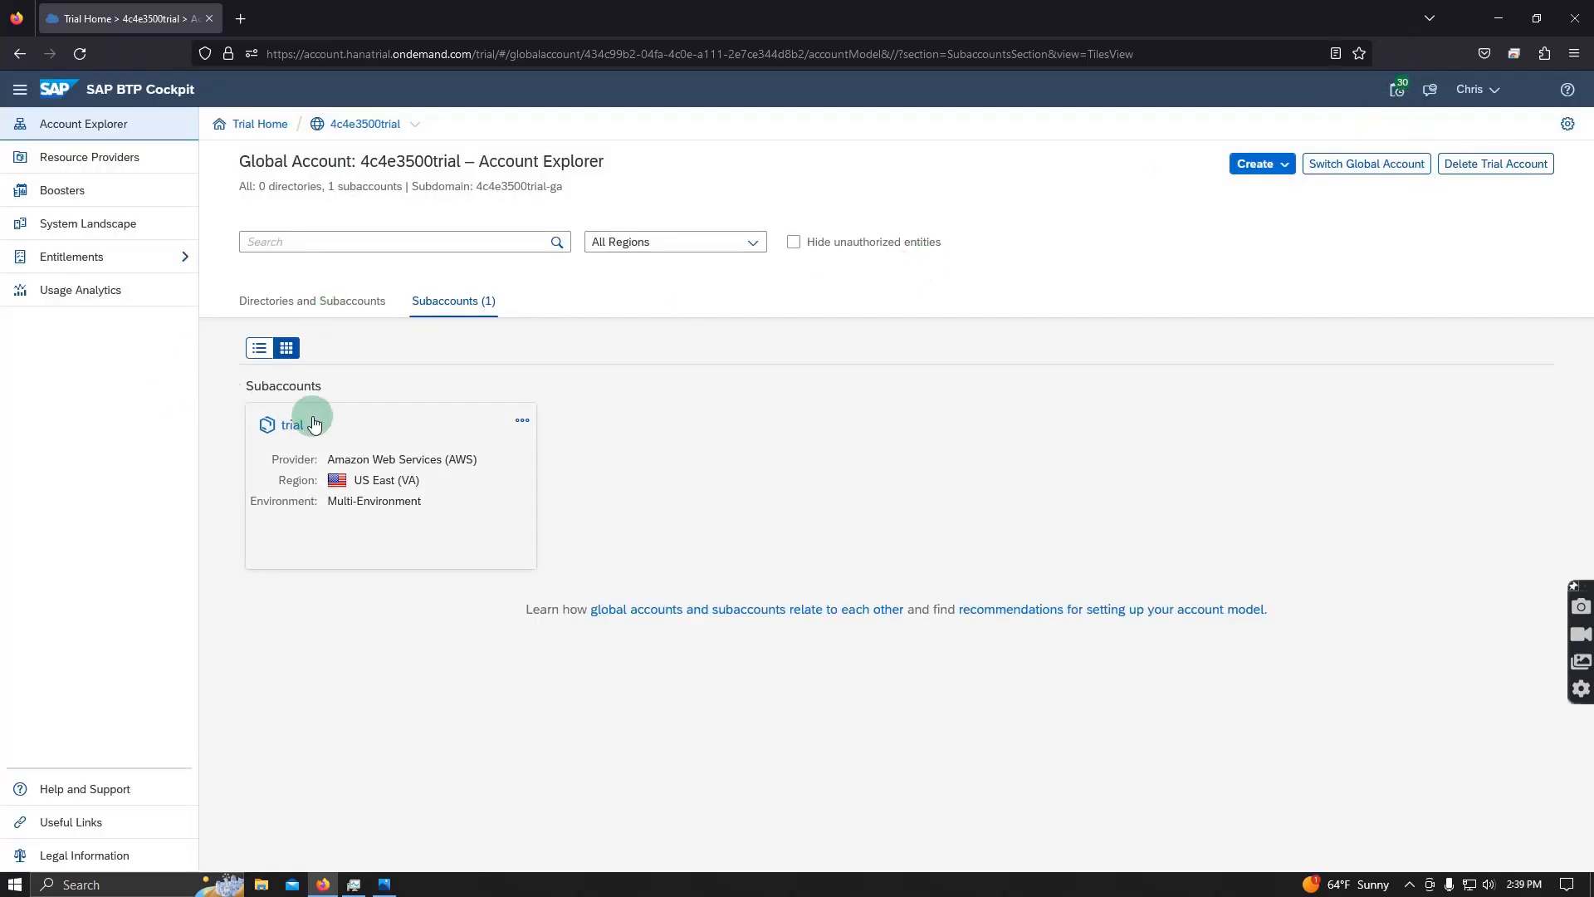
left_click(286, 422)
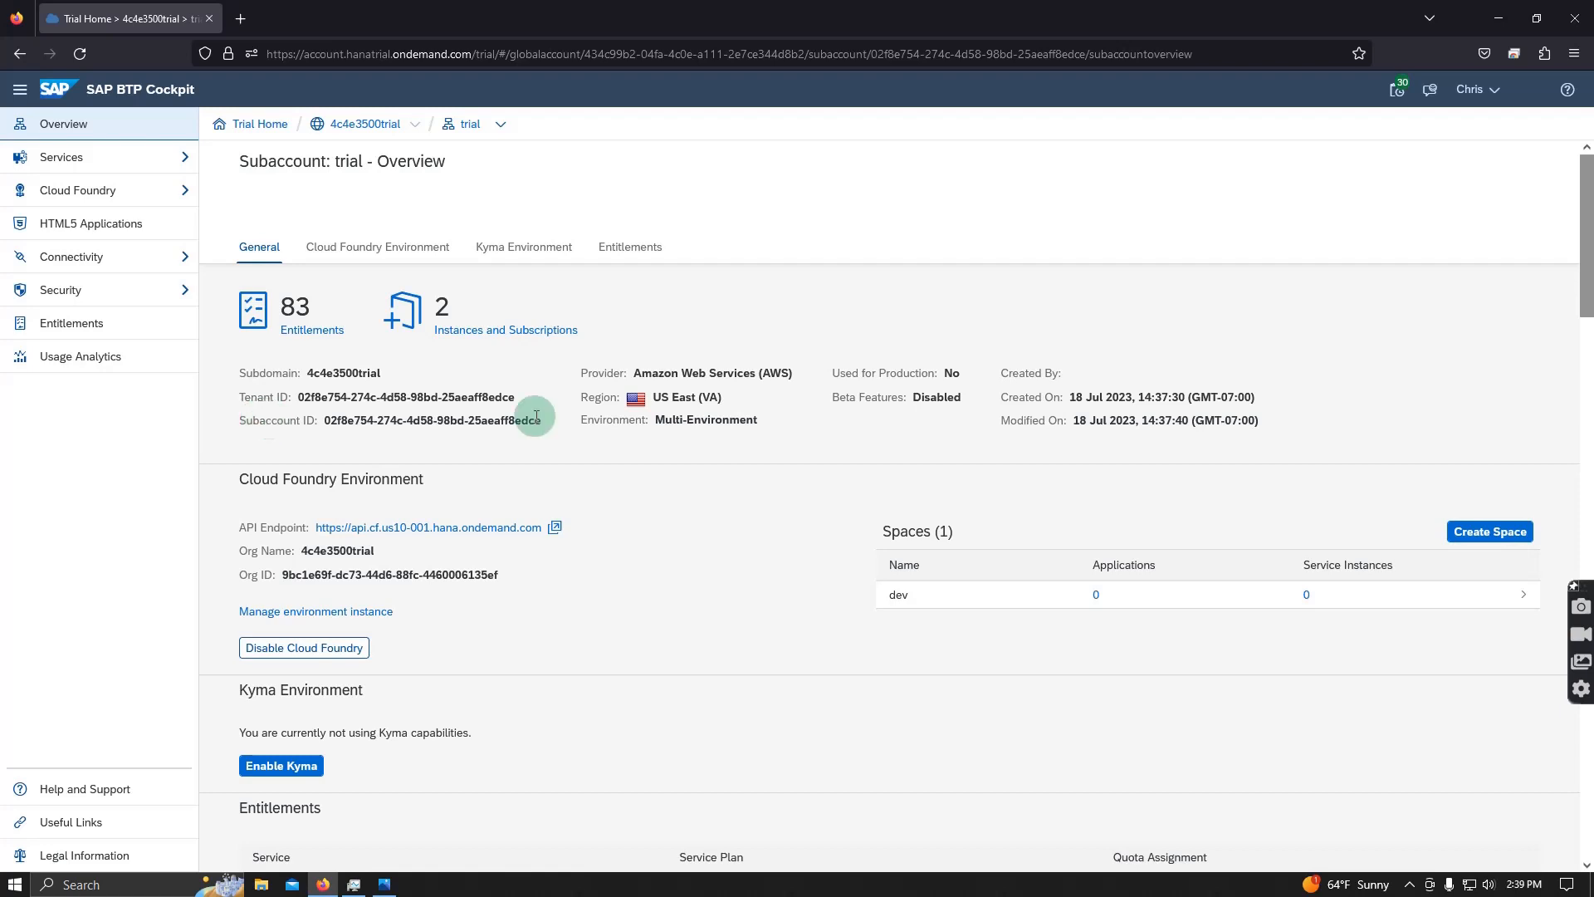
left_click(916, 606)
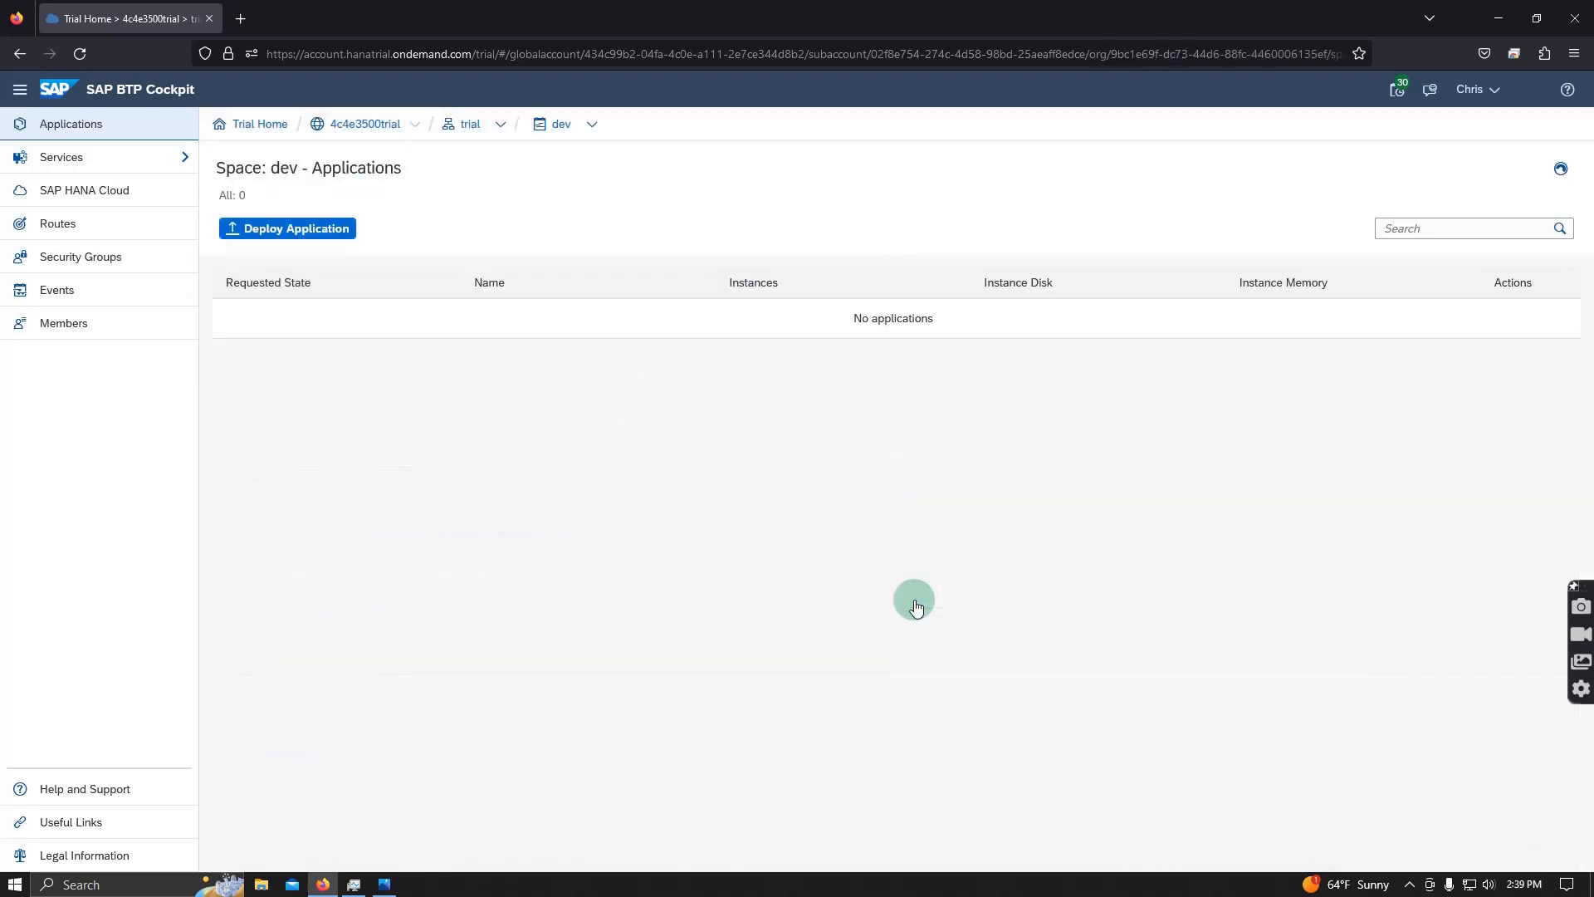
left_click(73, 192)
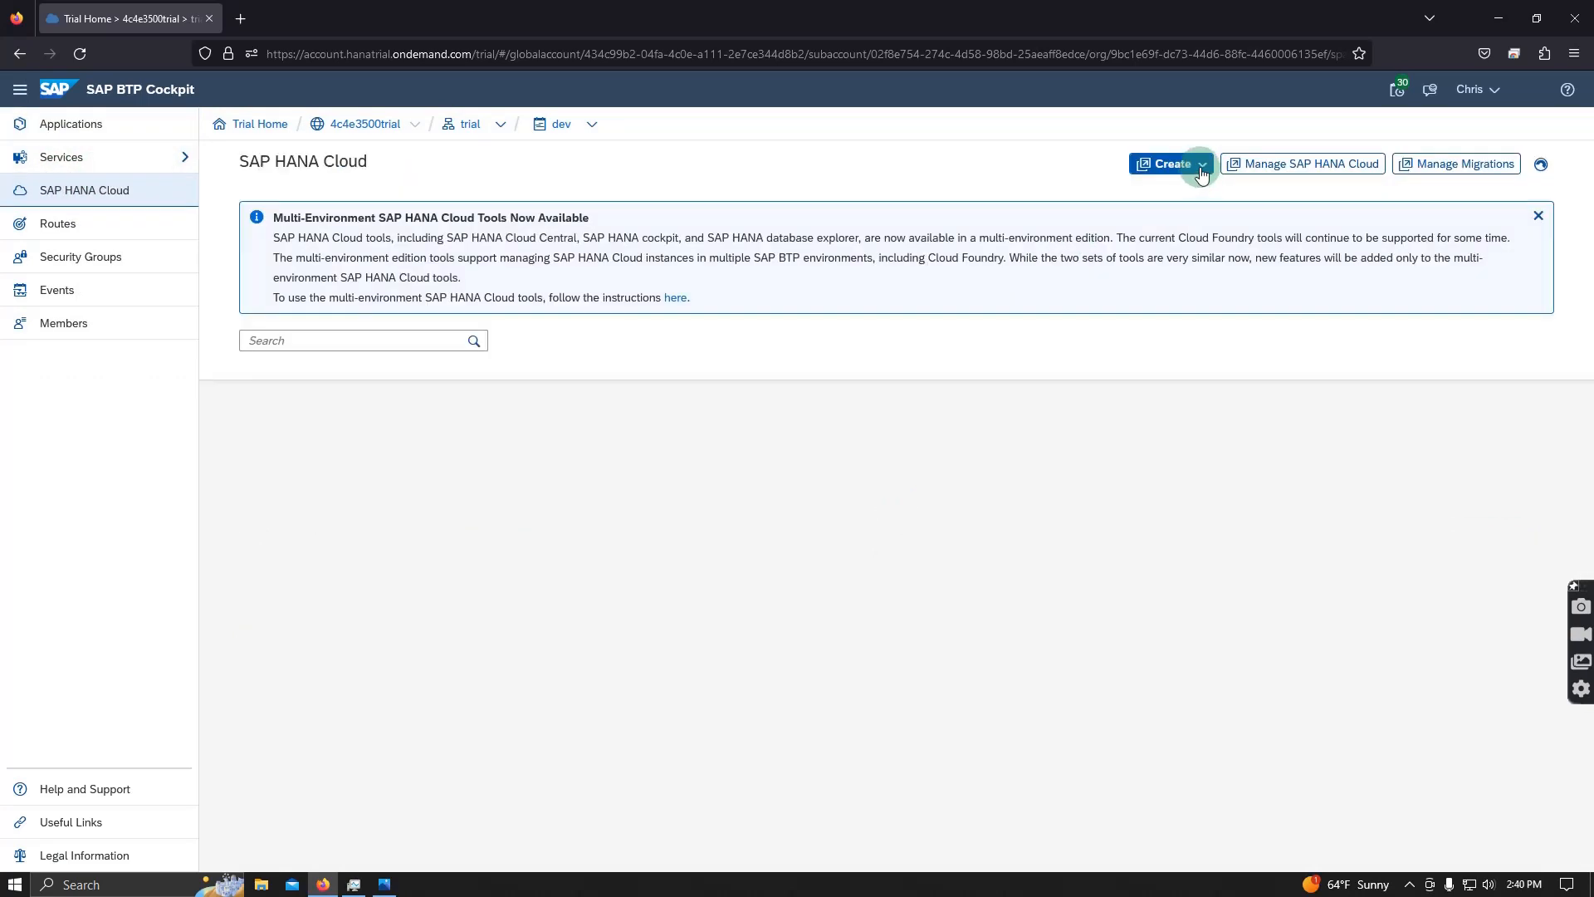
- Attempt SAP HANA Database creation via the default identity provider, then close the log-on tab
left_click(1202, 165)
left_click(1189, 190)
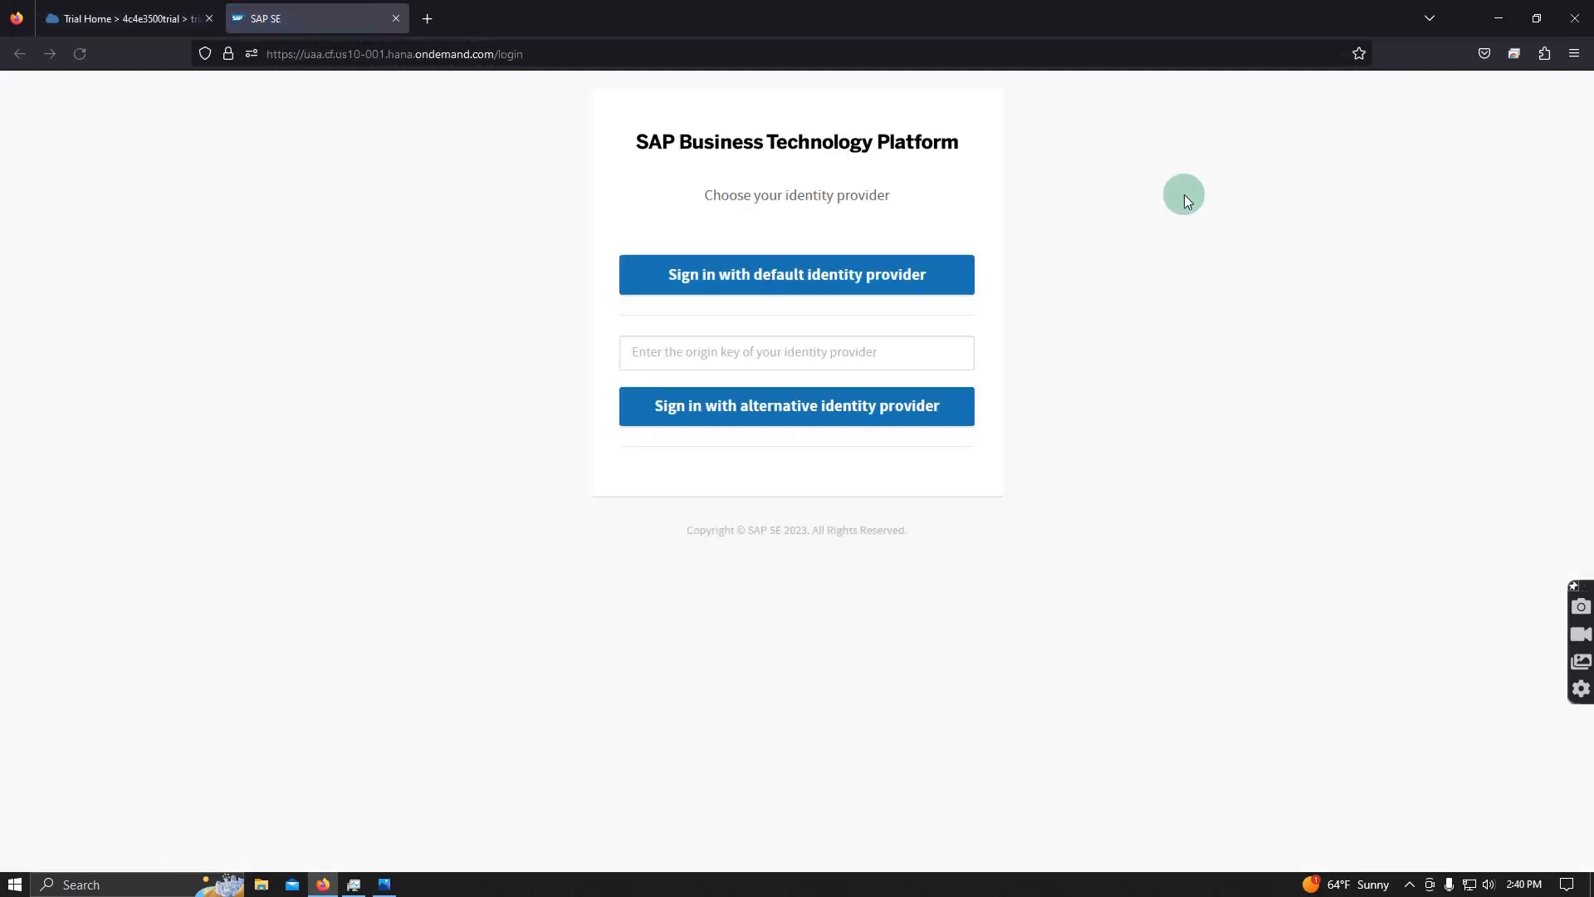
left_click(795, 291)
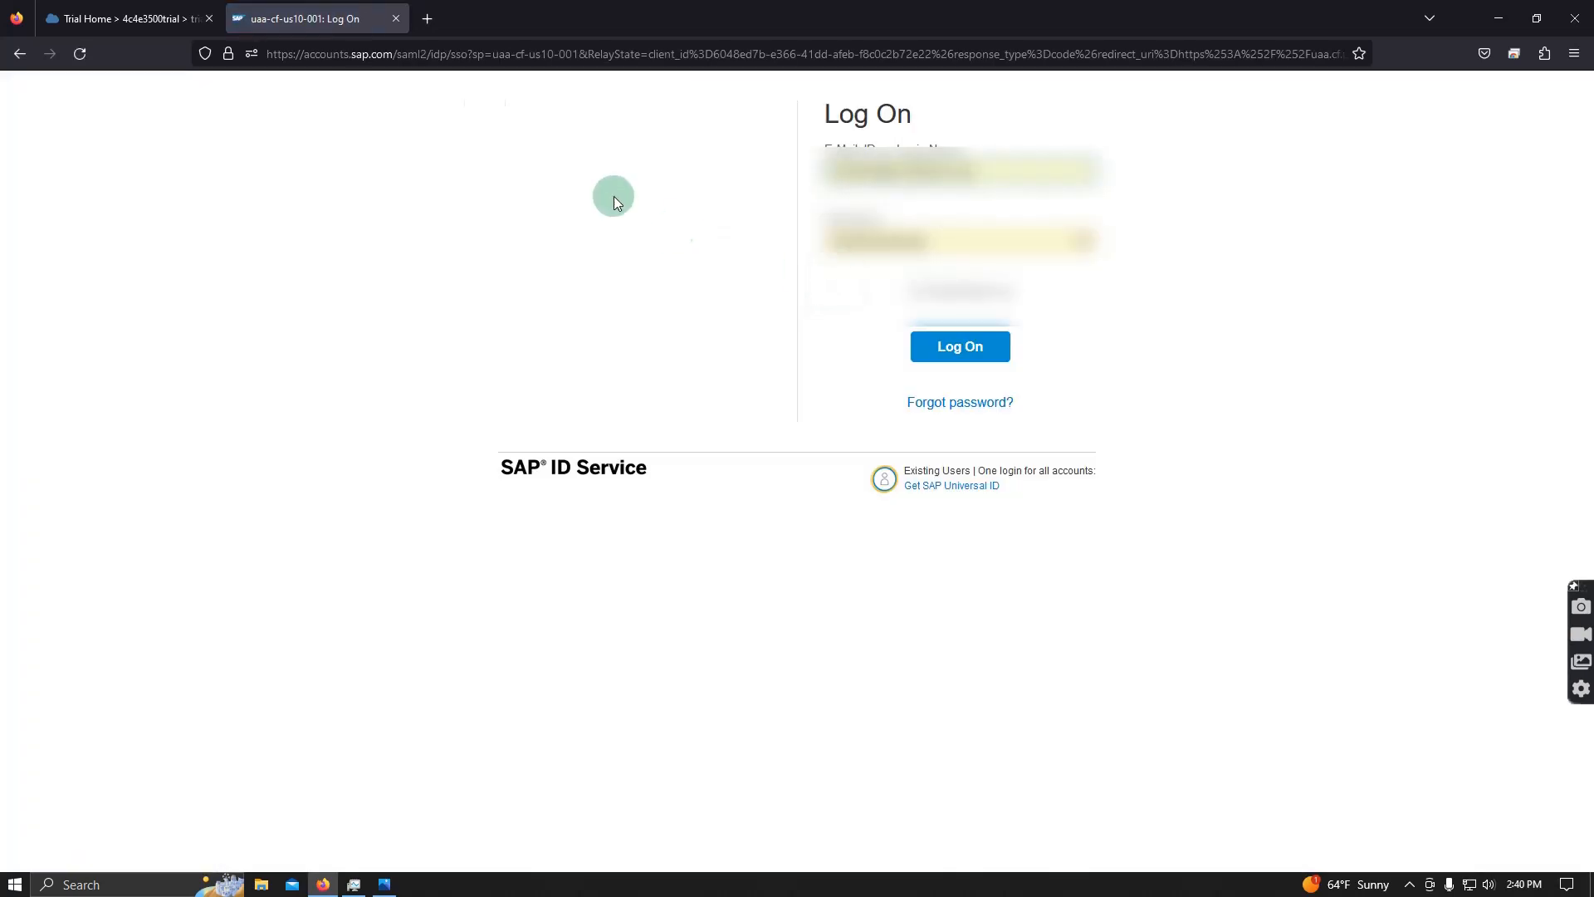
left_click(395, 18)
- Try SAP HANA Cloud management sign-in, then return to the cockpit and close the leftover log-on page
left_click(1287, 164)
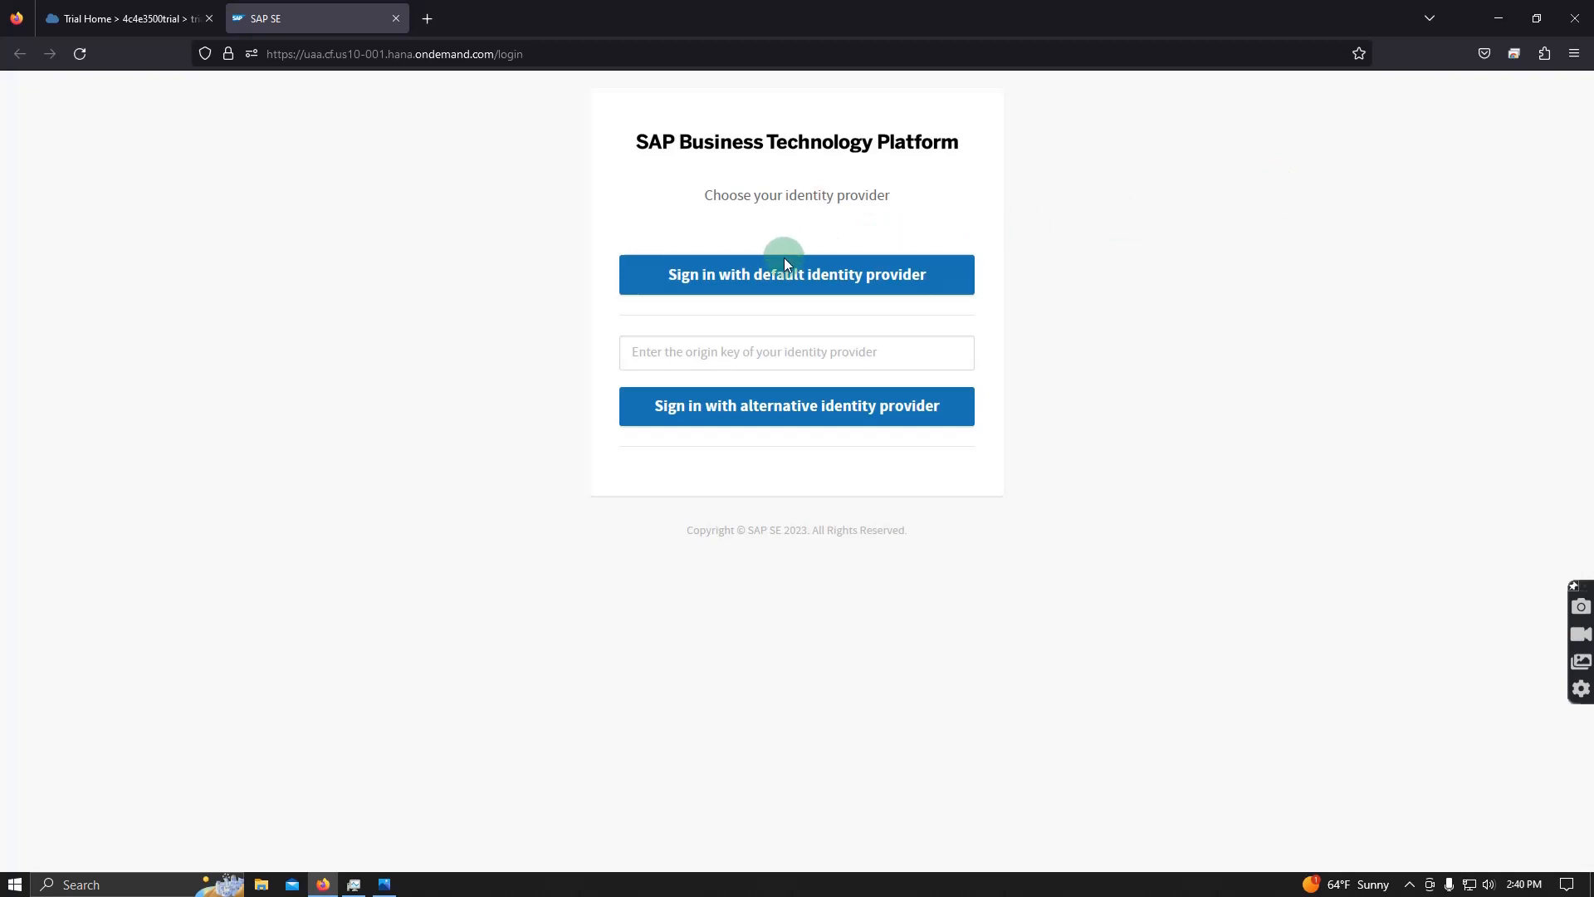
left_click(785, 264)
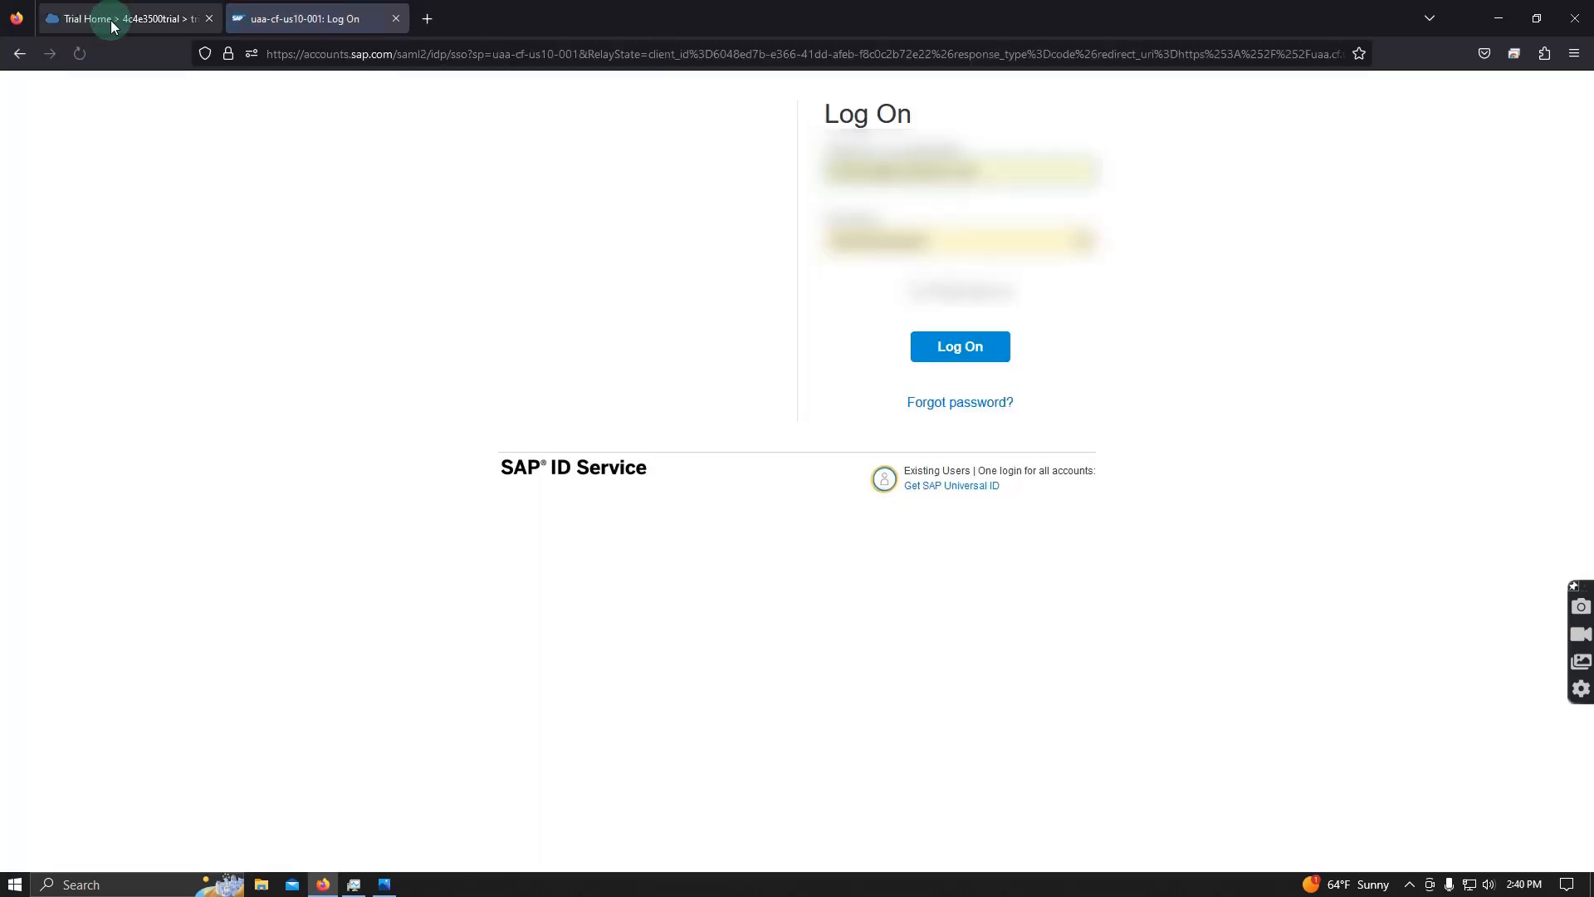
left_click(114, 22)
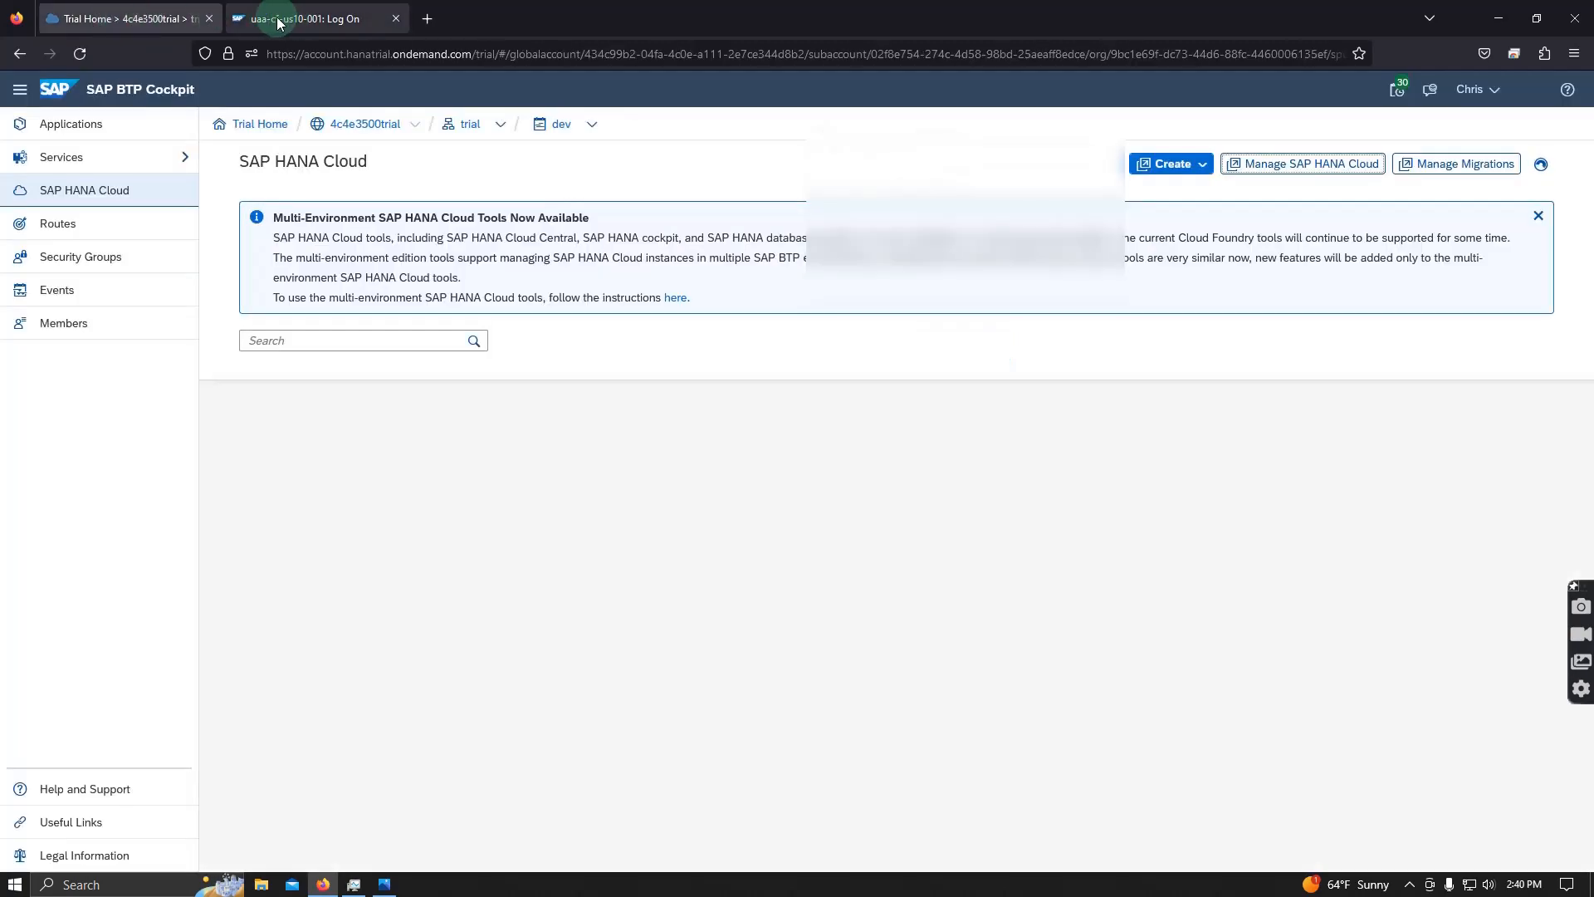
left_click(396, 18)
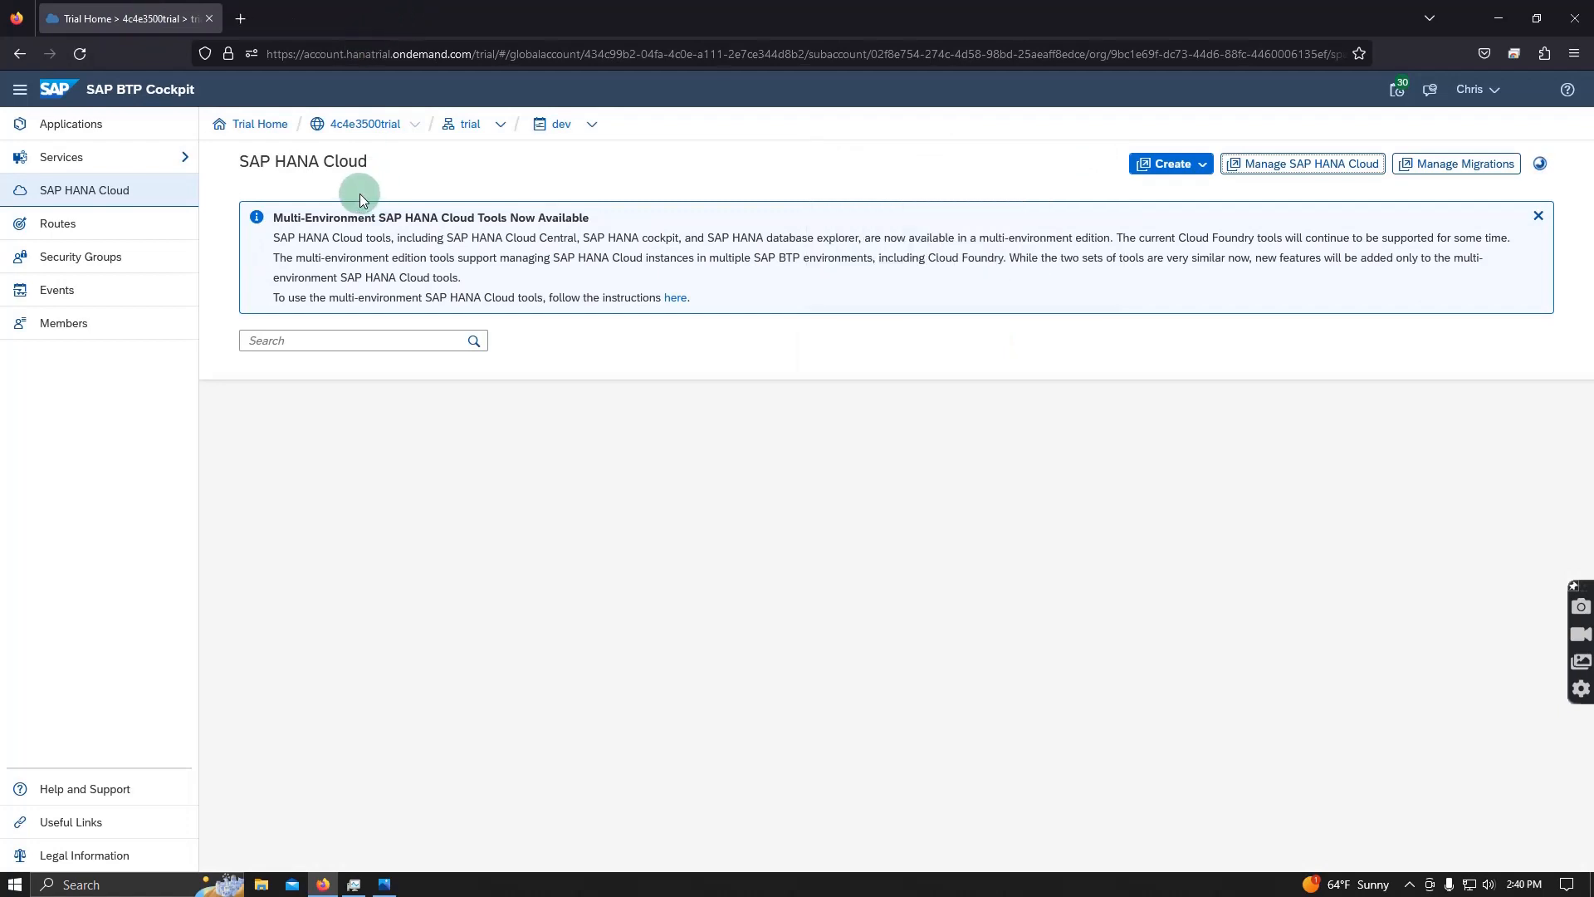
- Navigate back to subaccount trial and open its Instances and Subscriptions list
left_click(457, 126)
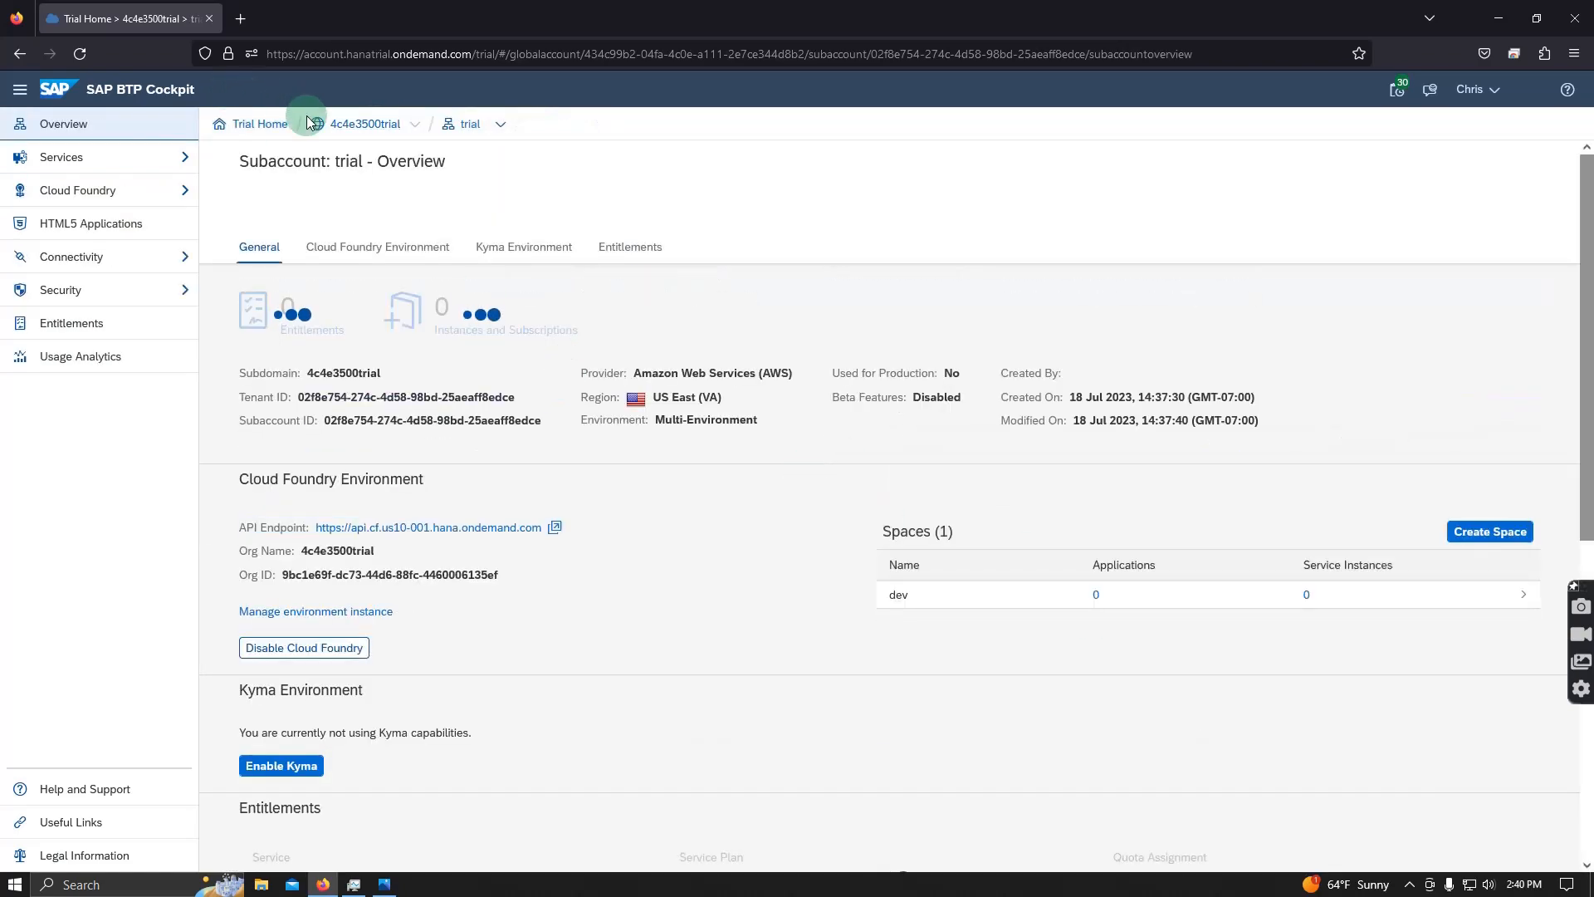
left_click(339, 128)
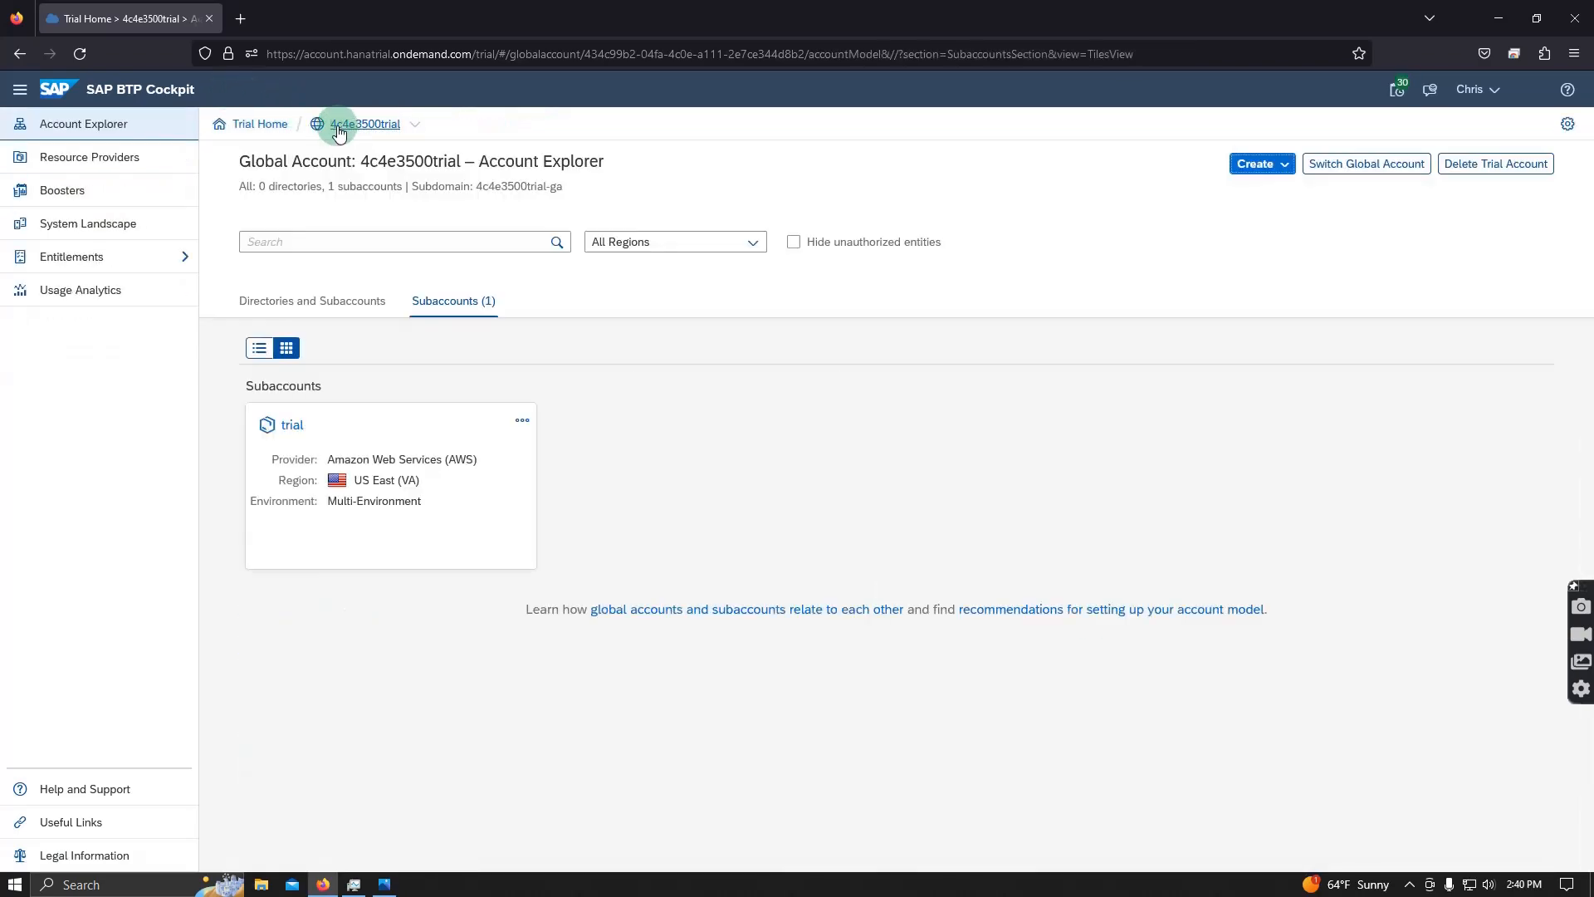
left_click(292, 427)
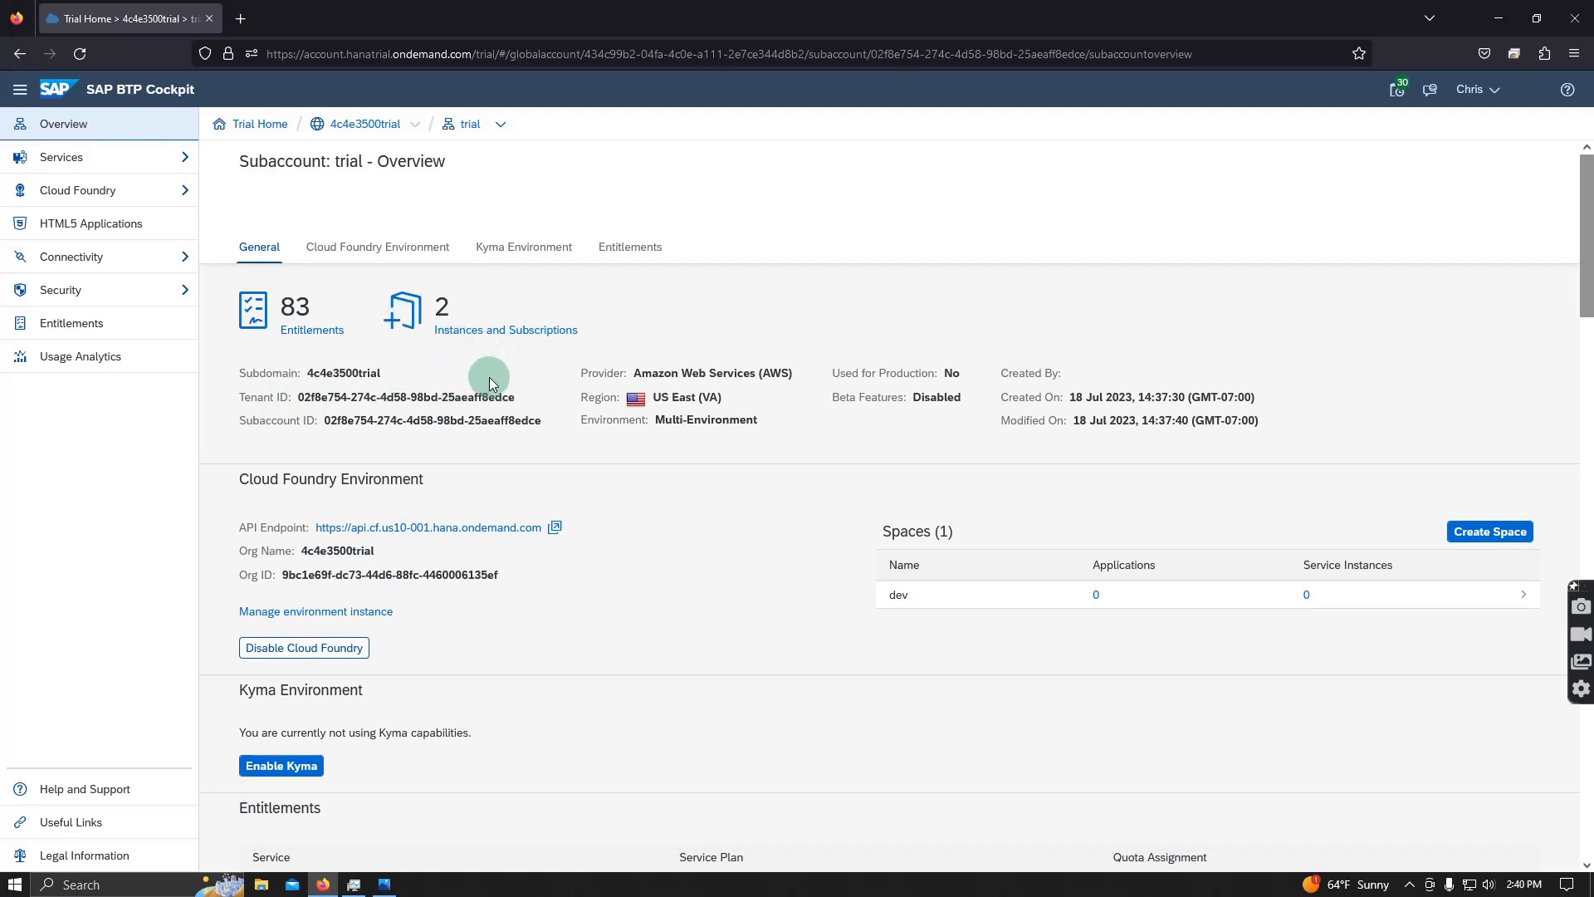
left_click(484, 330)
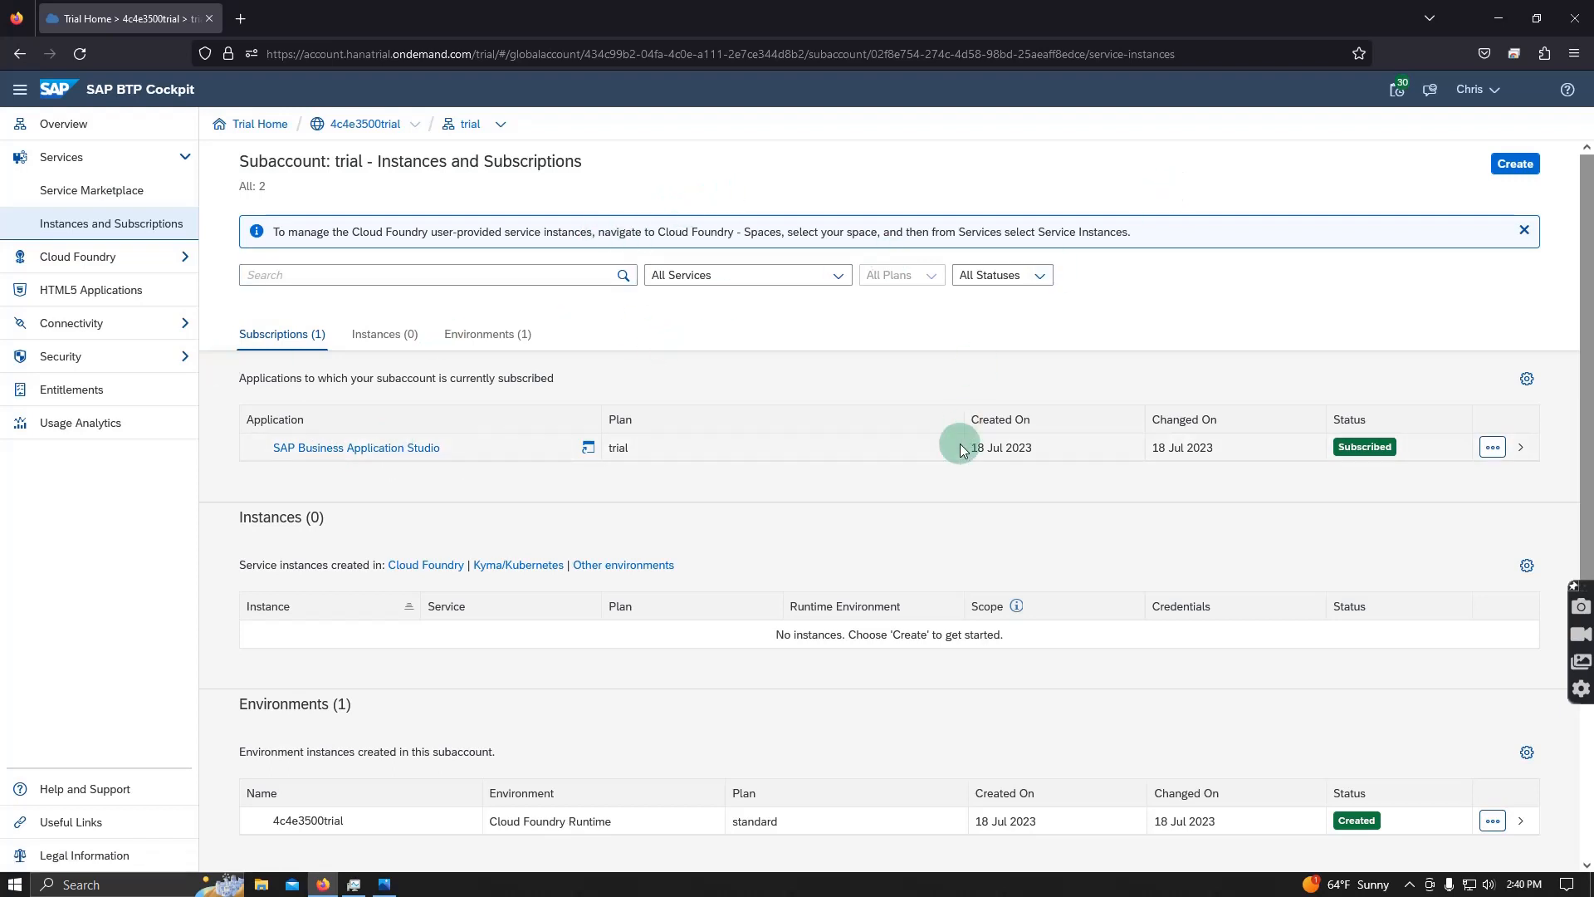
- Create a subscription to SAP HANA Cloud on the tools plan
left_click(1511, 165)
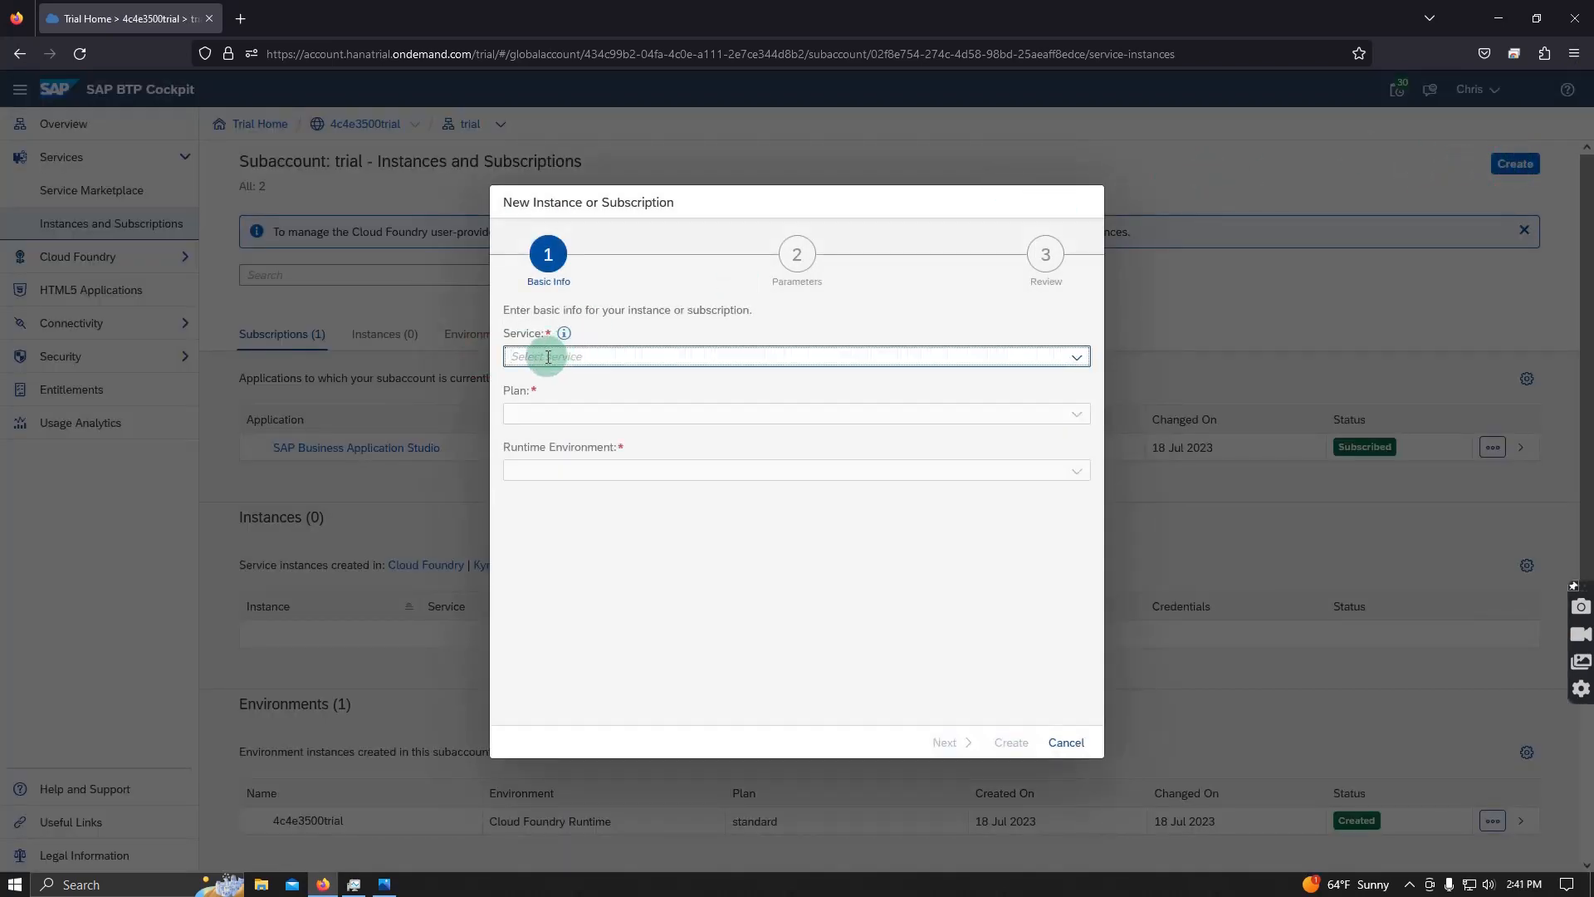
type("han")
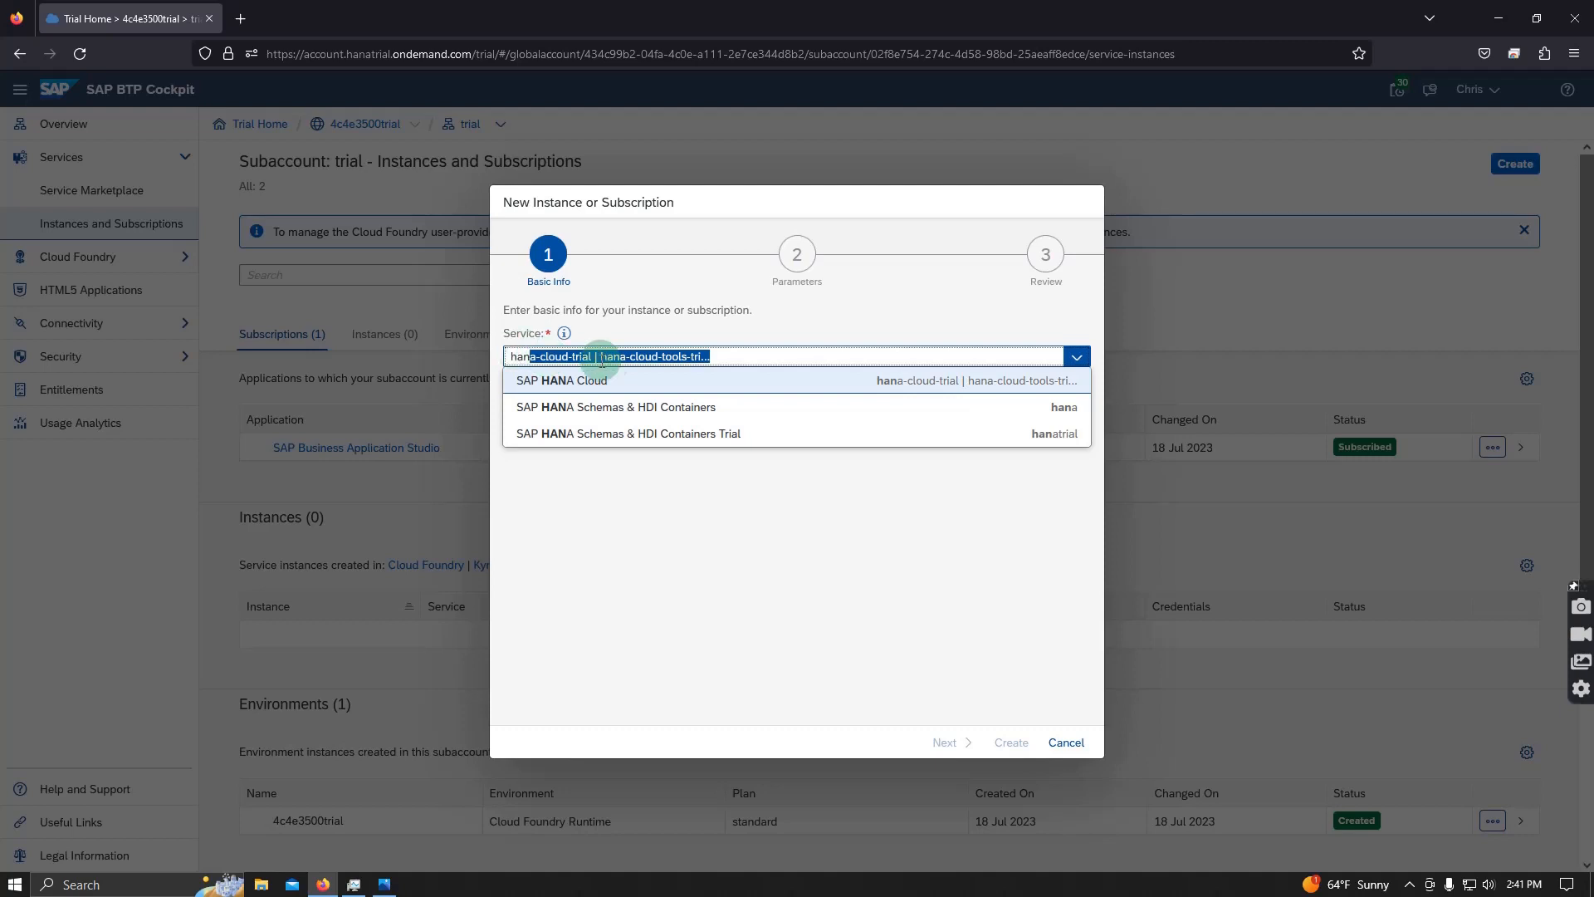
left_click(727, 397)
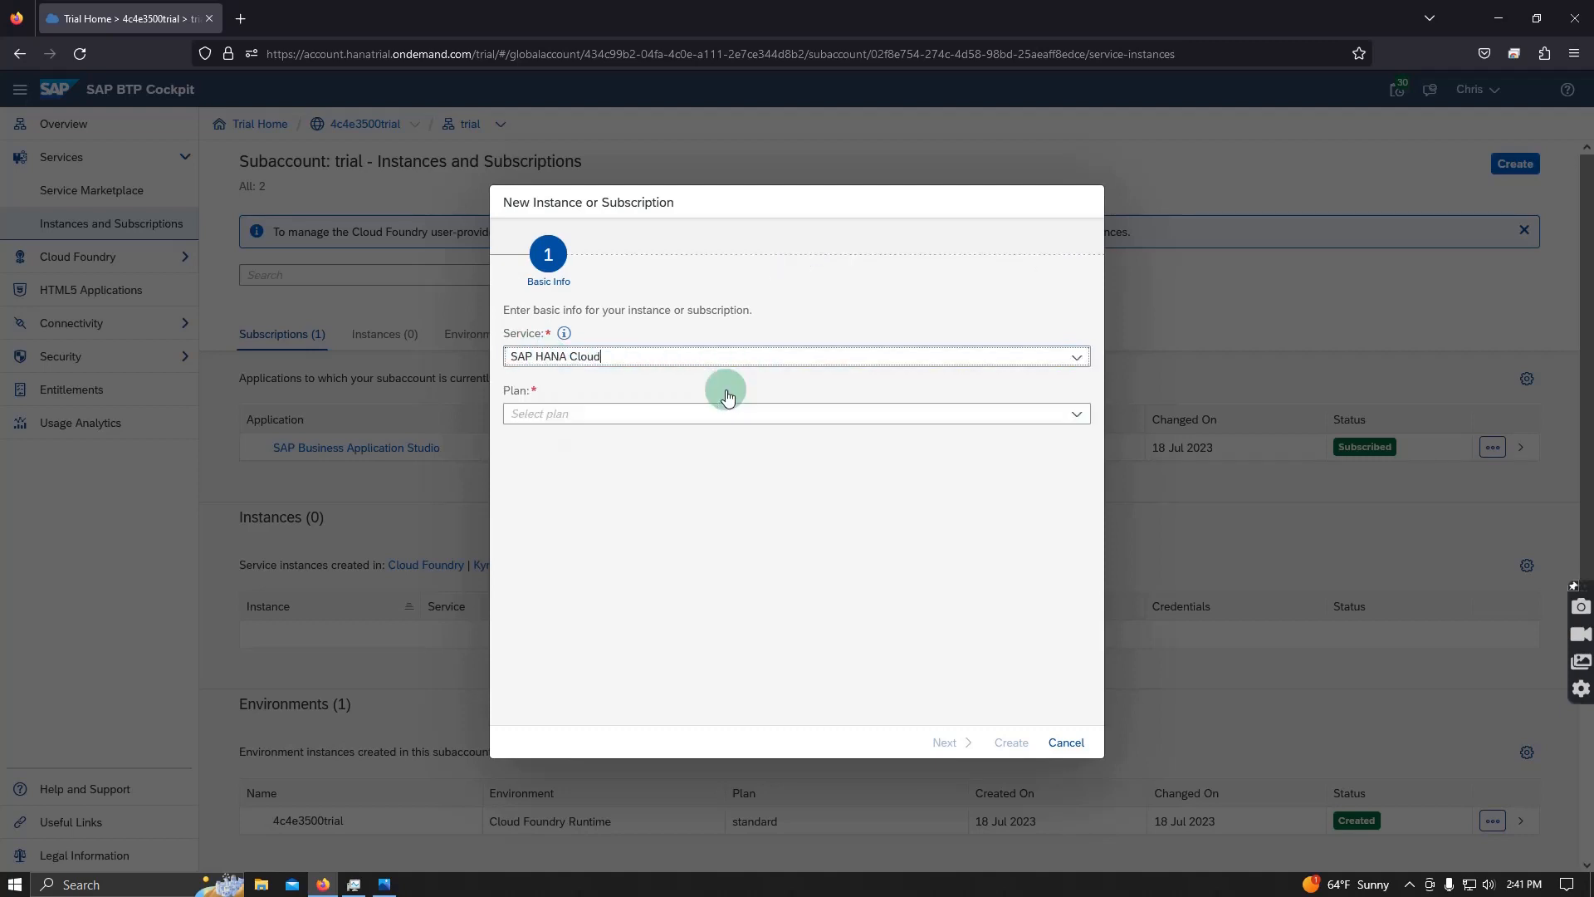
left_click(1080, 419)
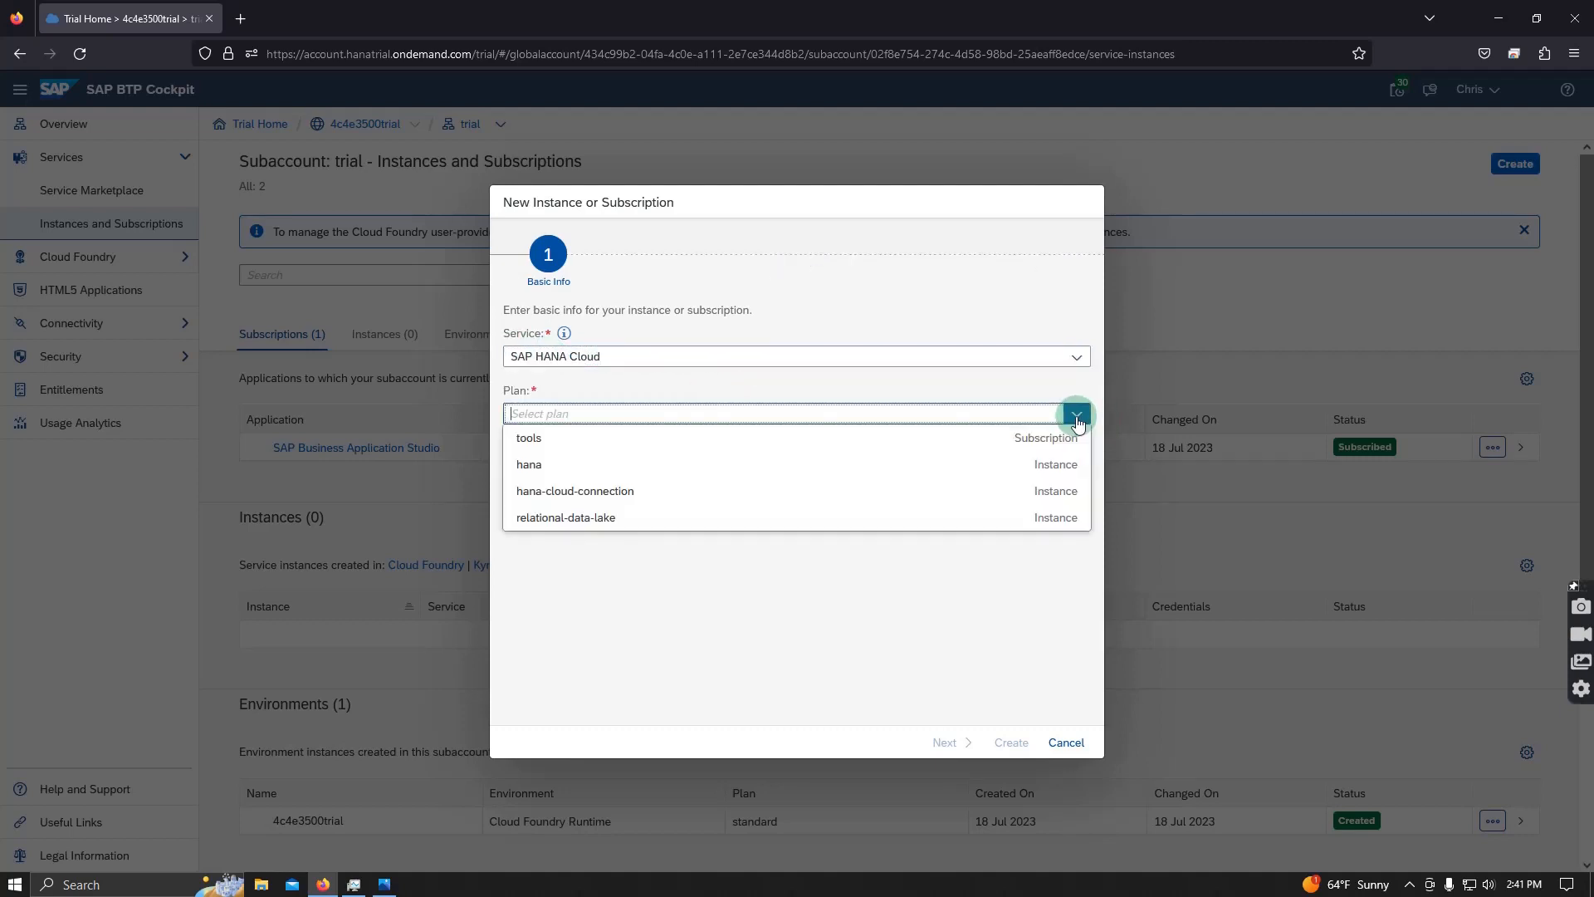
left_click(954, 438)
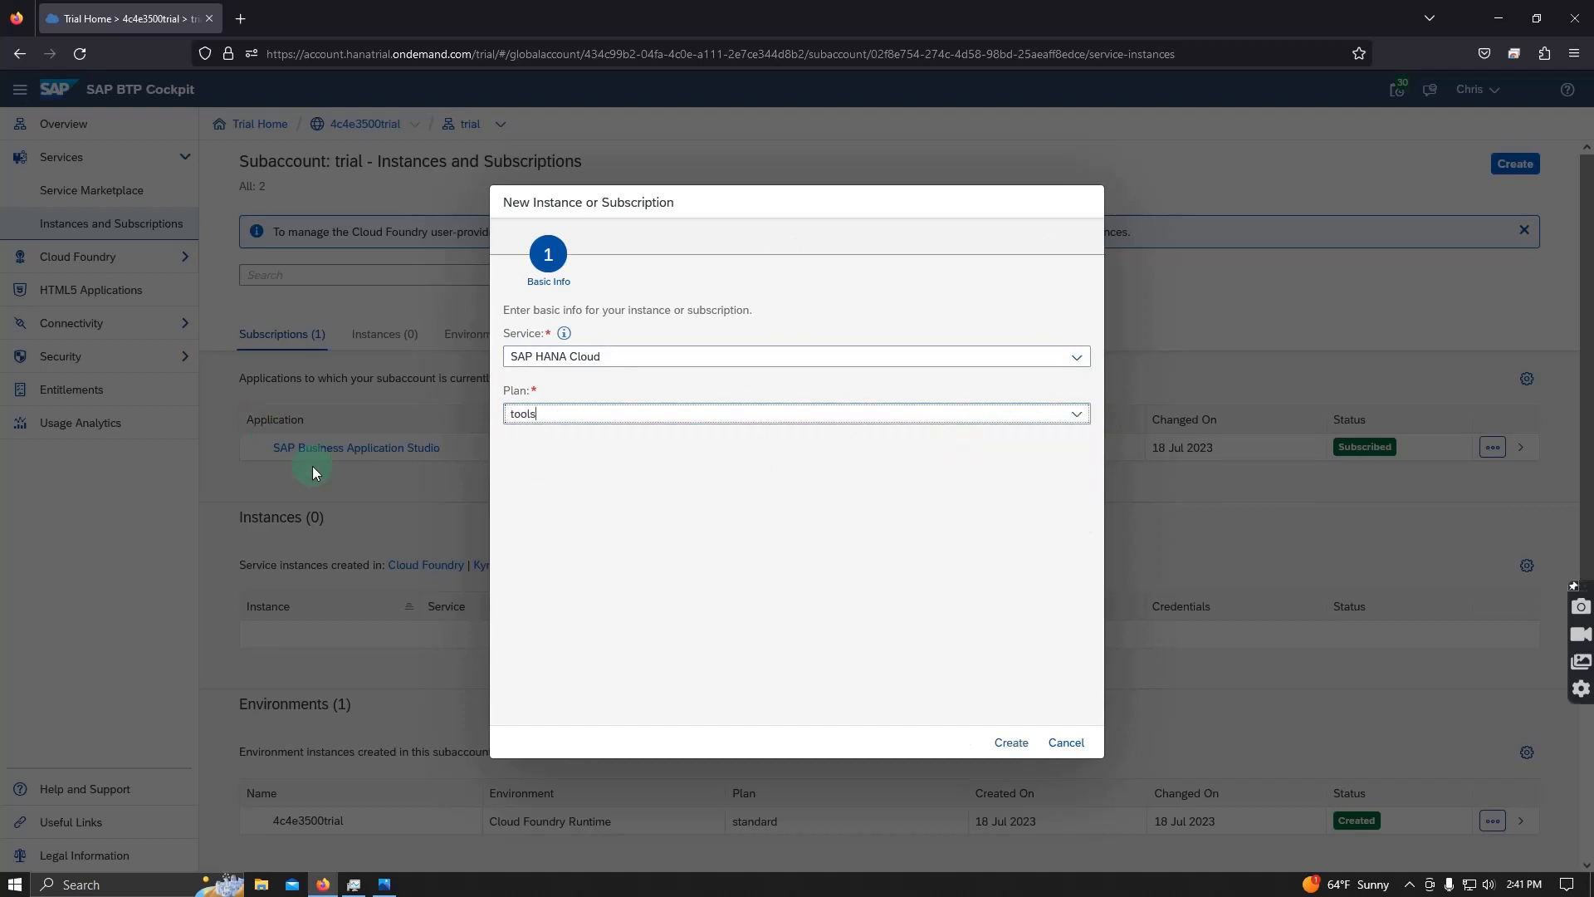
left_click(1012, 742)
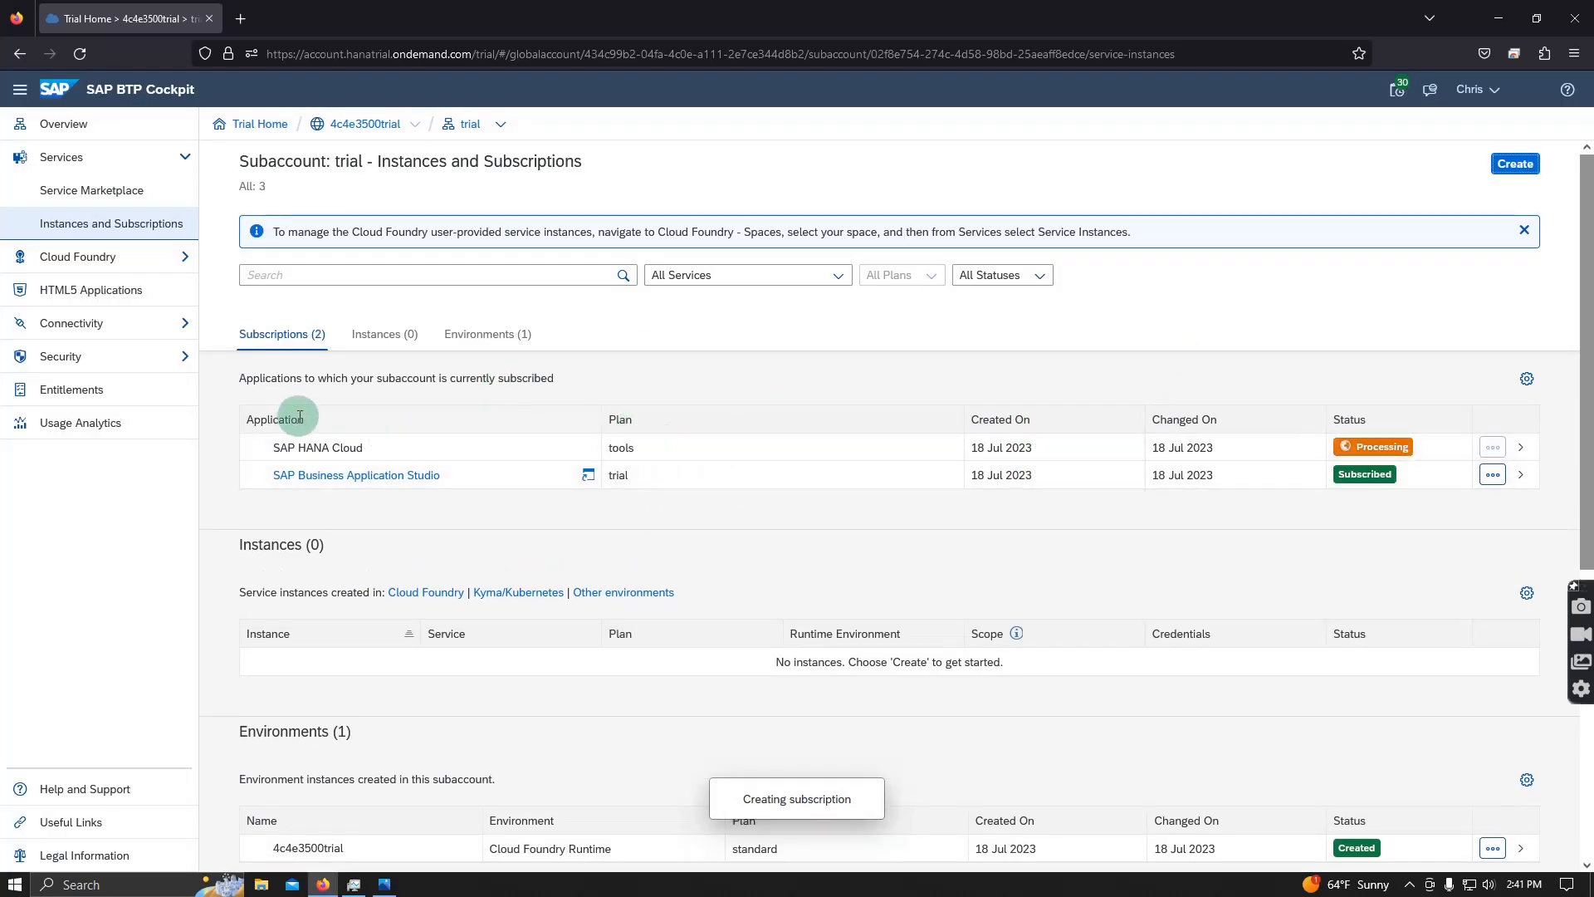
- Inspect the new SAP HANA Cloud subscription's details and its actions menu
left_click(1212, 445)
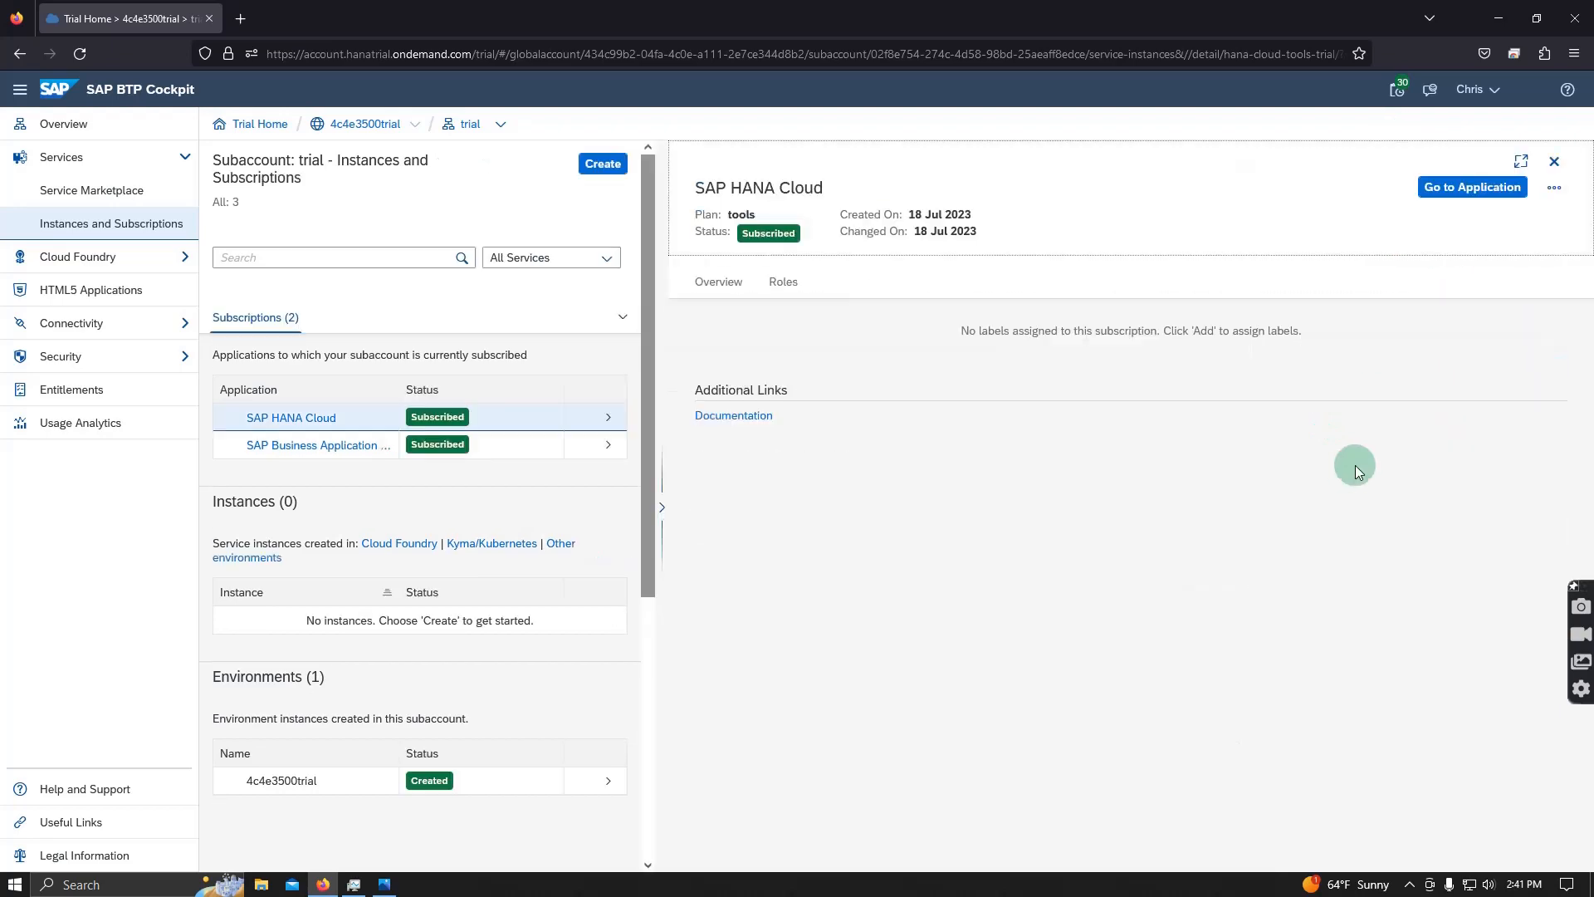
left_click(1552, 159)
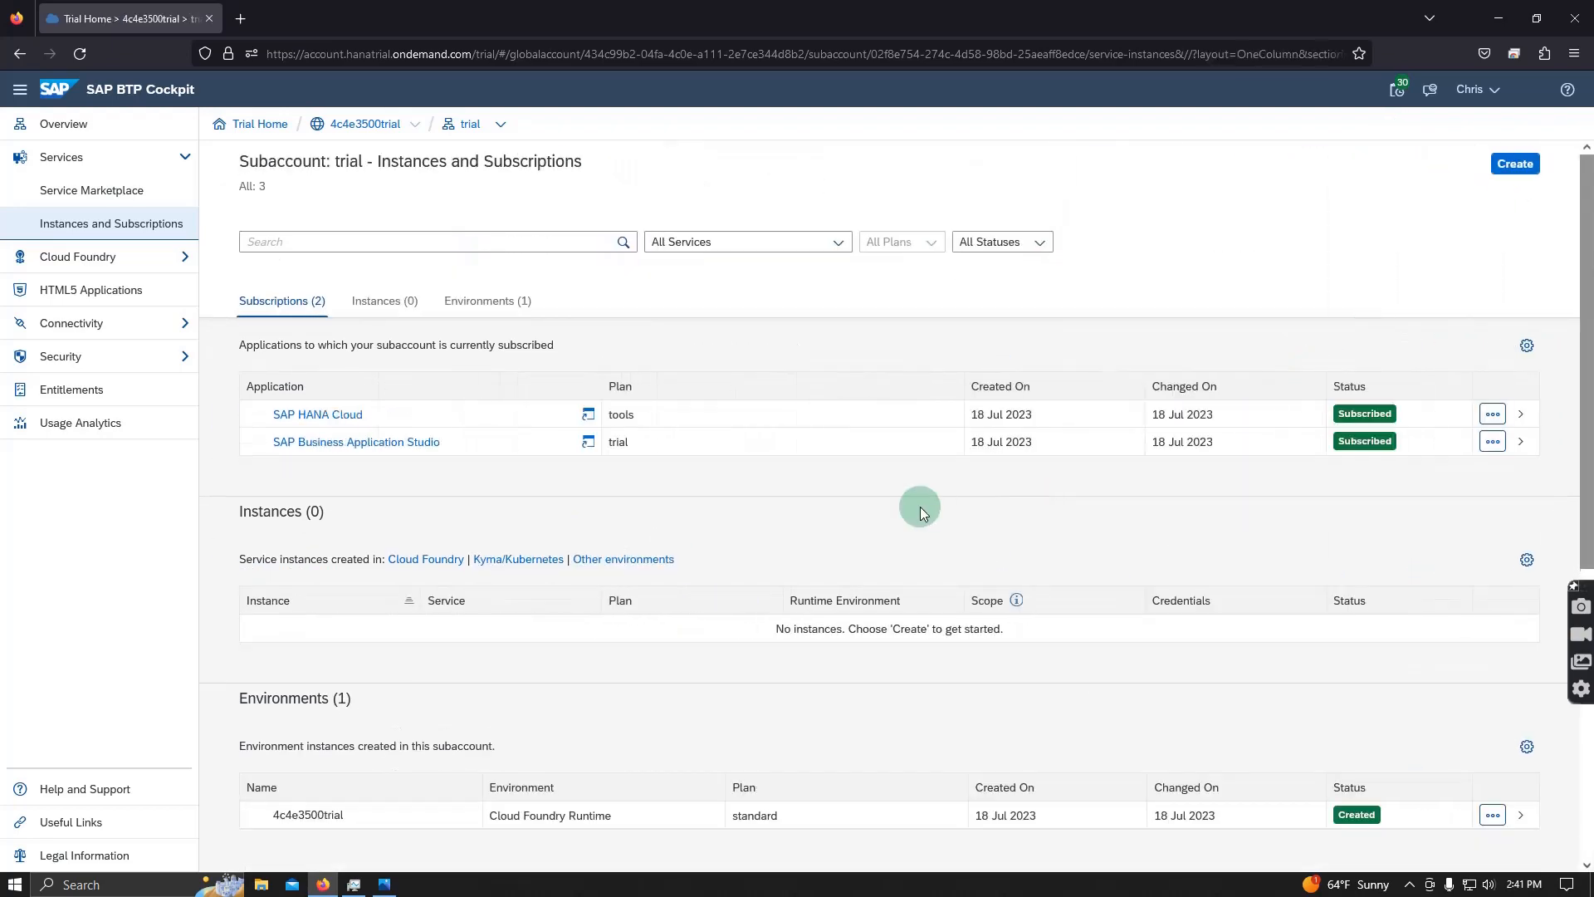
left_click(1491, 415)
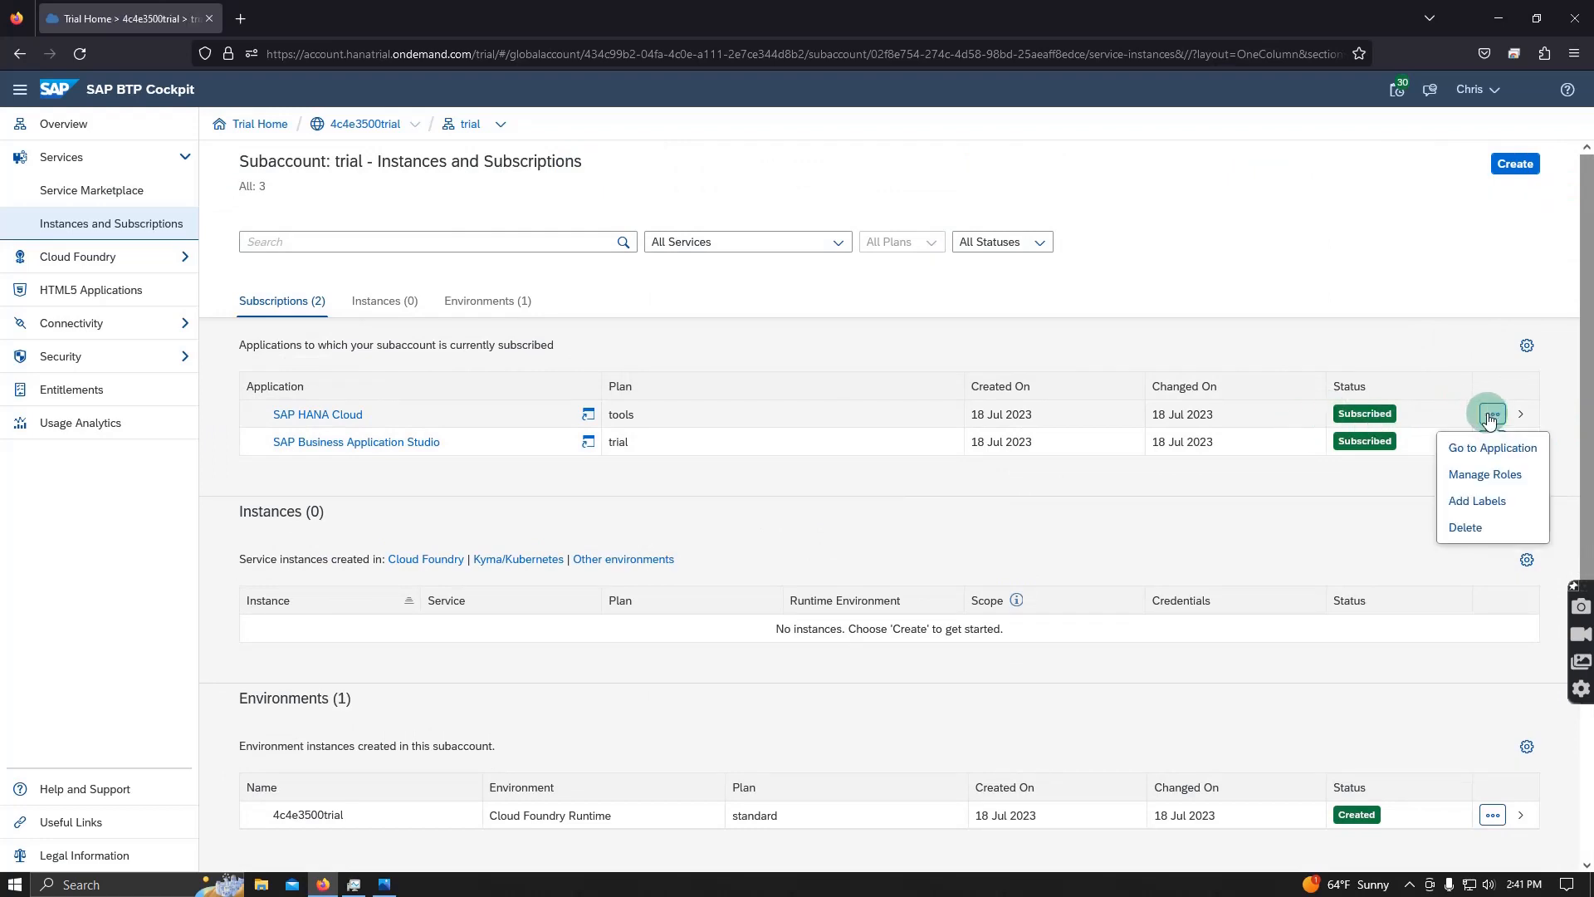
left_click(1463, 444)
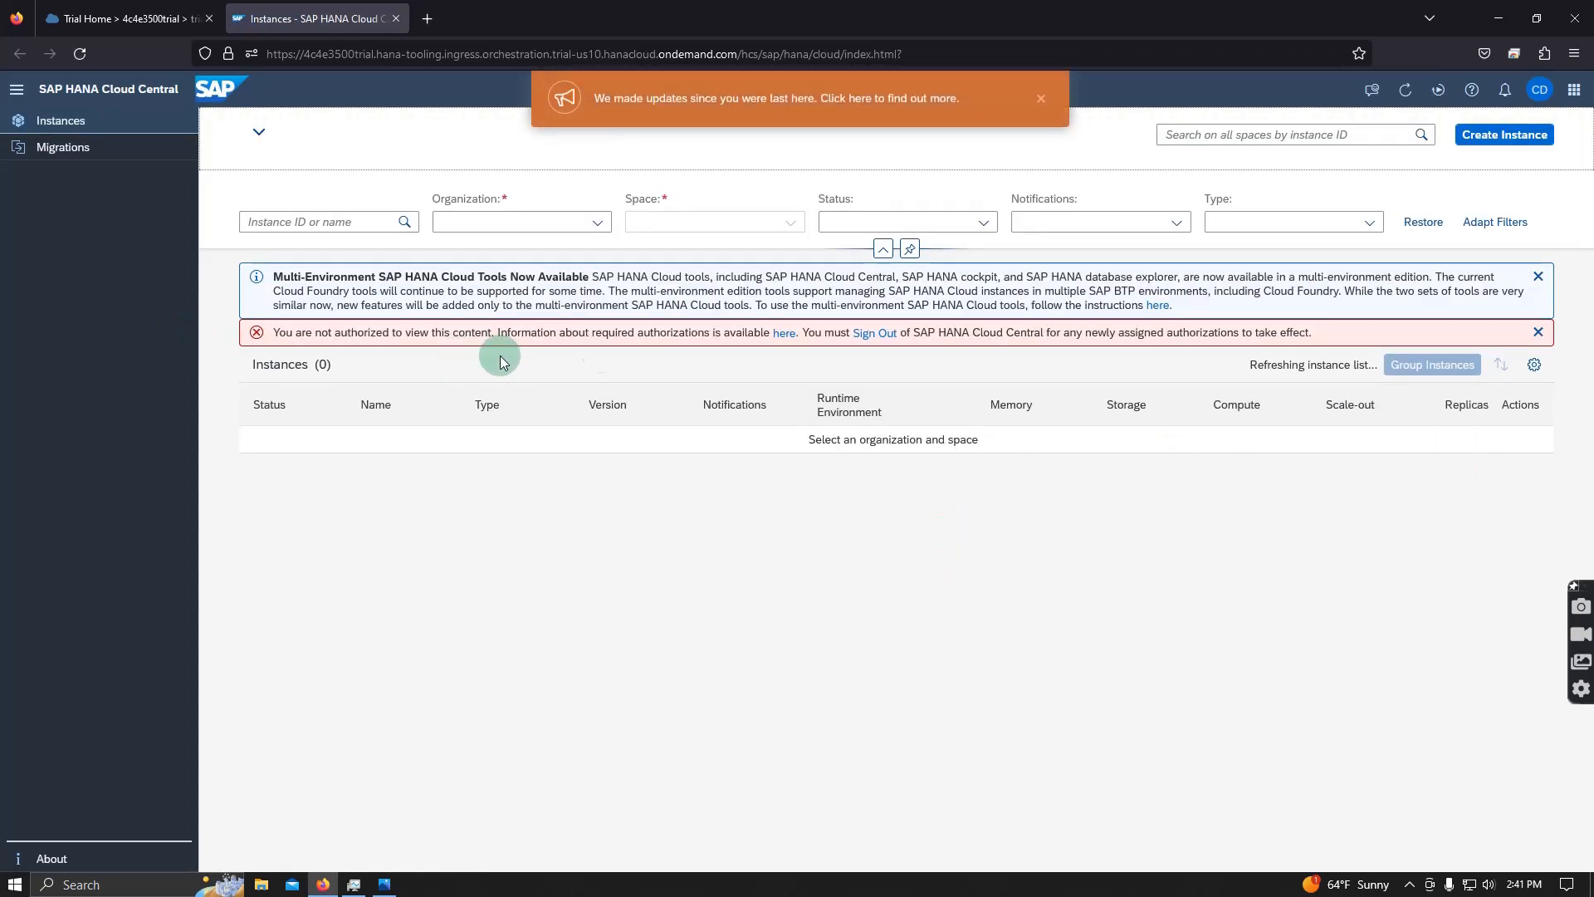
left_click(282, 333)
left_click_drag(281, 333, 1071, 338)
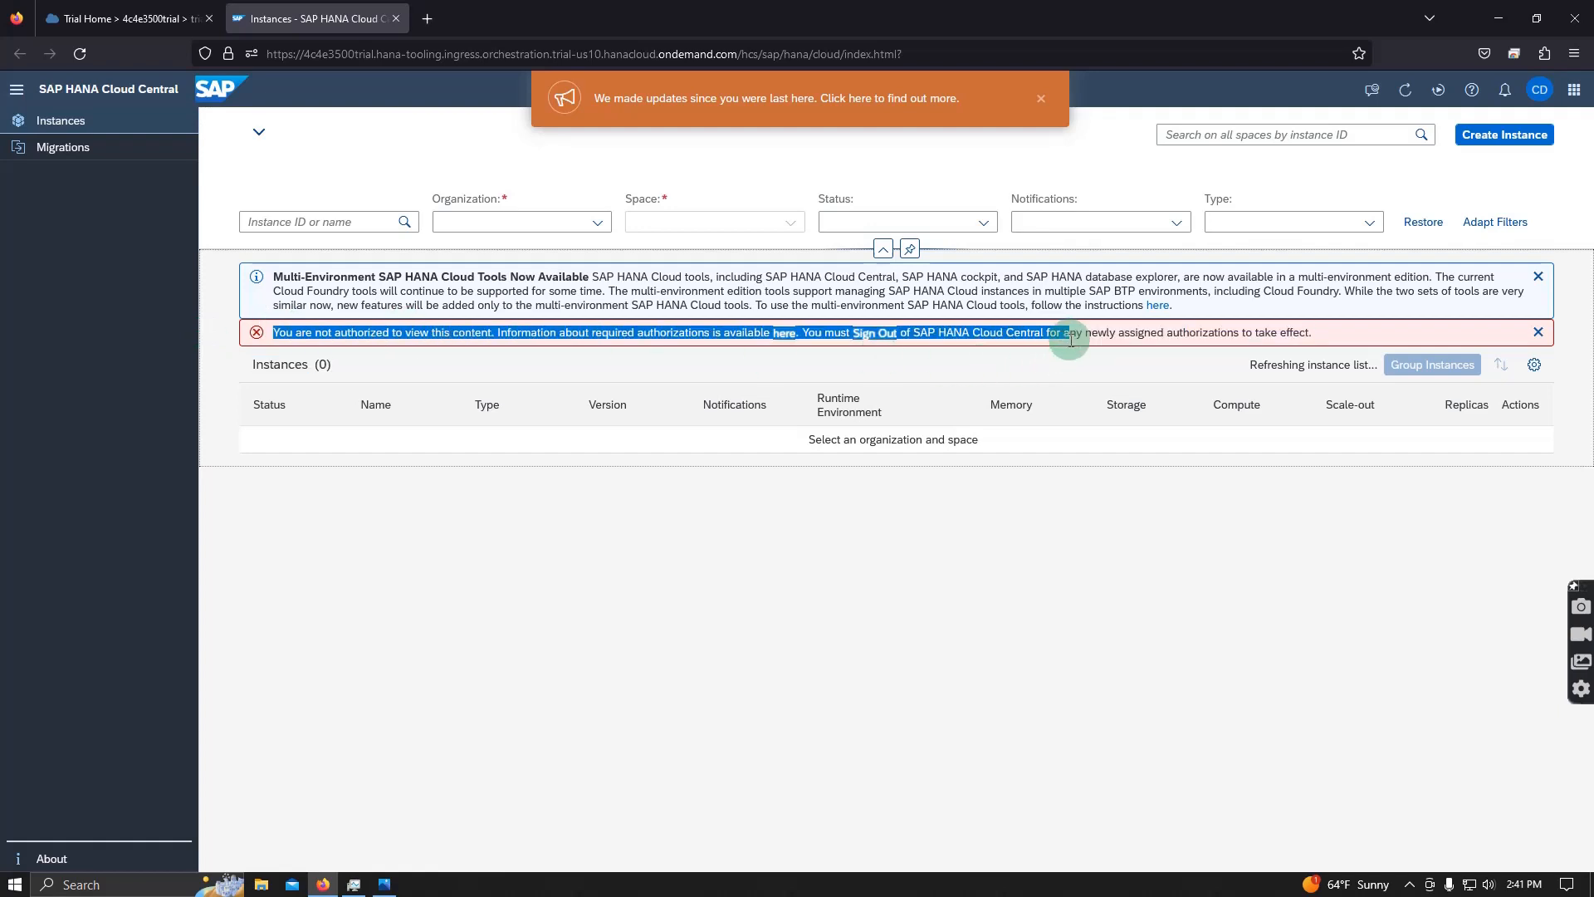
left_click(1504, 135)
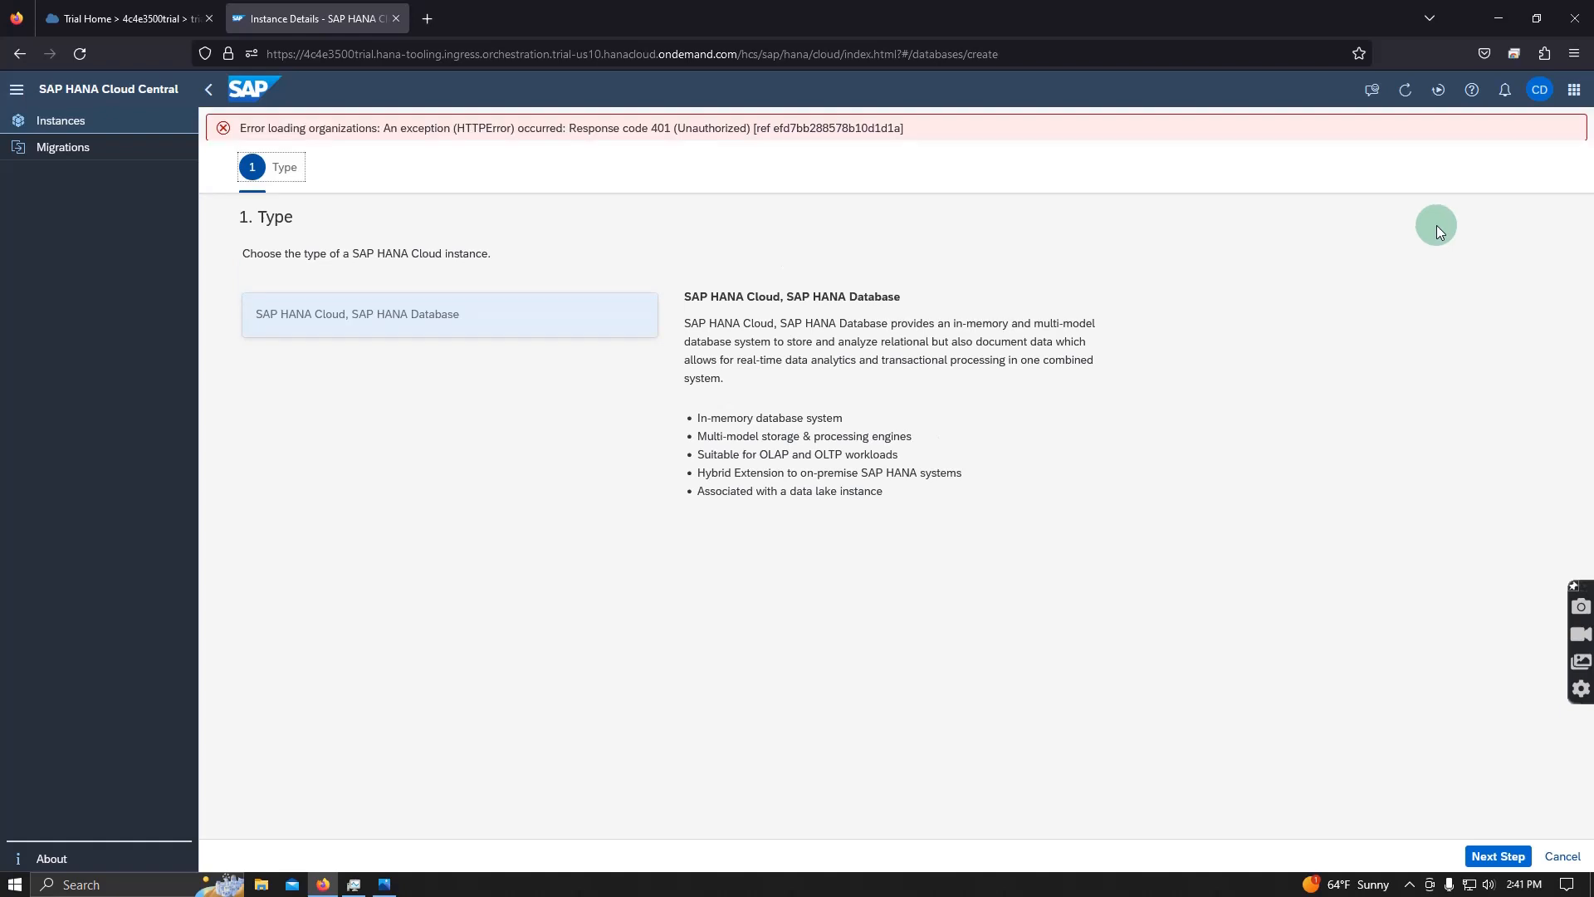
triple_click(369, 329)
double_click(368, 330)
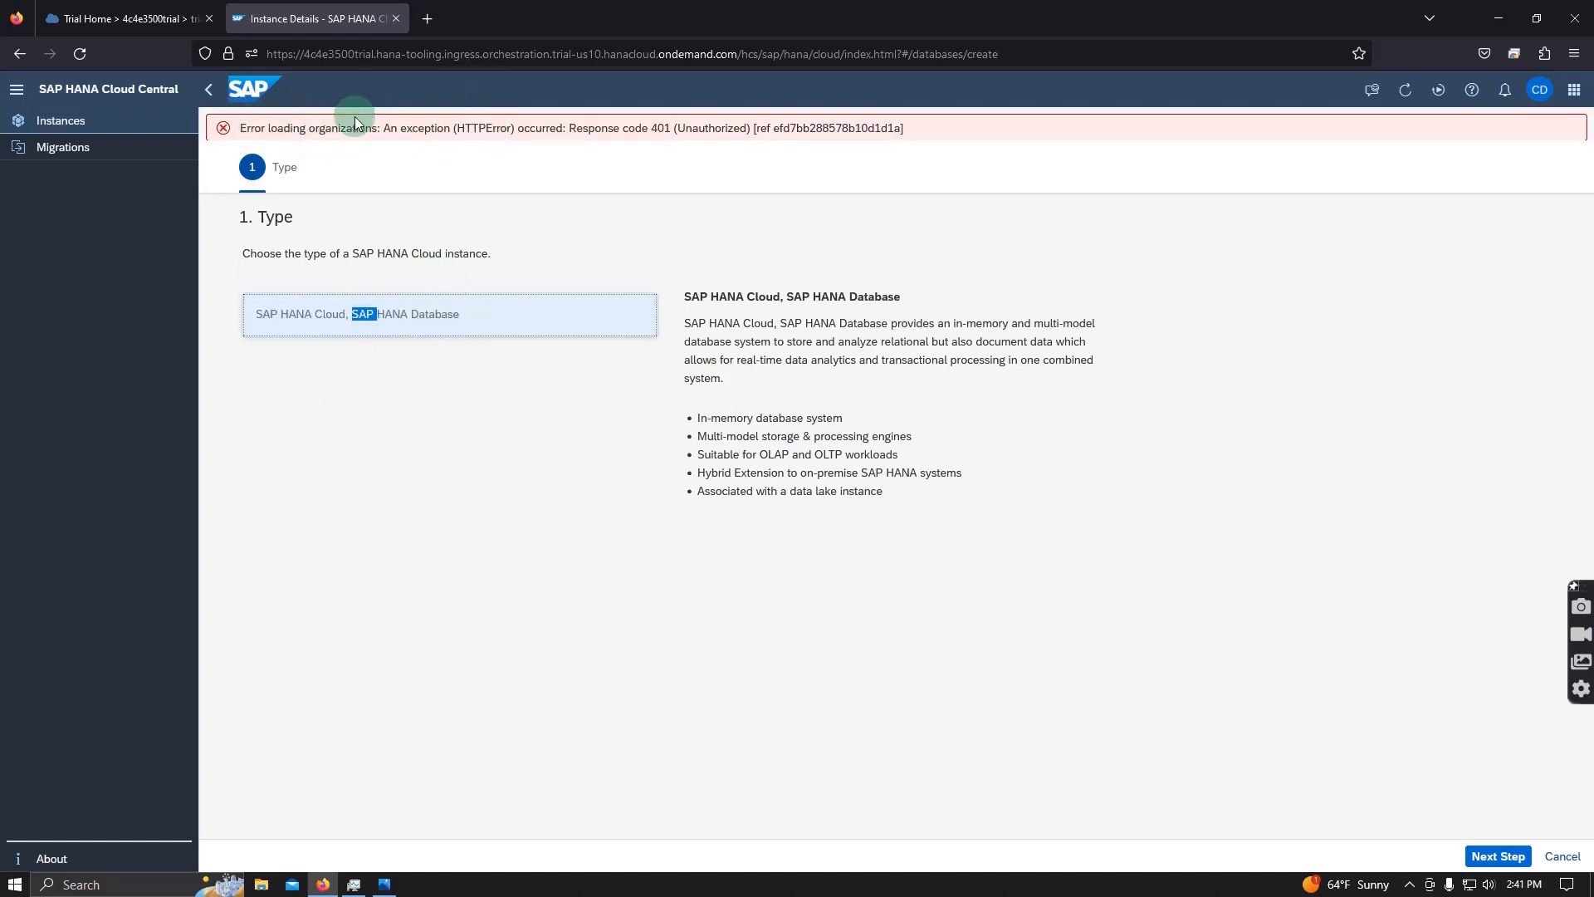
left_click(395, 19)
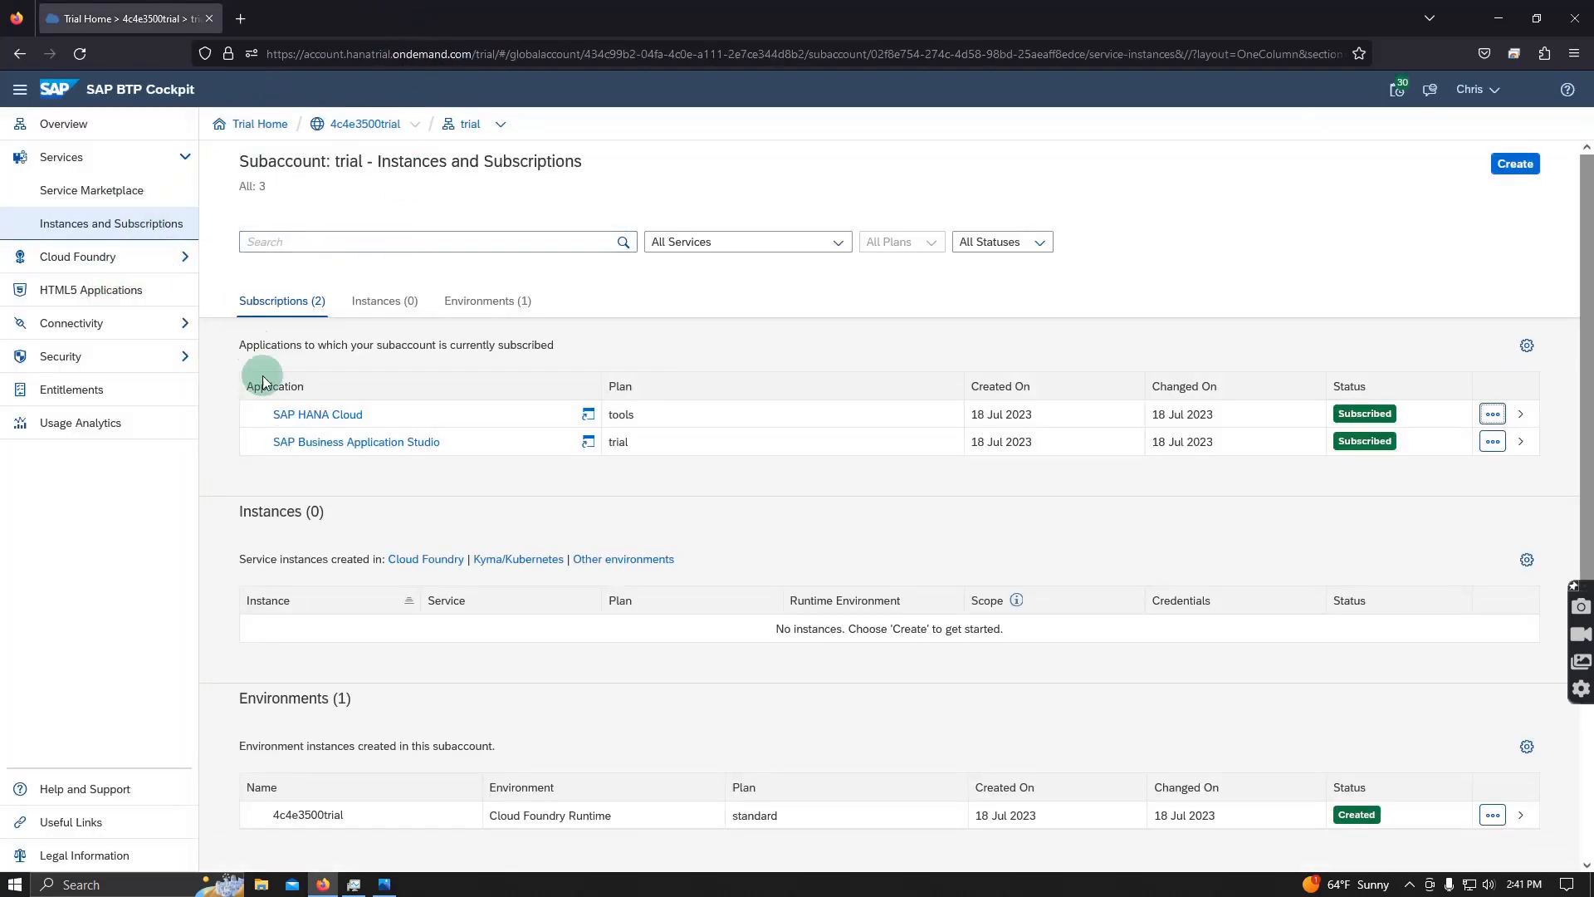
- Open the trial user in the subaccount's Security > Users list to assign role collections
left_click(104, 355)
left_click(83, 391)
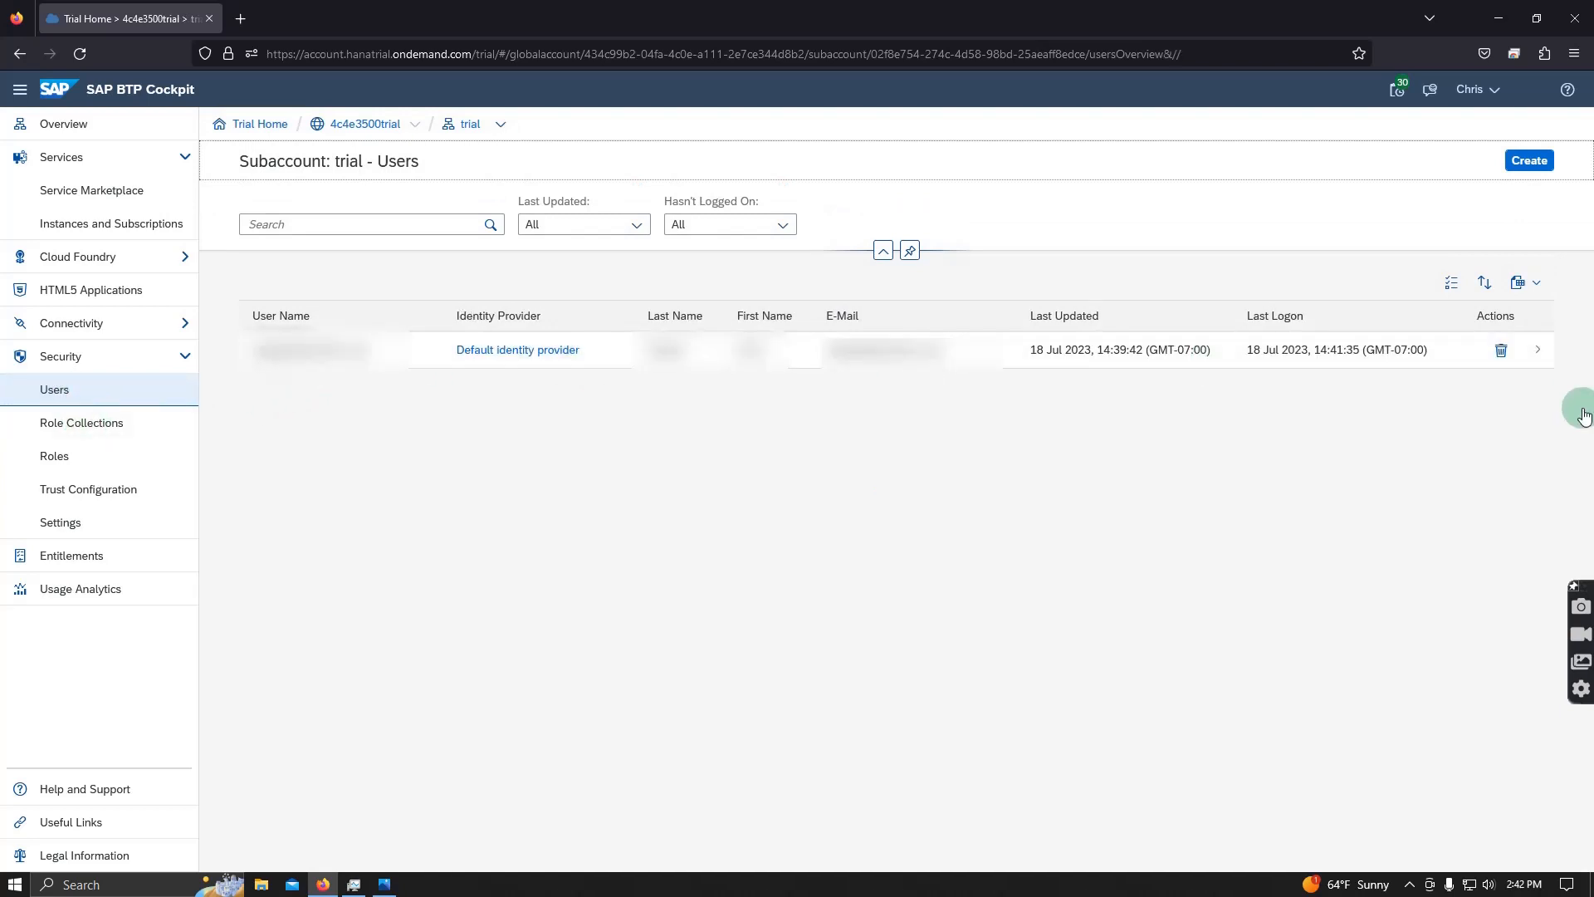
left_click(1539, 352)
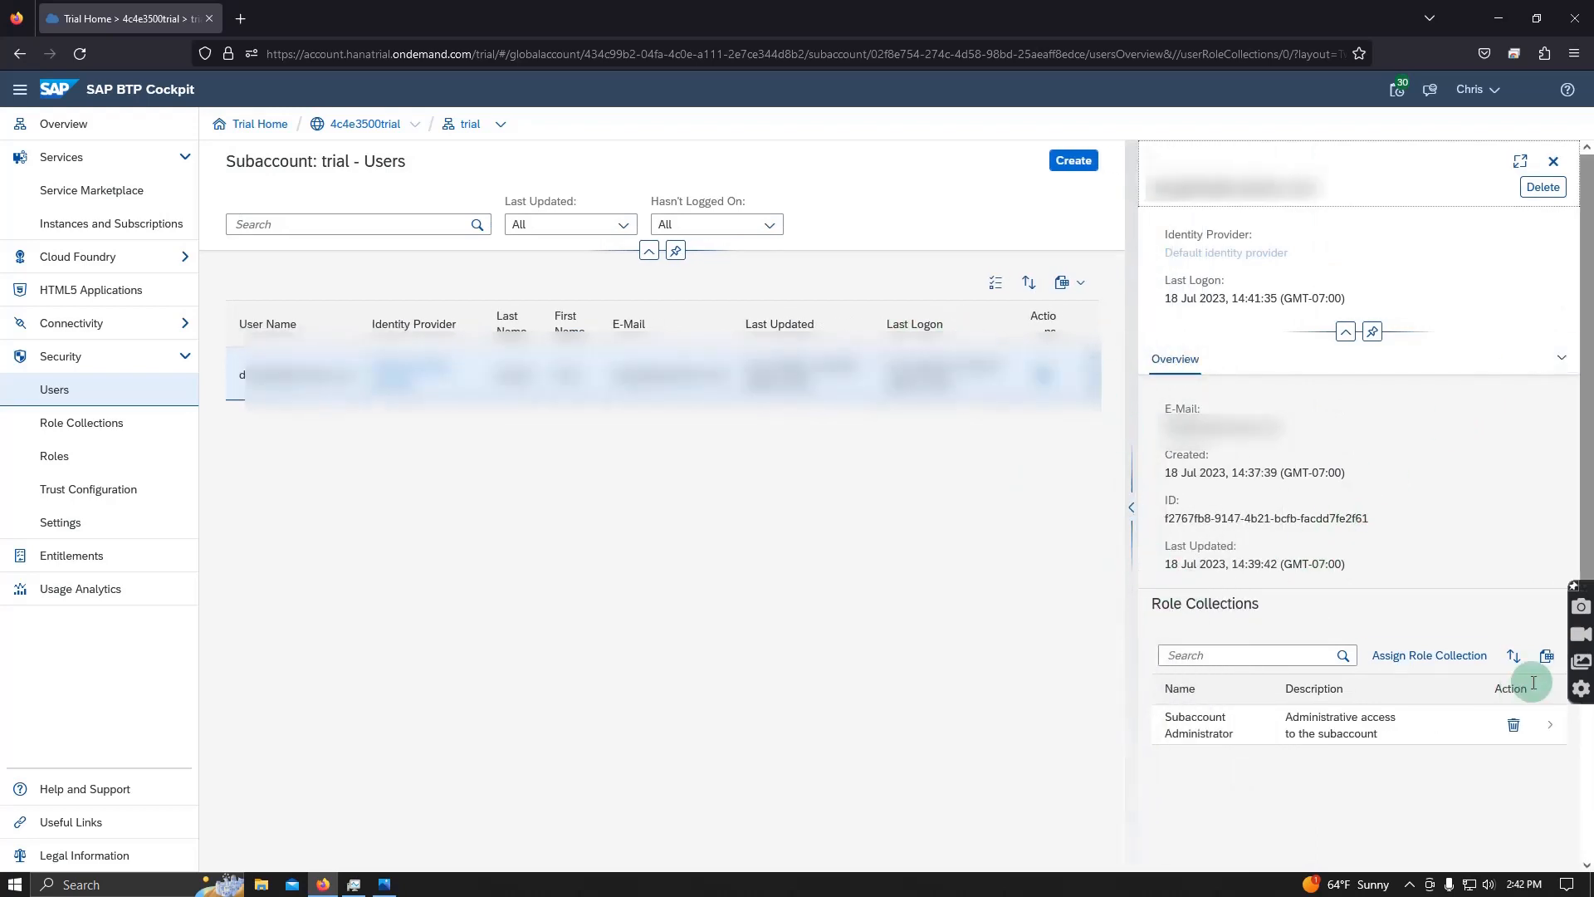
left_click(1429, 655)
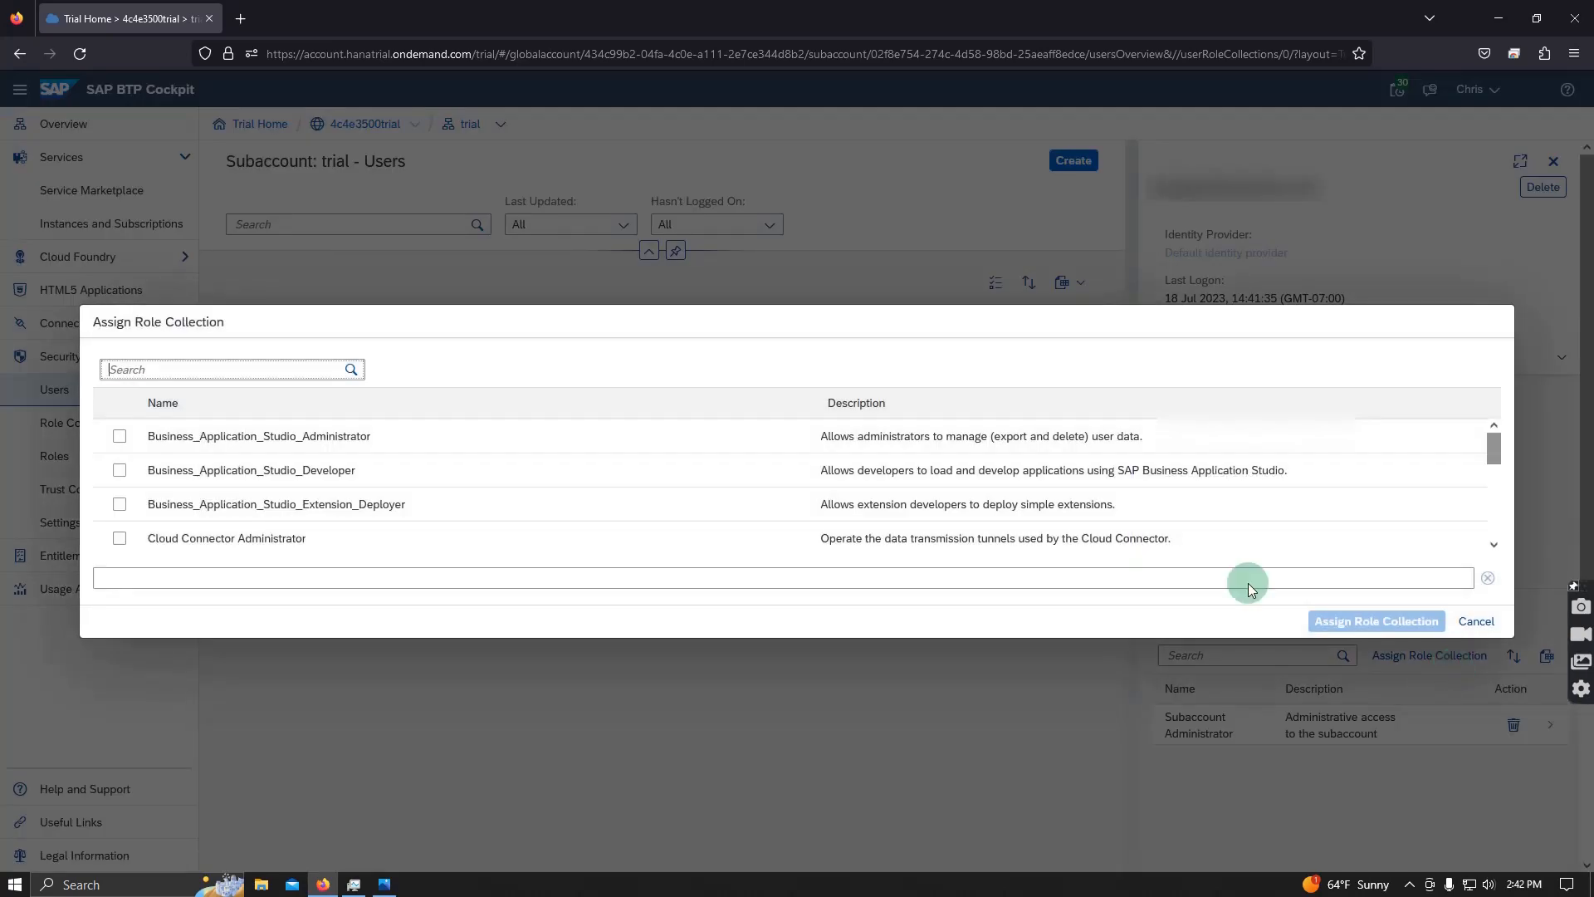
- Select the Business Application Studio, Cloud Connector, Connectivity and Destination administrator role collections
left_click(119, 436)
left_click(120, 469)
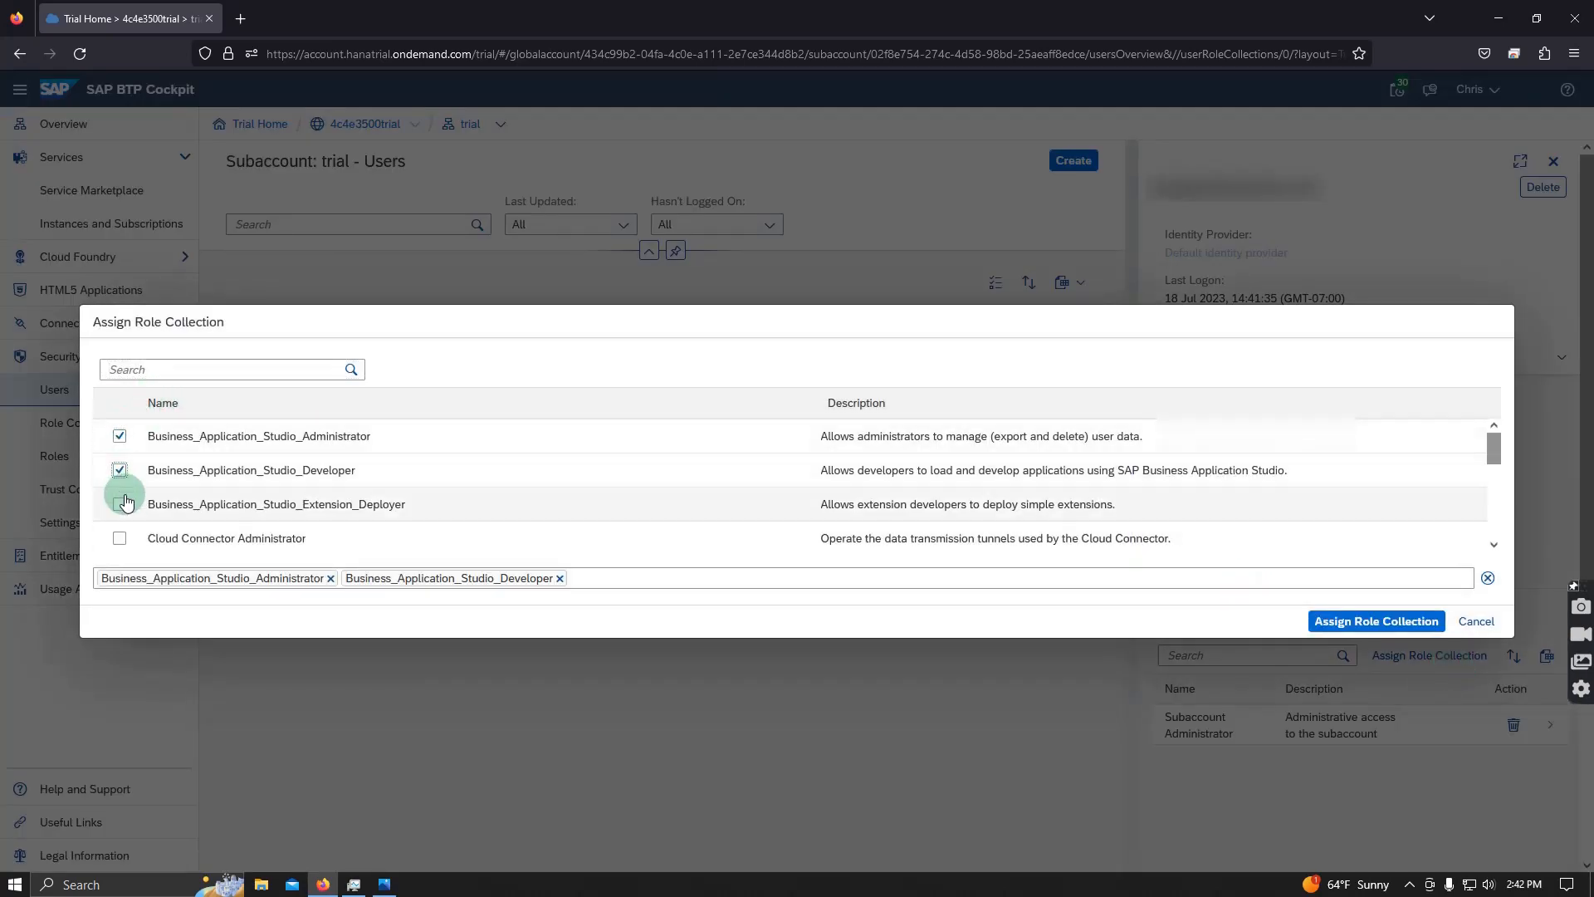
left_click(119, 504)
left_click(120, 538)
scroll(186, 514, "down", 3)
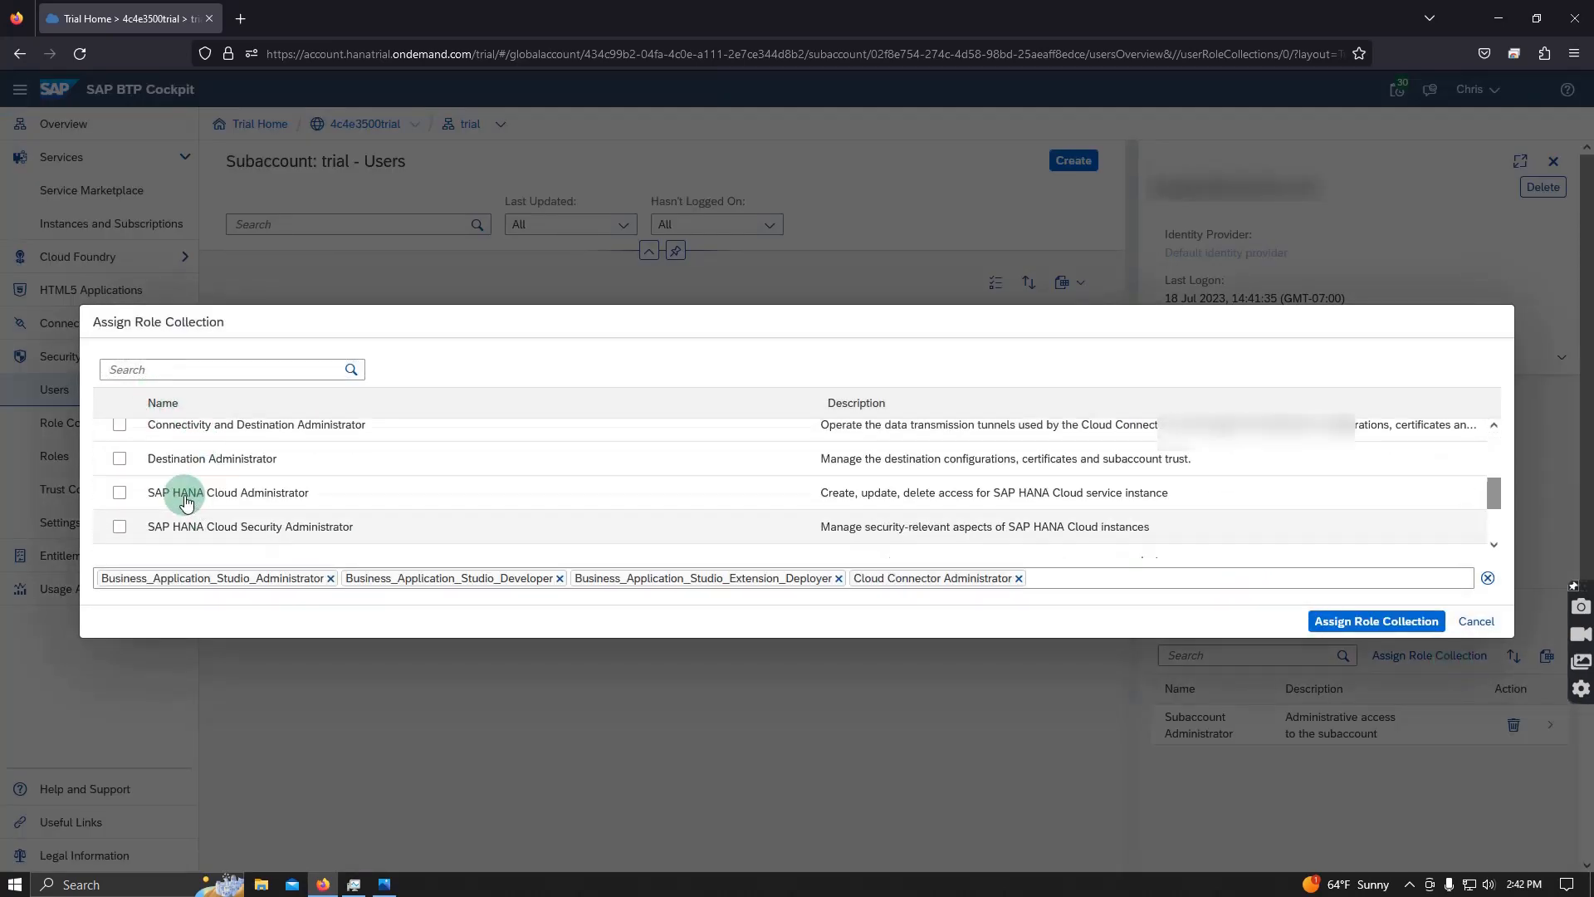
scroll(175, 486, "up", 2)
left_click(121, 490)
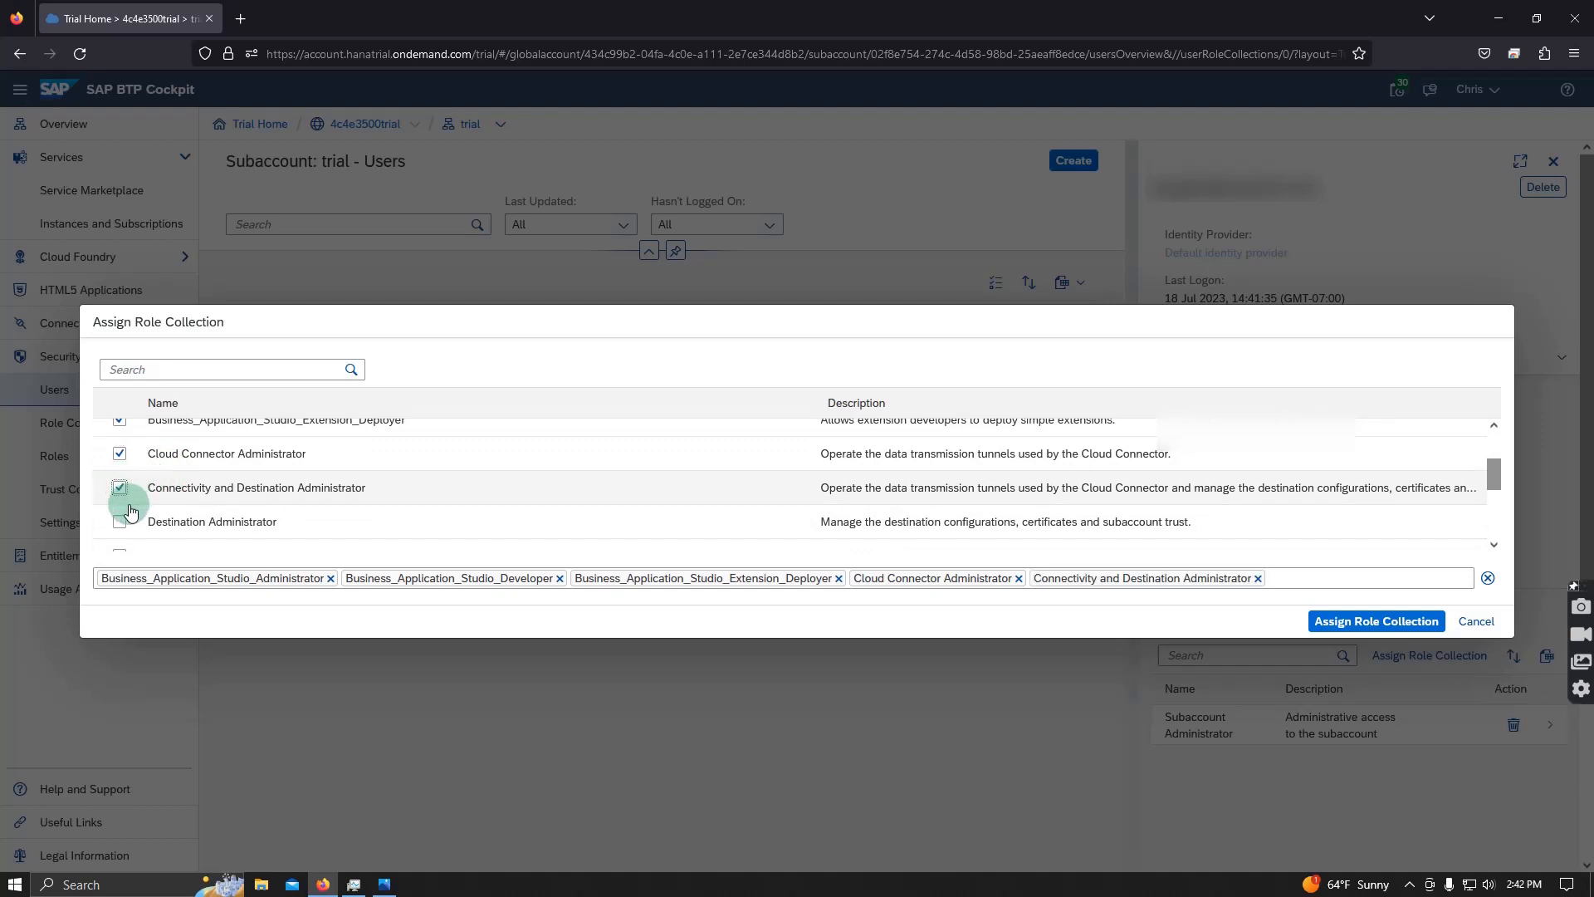
left_click(120, 521)
- Add the SAP HANA Cloud Administrator, Security Administrator, Viewer and Subaccount collections, then assign them
scroll(123, 523, "down", 2)
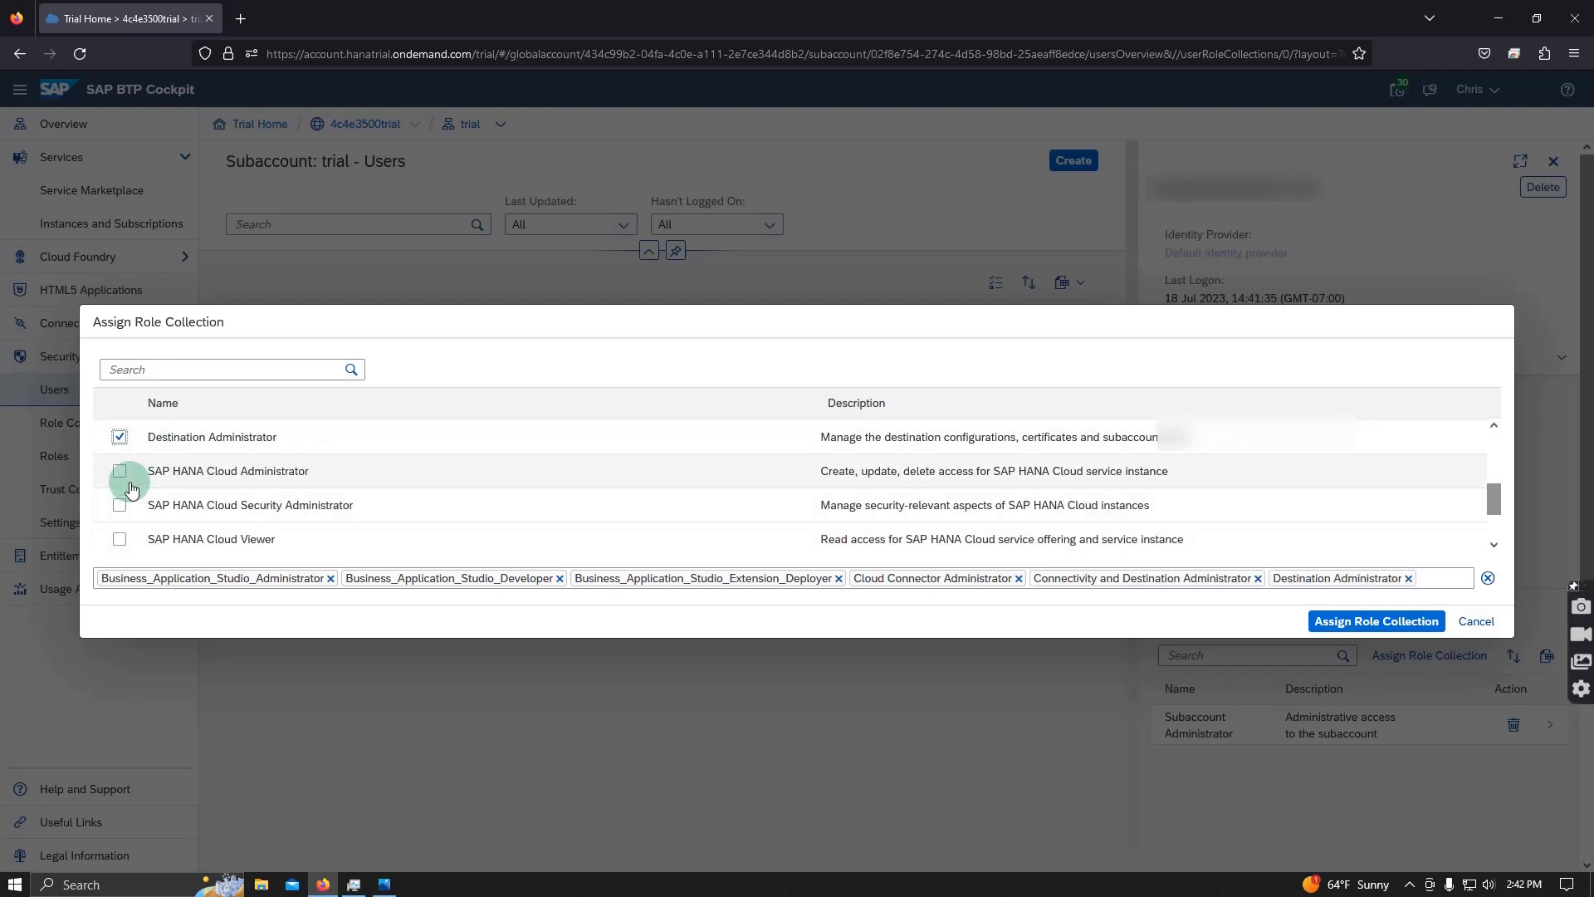
left_click(120, 470)
left_click(118, 507)
left_click(120, 539)
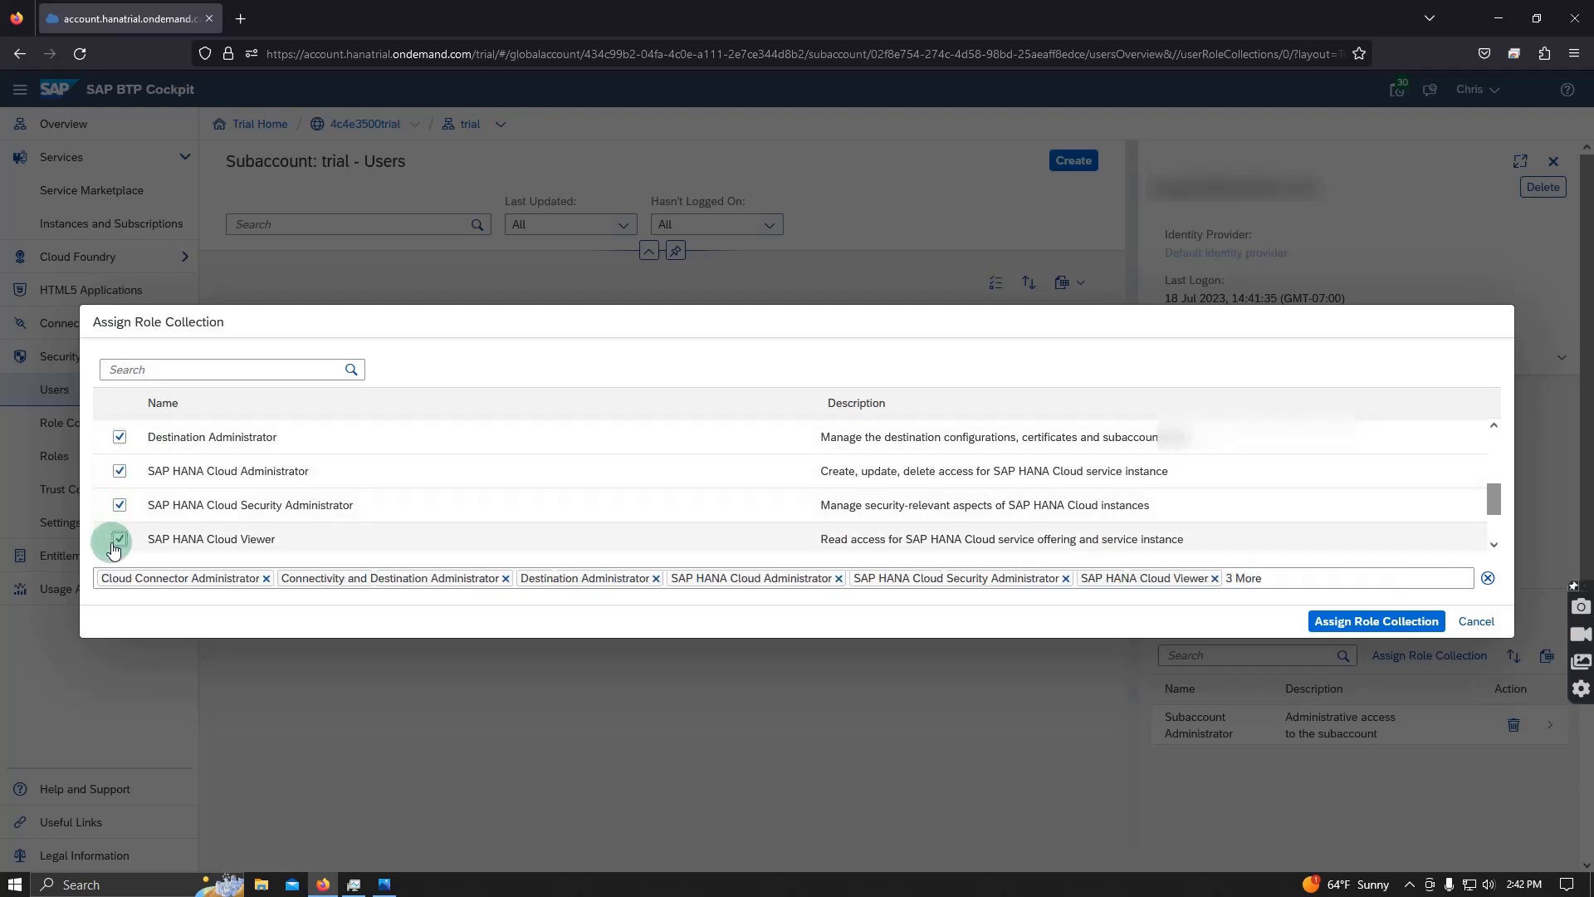
scroll(122, 515, "down", 2)
left_click(119, 504)
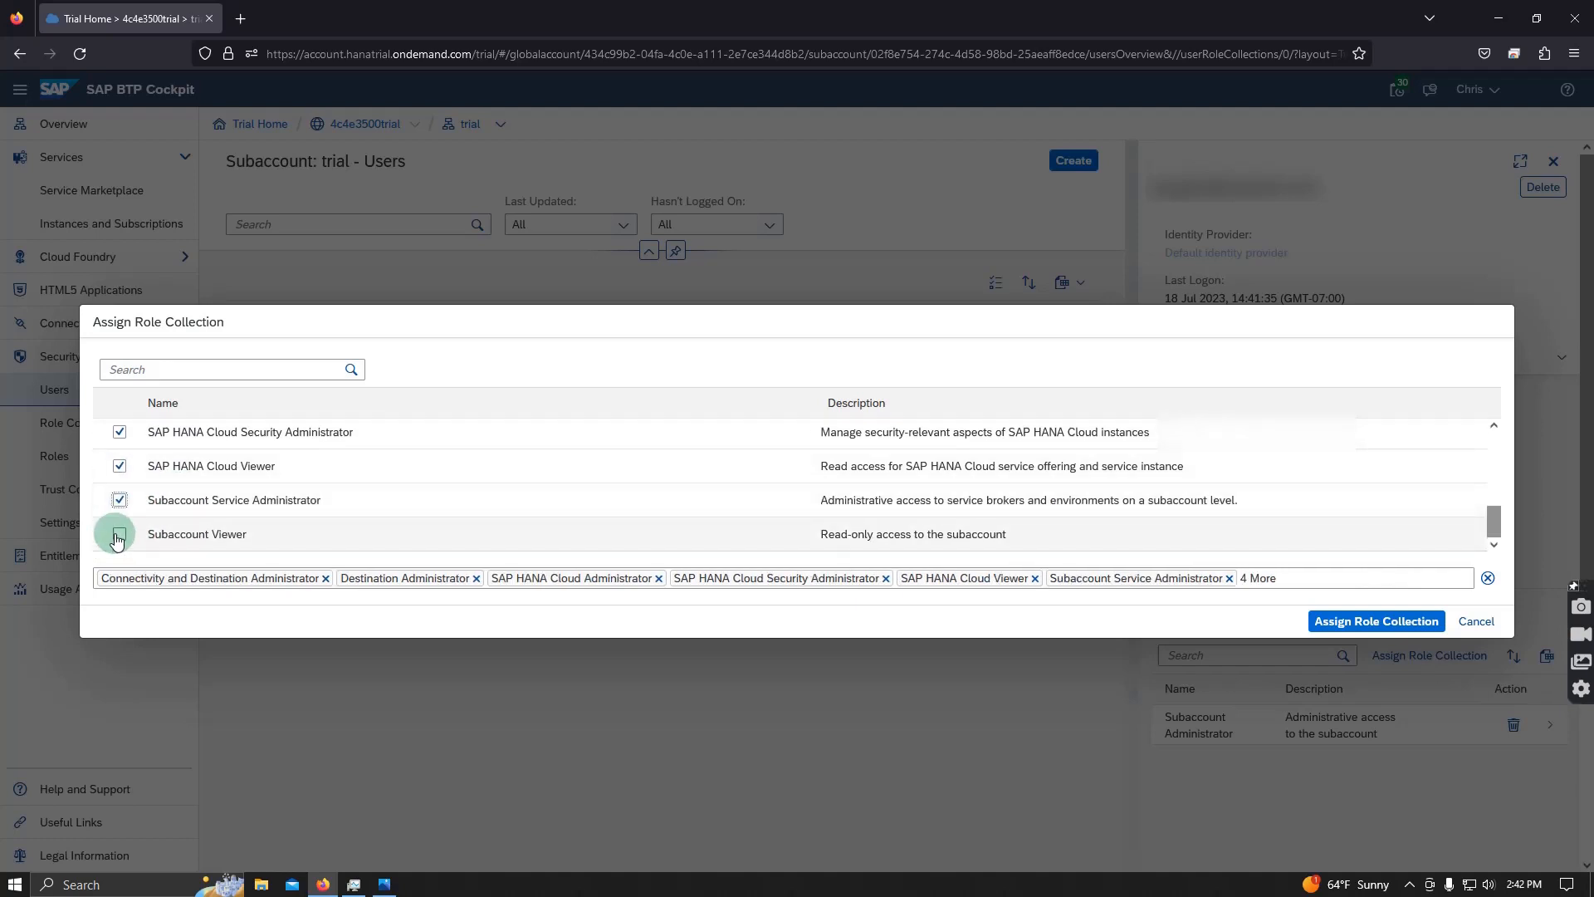
left_click(120, 534)
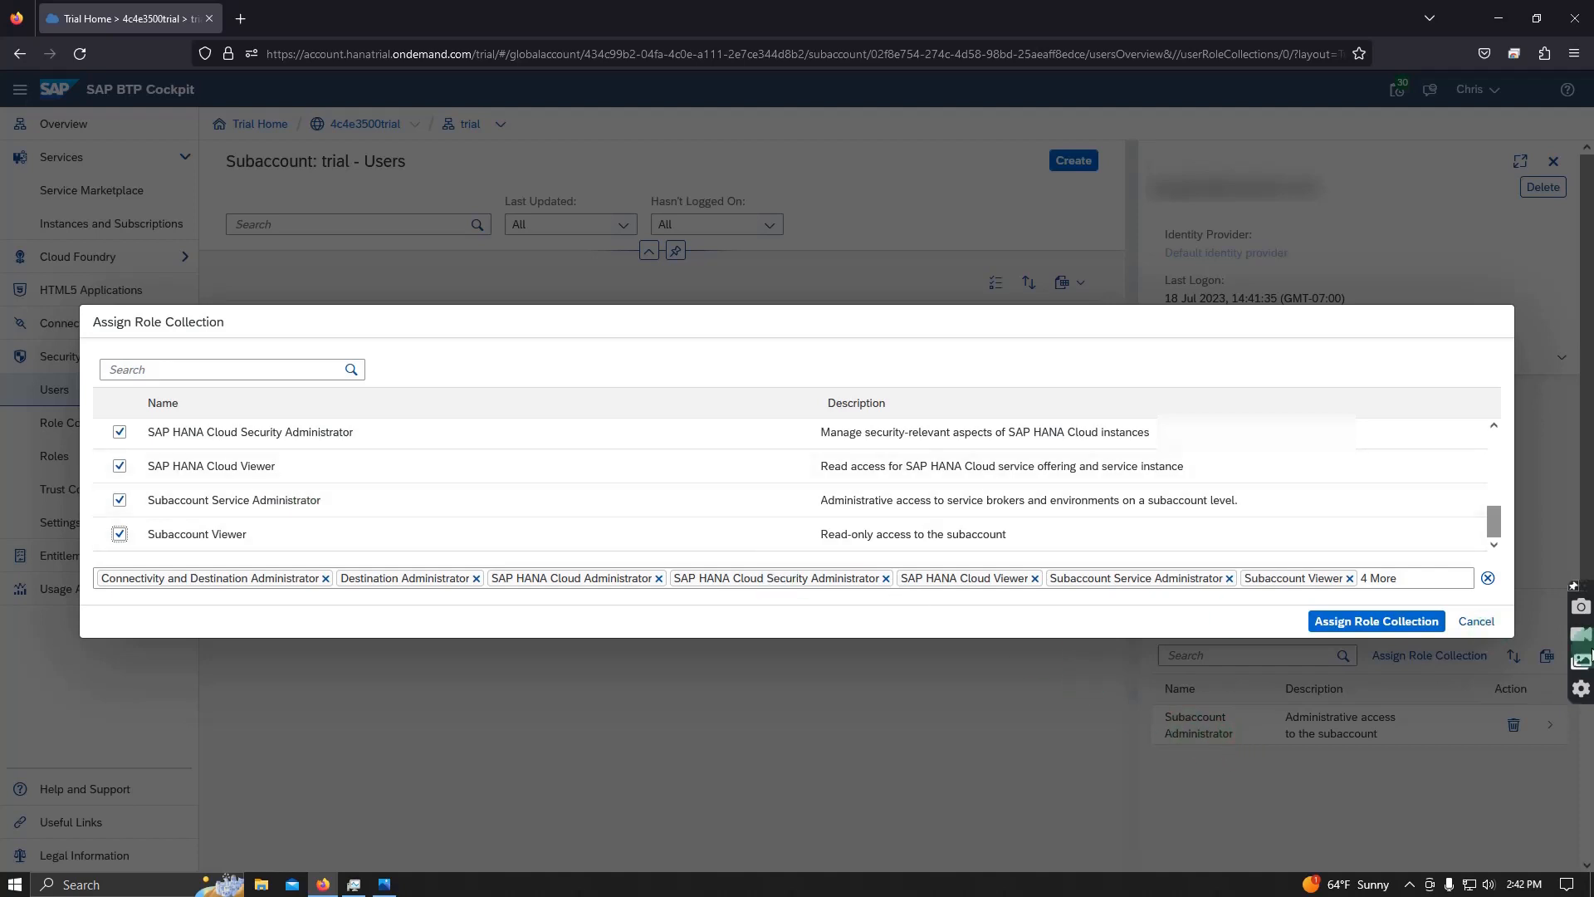
left_click(1371, 622)
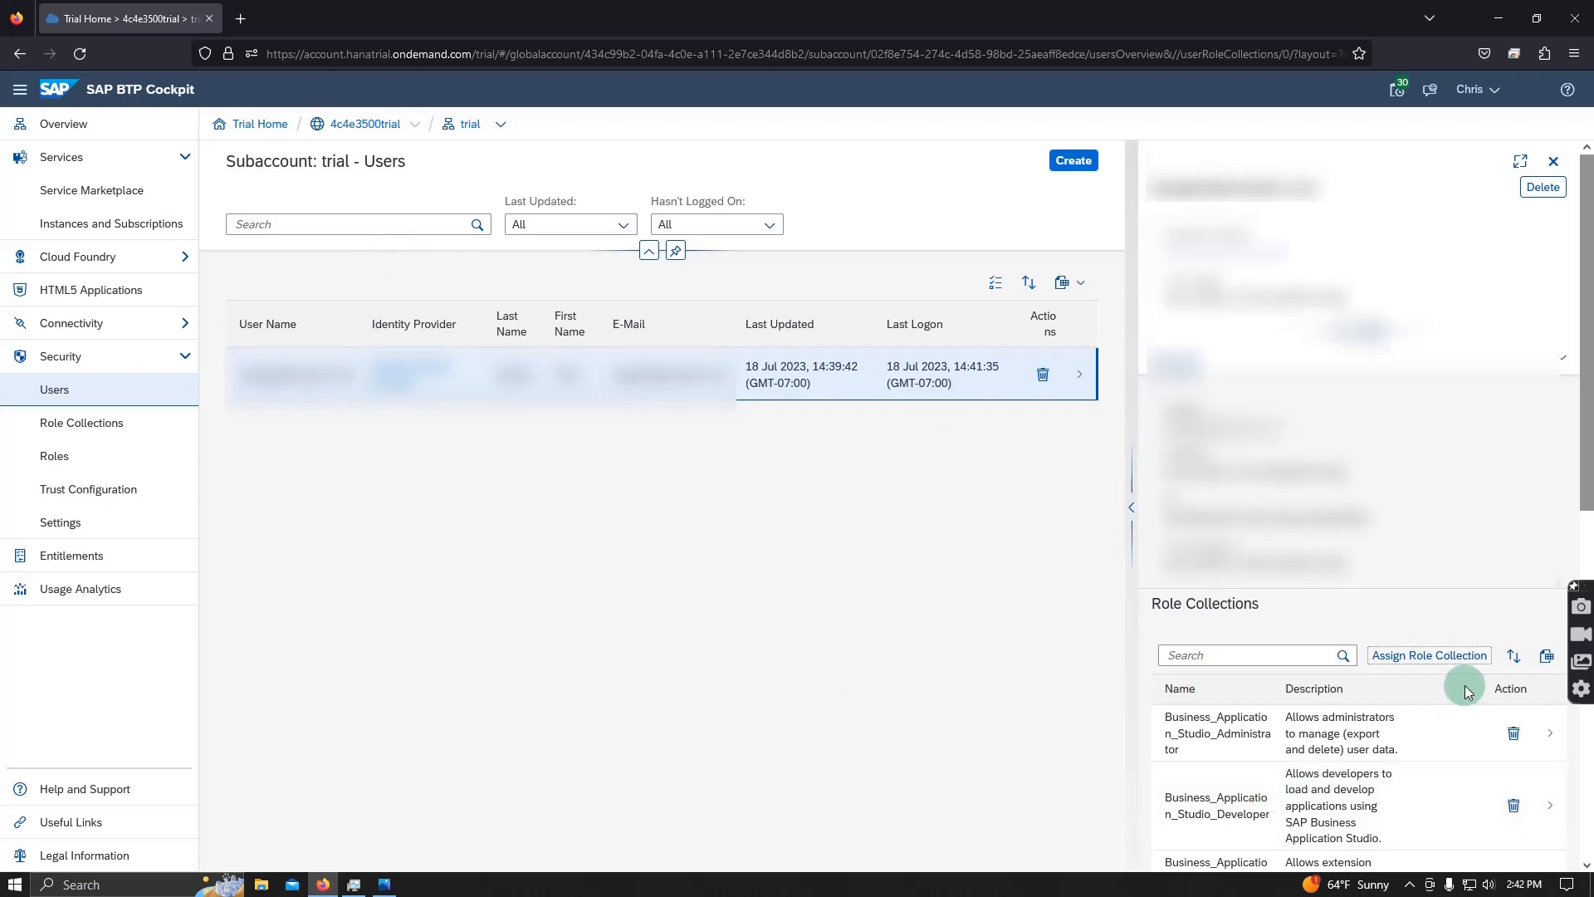
- Review the subaccount's Role Collections page, then close Firefox
scroll(1449, 718, "down", 5)
scroll(1449, 718, "down", 3)
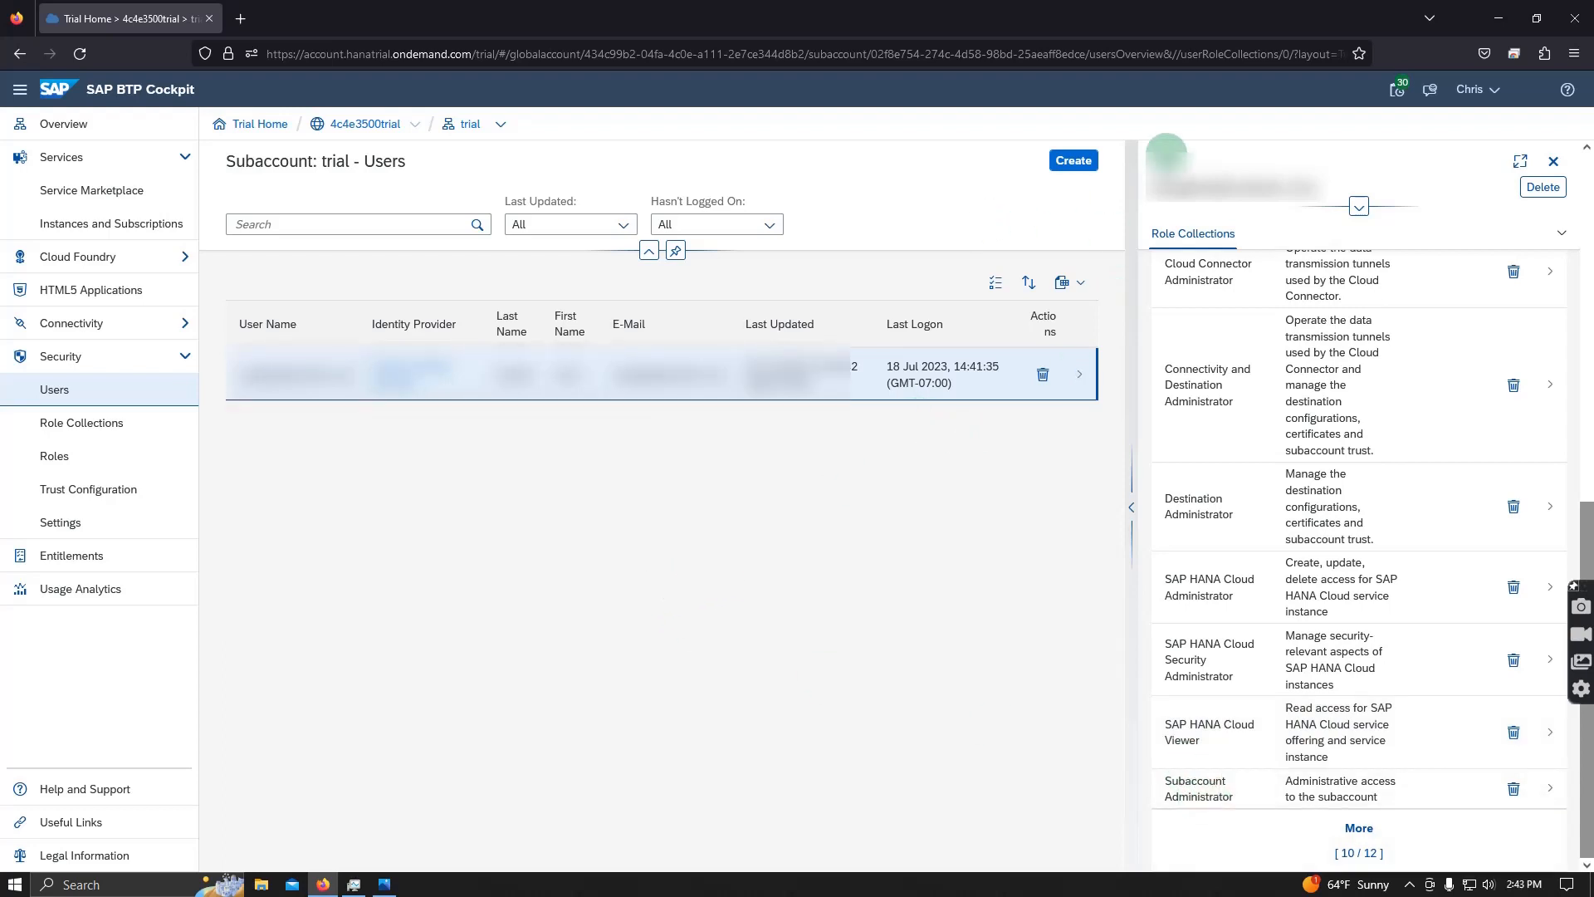
left_click(59, 424)
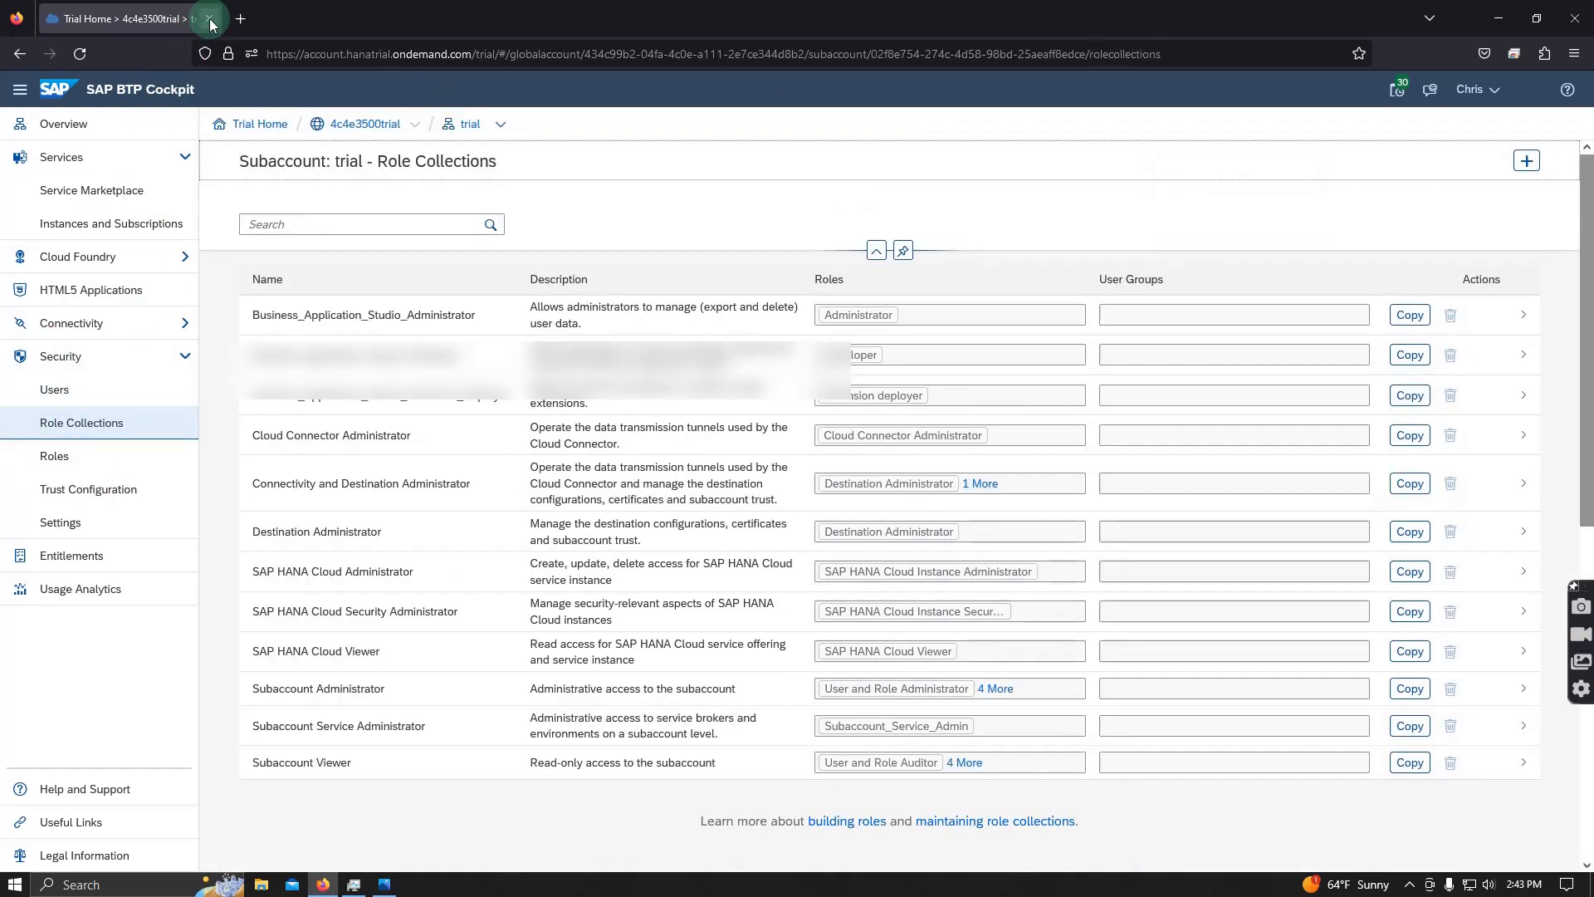
left_click(209, 19)
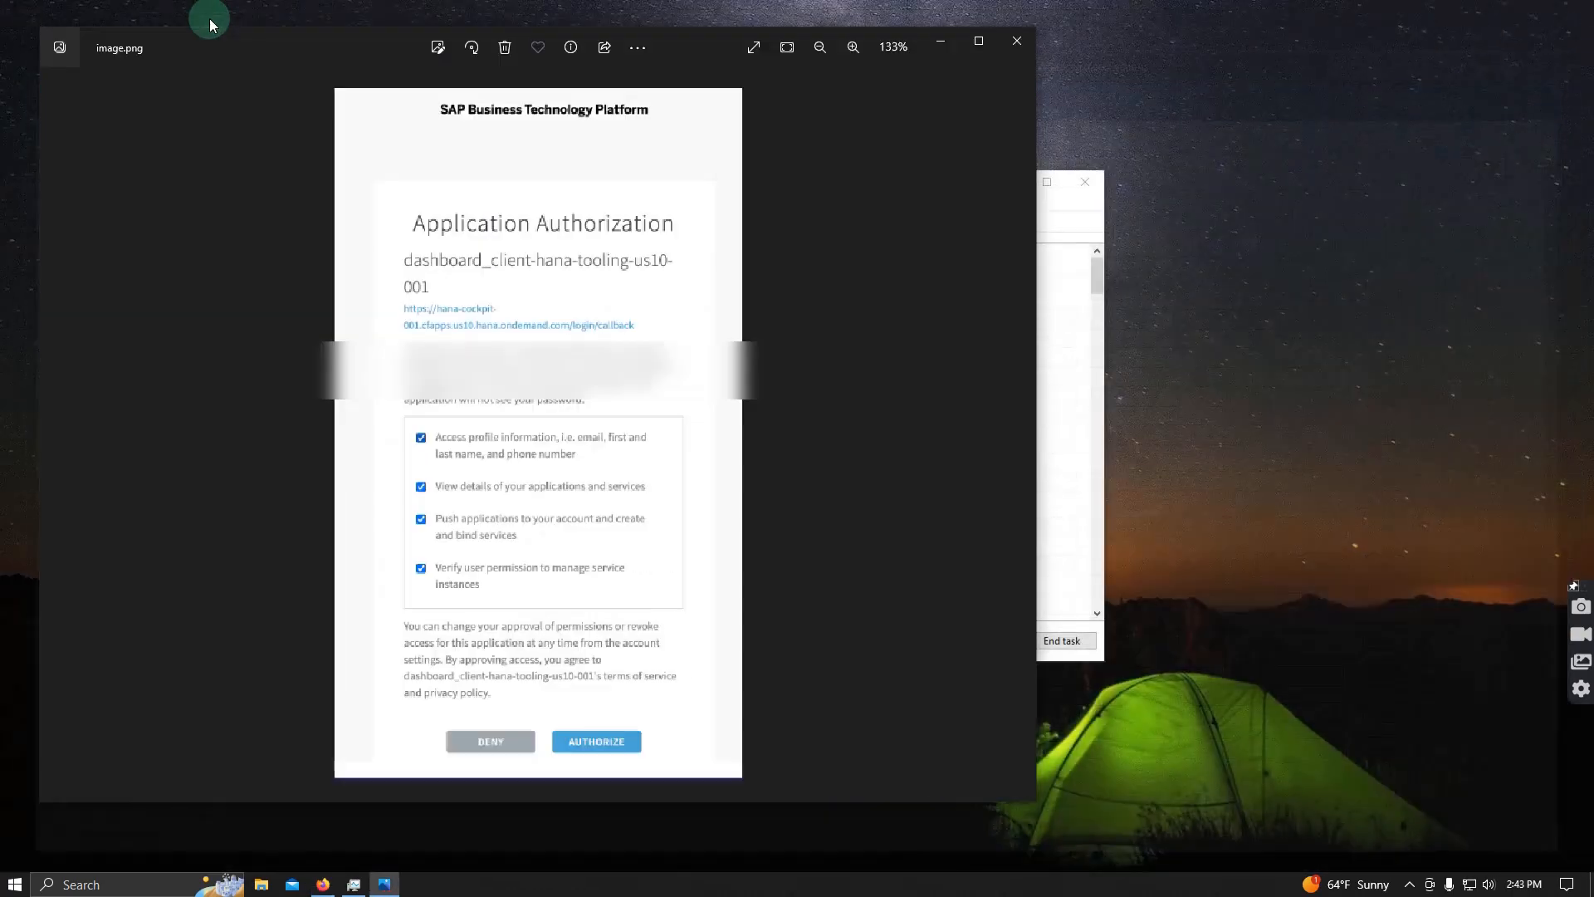
- Reopen Firefox and load the 'SAP BTP Trial: Log On' bookmark
left_click(323, 884)
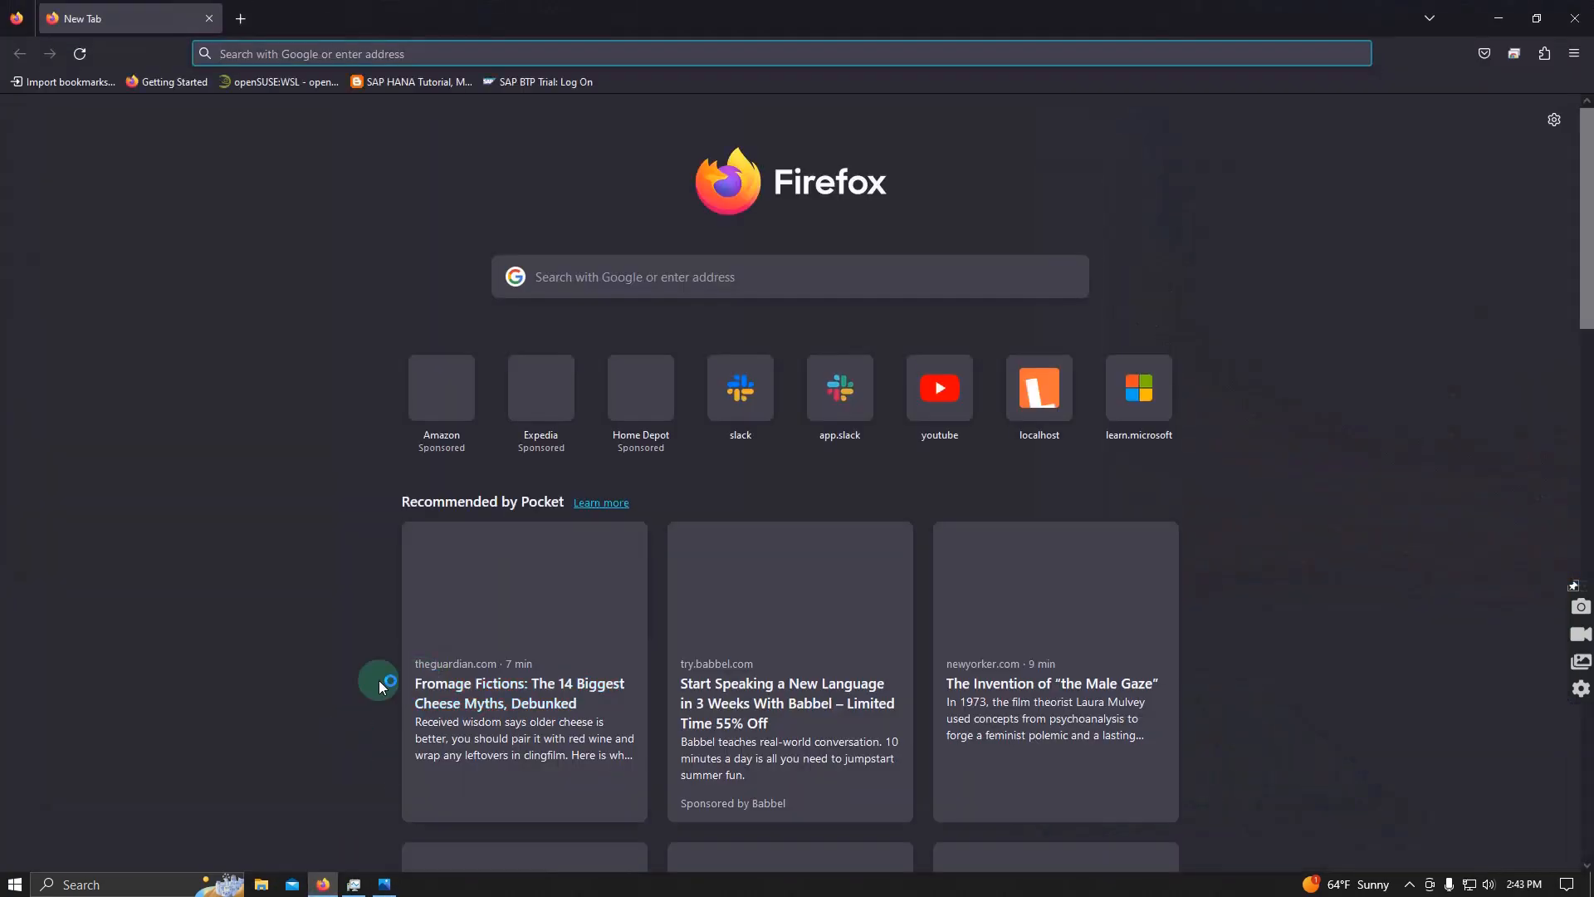
left_click(1574, 58)
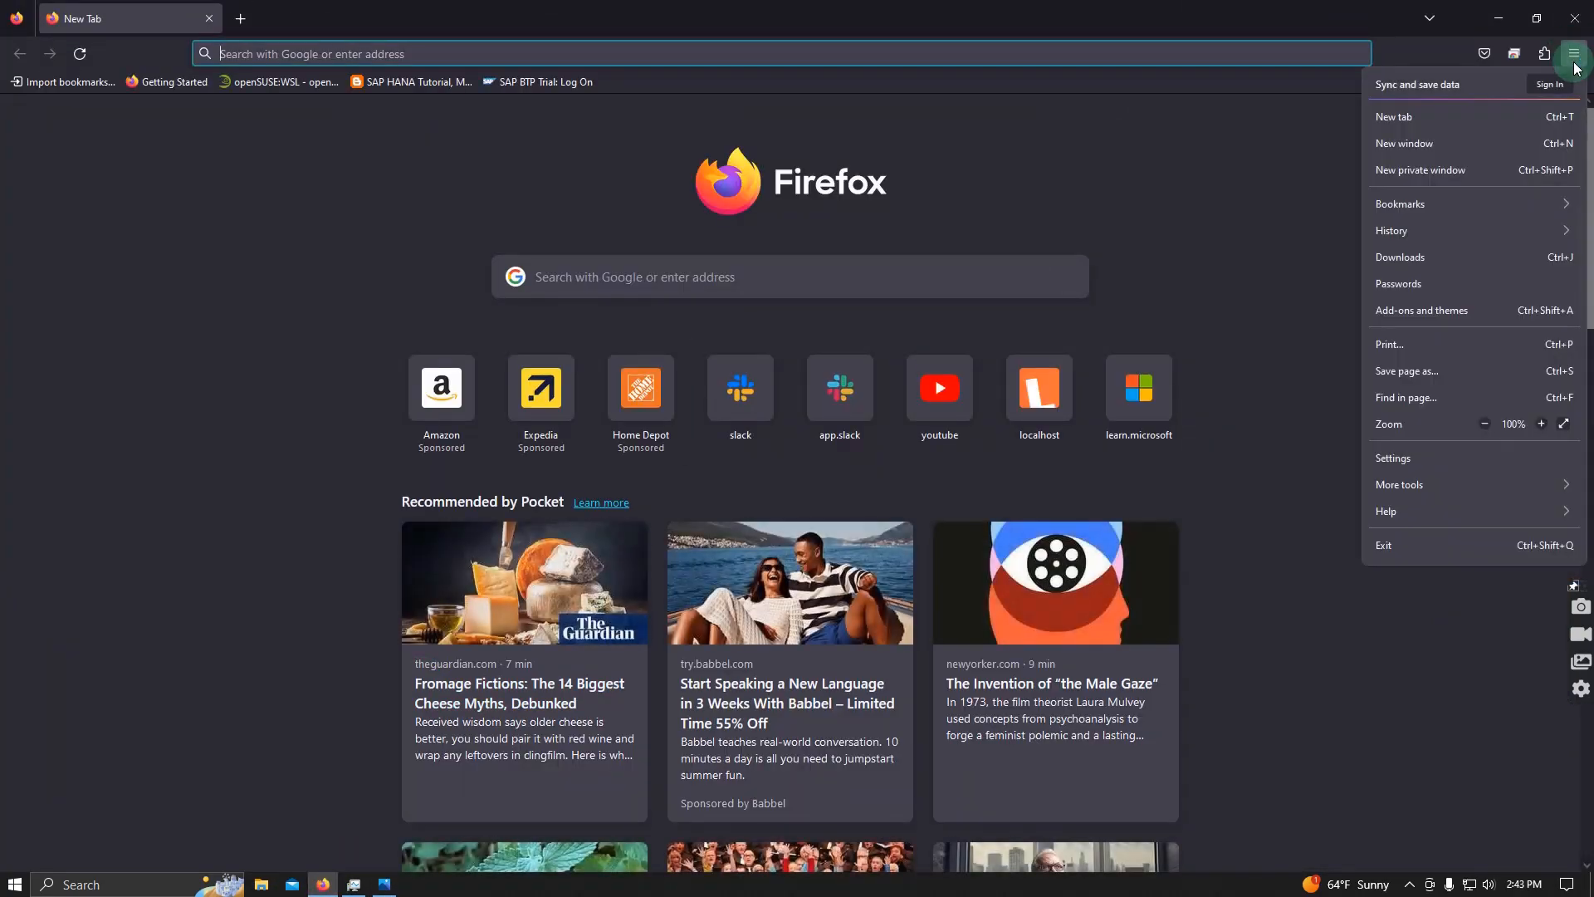
left_click(1427, 208)
left_click(1384, 222)
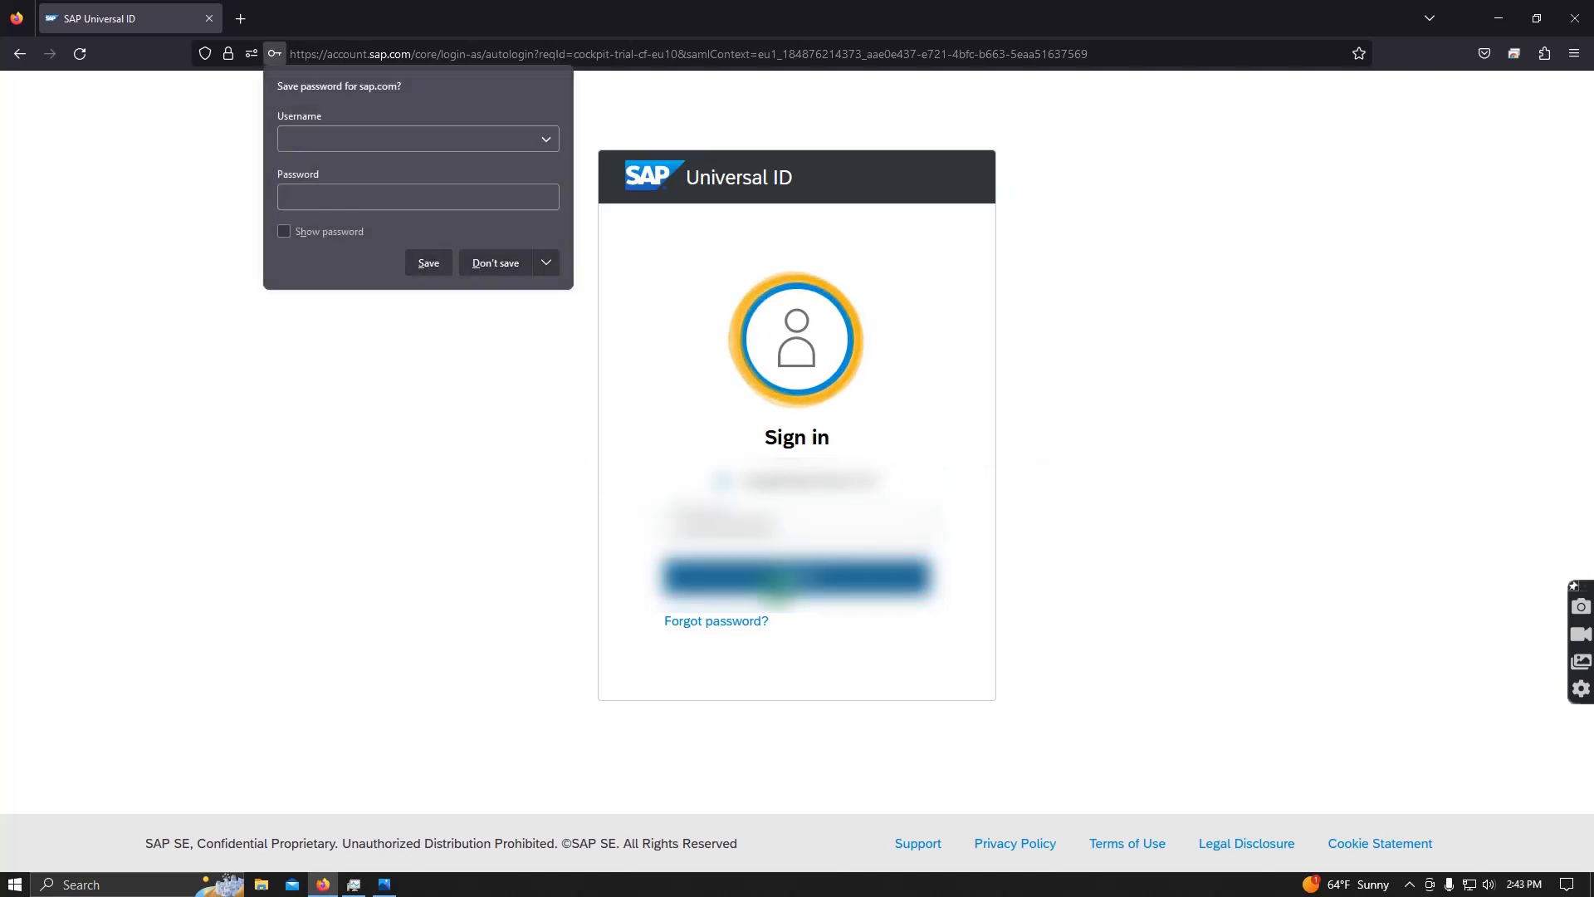
- Decline saving the password, enter the trial account and dismiss the trial-period notice
left_click(496, 262)
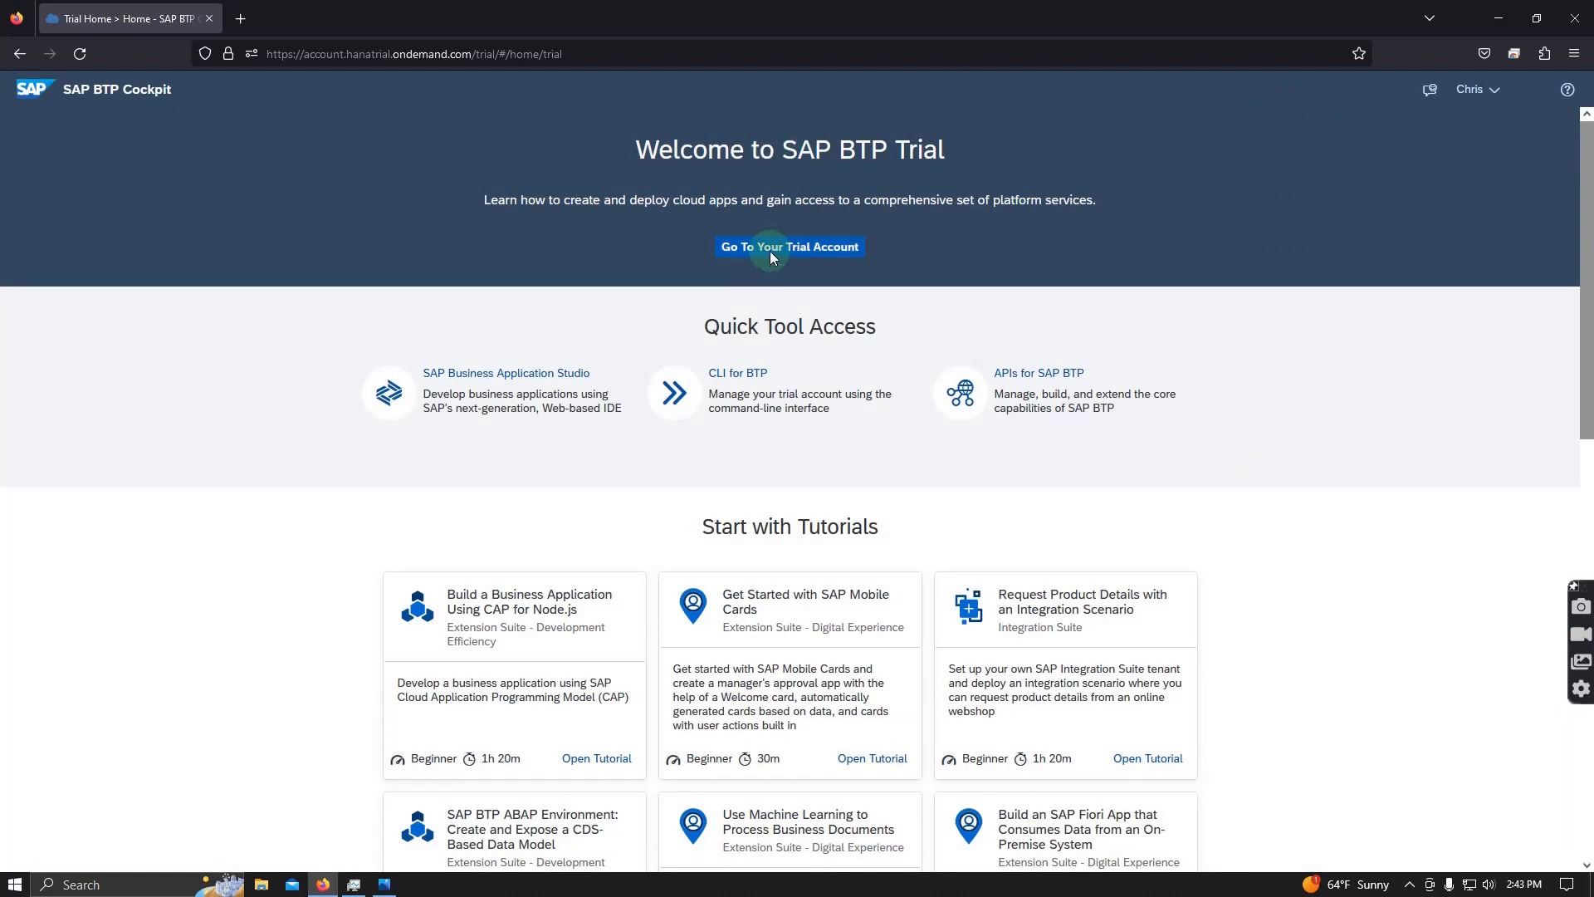
left_click(770, 247)
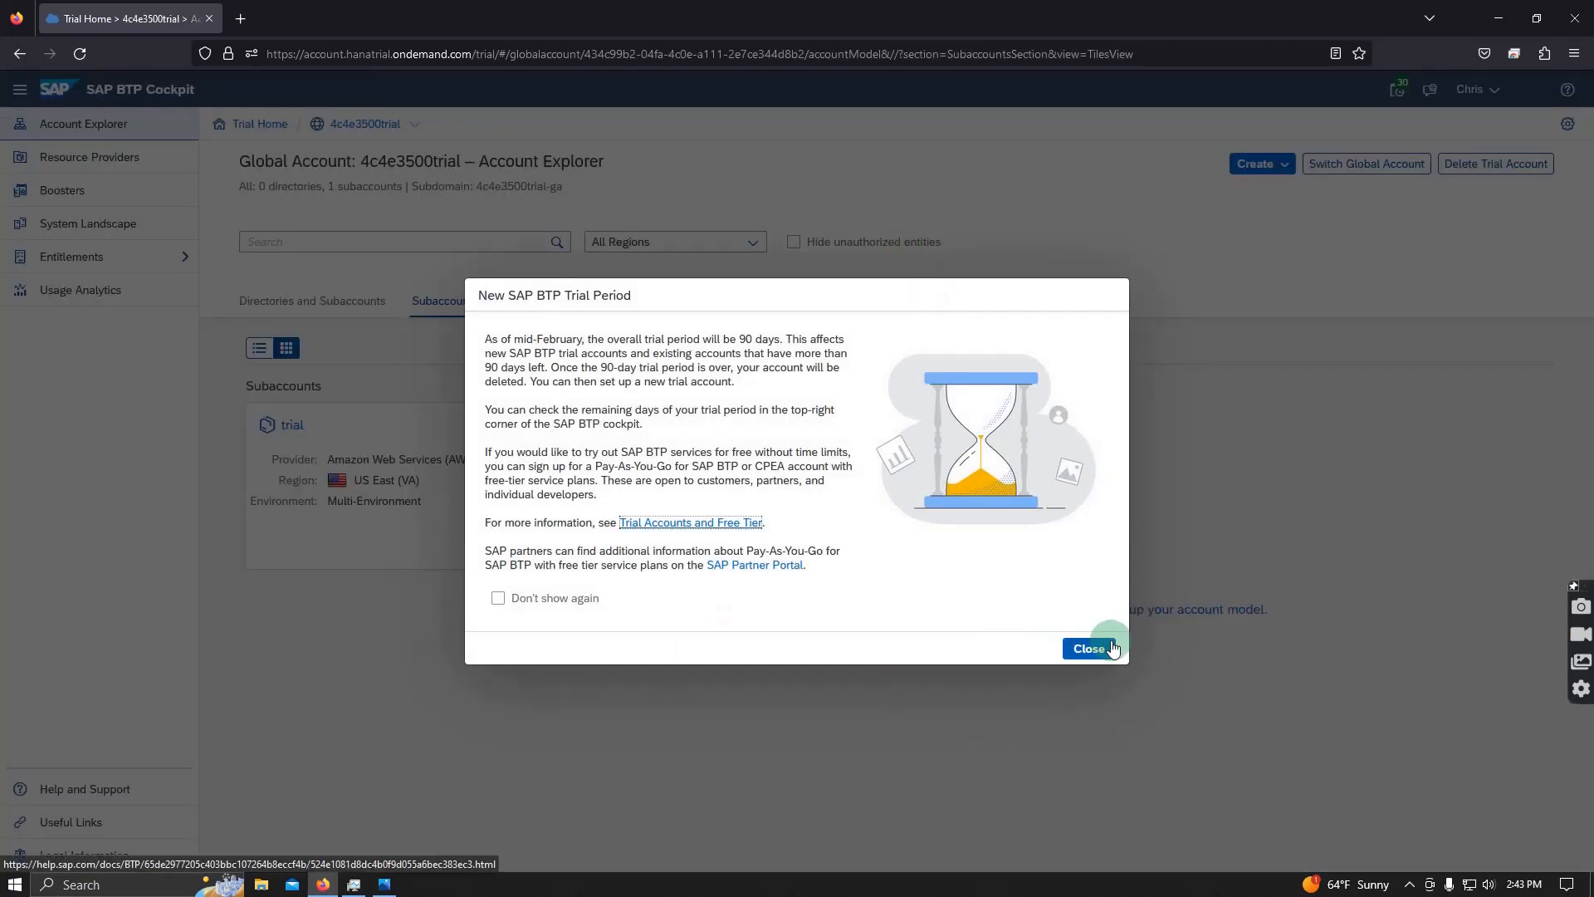
left_click(1091, 648)
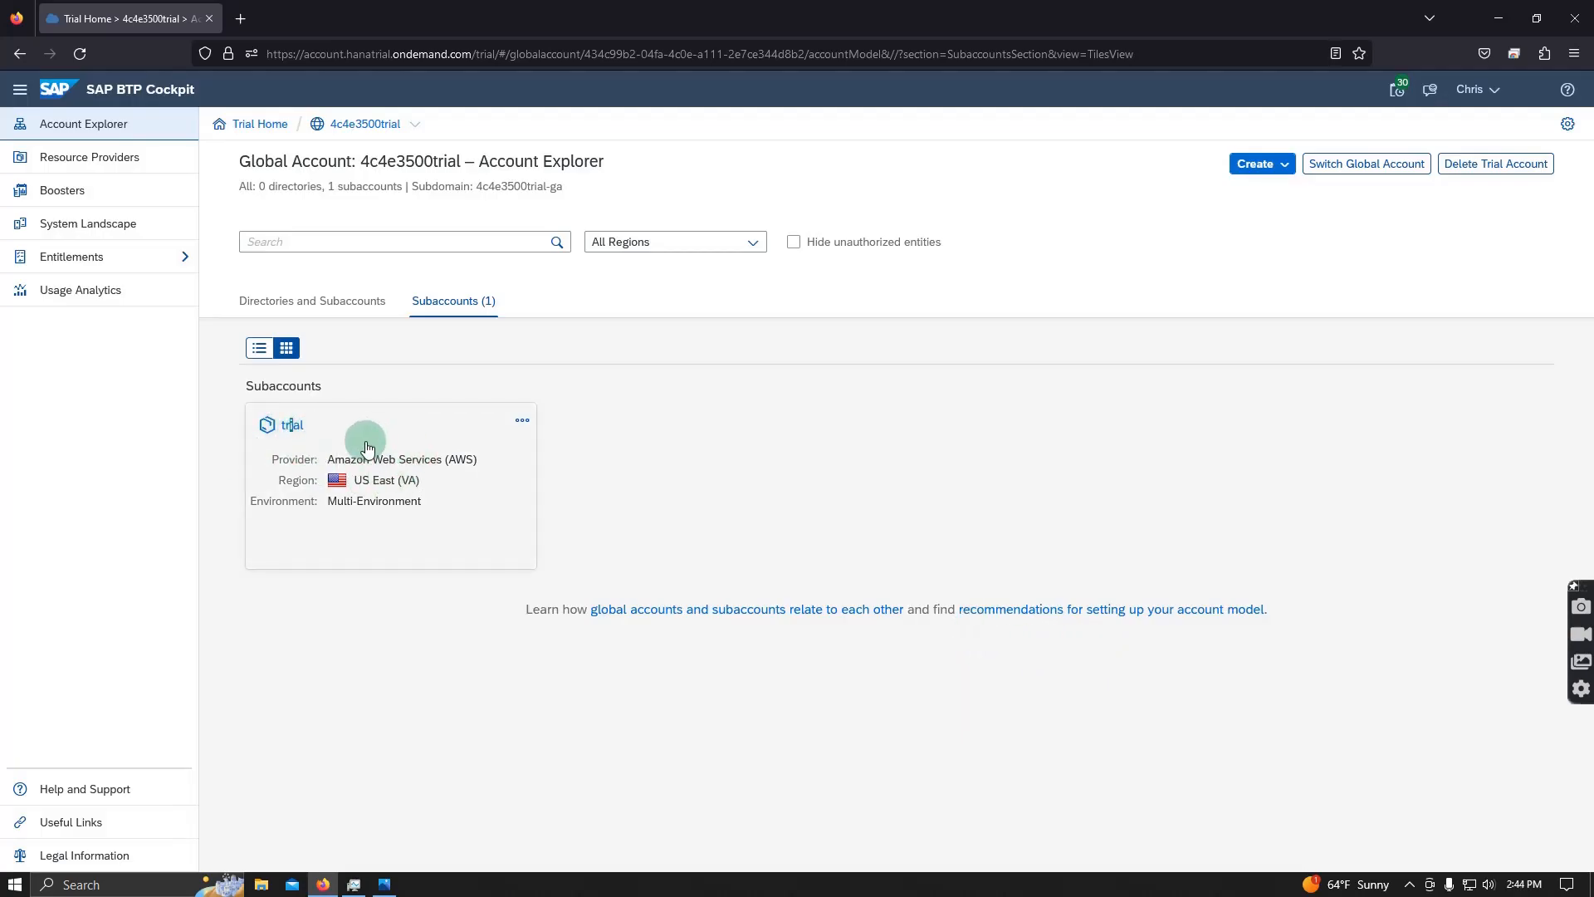
- From the trial subaccount's Instances and Subscriptions, launch SAP HANA Cloud via Go to Application
left_click(278, 426)
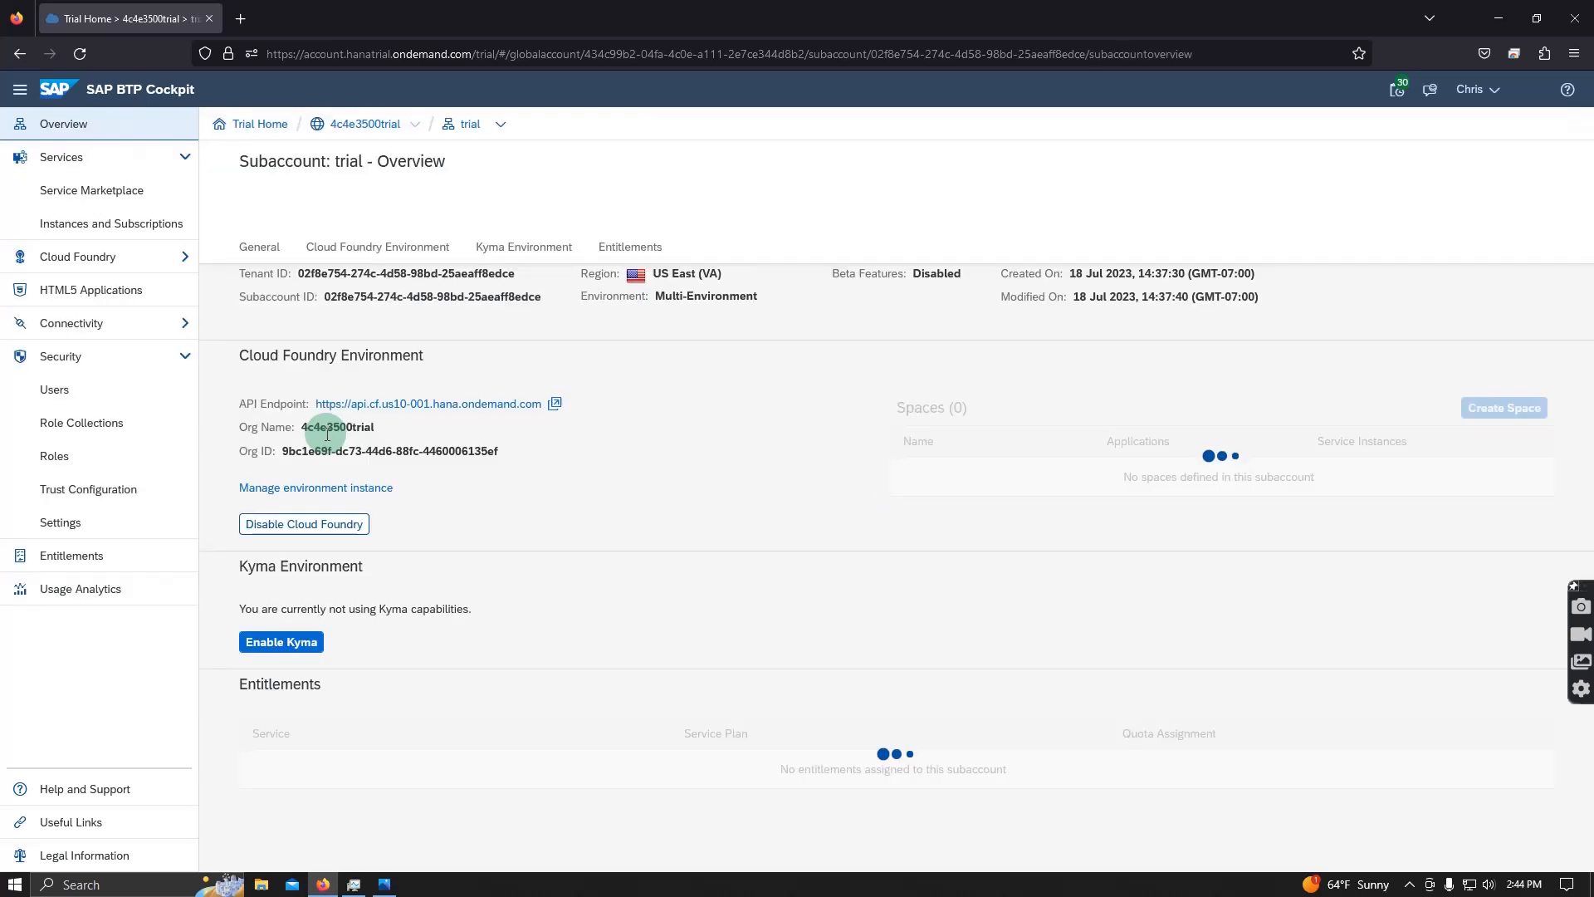
left_click(120, 223)
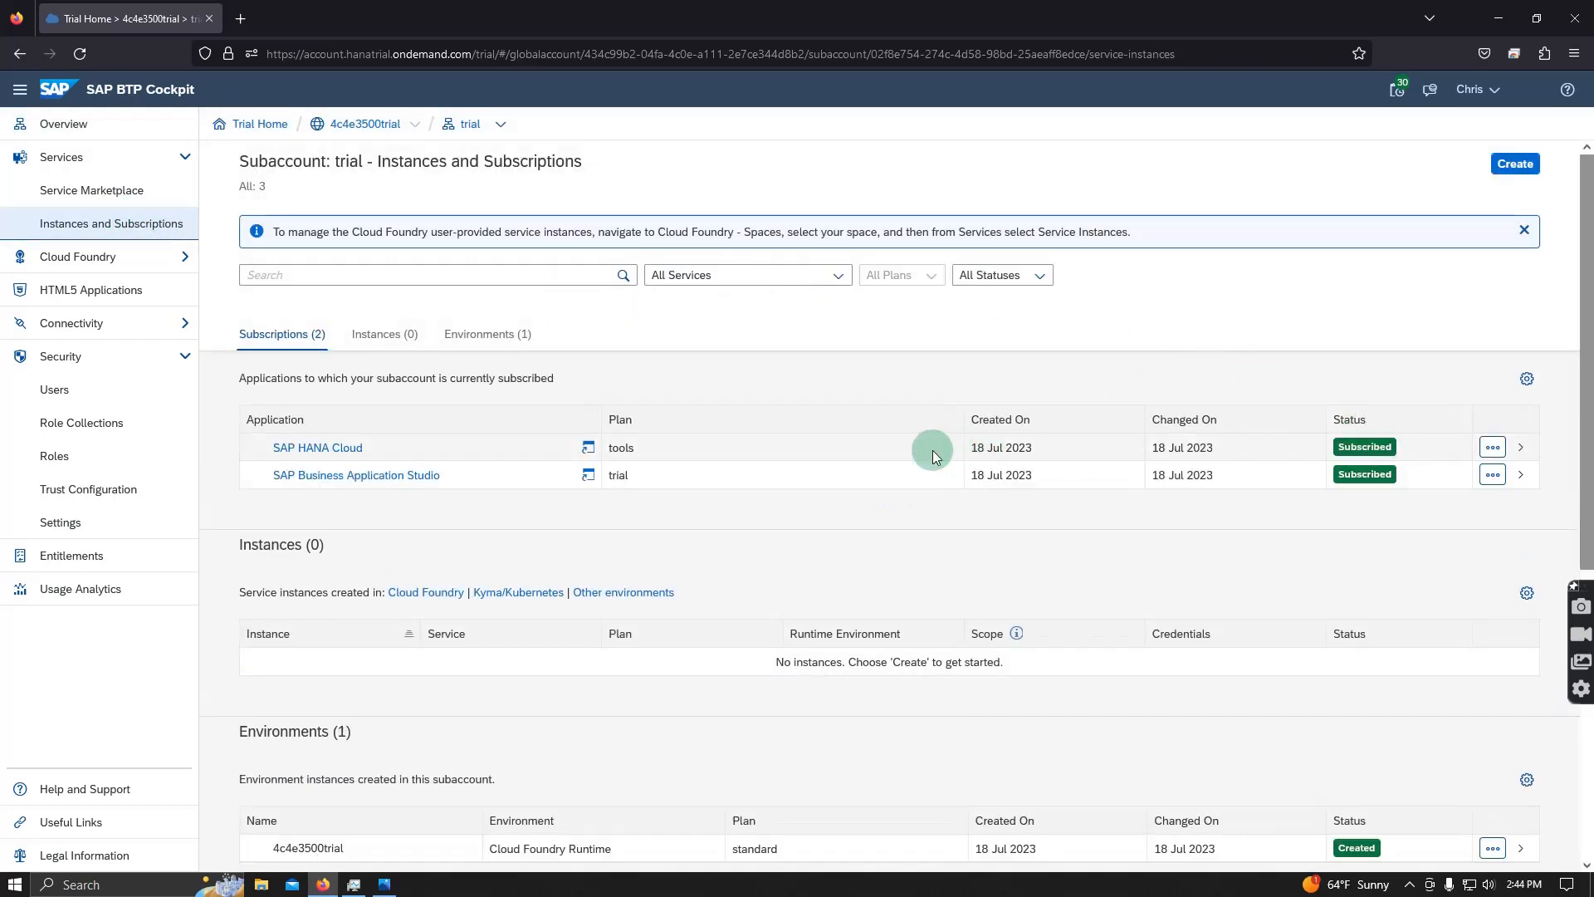
left_click(1491, 448)
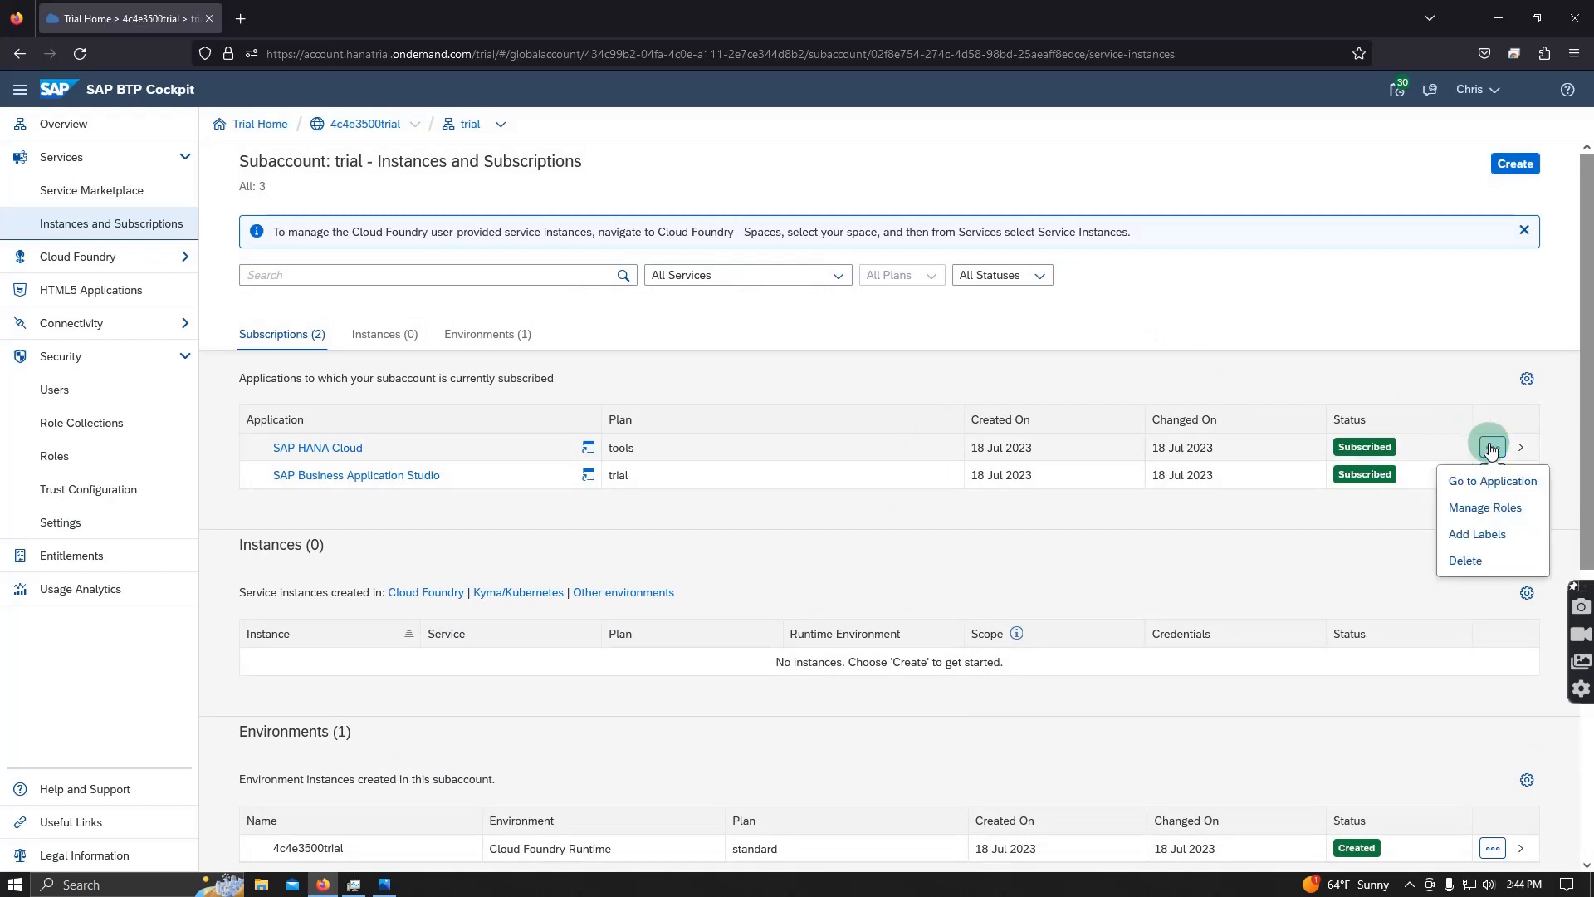
left_click(1455, 478)
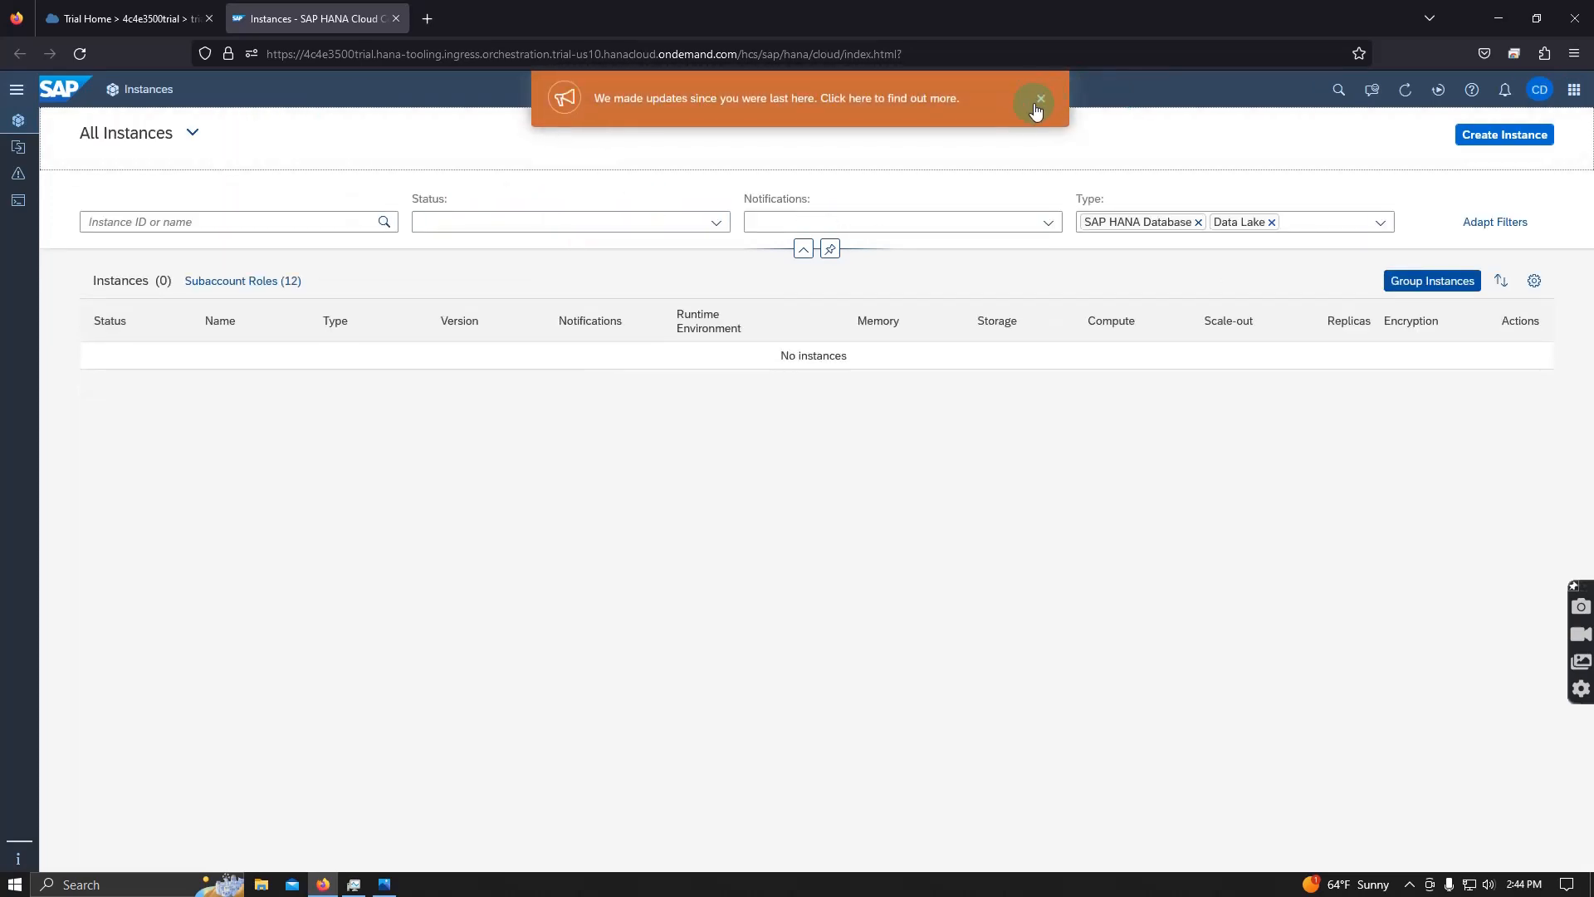
- Dismiss the what's-new toast and start a new SAP HANA Database instance, advancing to General
left_click(1040, 100)
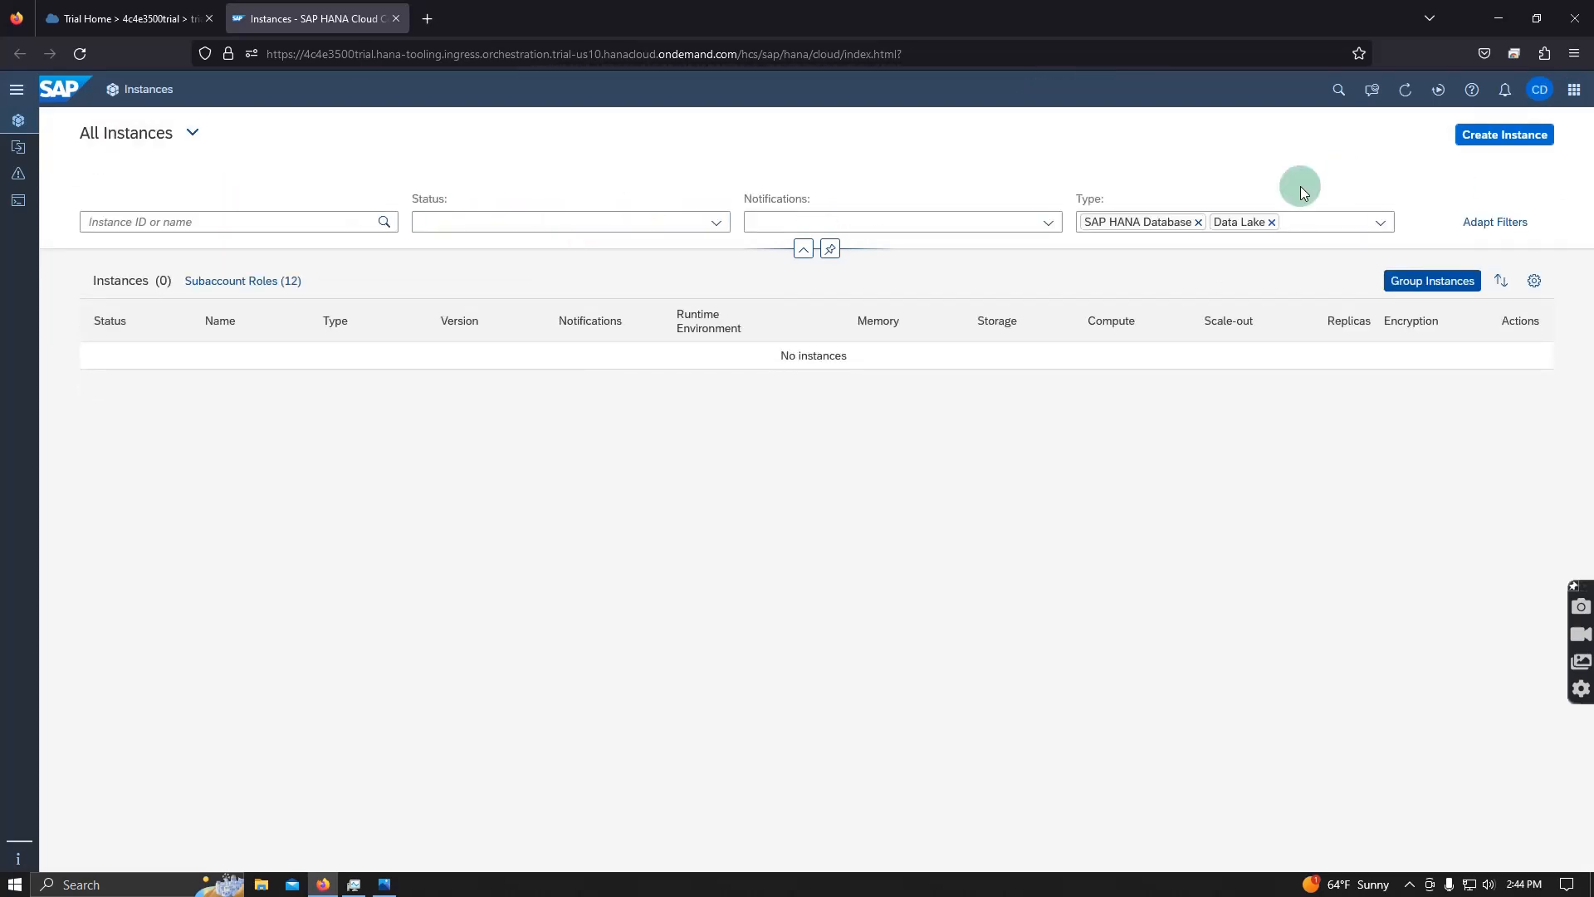
left_click(1505, 138)
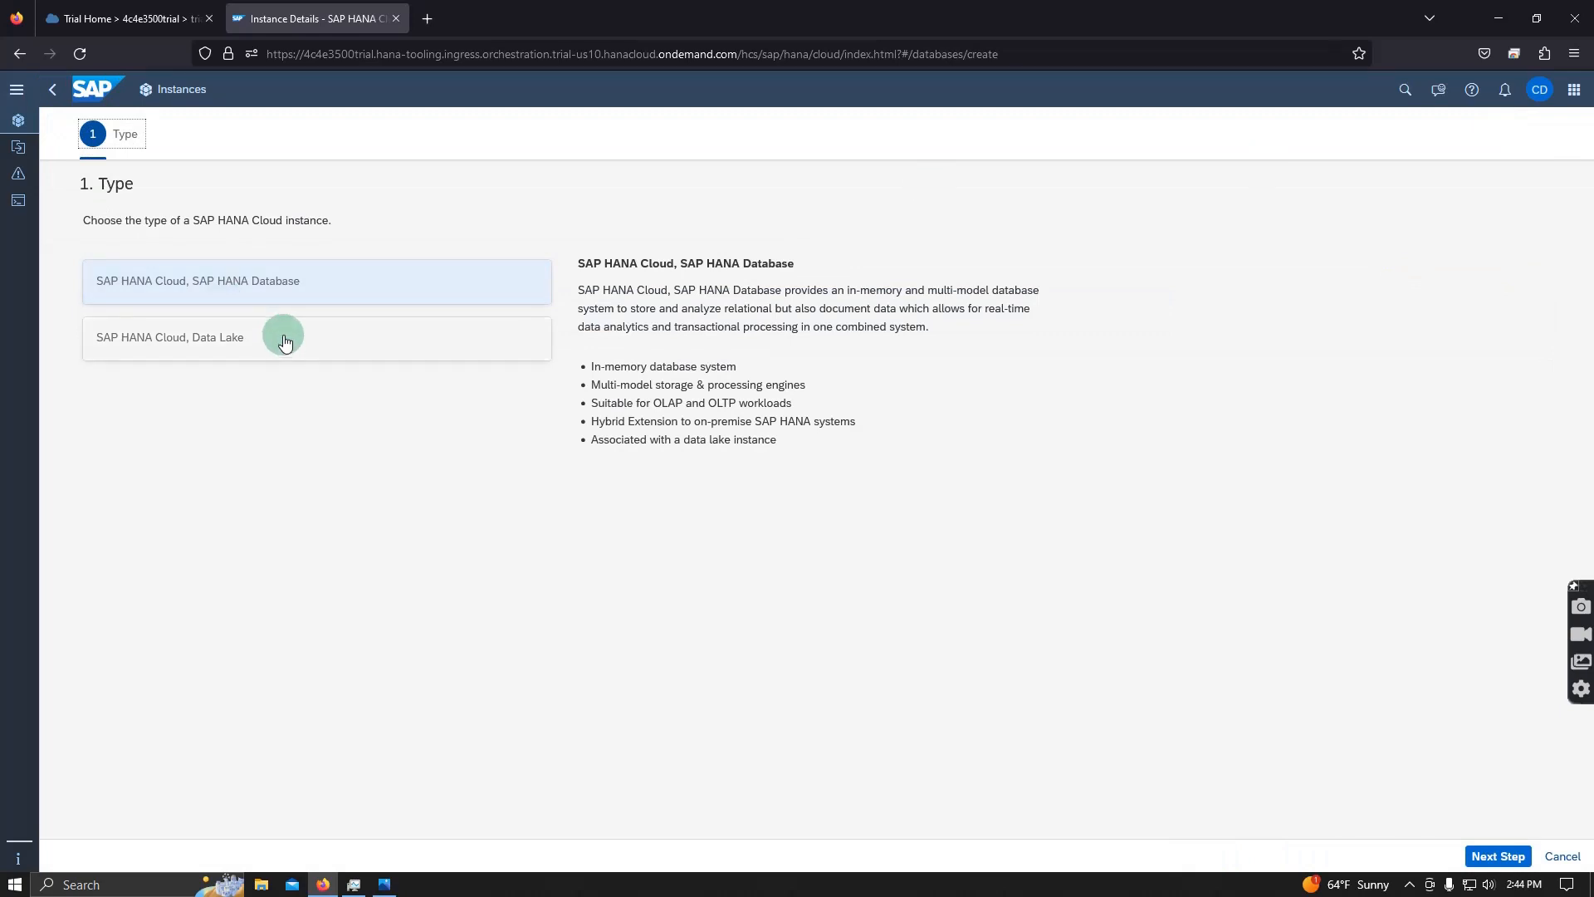
left_click(199, 284)
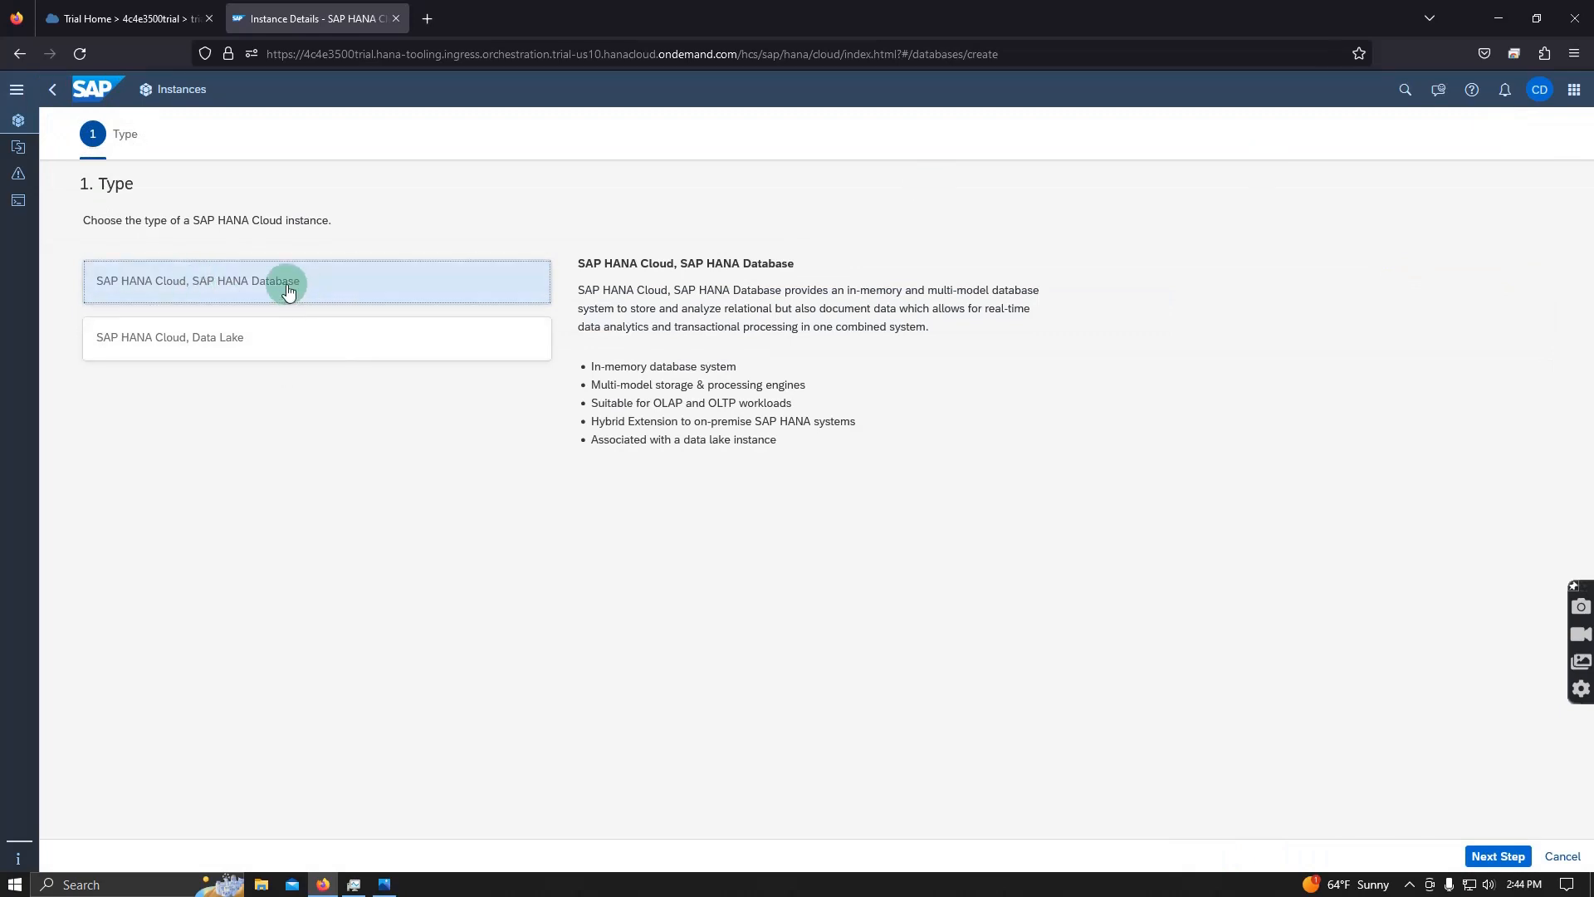
left_click(1486, 859)
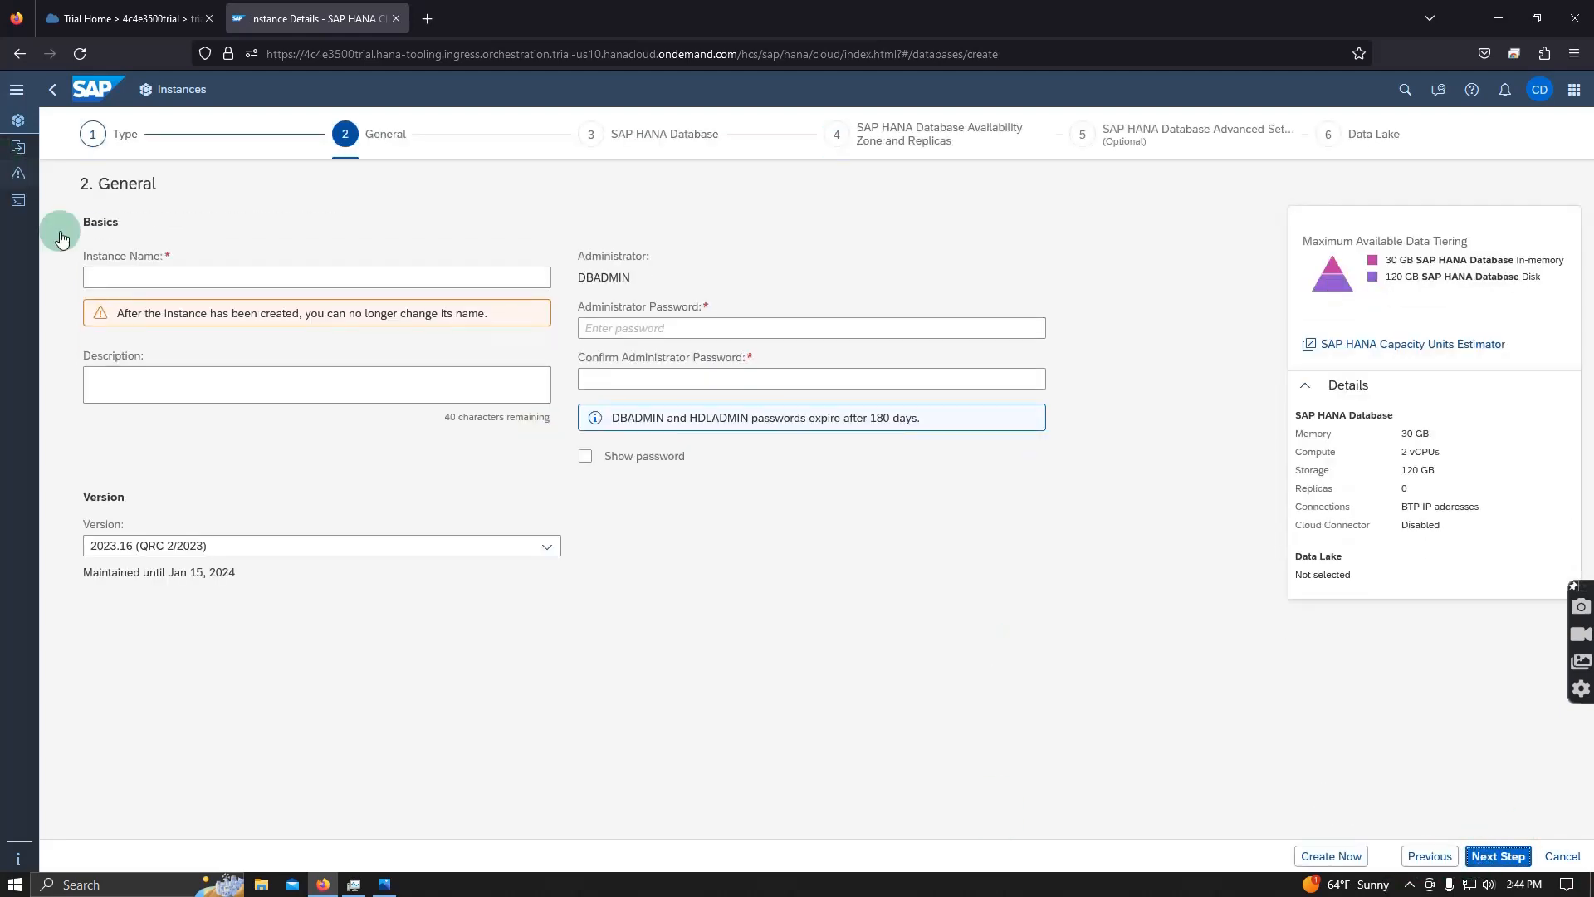
- Name the instance workaroundHANA and paste the same text as its description
left_click(78, 265)
left_click(143, 274)
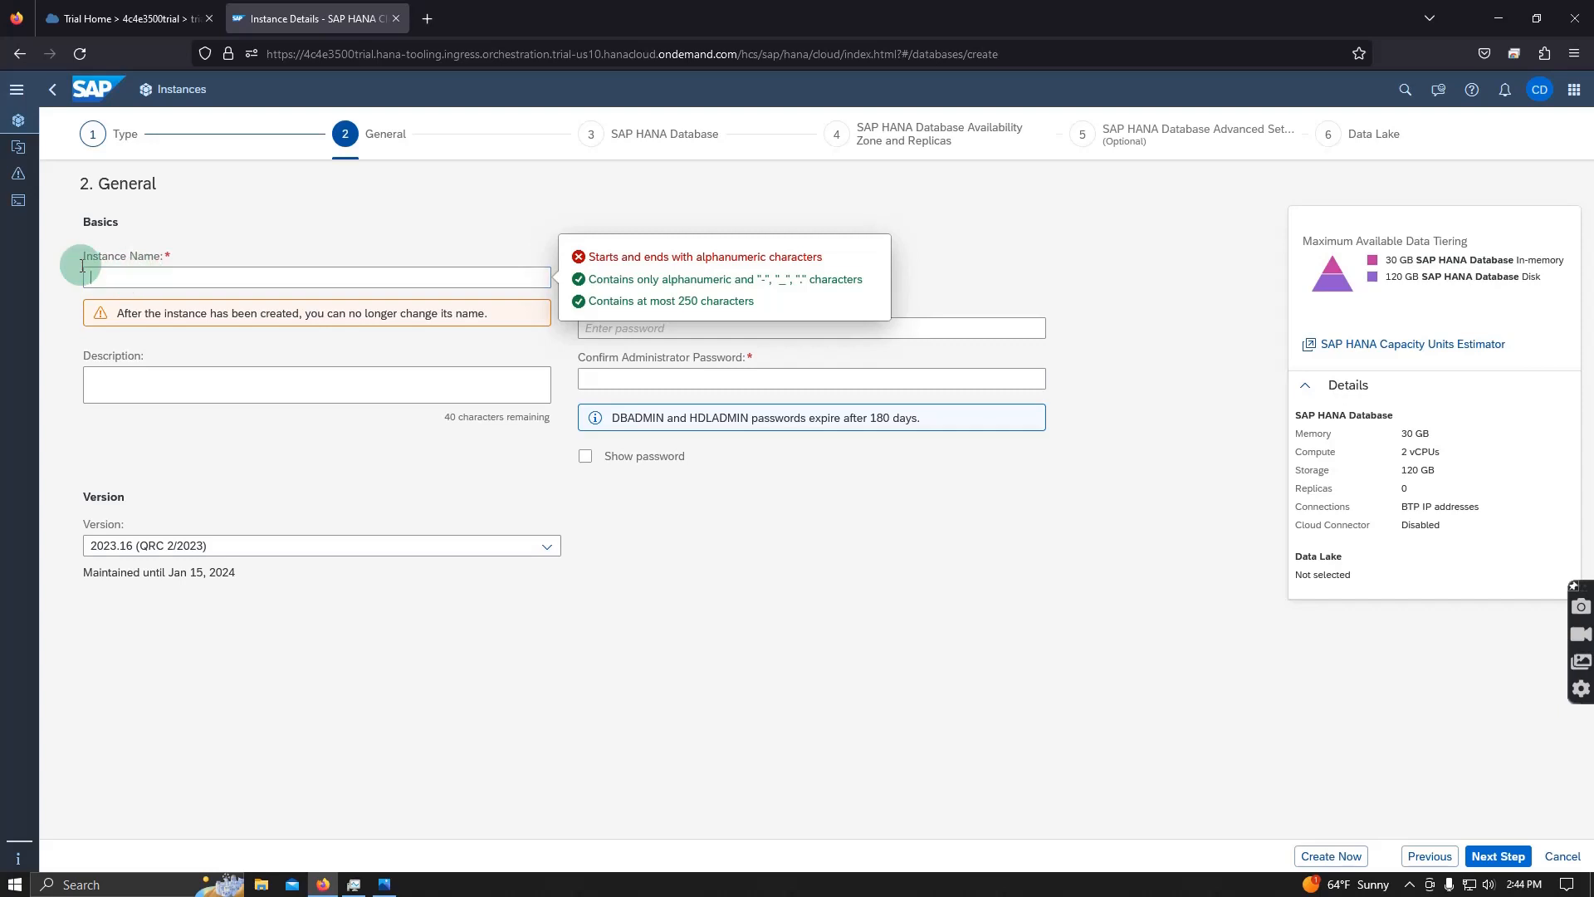
type("two")
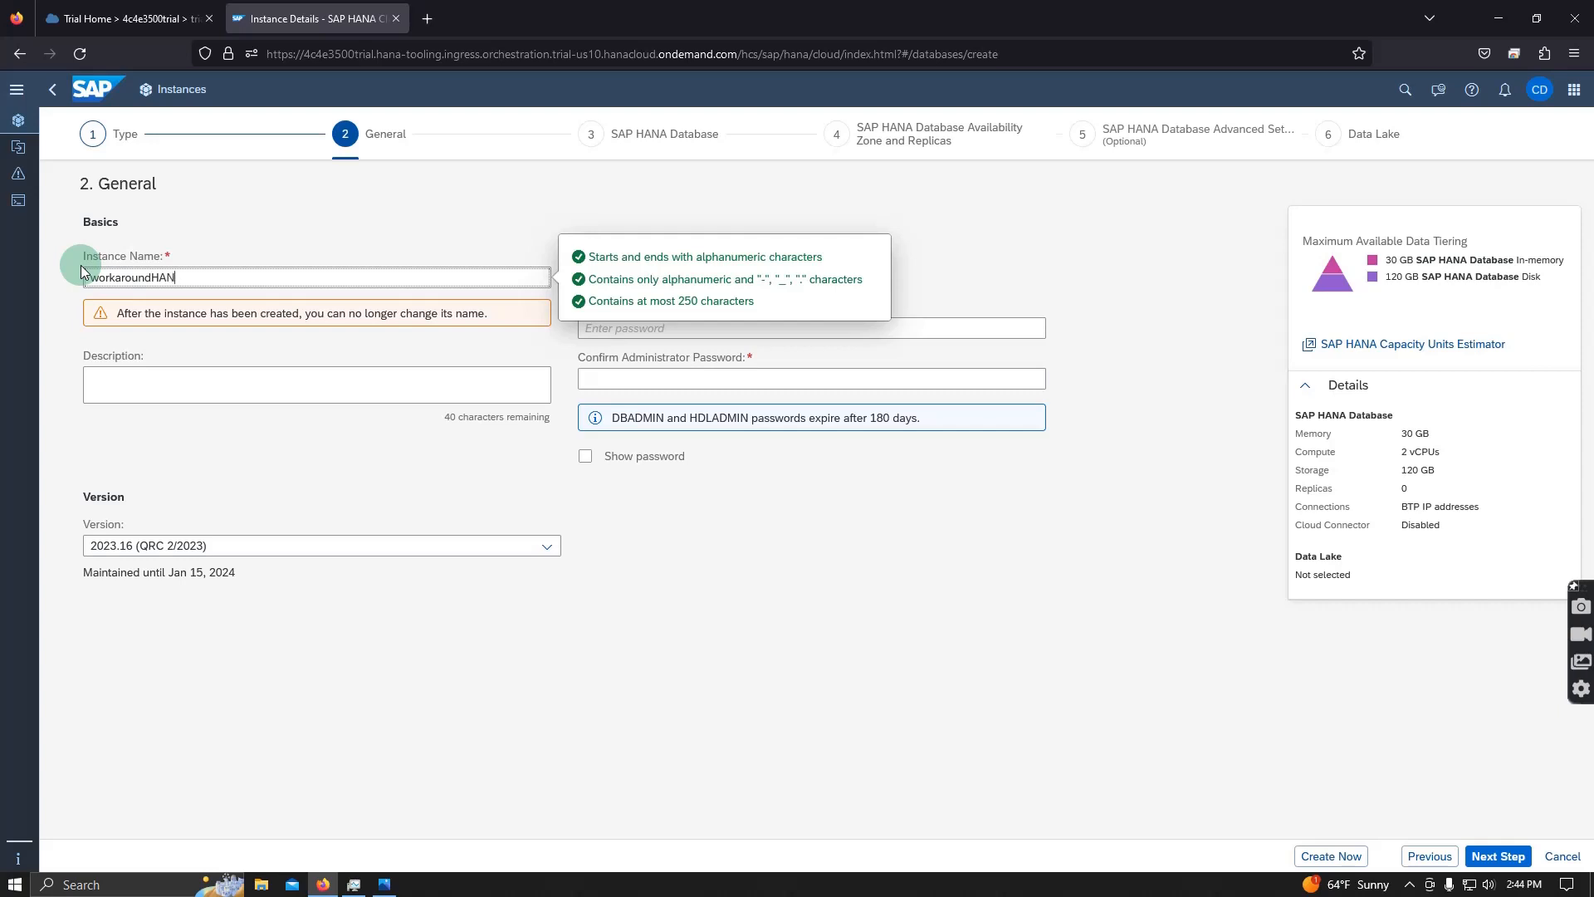
left_click_drag(227, 273, 10, 259)
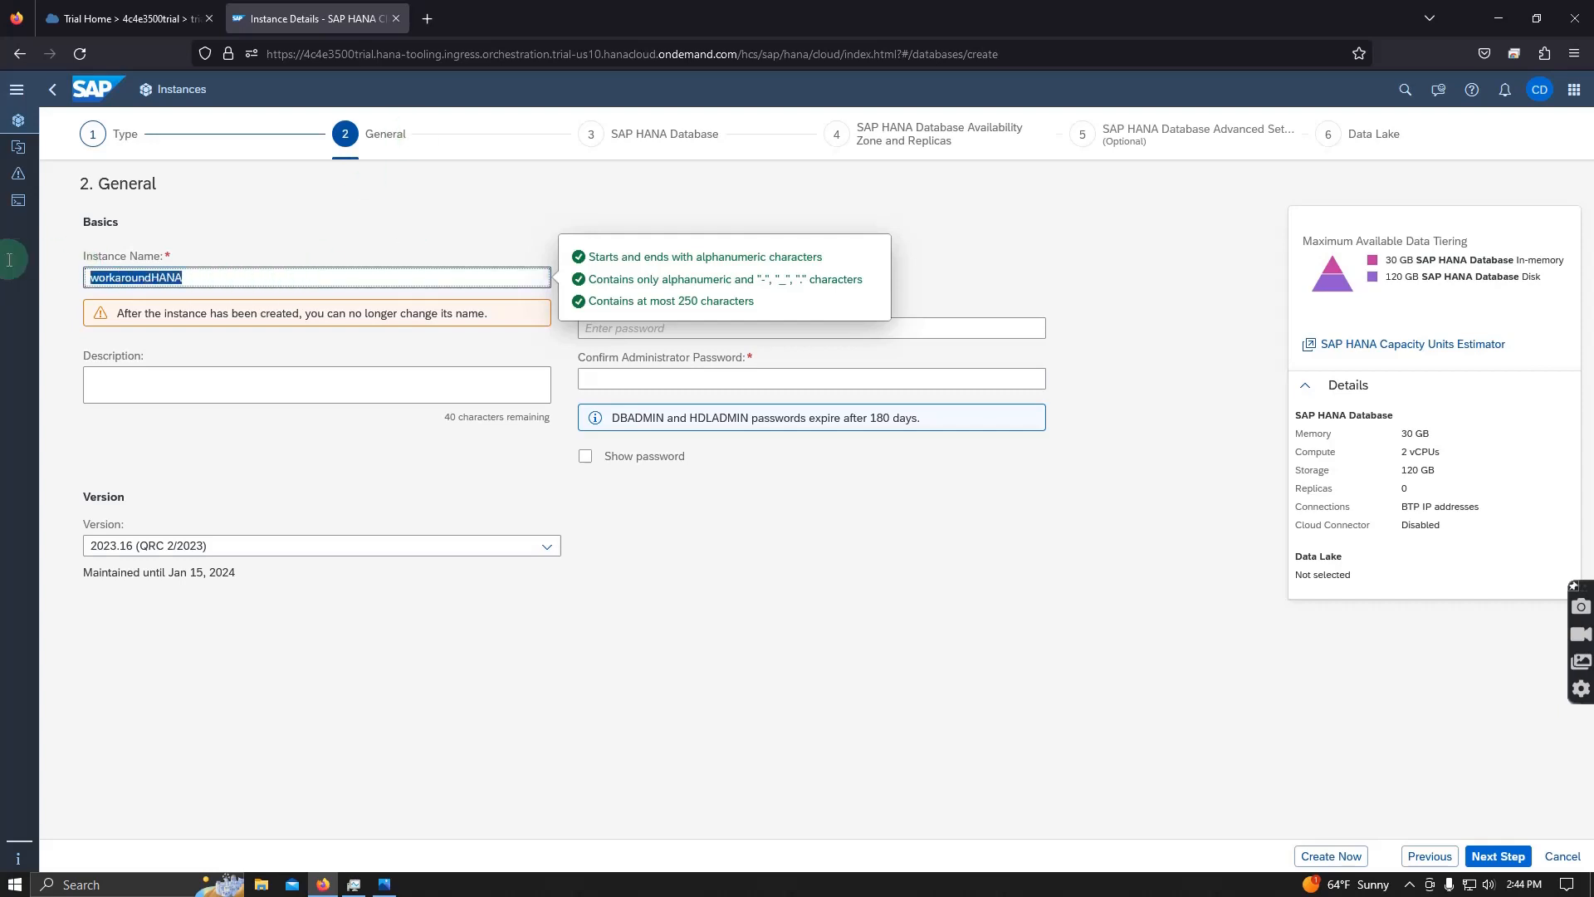
key("ctrl+c")
left_click(100, 380)
key("ctrl+v")
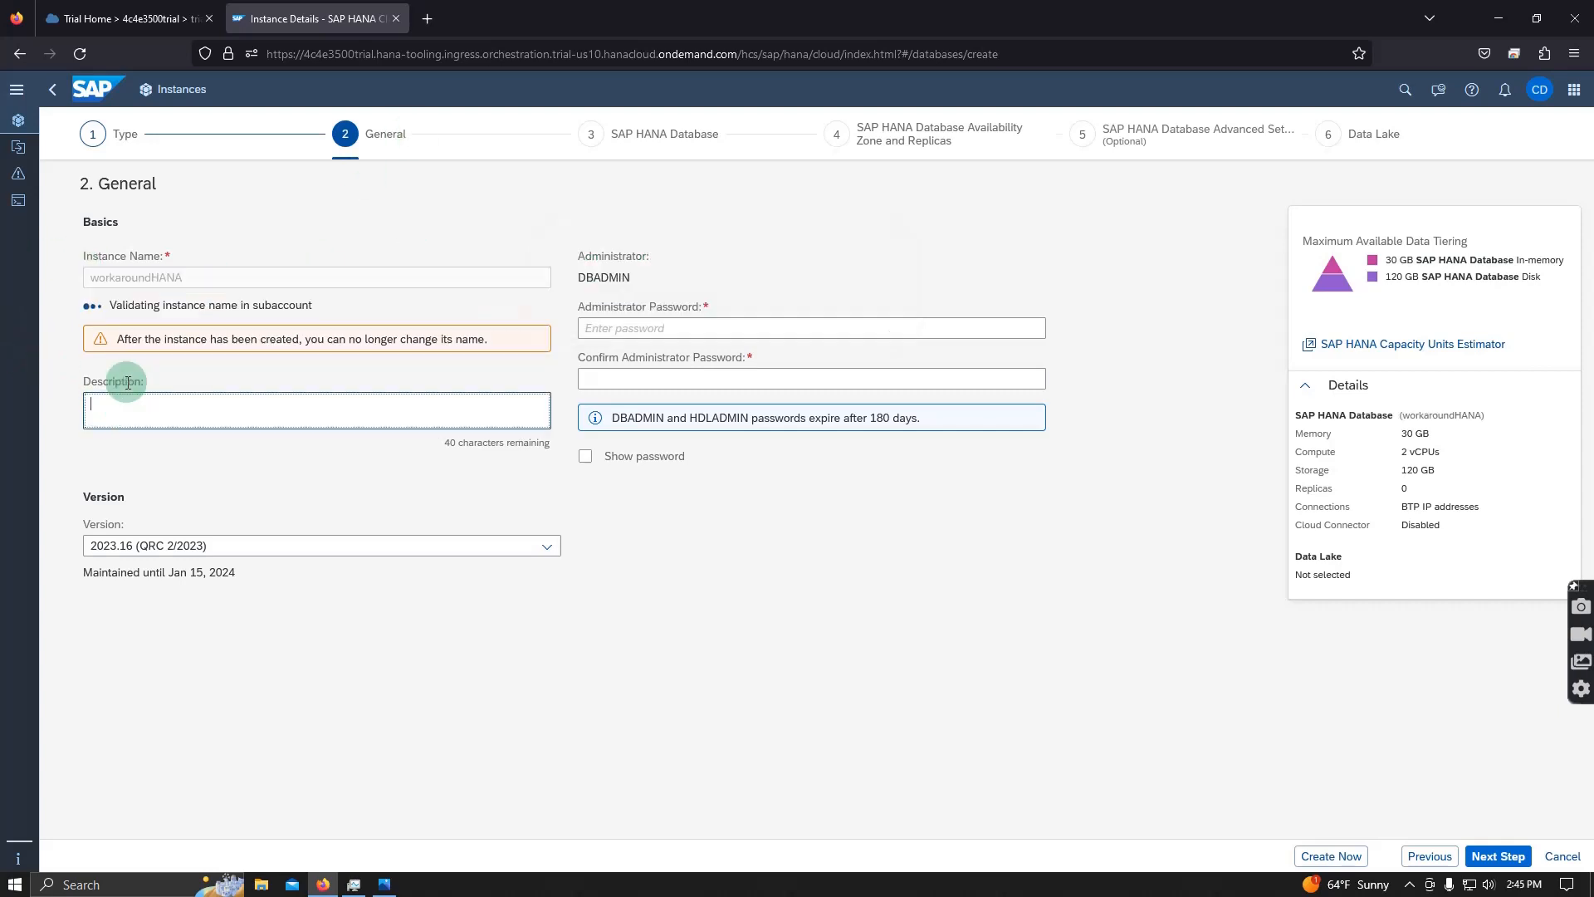
- Enter and confirm the DBADMIN administrator password, then continue
left_click(683, 327)
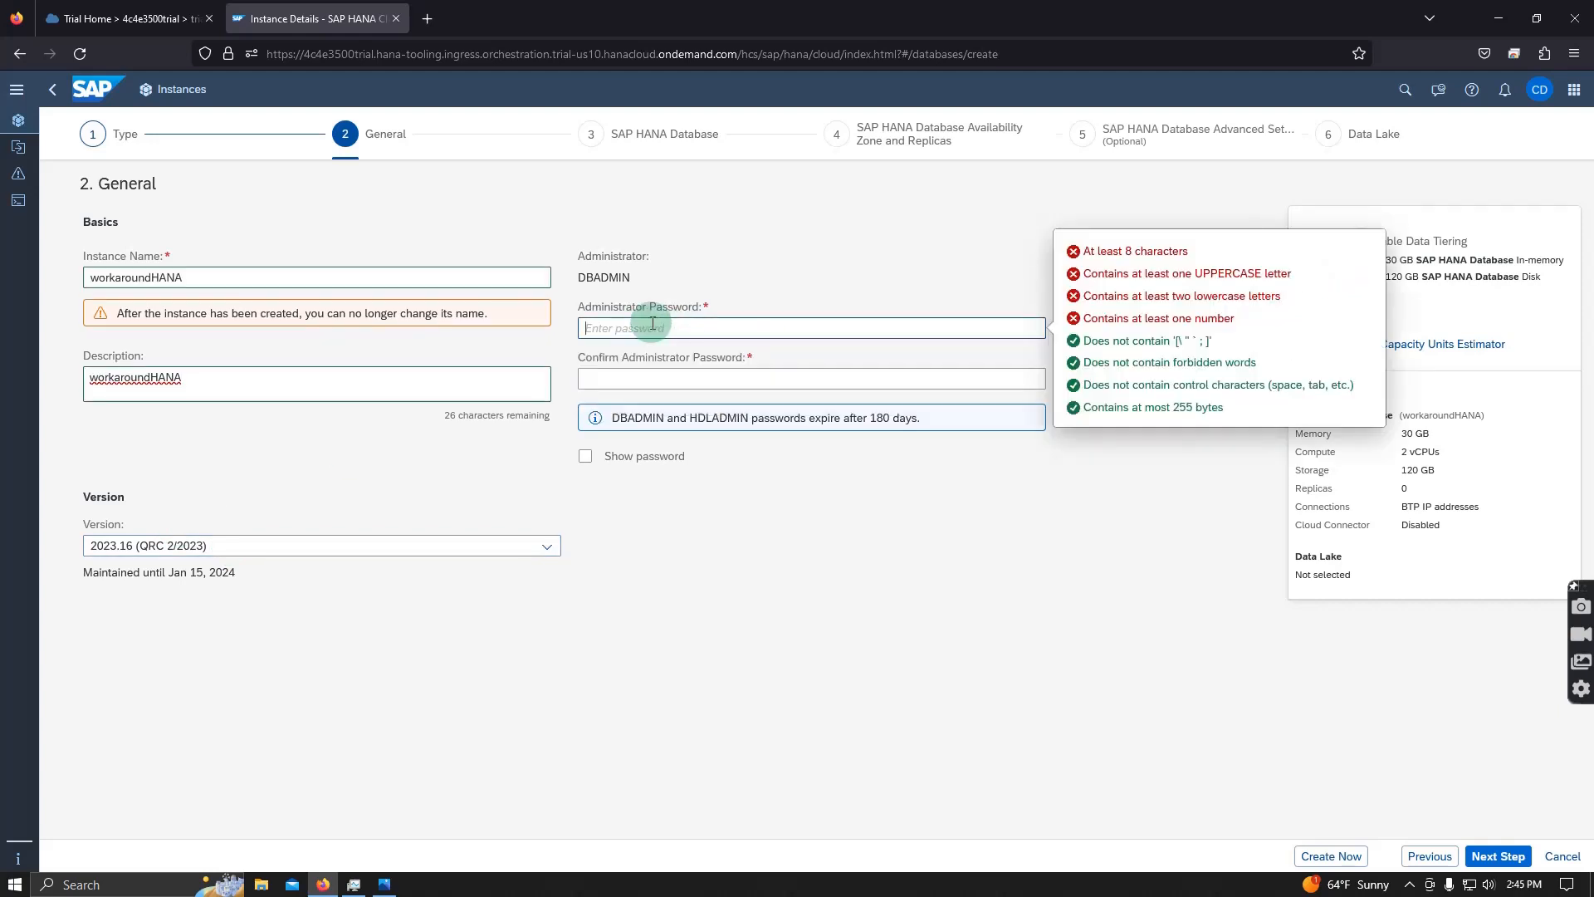
type("W")
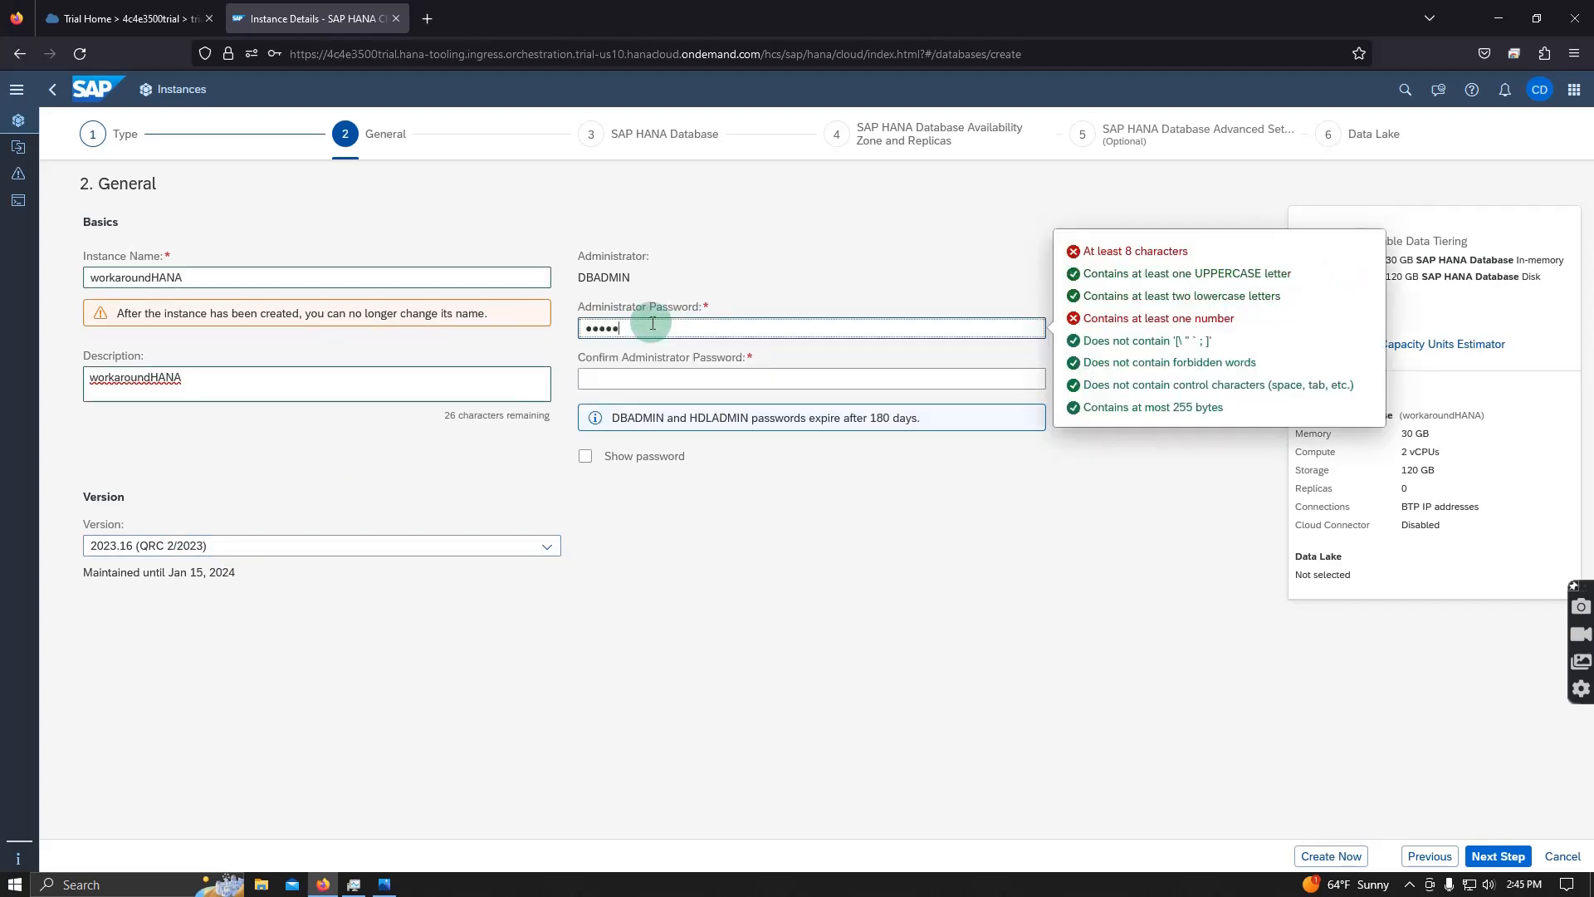
key("Tab")
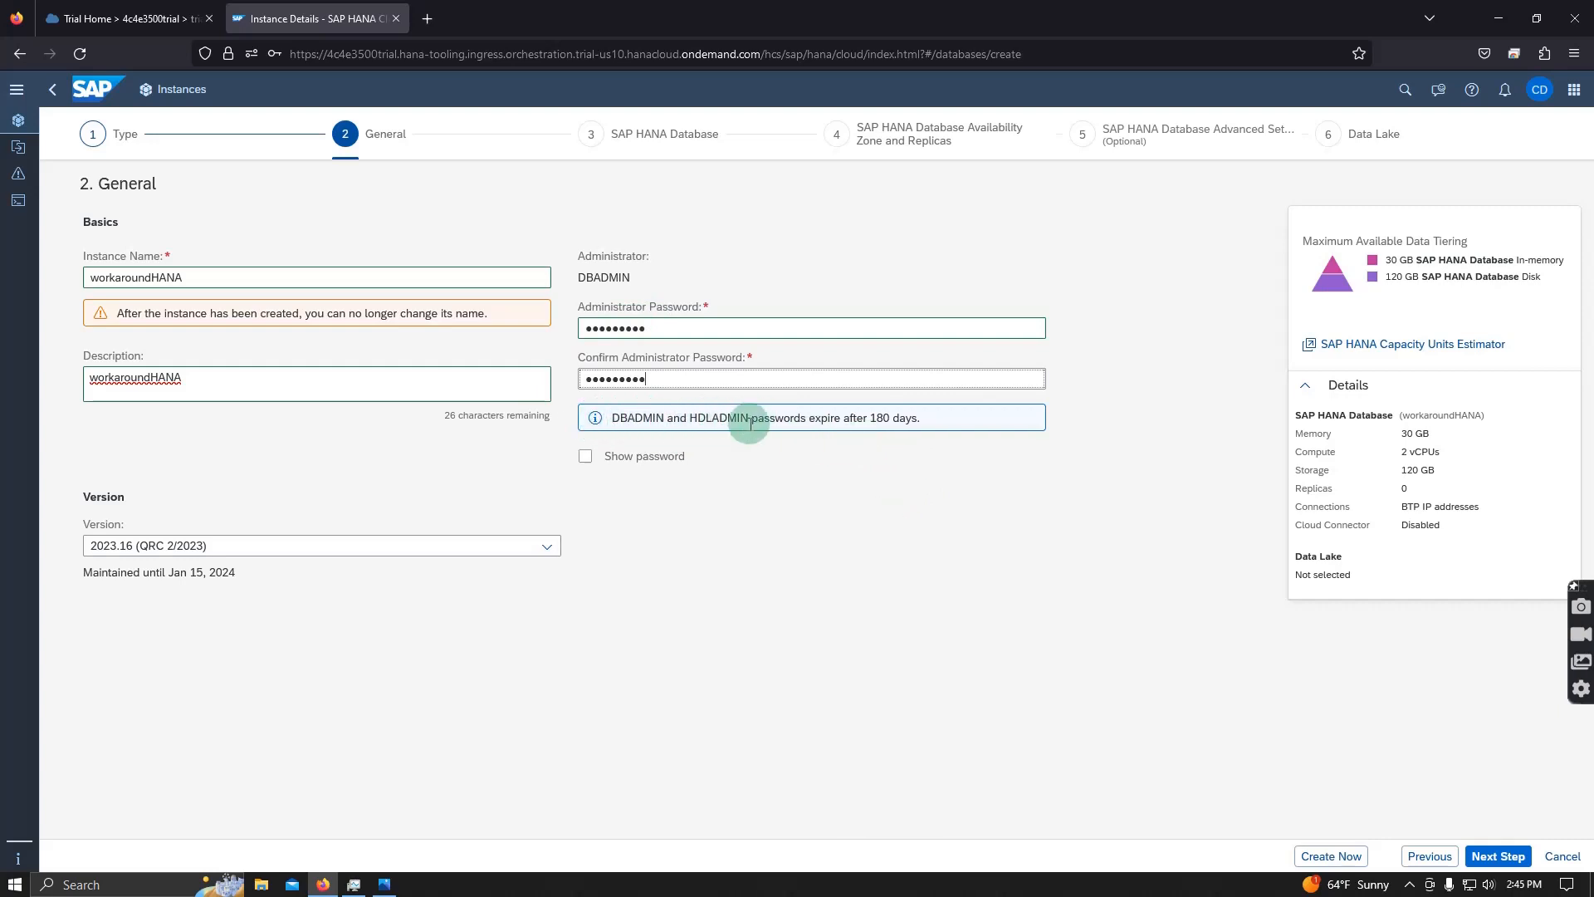
left_click(1507, 857)
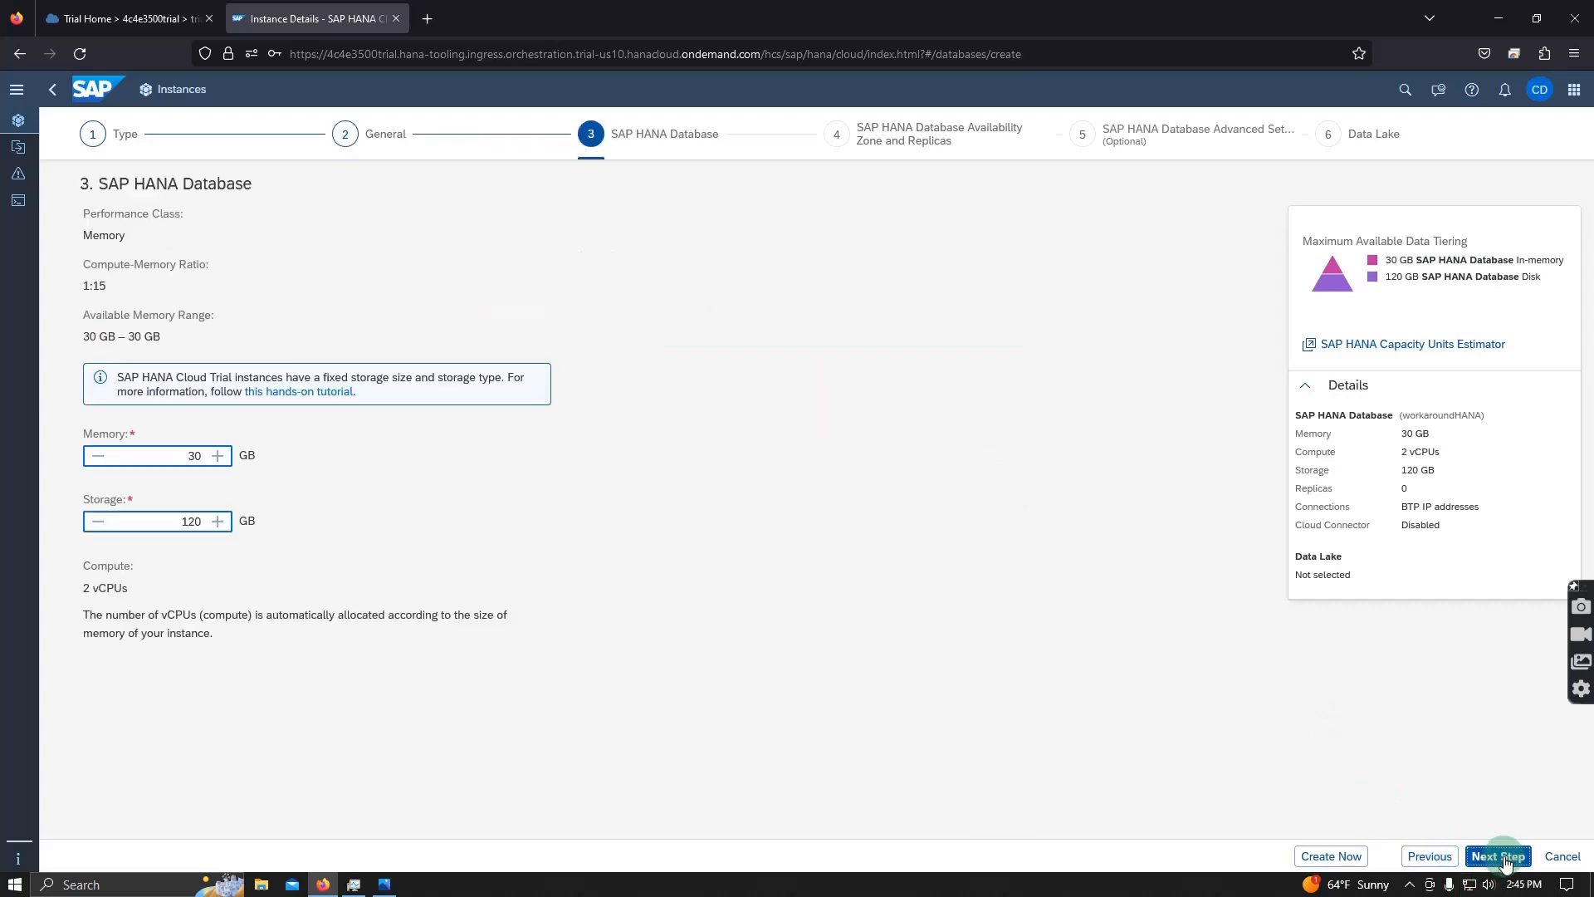
- Keep the default memory and storage sizes and availability zone settings
left_click(216, 455)
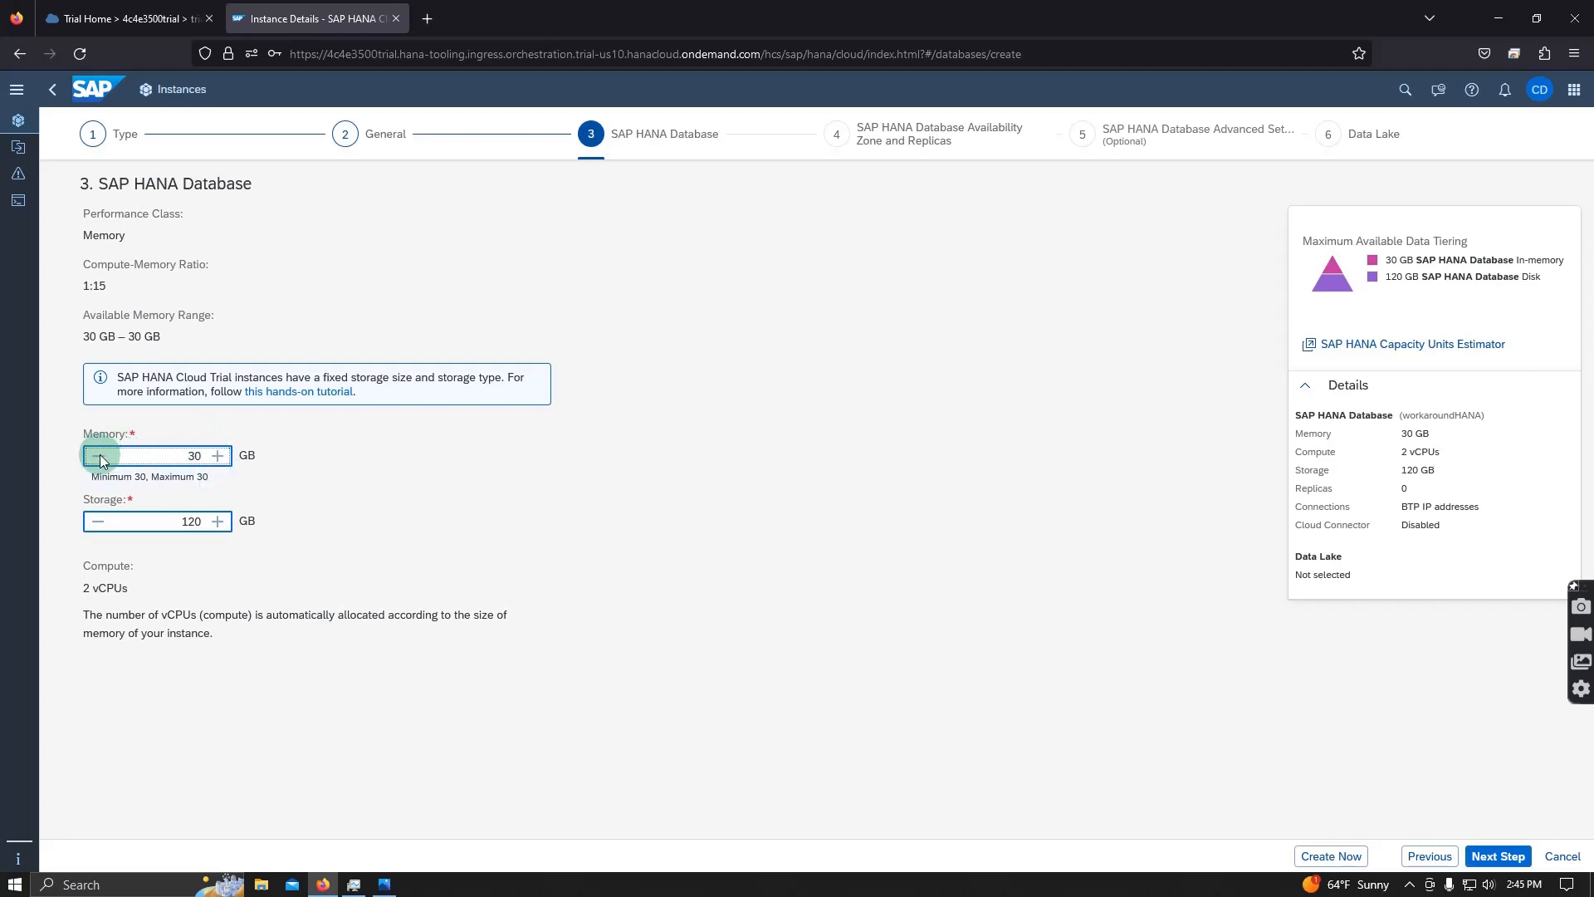
left_click(216, 521)
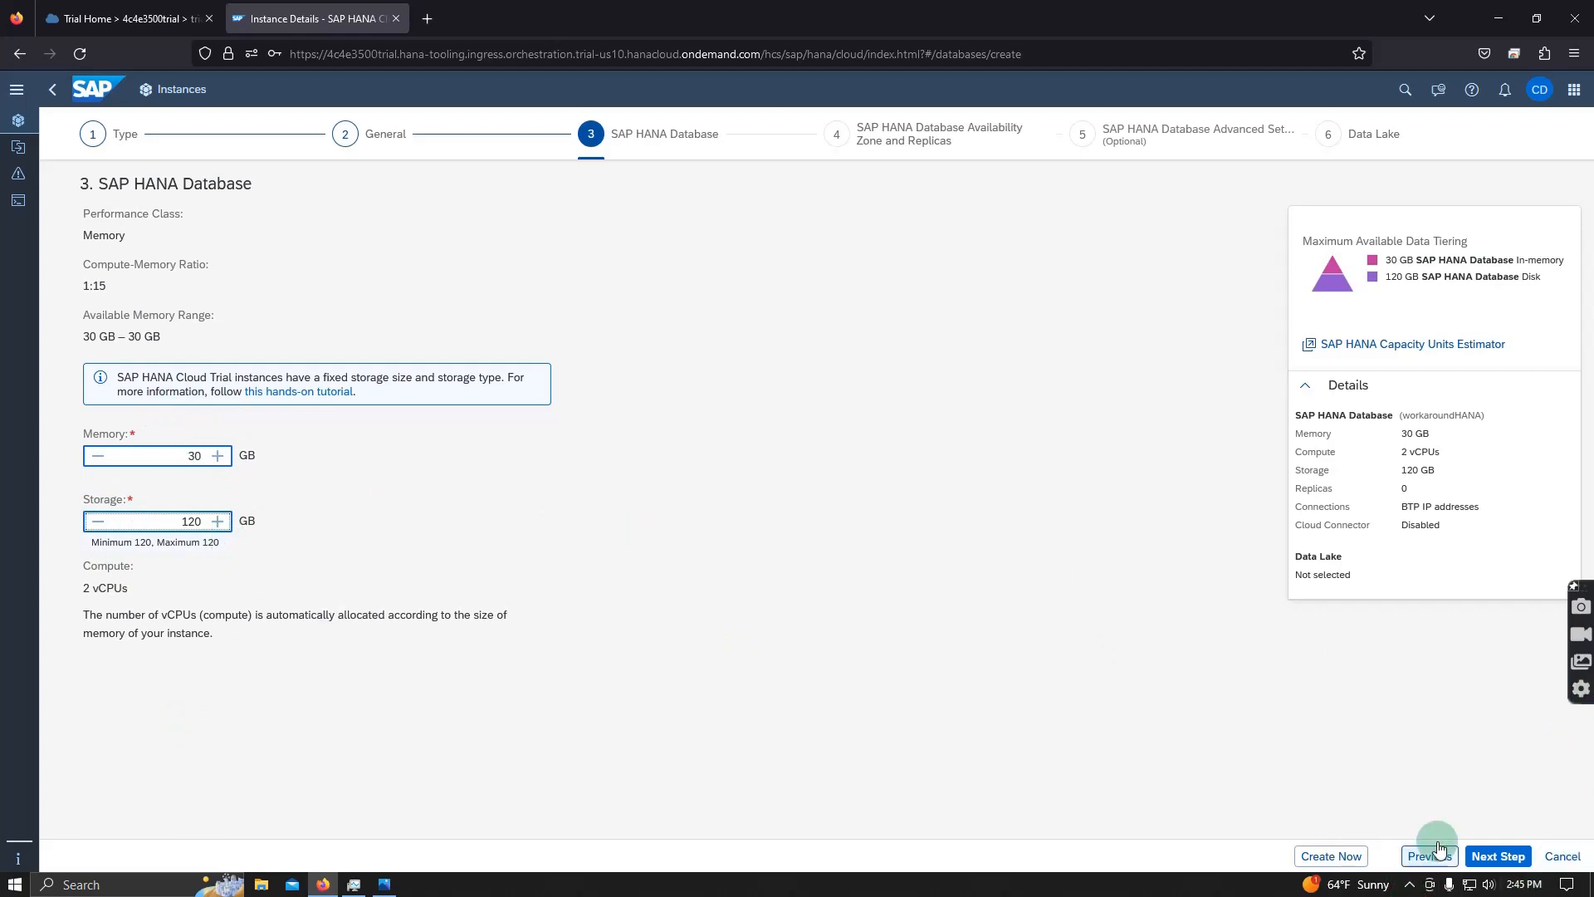
left_click(1509, 864)
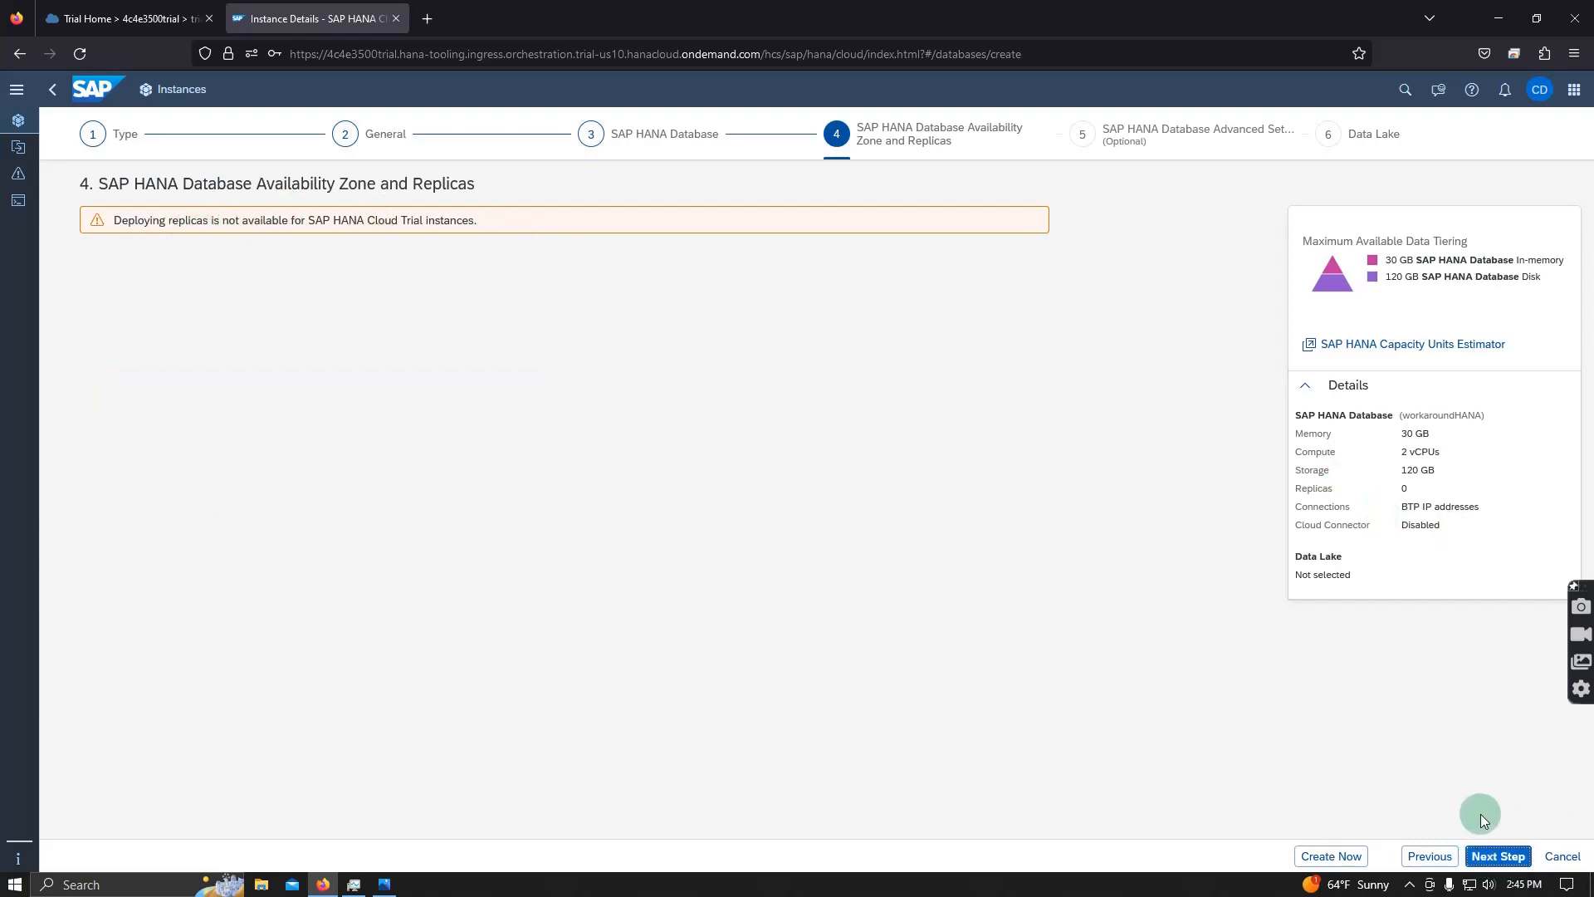
left_click(1501, 858)
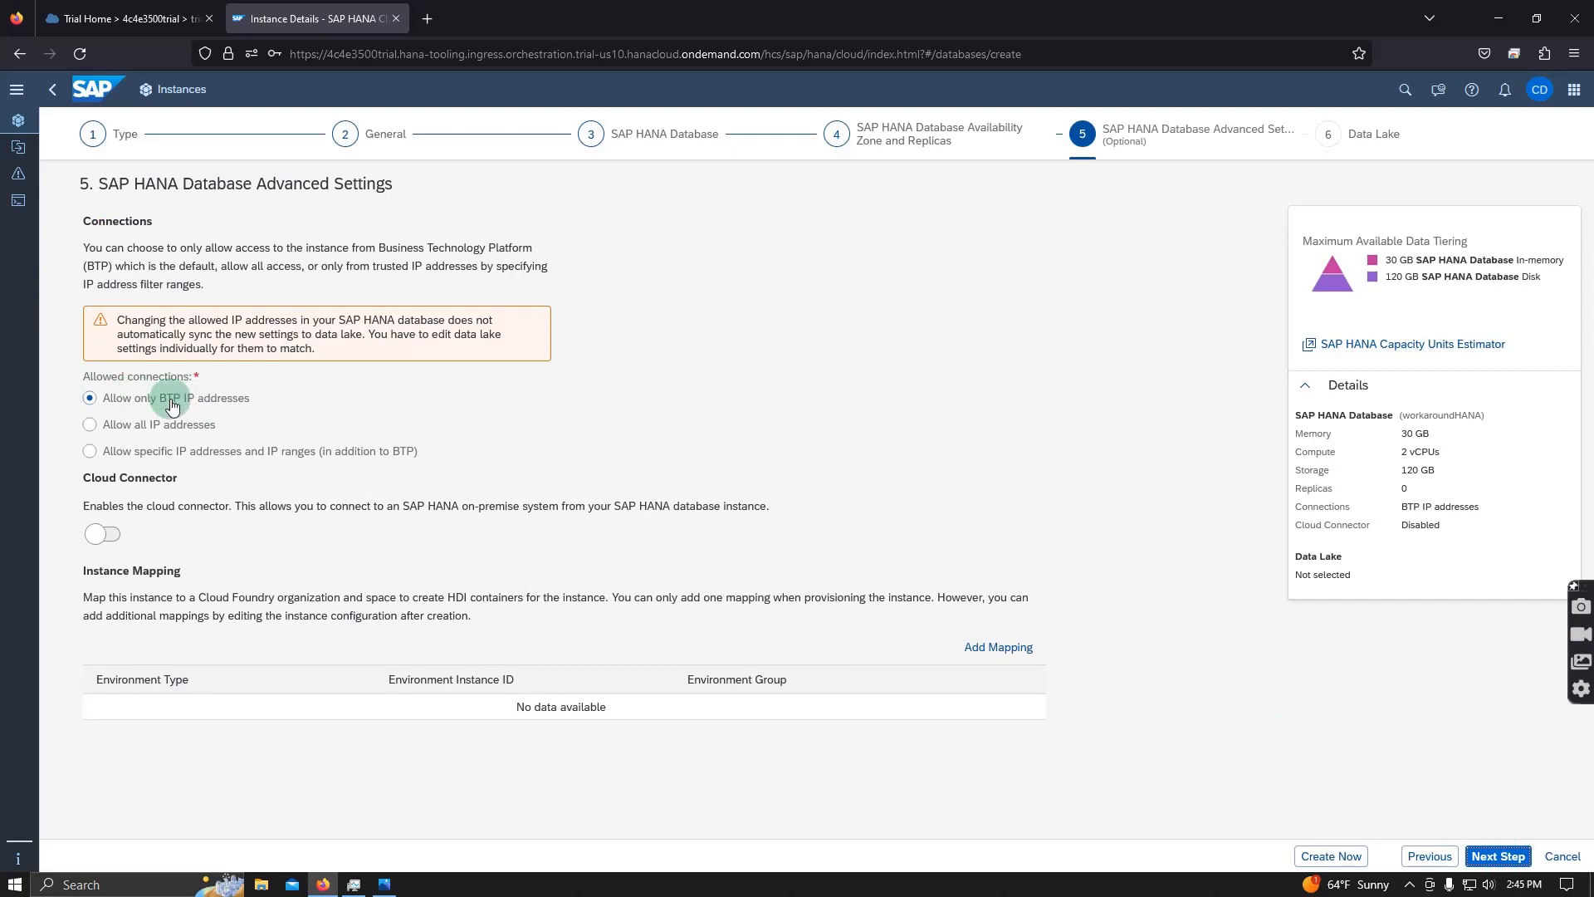
- Leave Cloud Connector disabled in advanced settings and continue to the Data Lake step
left_click(105, 544)
left_click(104, 544)
left_click(1489, 856)
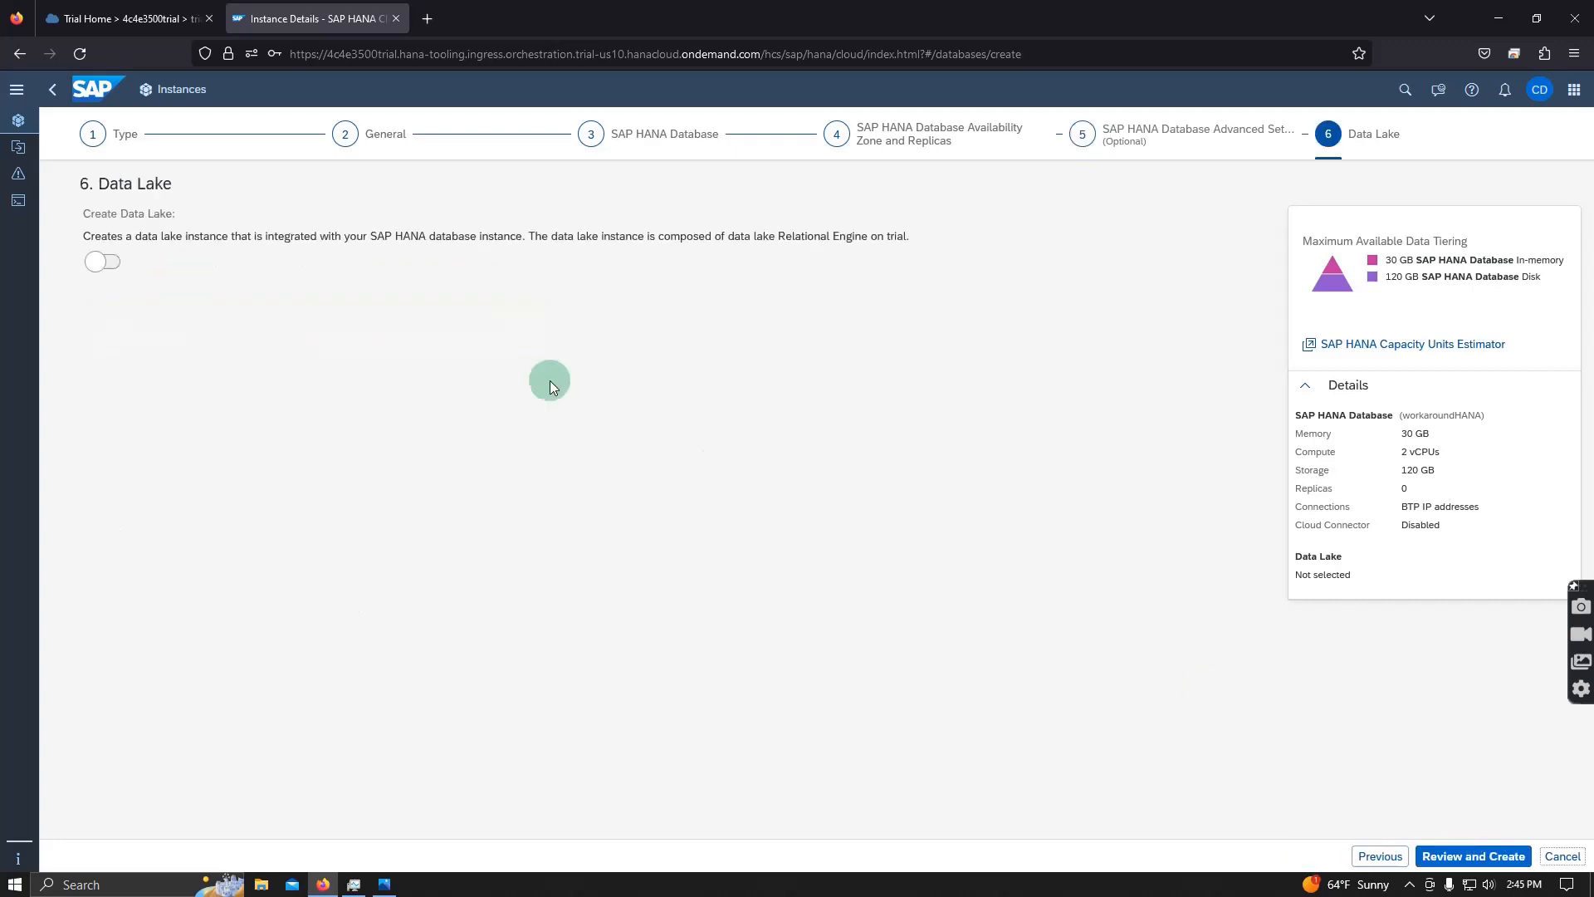
- Enable the integrated data lake and name it workaroundHANA_DL
left_click(109, 261)
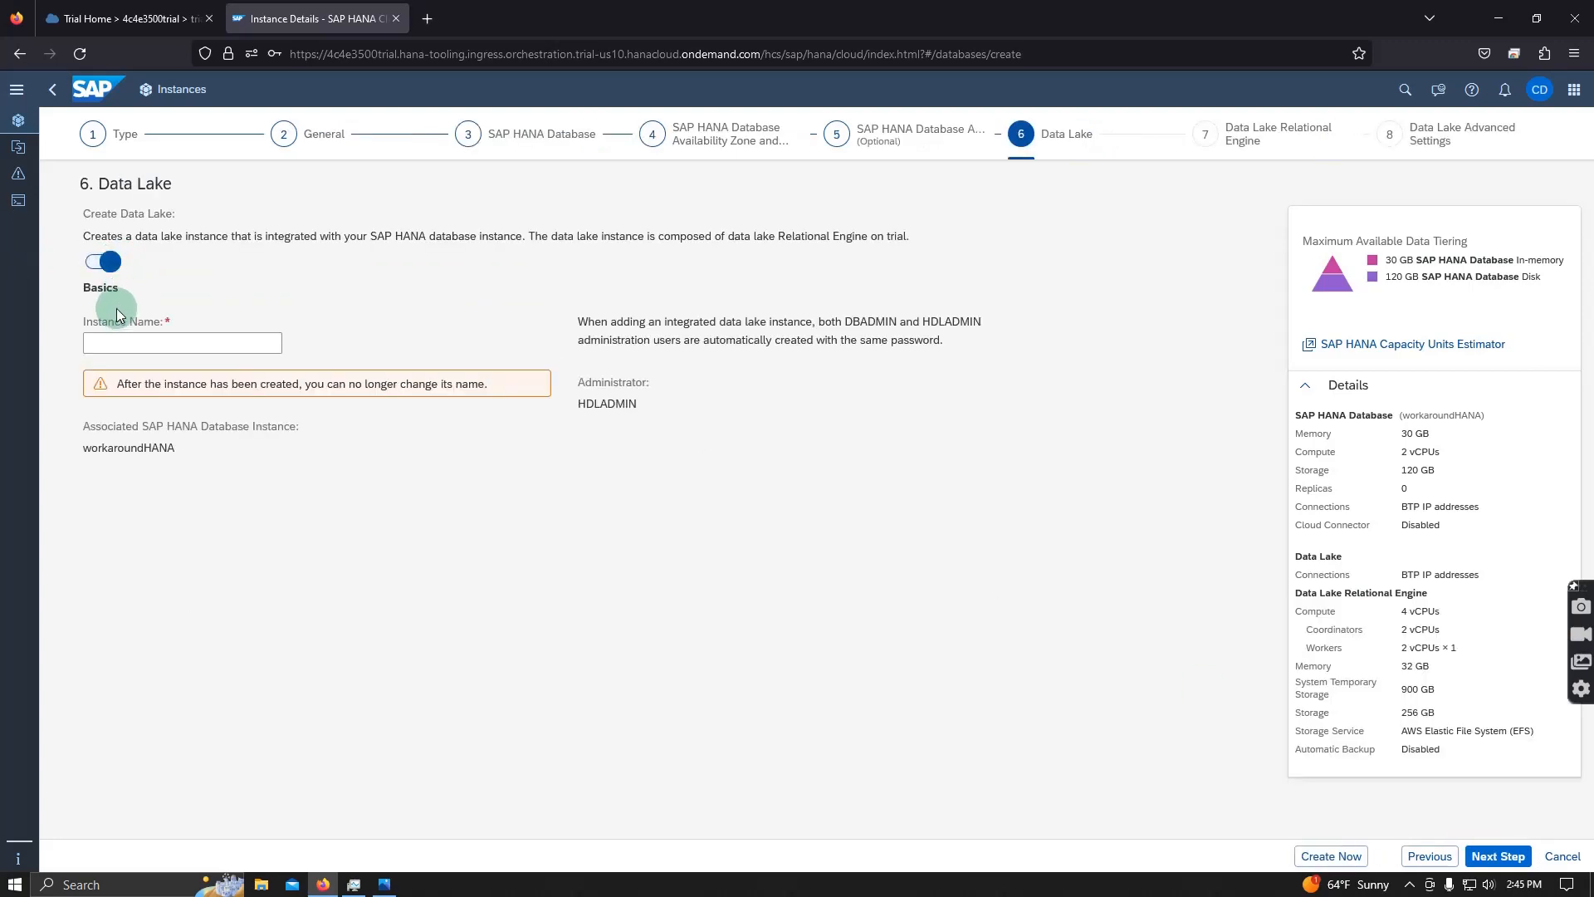
left_click(116, 345)
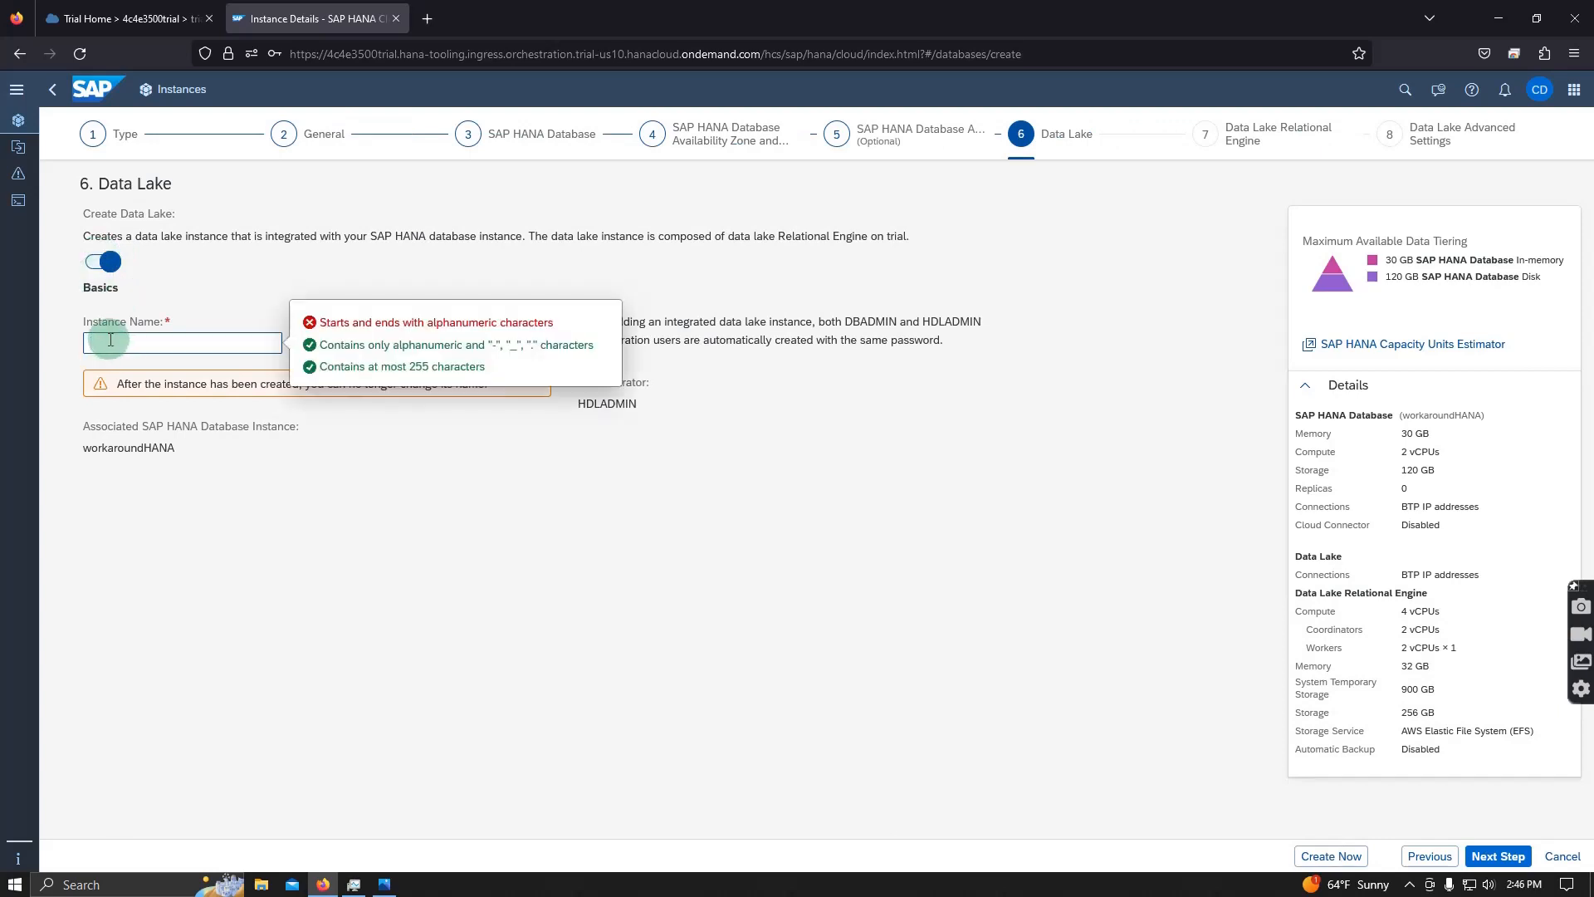
key("ctrl+v")
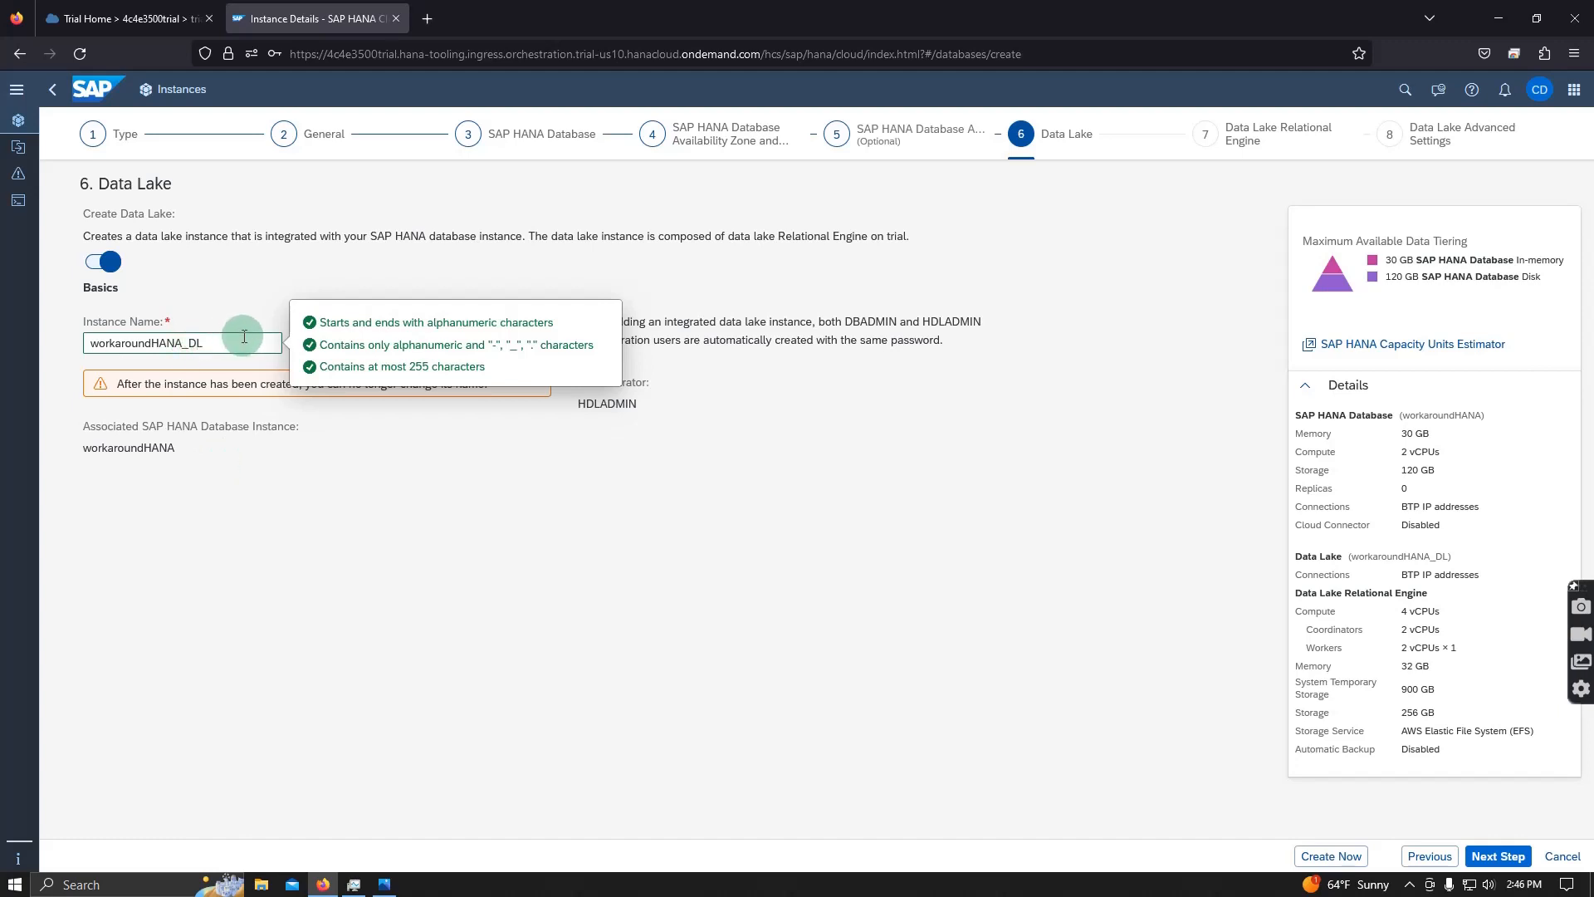
left_click(344, 479)
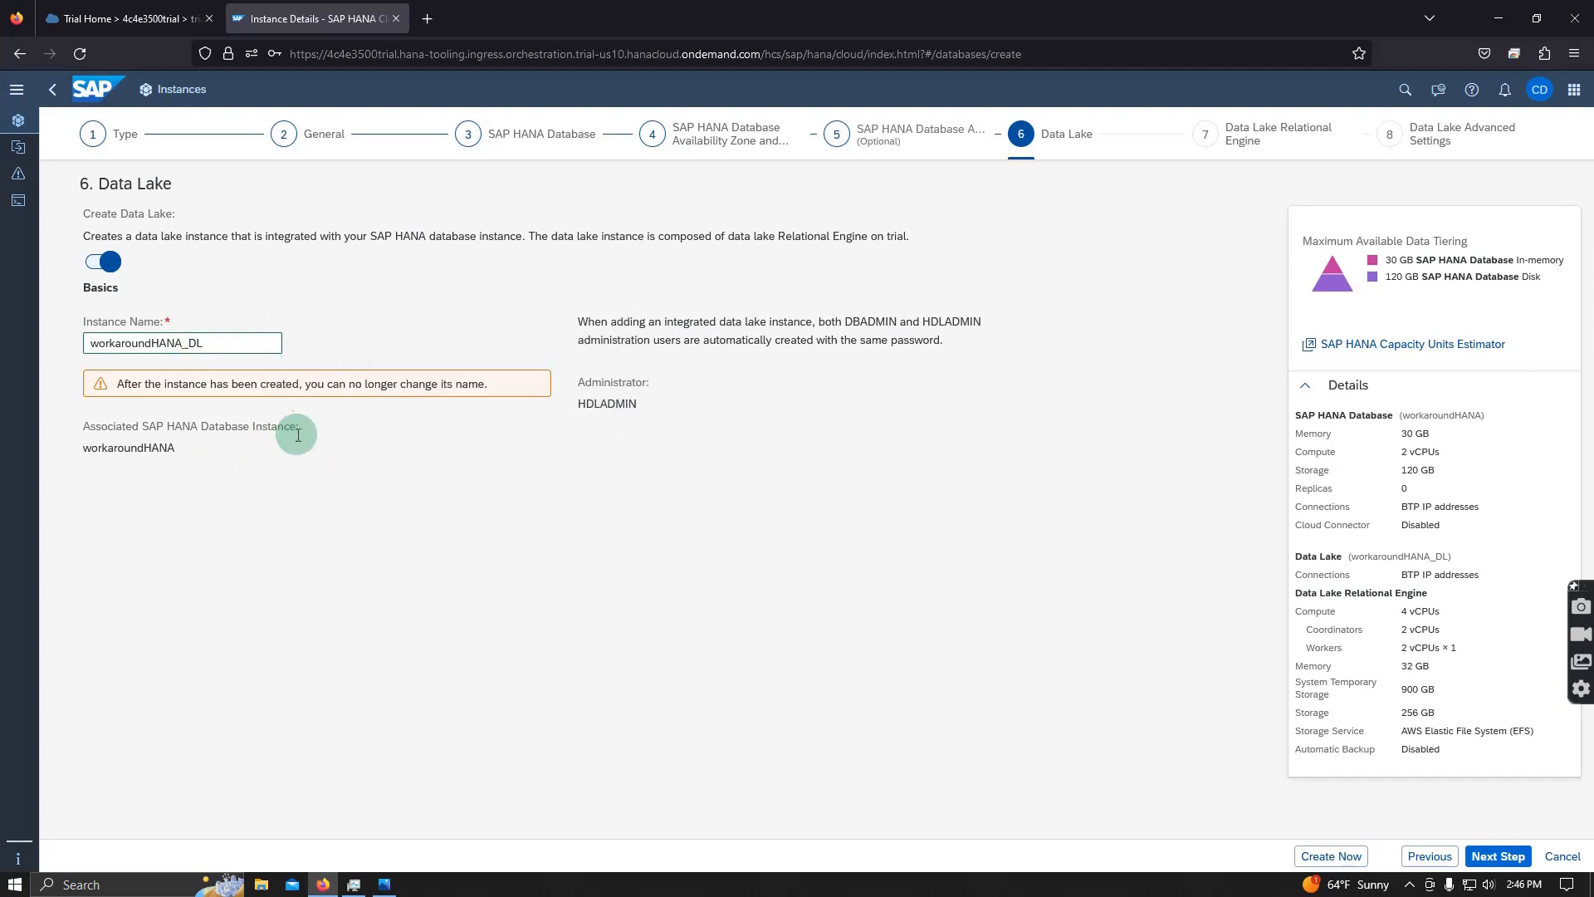
left_click(1498, 856)
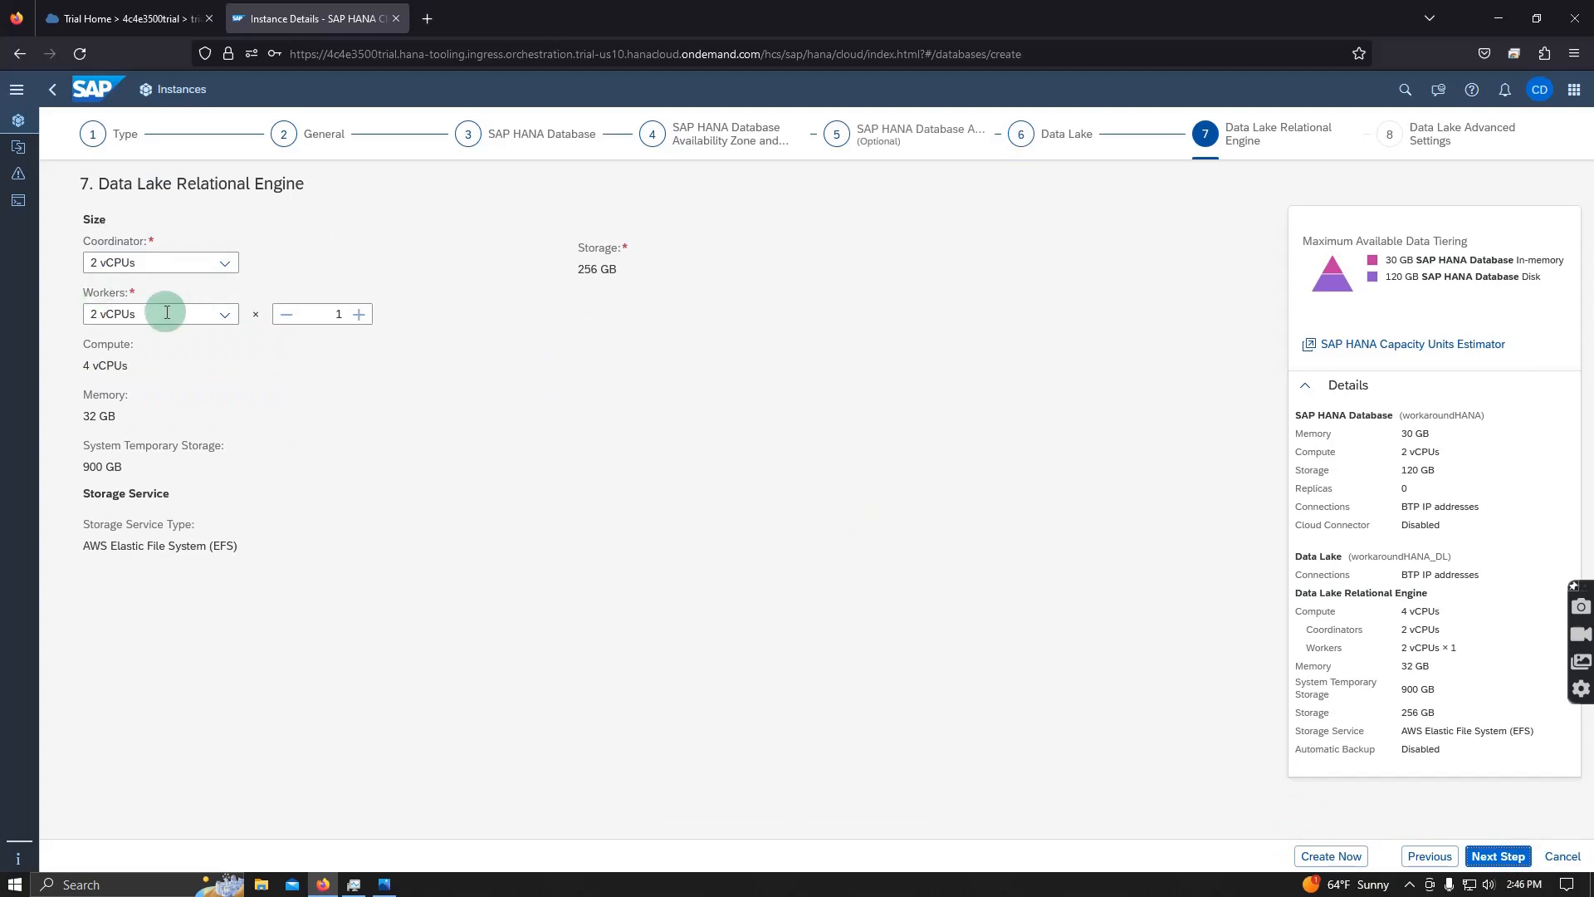
- Keep the default 4-vCPU, 256 GB relational engine sizing and go on to advanced settings
left_click(223, 315)
left_click(342, 427)
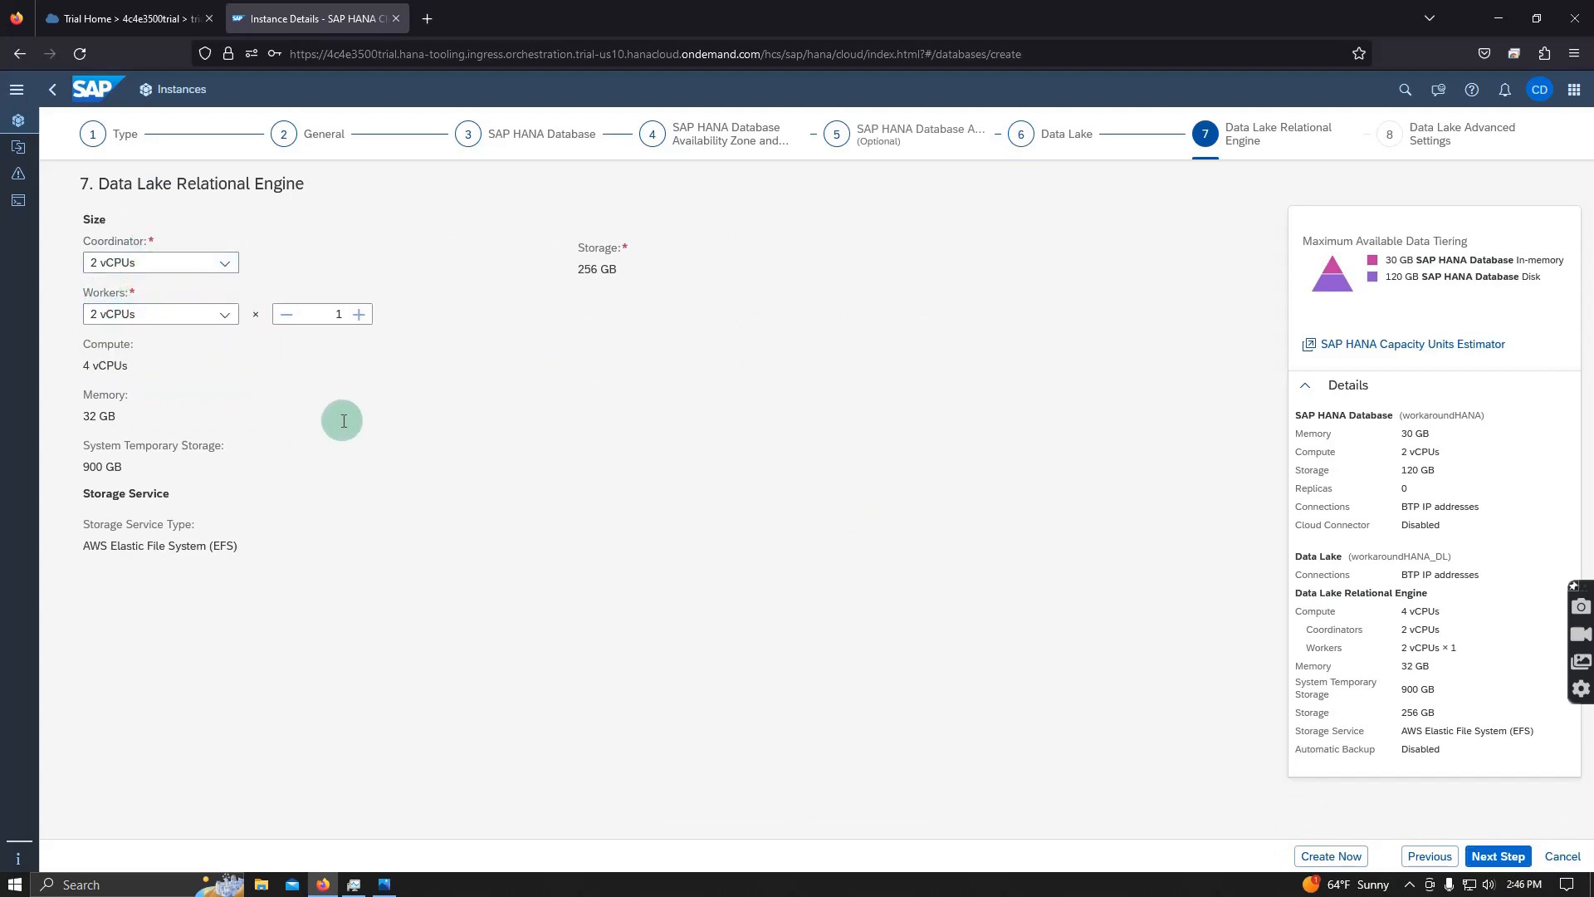
left_click(1509, 860)
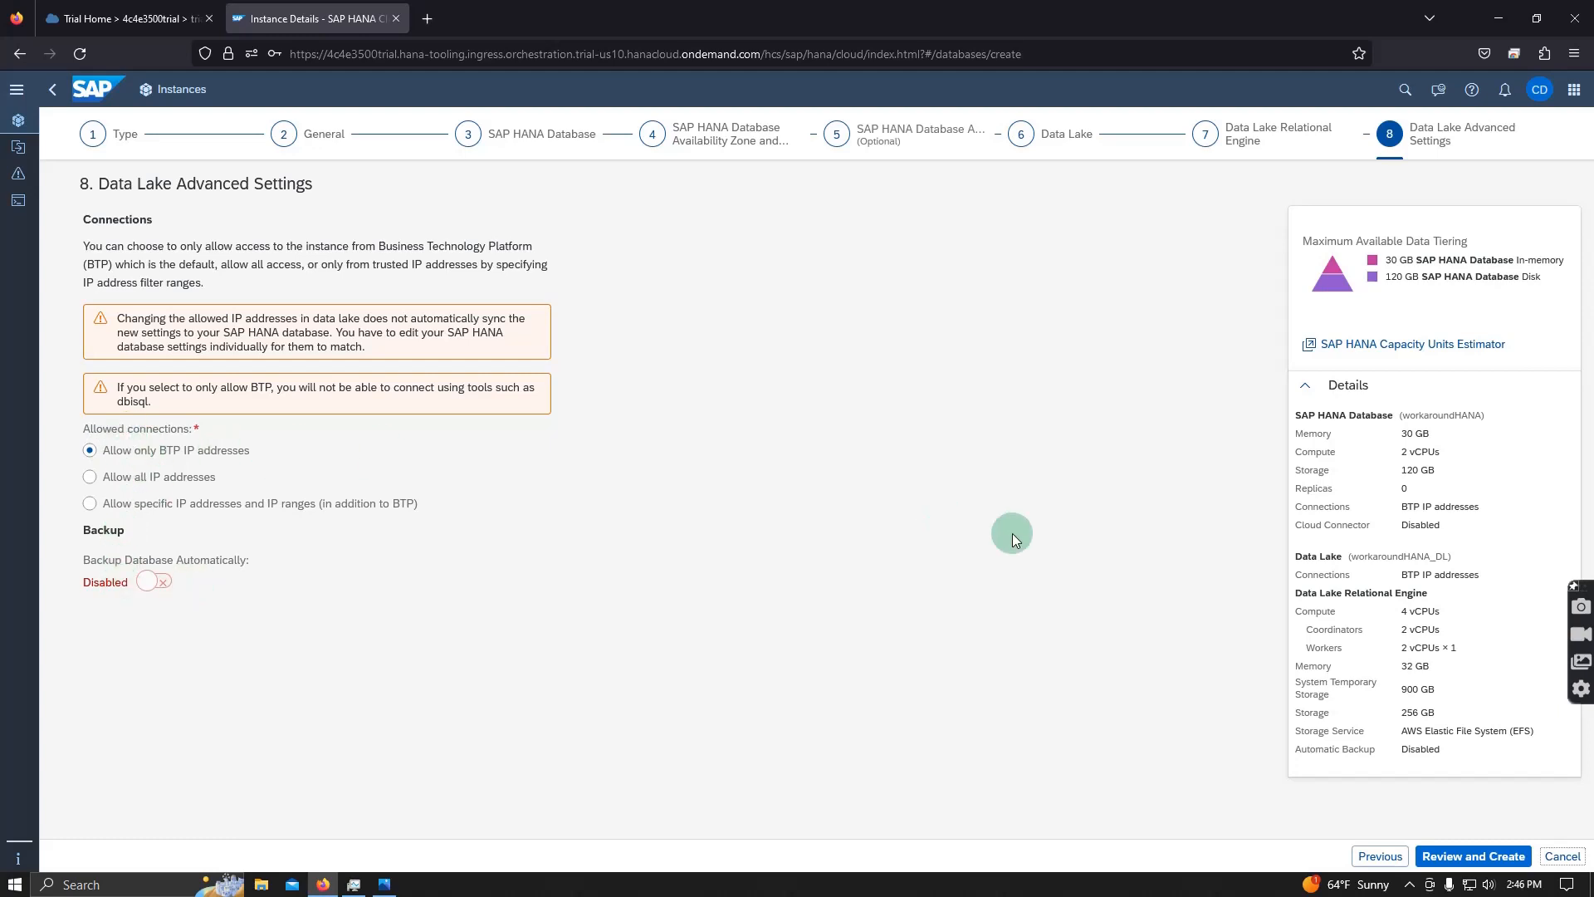
- Review the summary and create workaroundHANA together with the workaroundHANA_DL data lake
left_click(1467, 856)
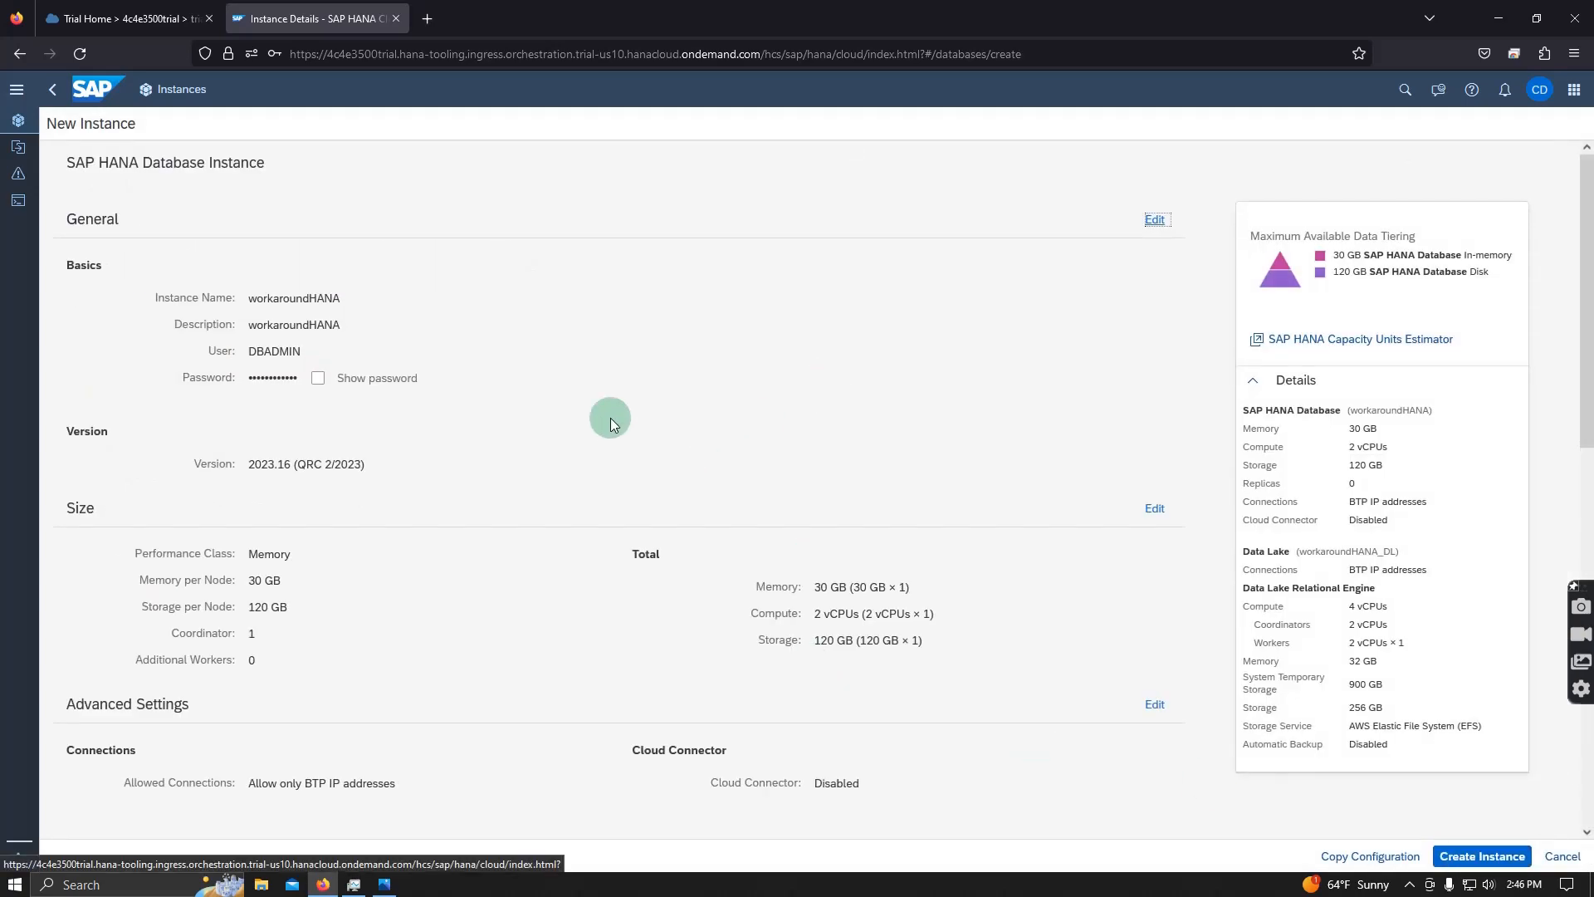
scroll(631, 390, "down", 10)
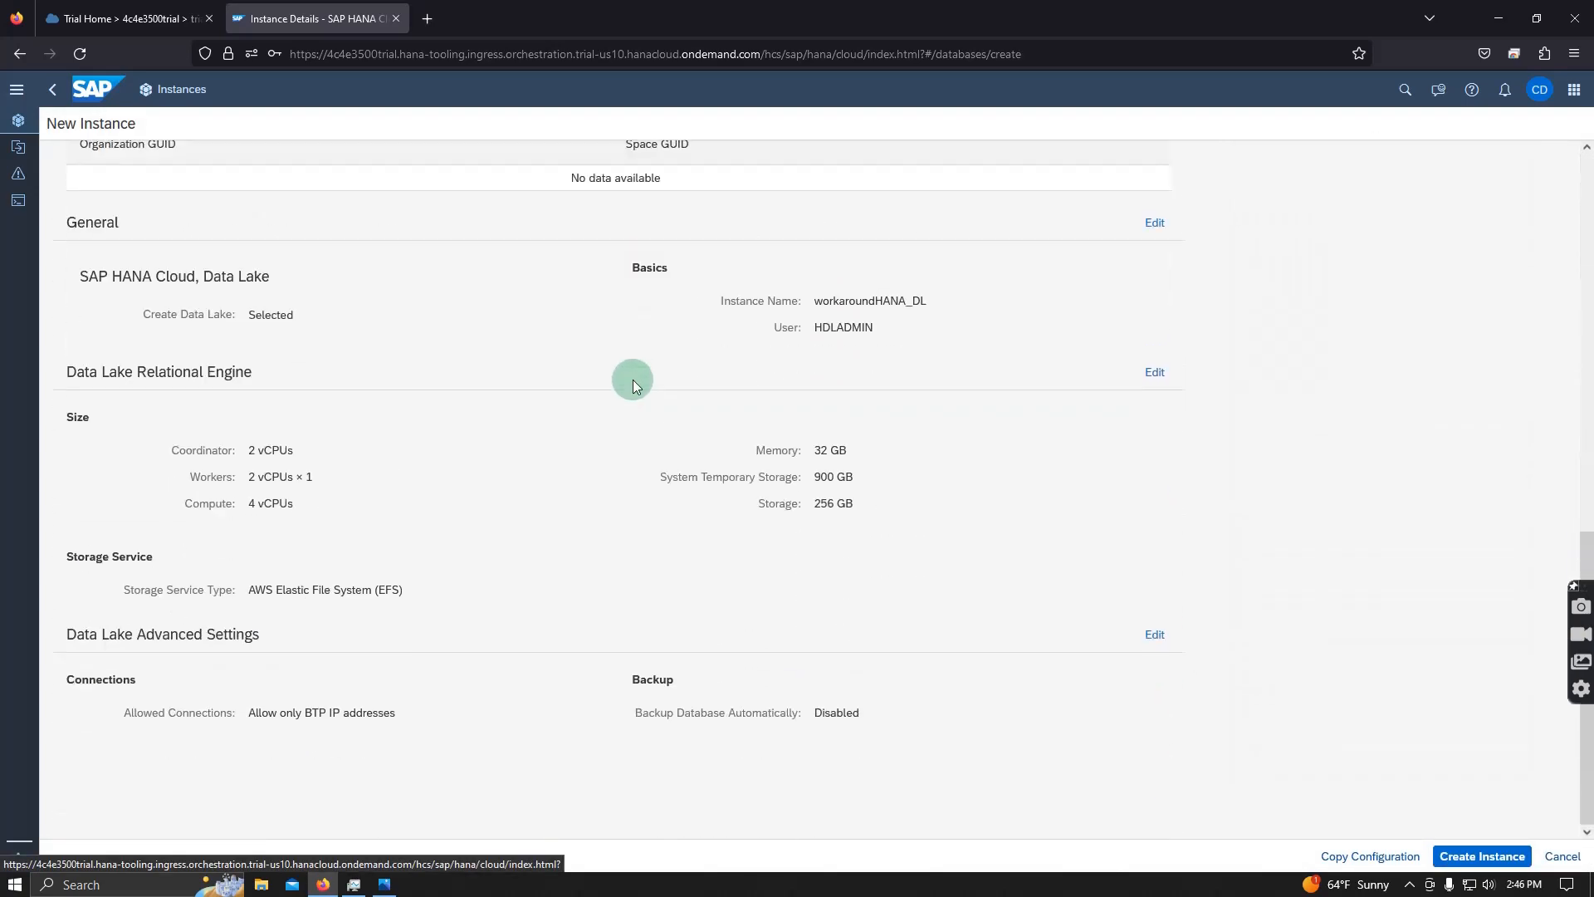
left_click(1499, 856)
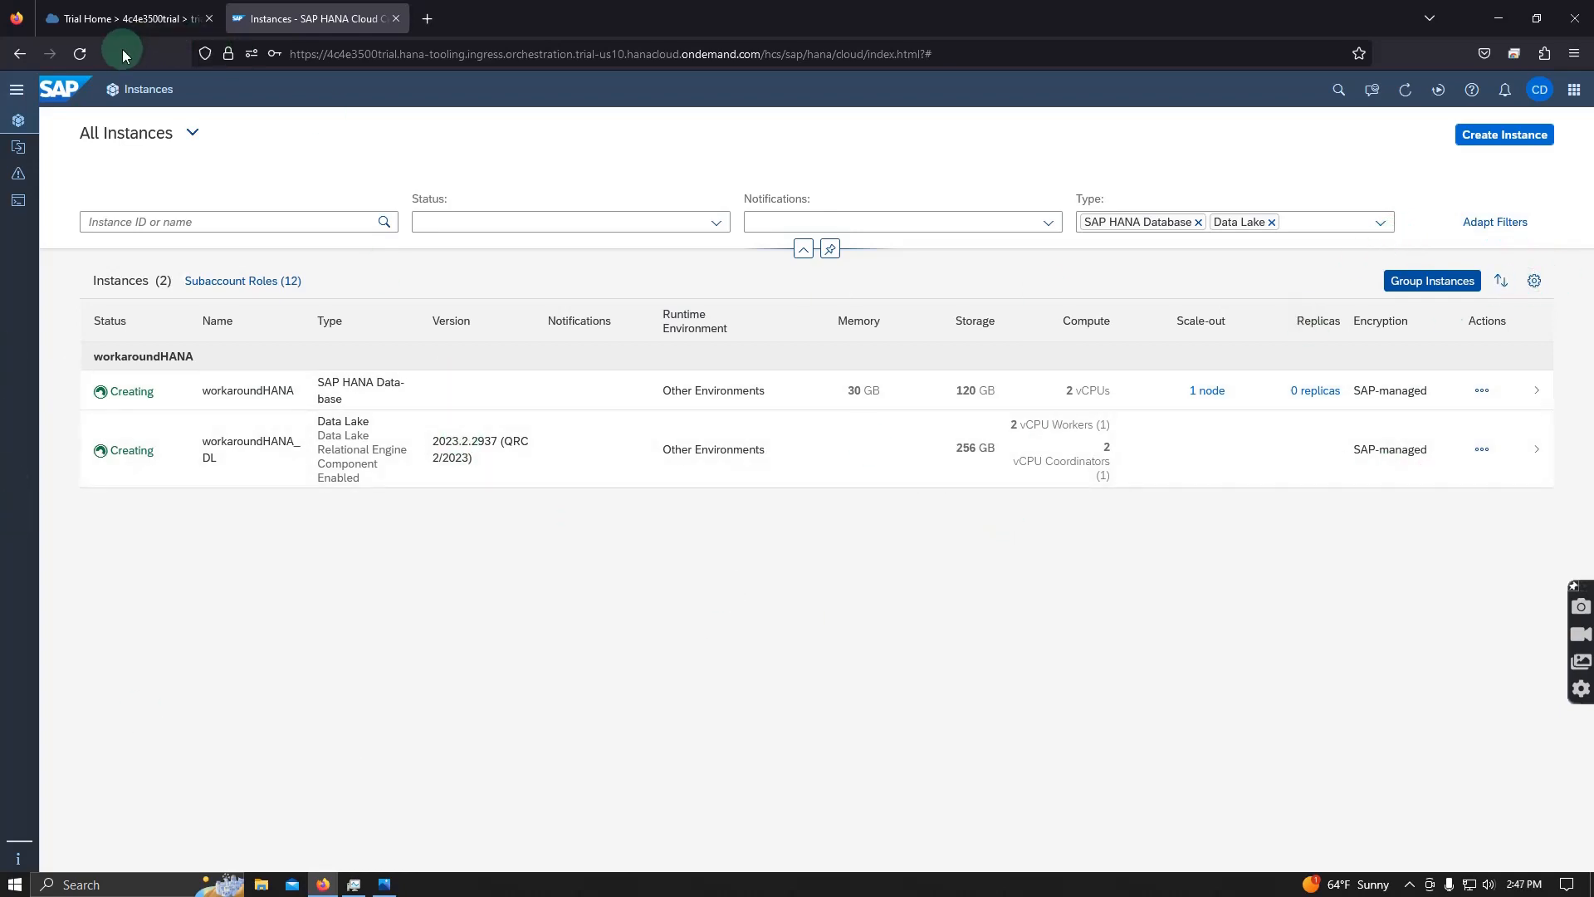
- Reload SAP HANA Cloud Central until workaroundHANA and workaroundHANA_DL both show Running
left_click(78, 52)
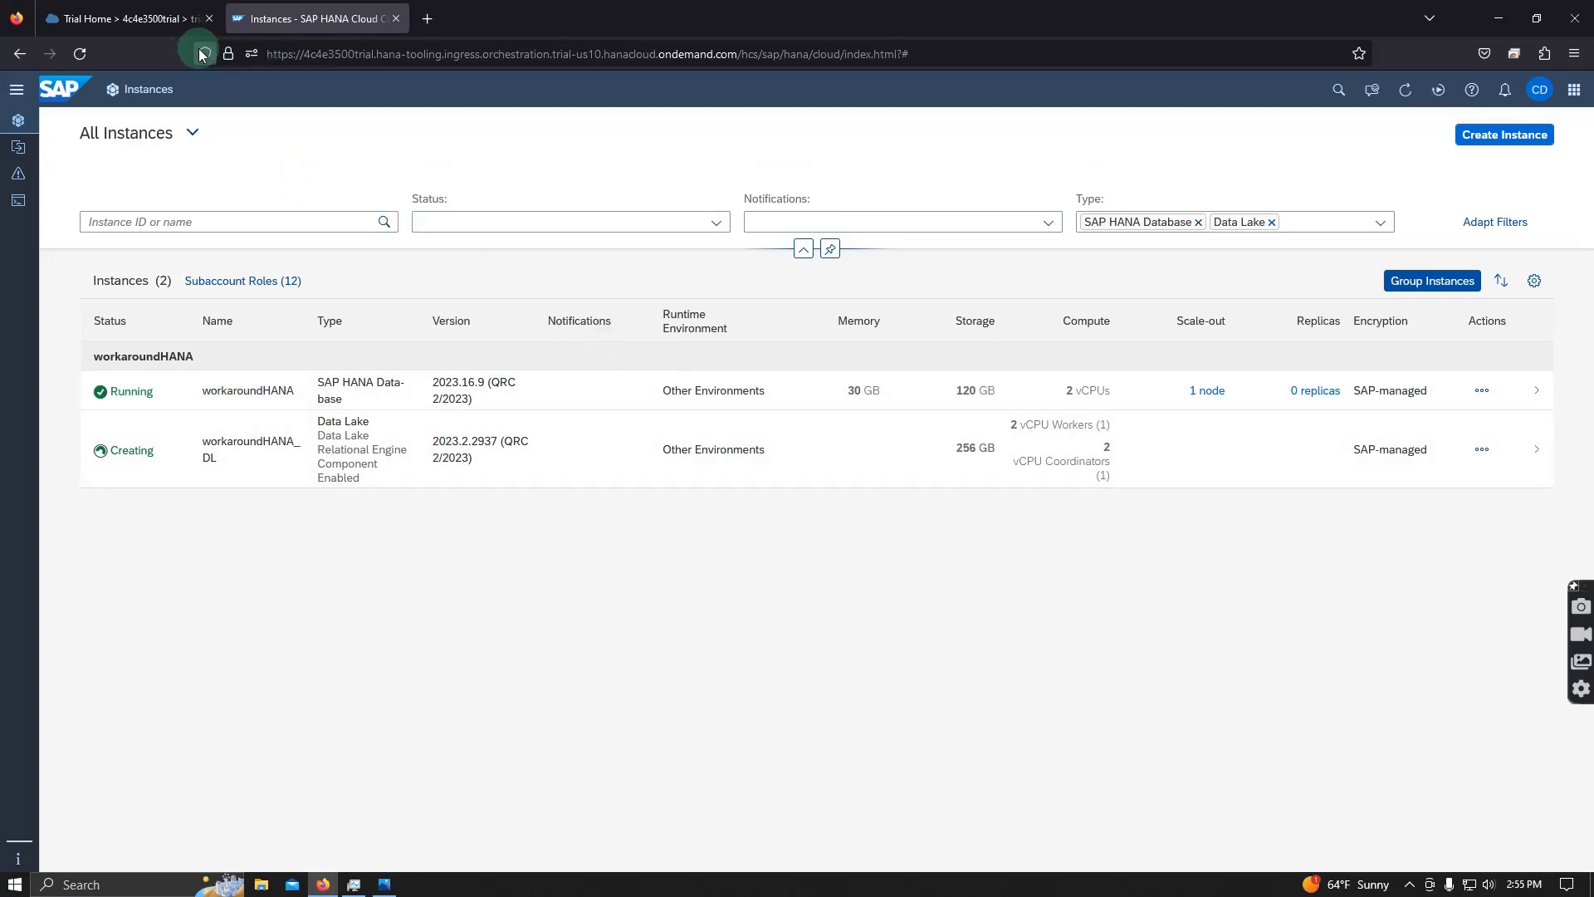
left_click(81, 53)
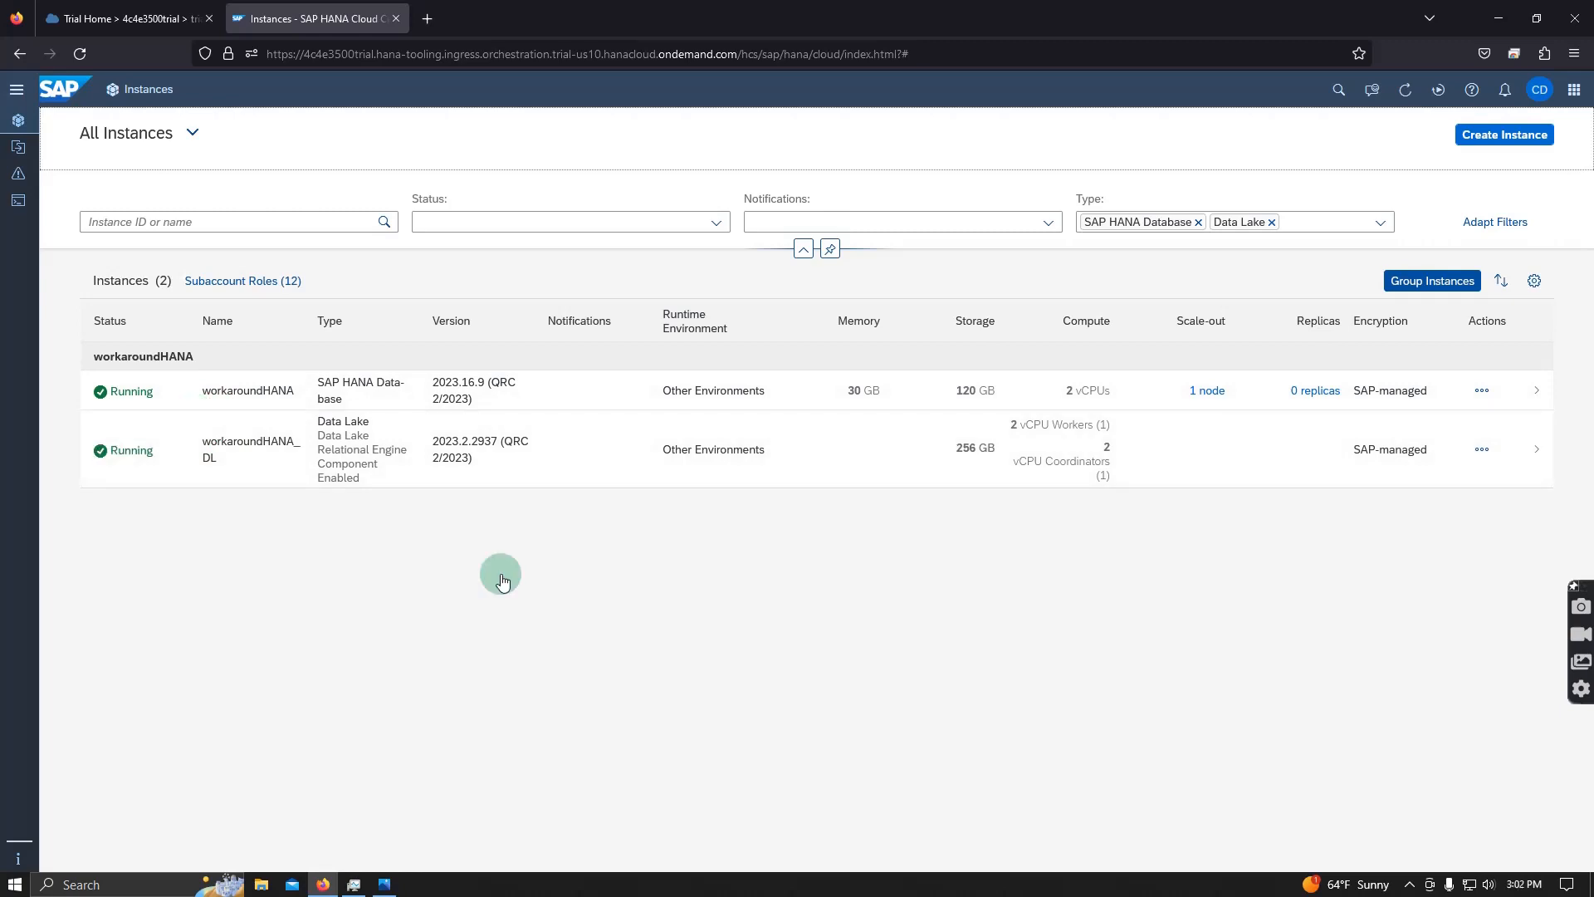
left_click(79, 54)
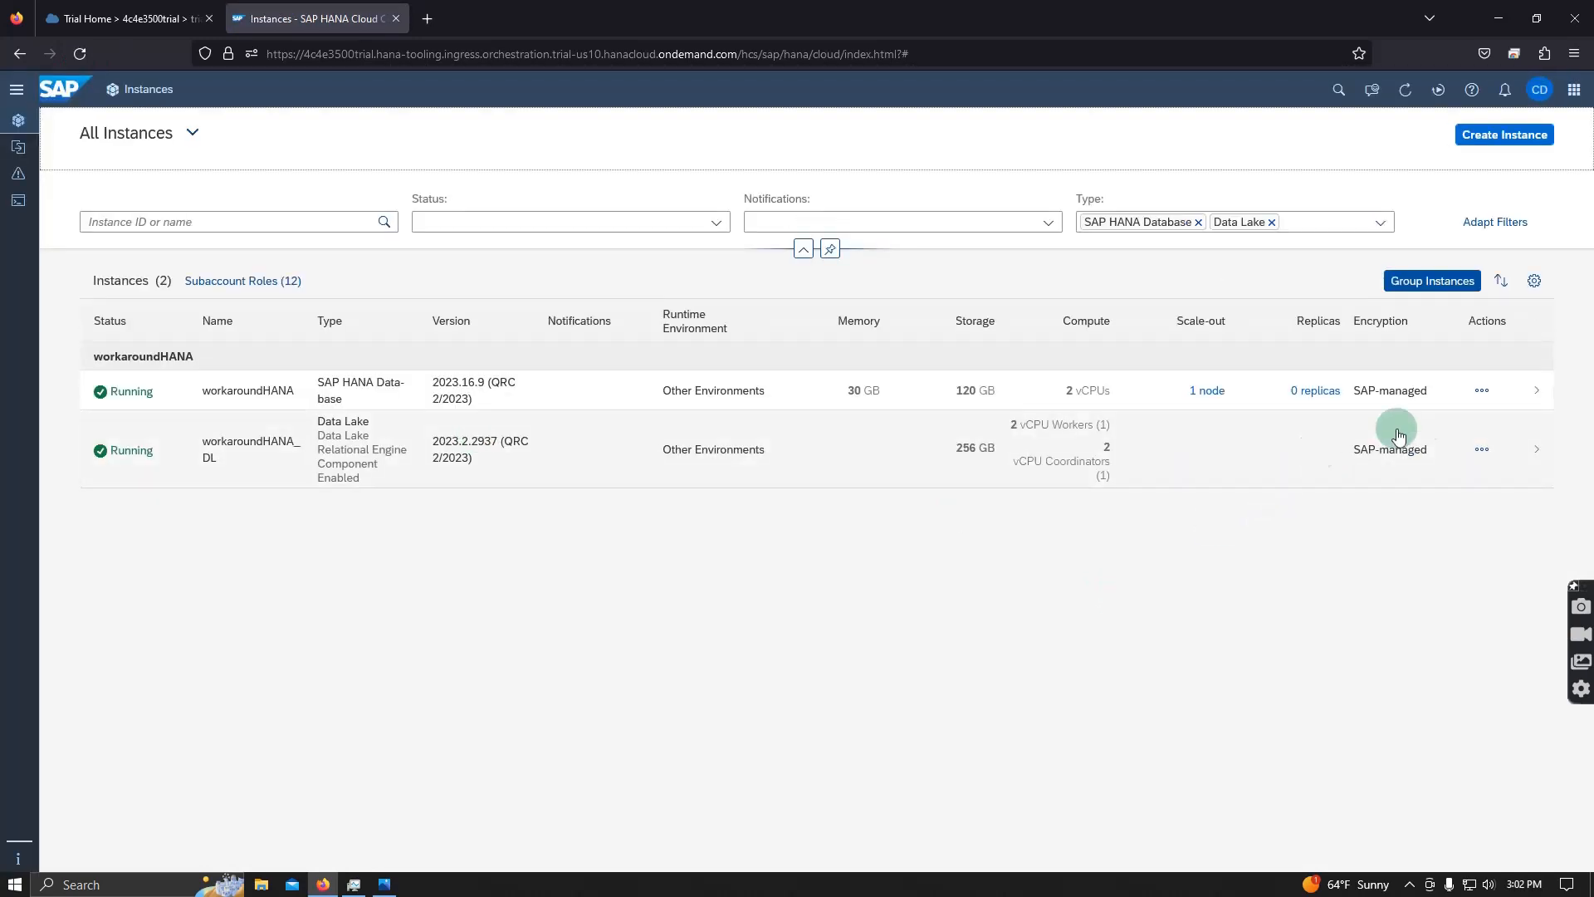
- Open workaroundHANA in SAP HANA Database Explorer, logging on as DBADMIN with its password
left_click(1482, 390)
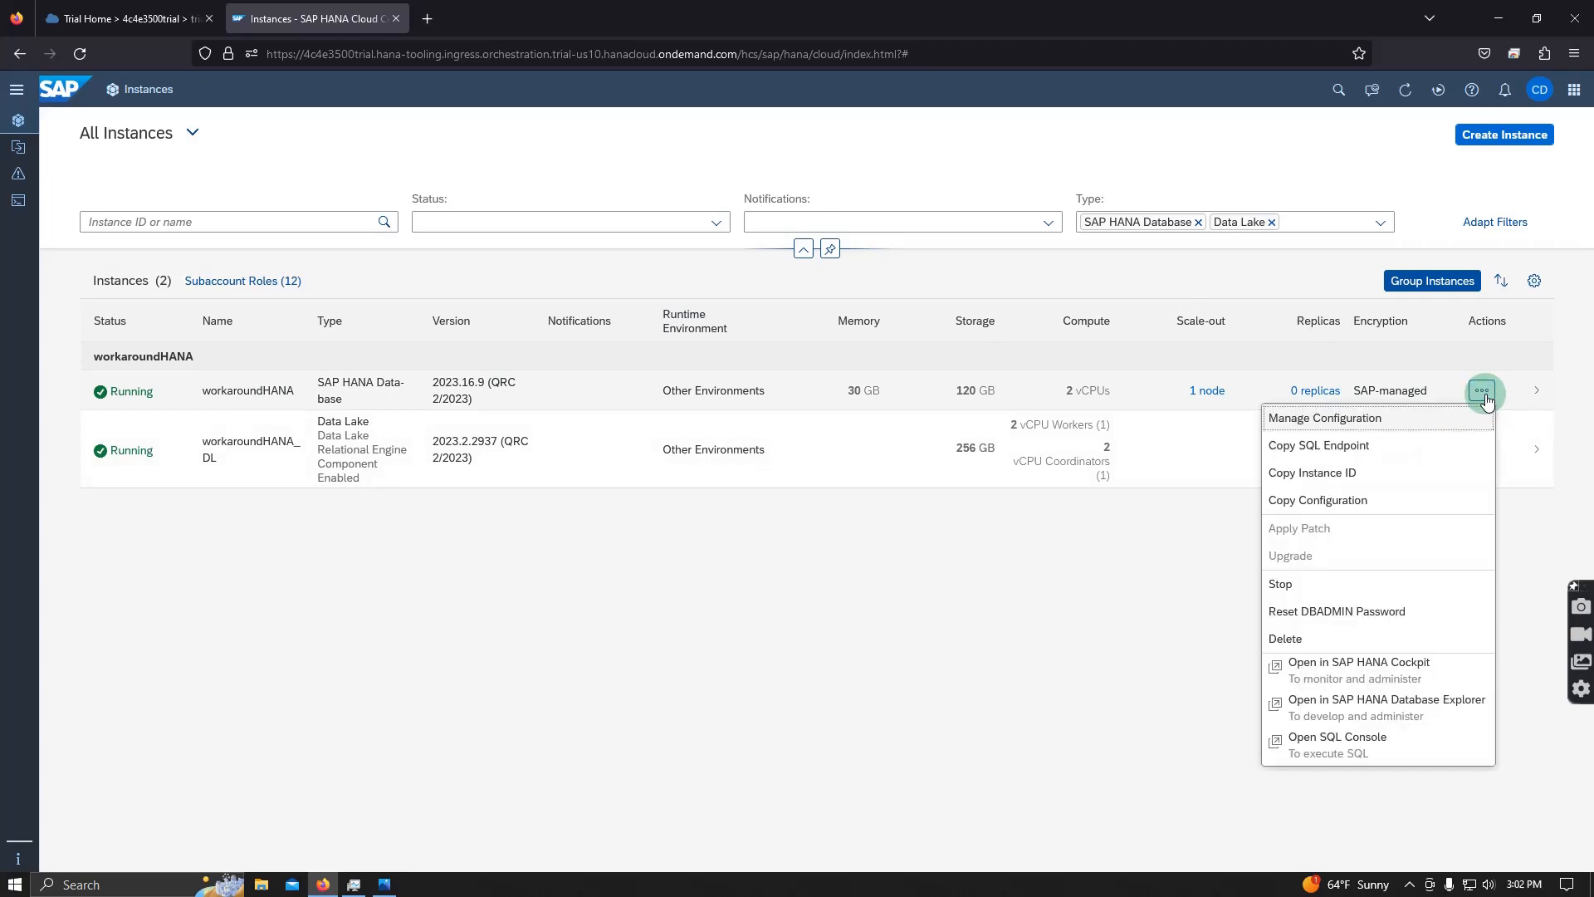
left_click(1378, 705)
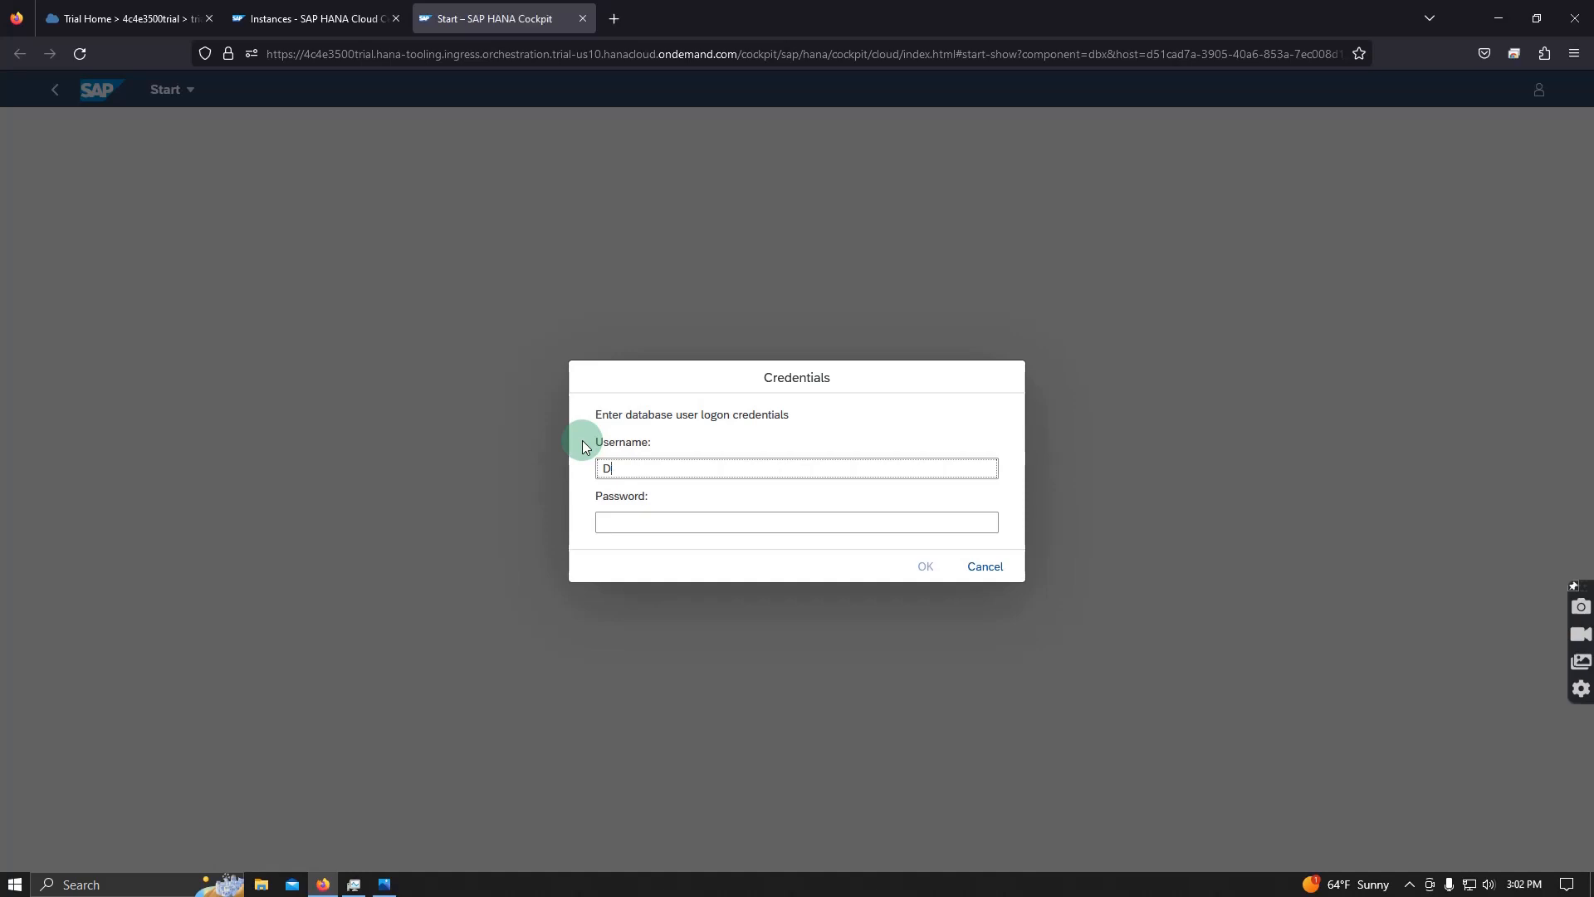
left_click(832, 524)
left_click(599, 466)
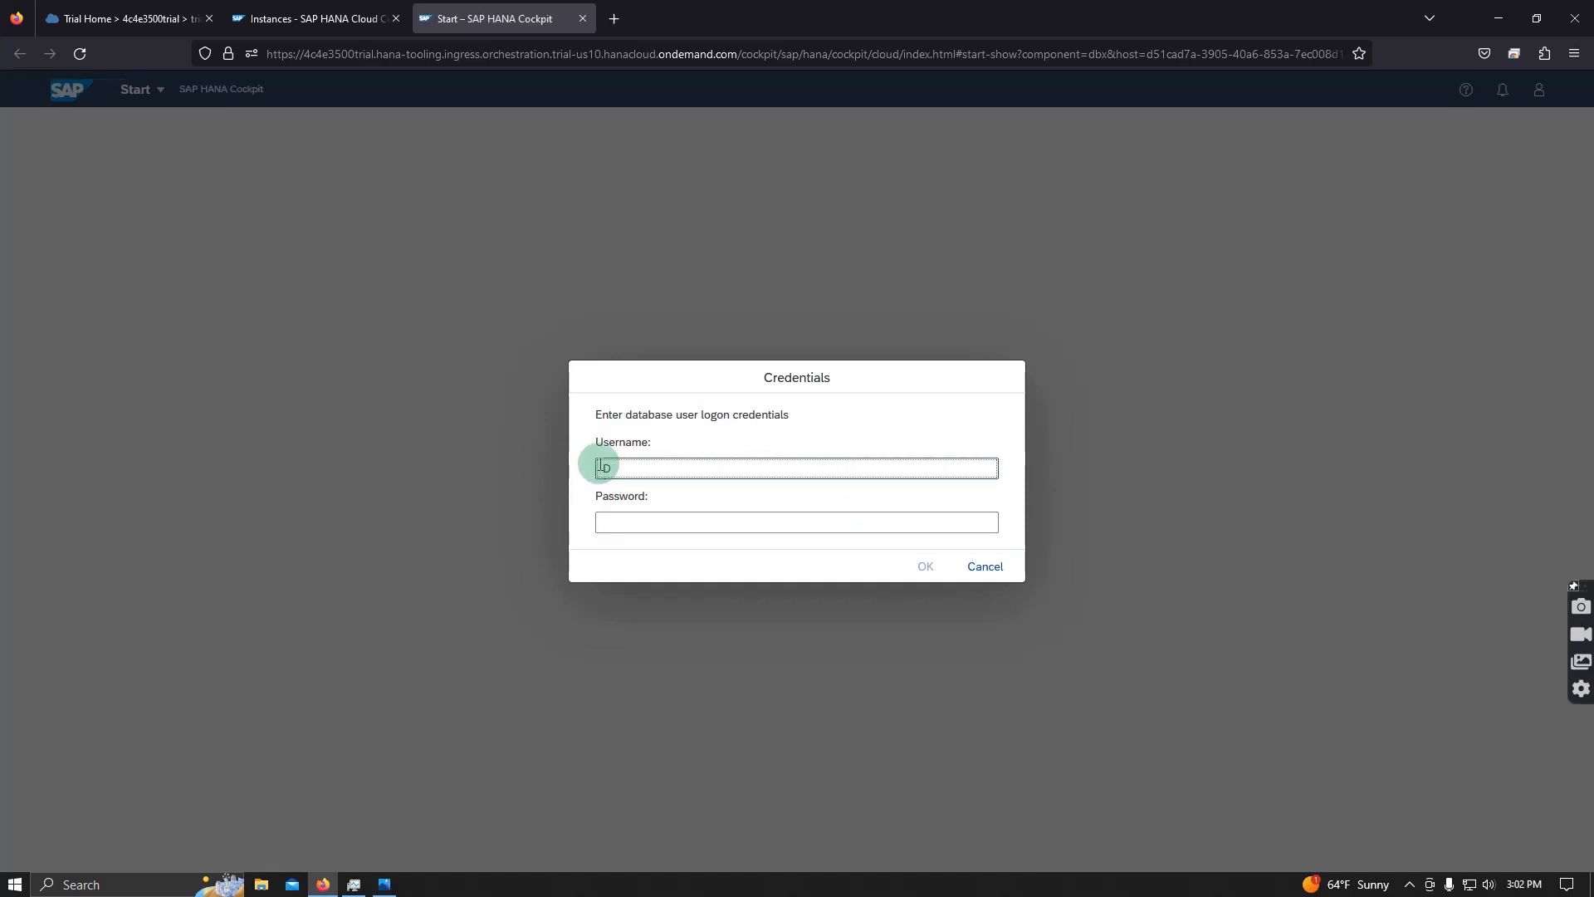
type("BAAD+")
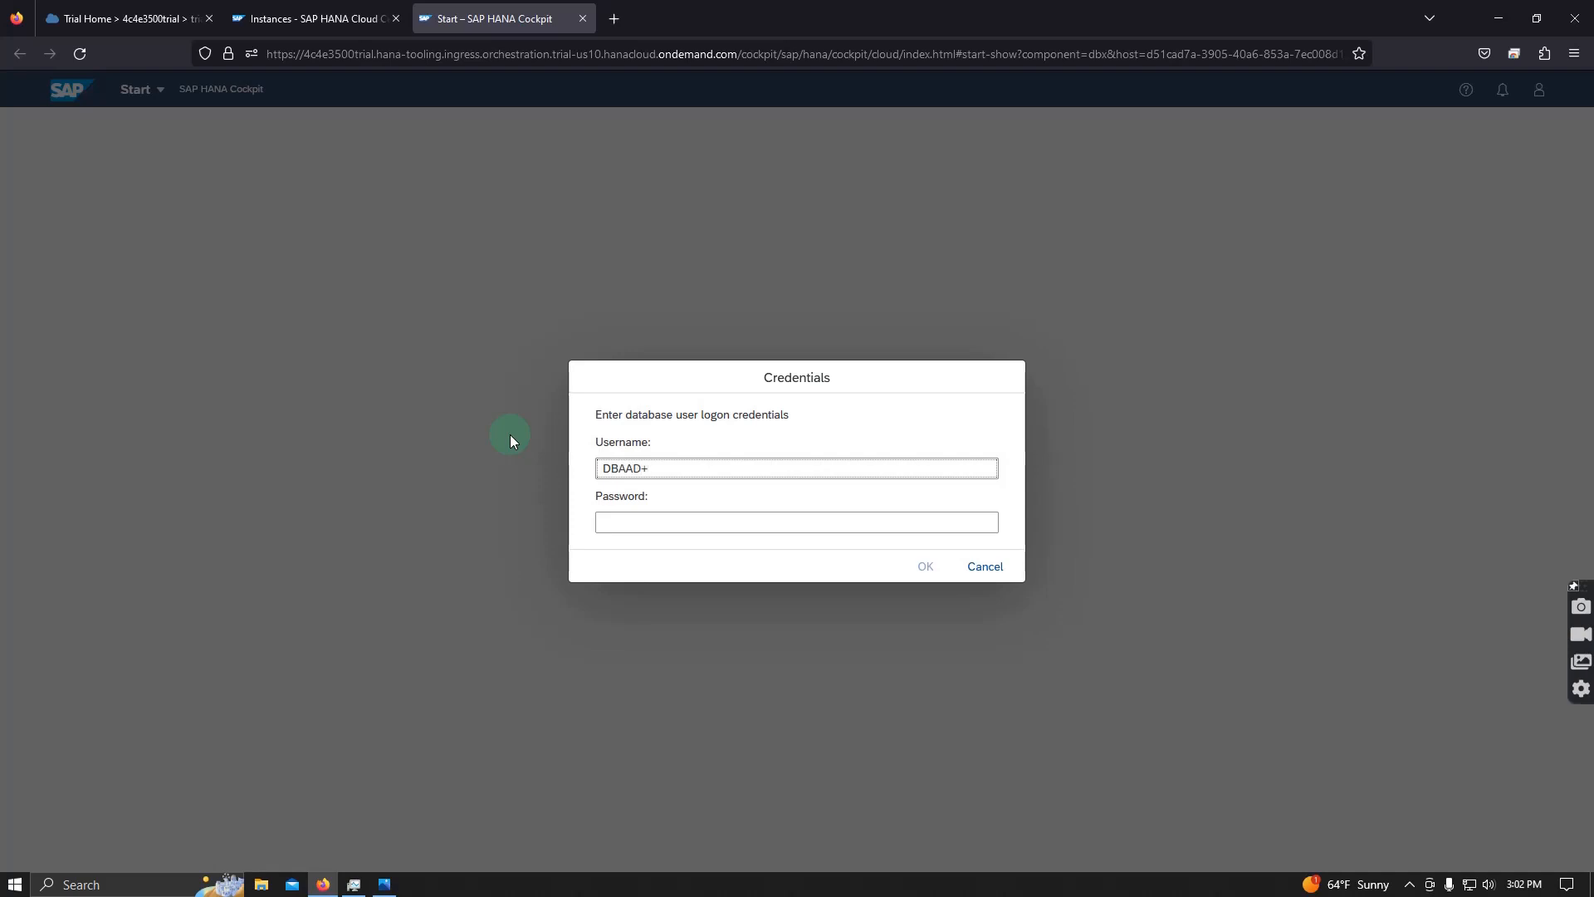
key("BackSpace")
key("BackSpace")
key("BackSpace")
type("DMIN")
key("Tab")
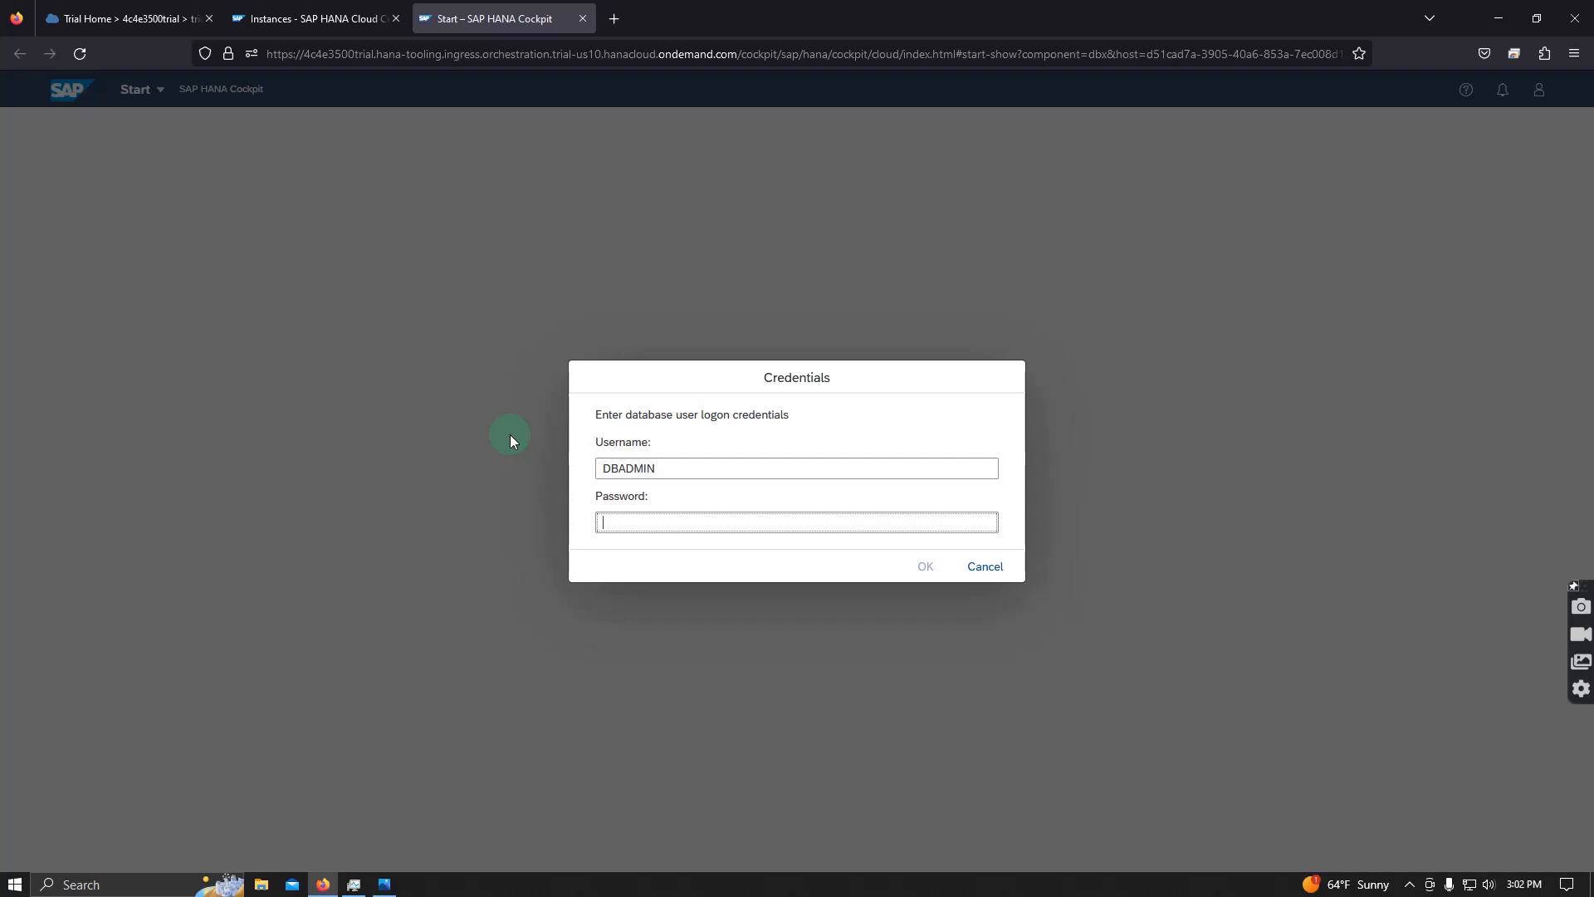
type("******")
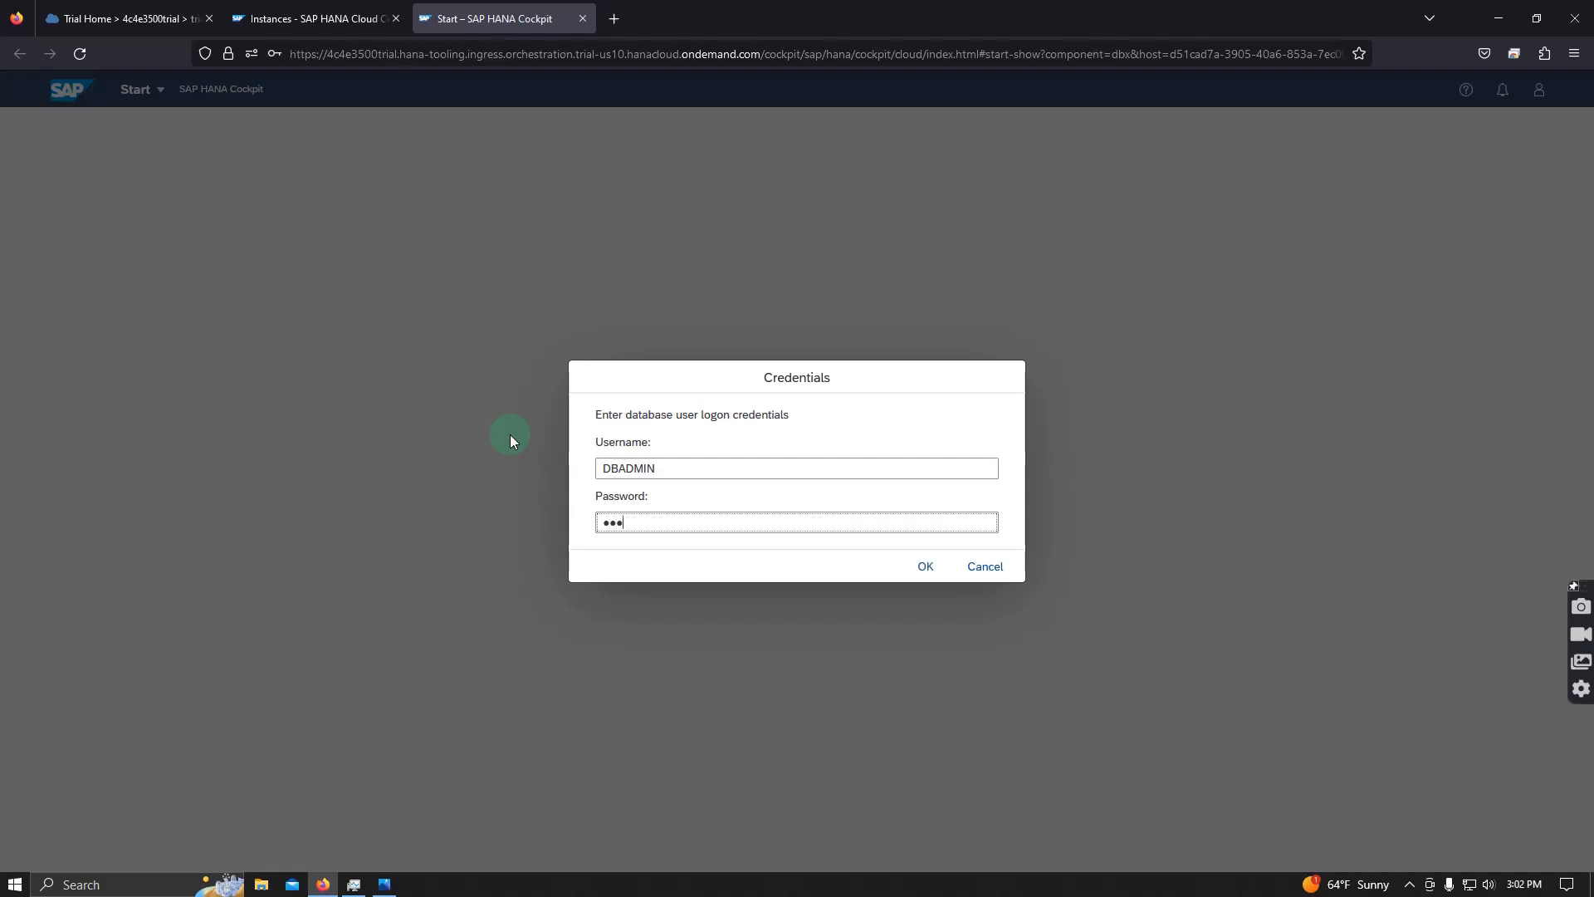
type("***")
left_click(923, 571)
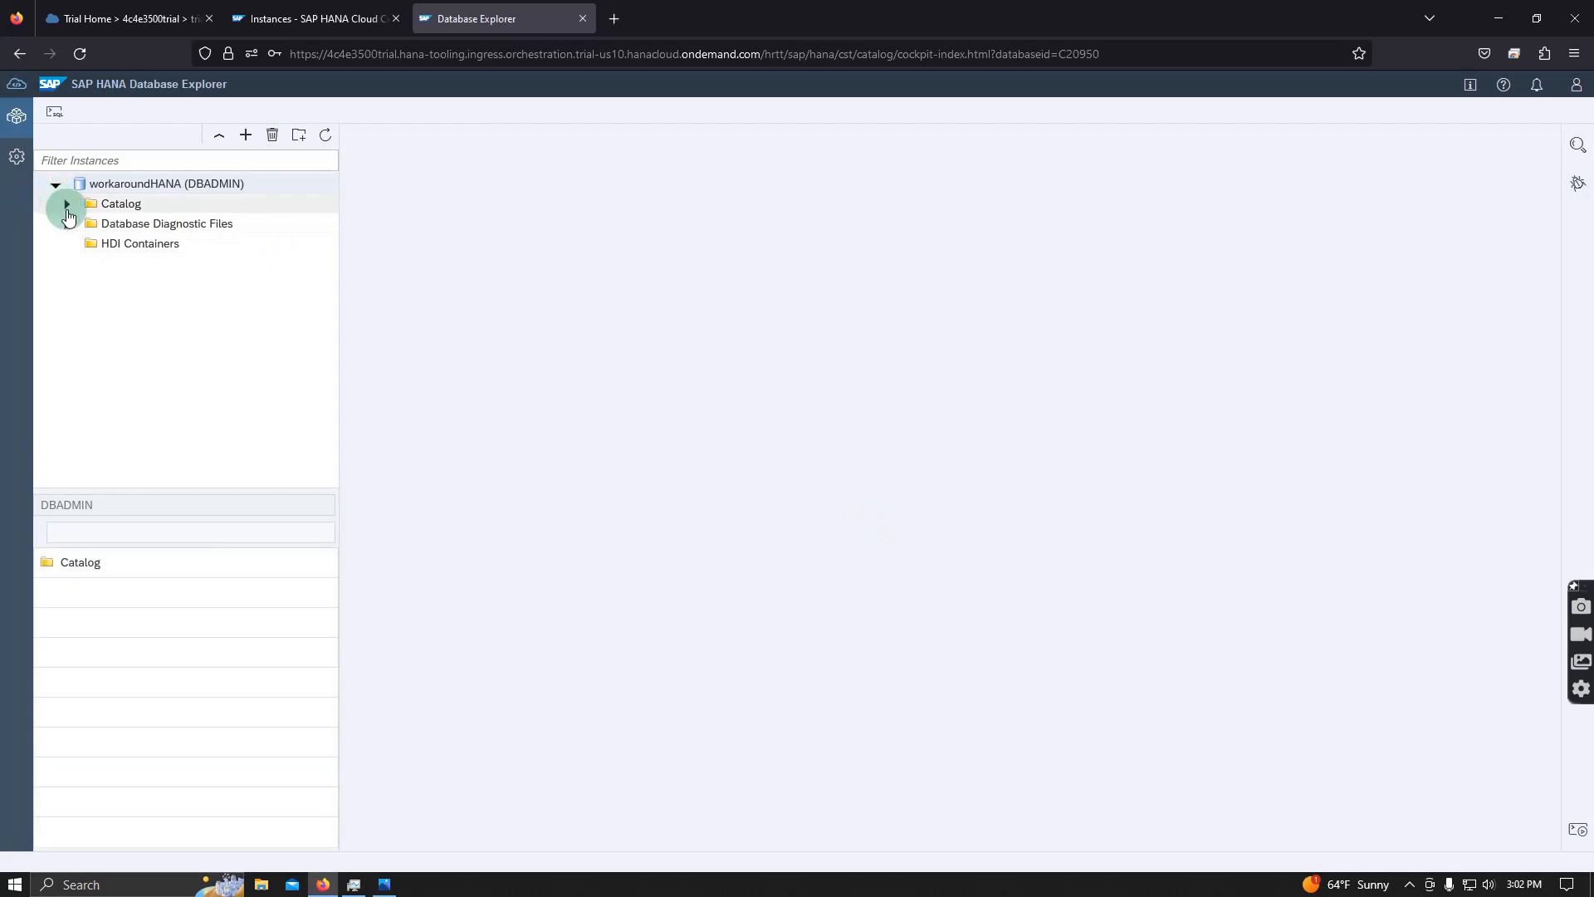
- Expand Catalog > Tables and clear the DBADMIN schema filter so tables from every schema appear
left_click(67, 207)
scroll(178, 360, "down", 5)
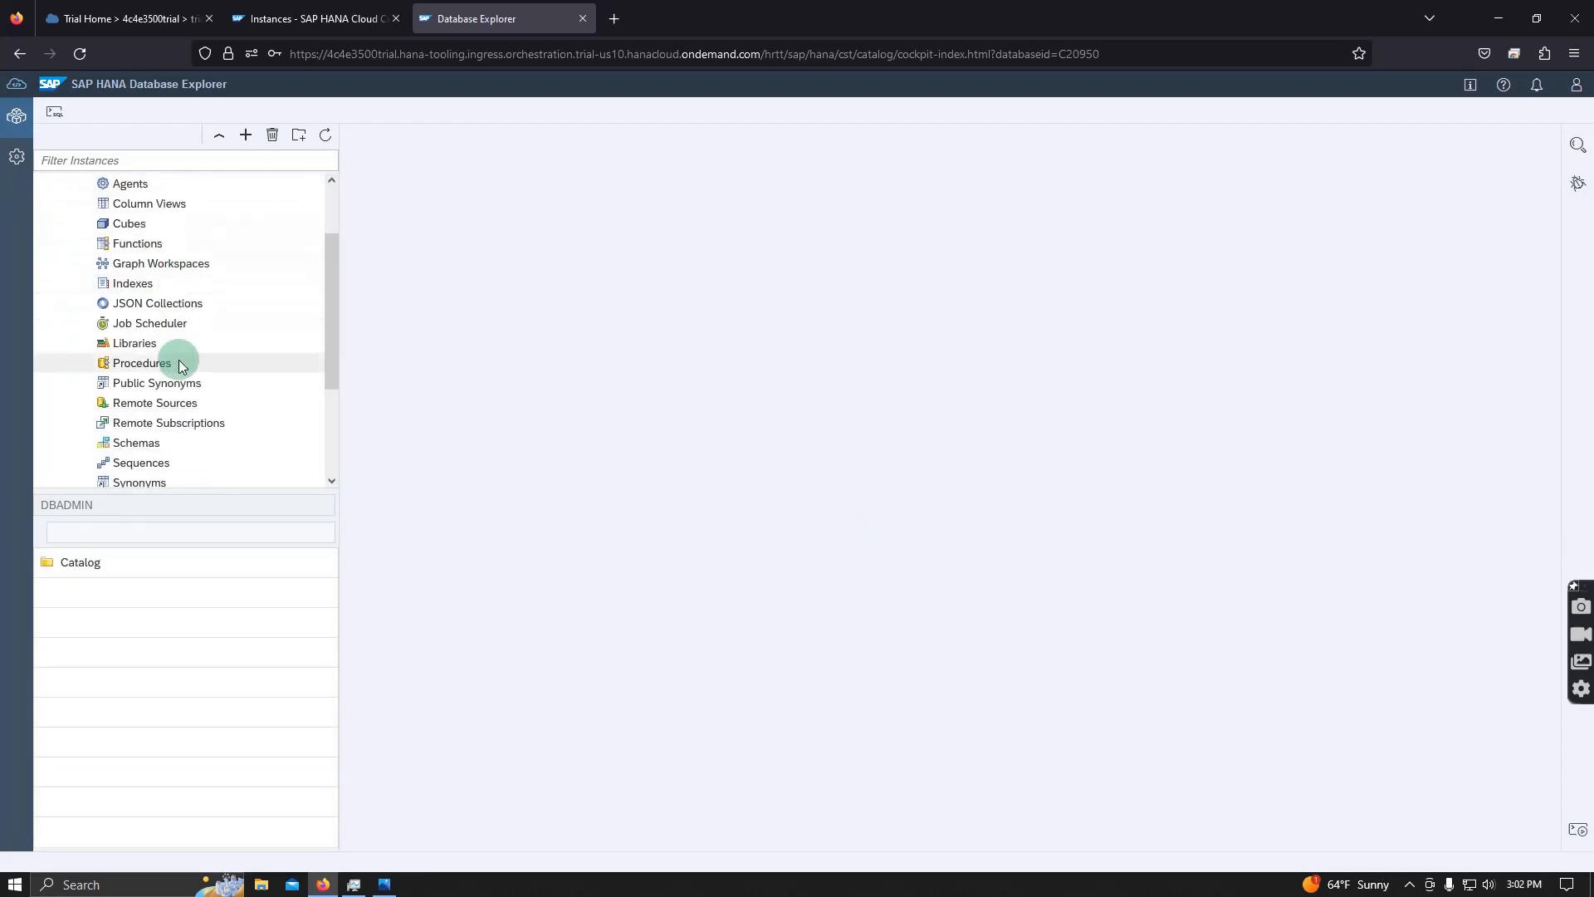
scroll(177, 361, "up", 5)
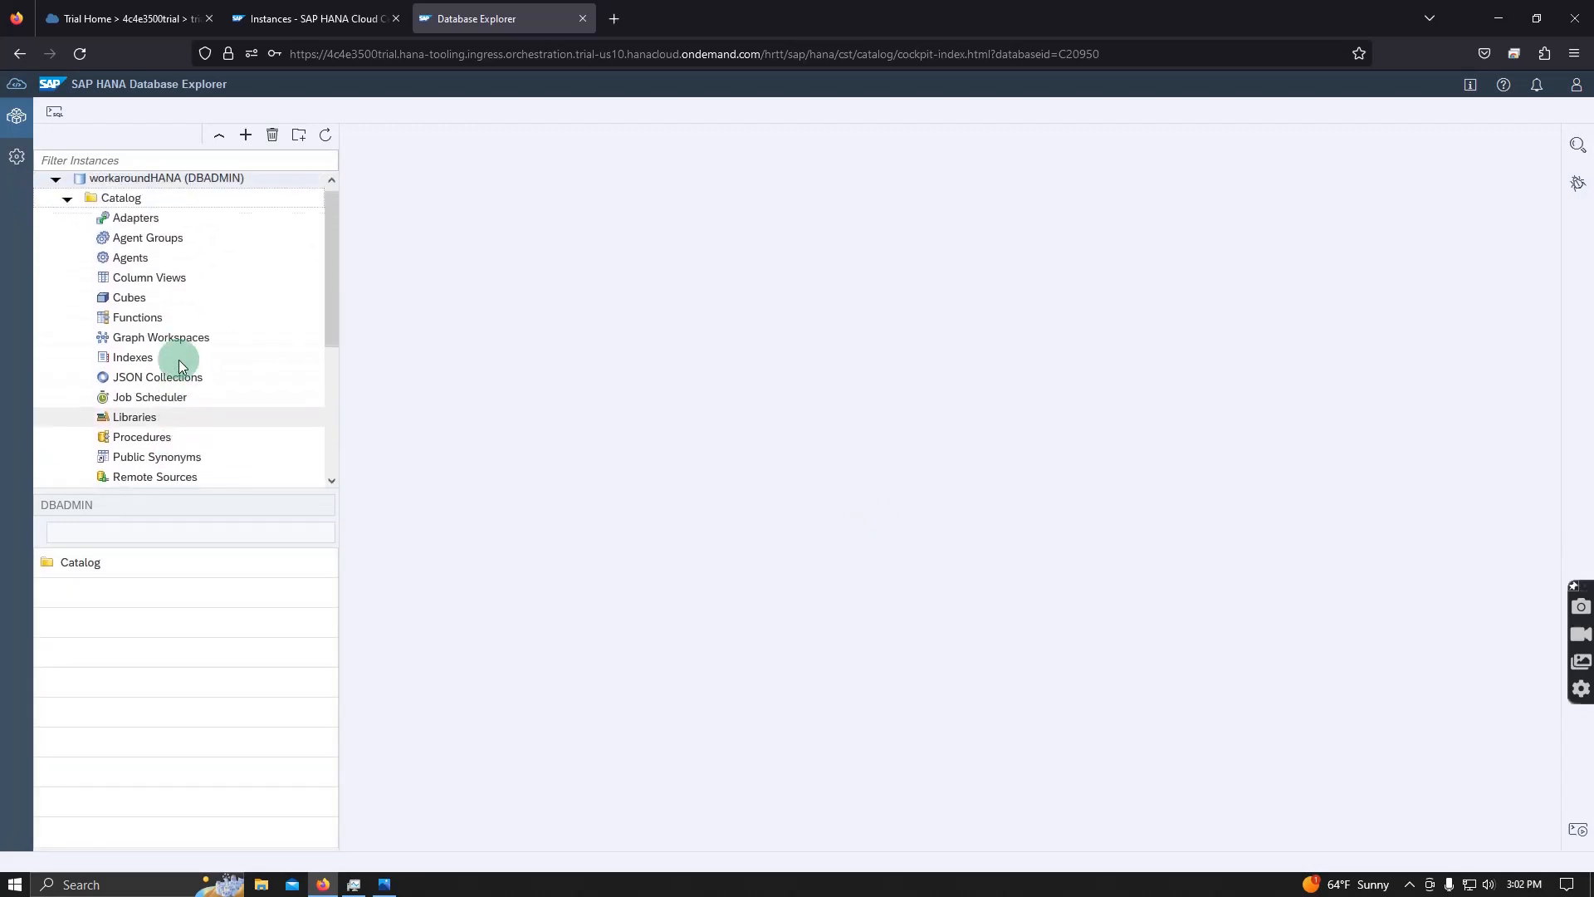
scroll(179, 365, "down", 5)
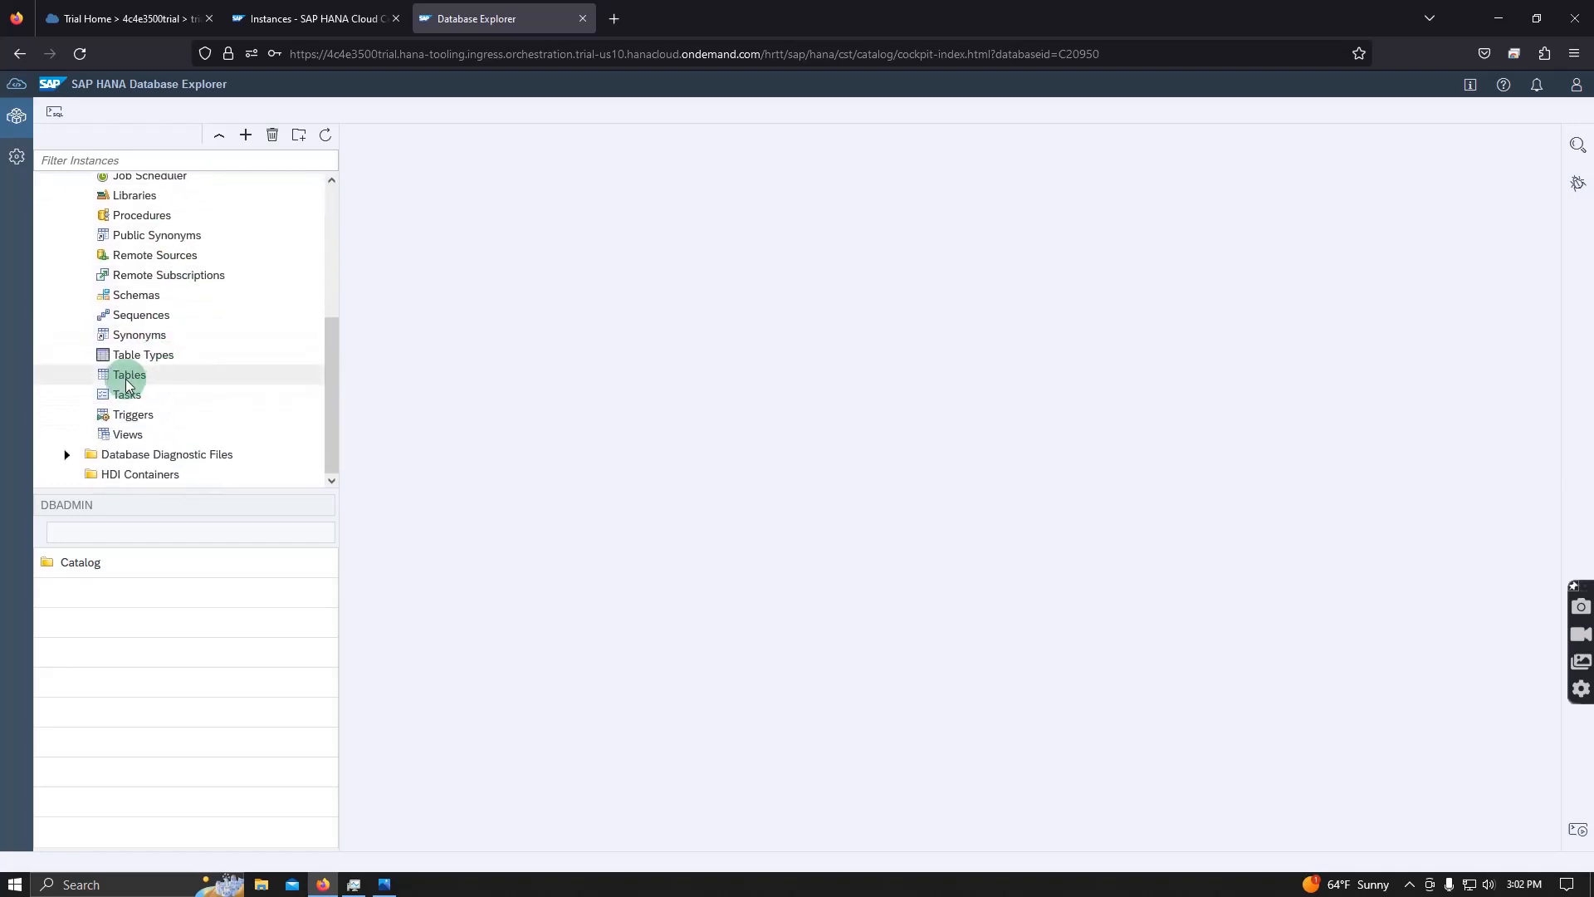
left_click(126, 379)
left_click(123, 502)
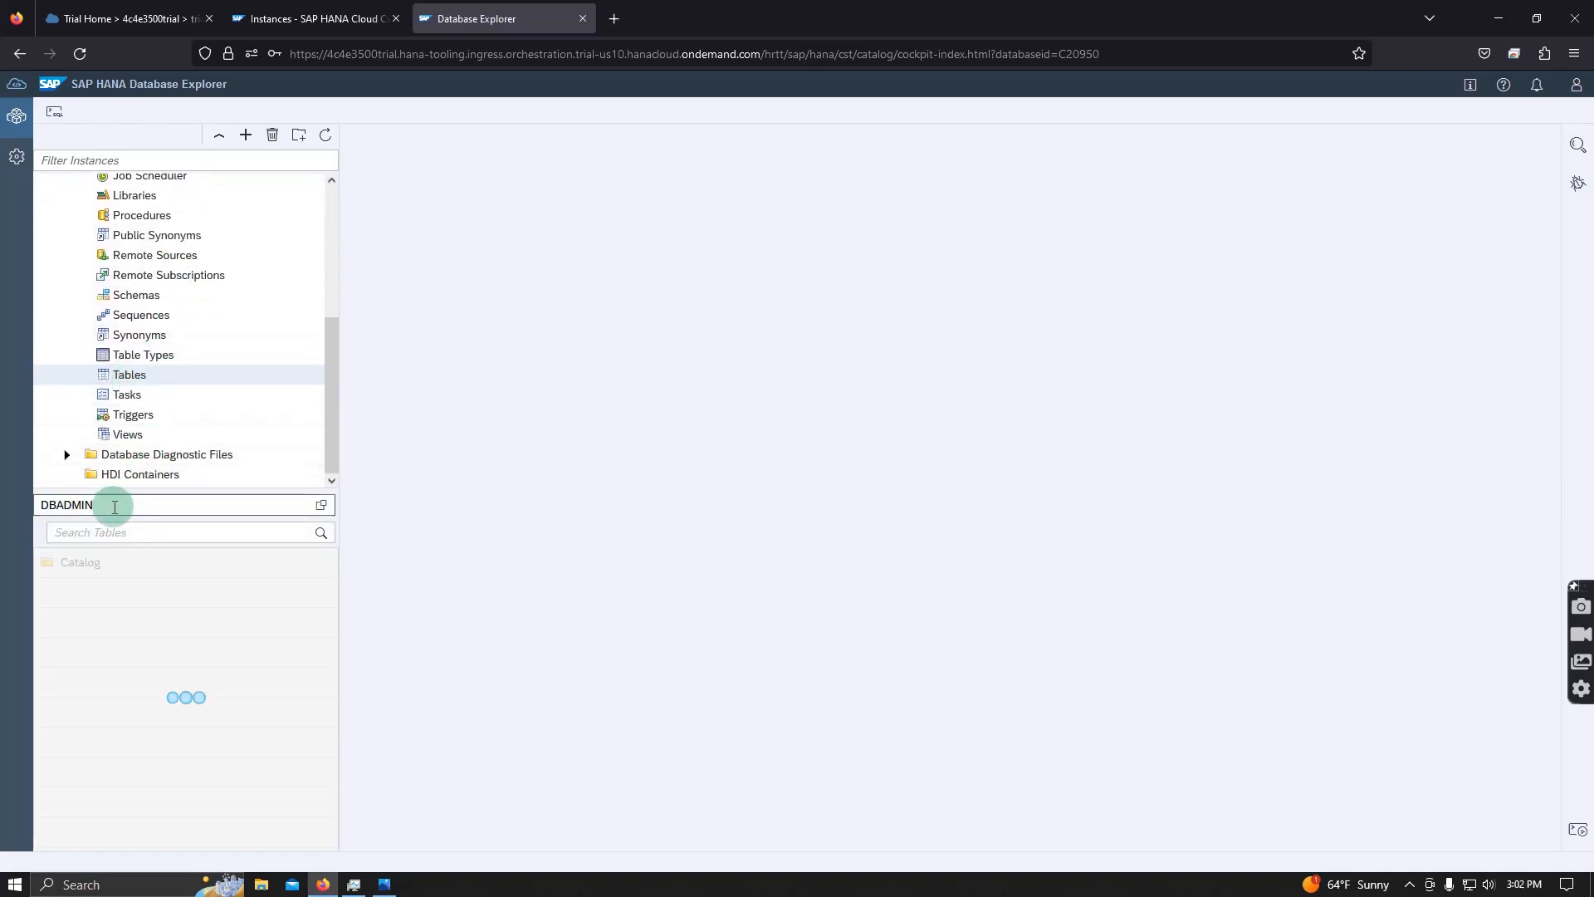
left_click_drag(111, 499, 32, 490)
key("BackSpace")
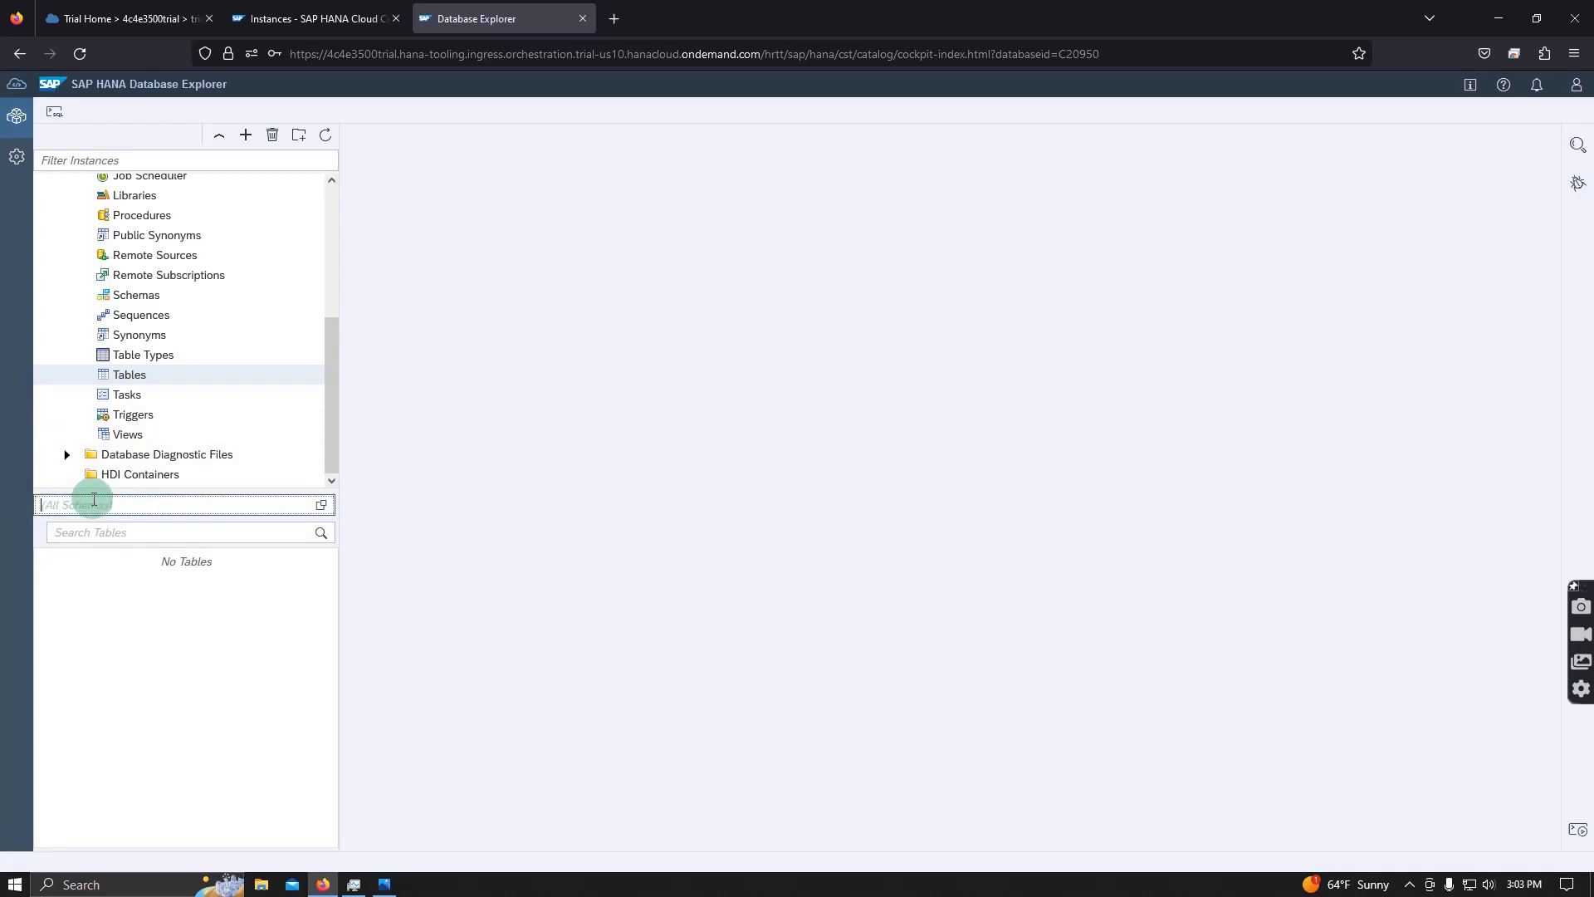
left_click(321, 508)
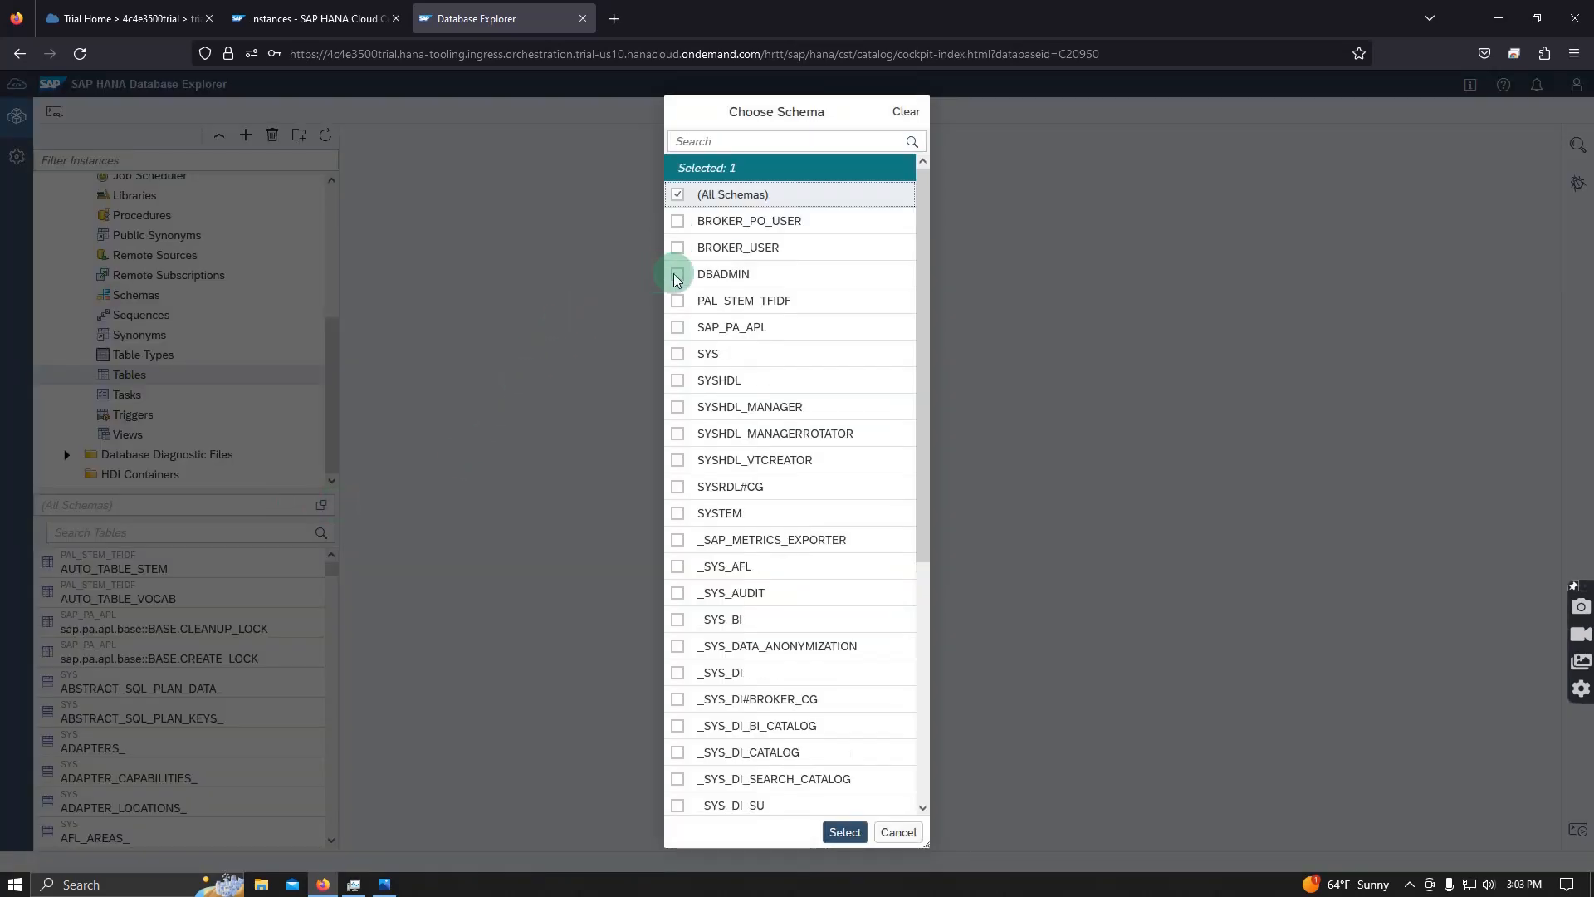
left_click(898, 832)
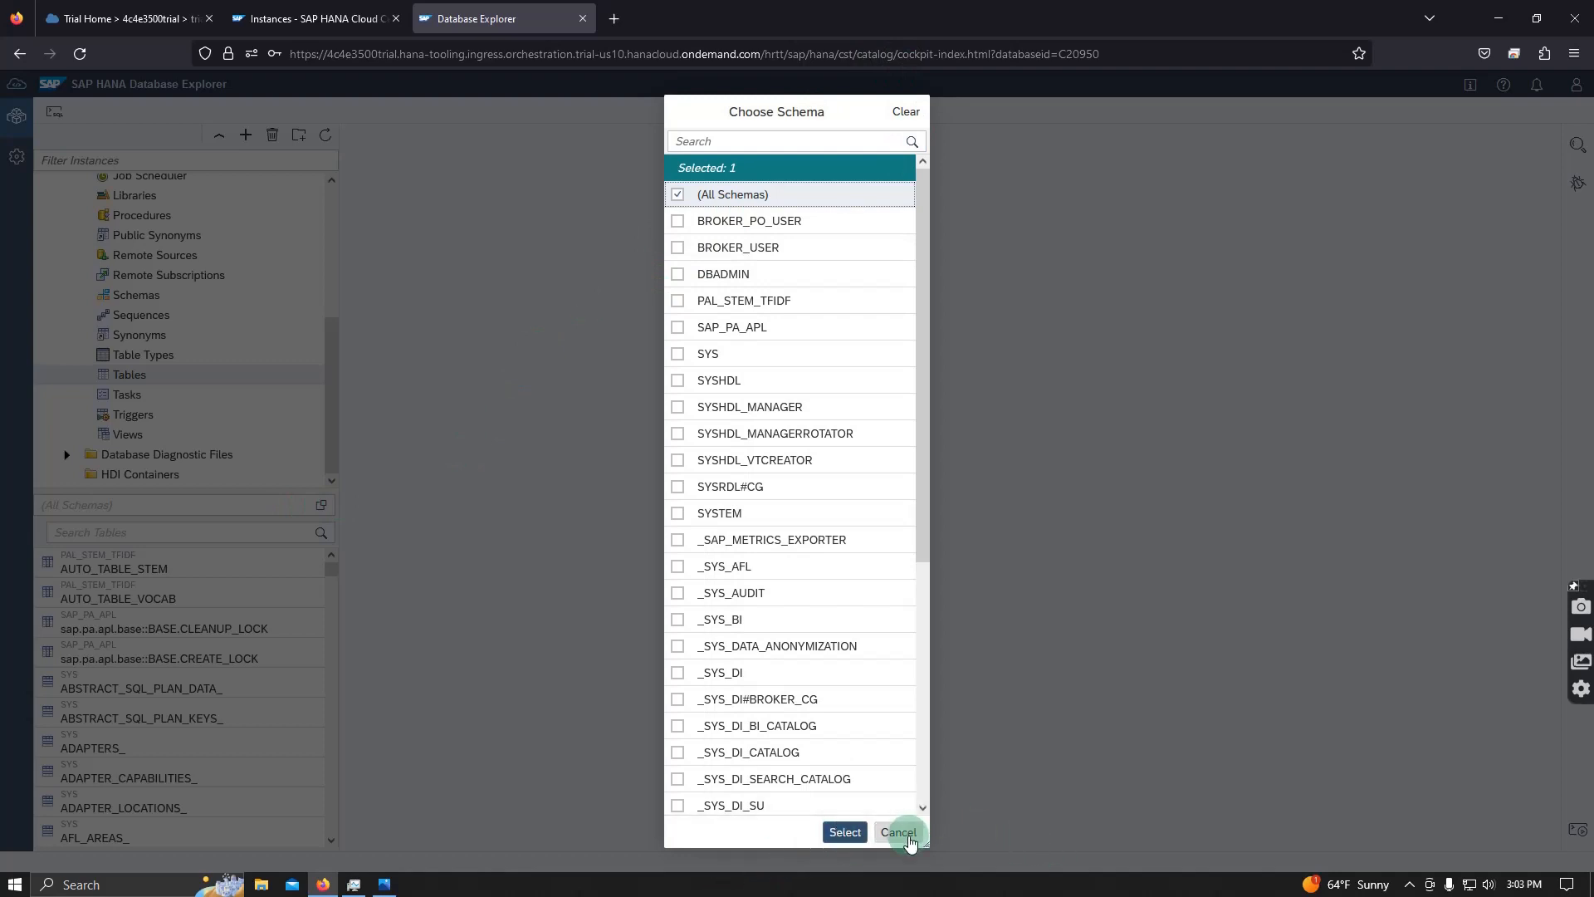
- Run the M_DATABASE query in a SQL console and scroll to cloud version 2023.16.9
left_click(53, 111)
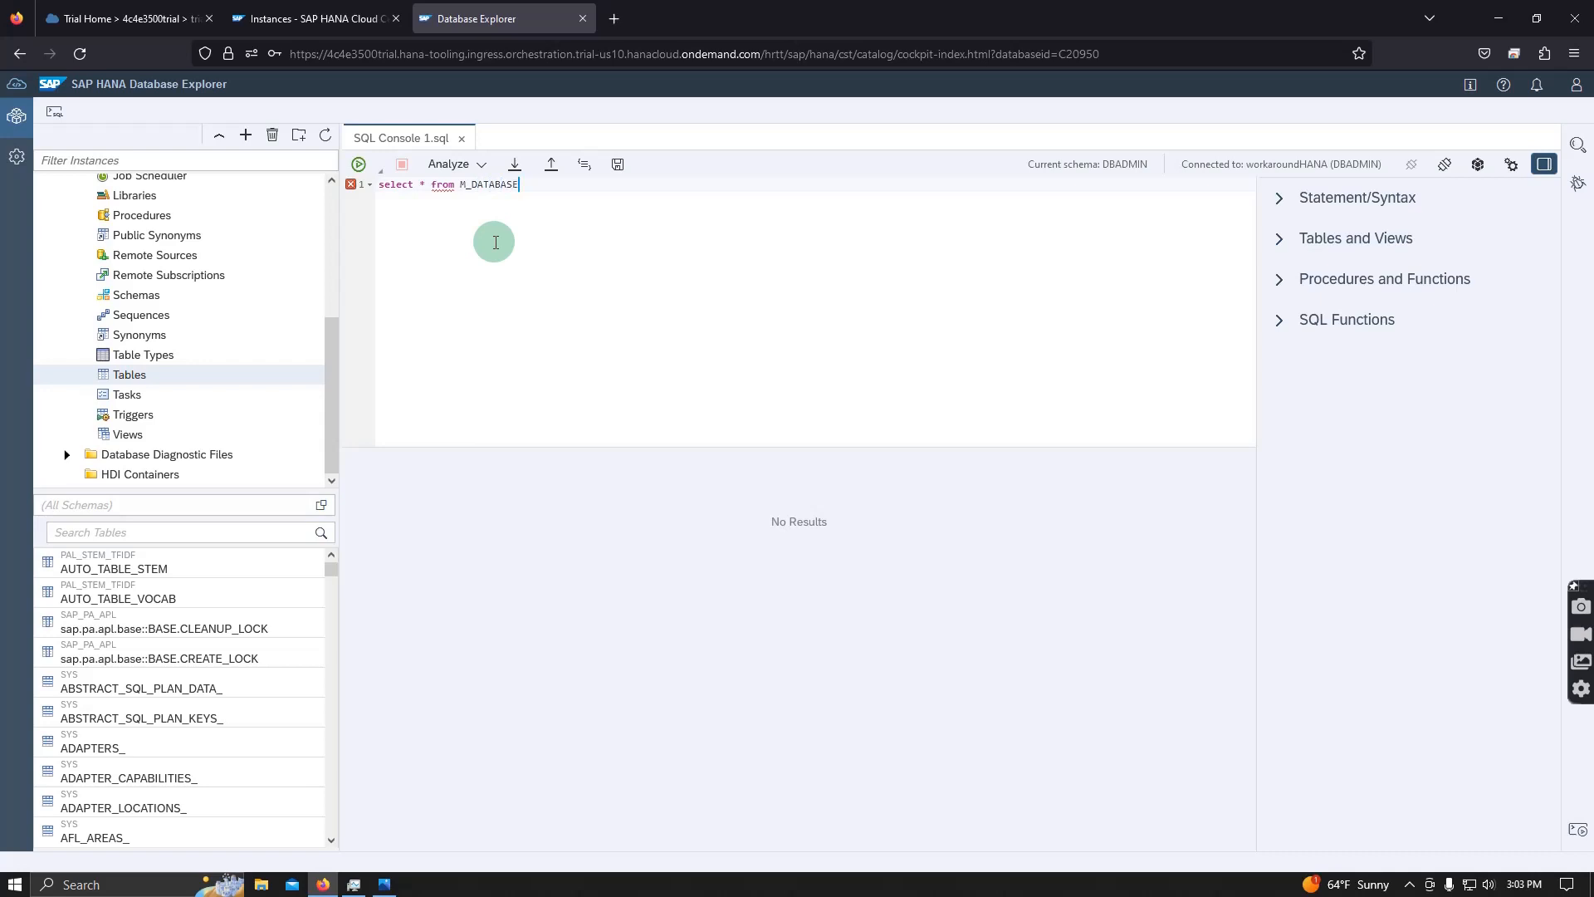
left_click(359, 164)
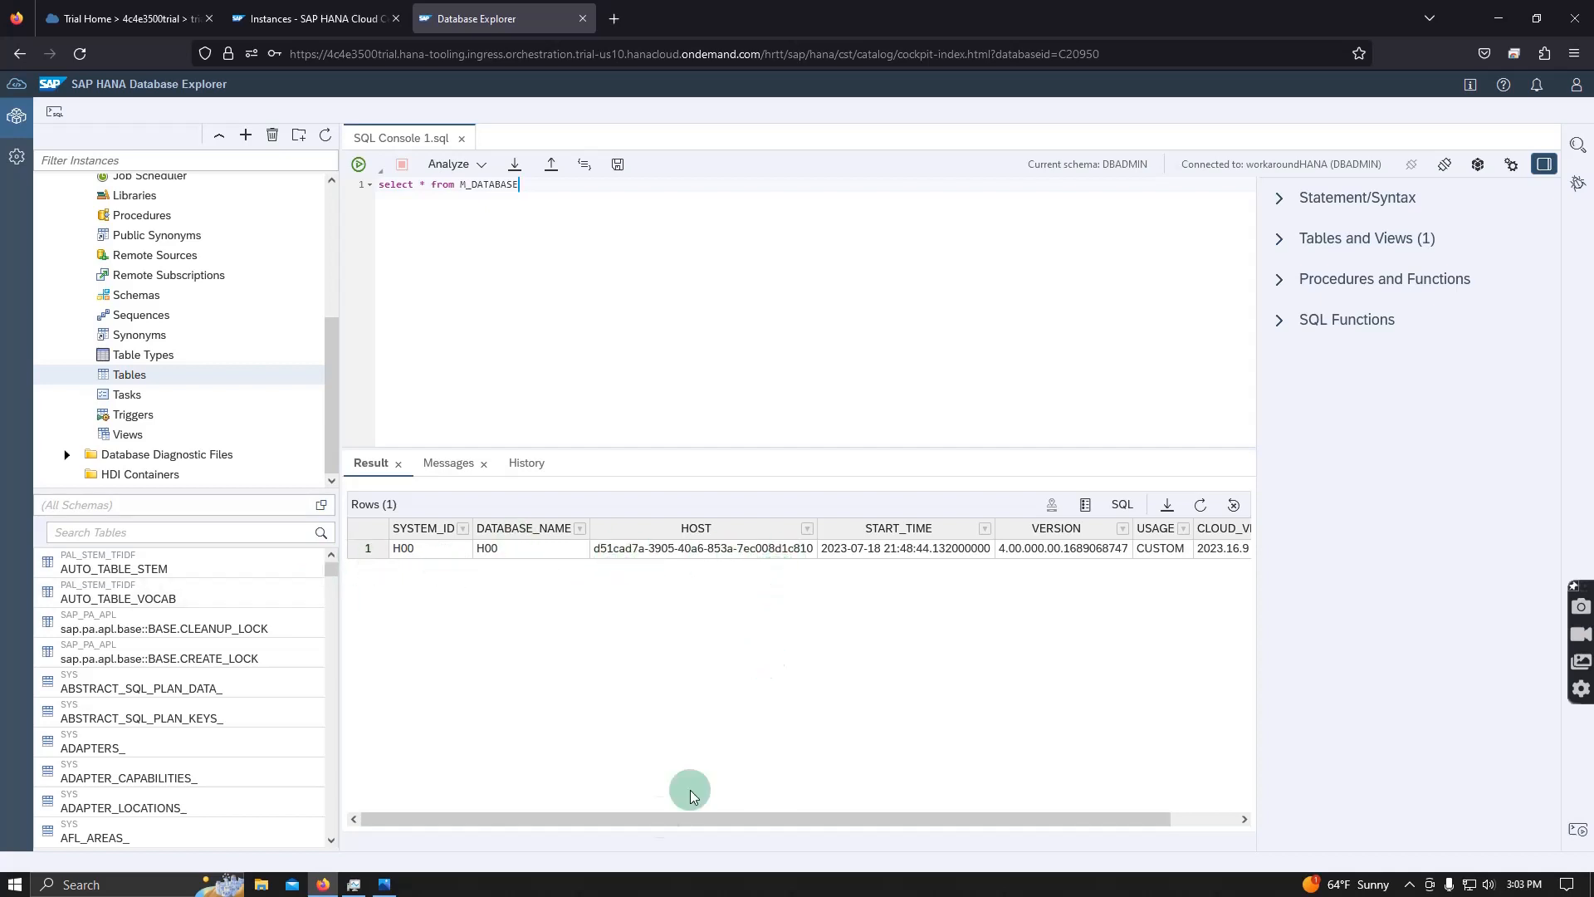
left_click_drag(635, 831, 921, 823)
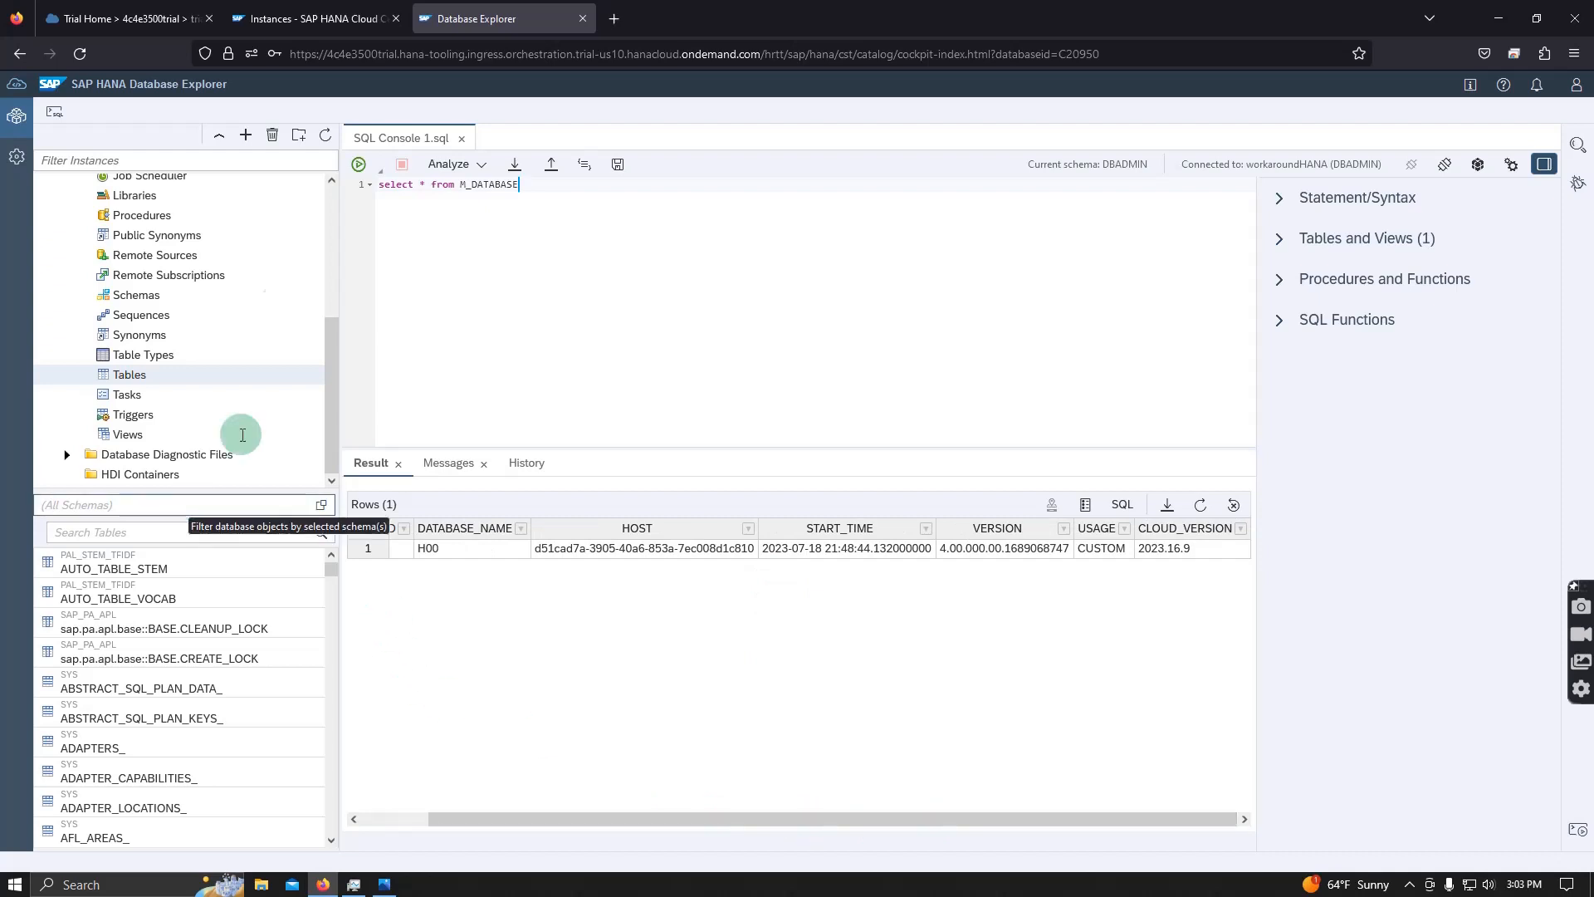
- Open workaroundHANA_DL in SAP HANA Cockpit and submit the DLADMIN username with a password
left_click(352, 20)
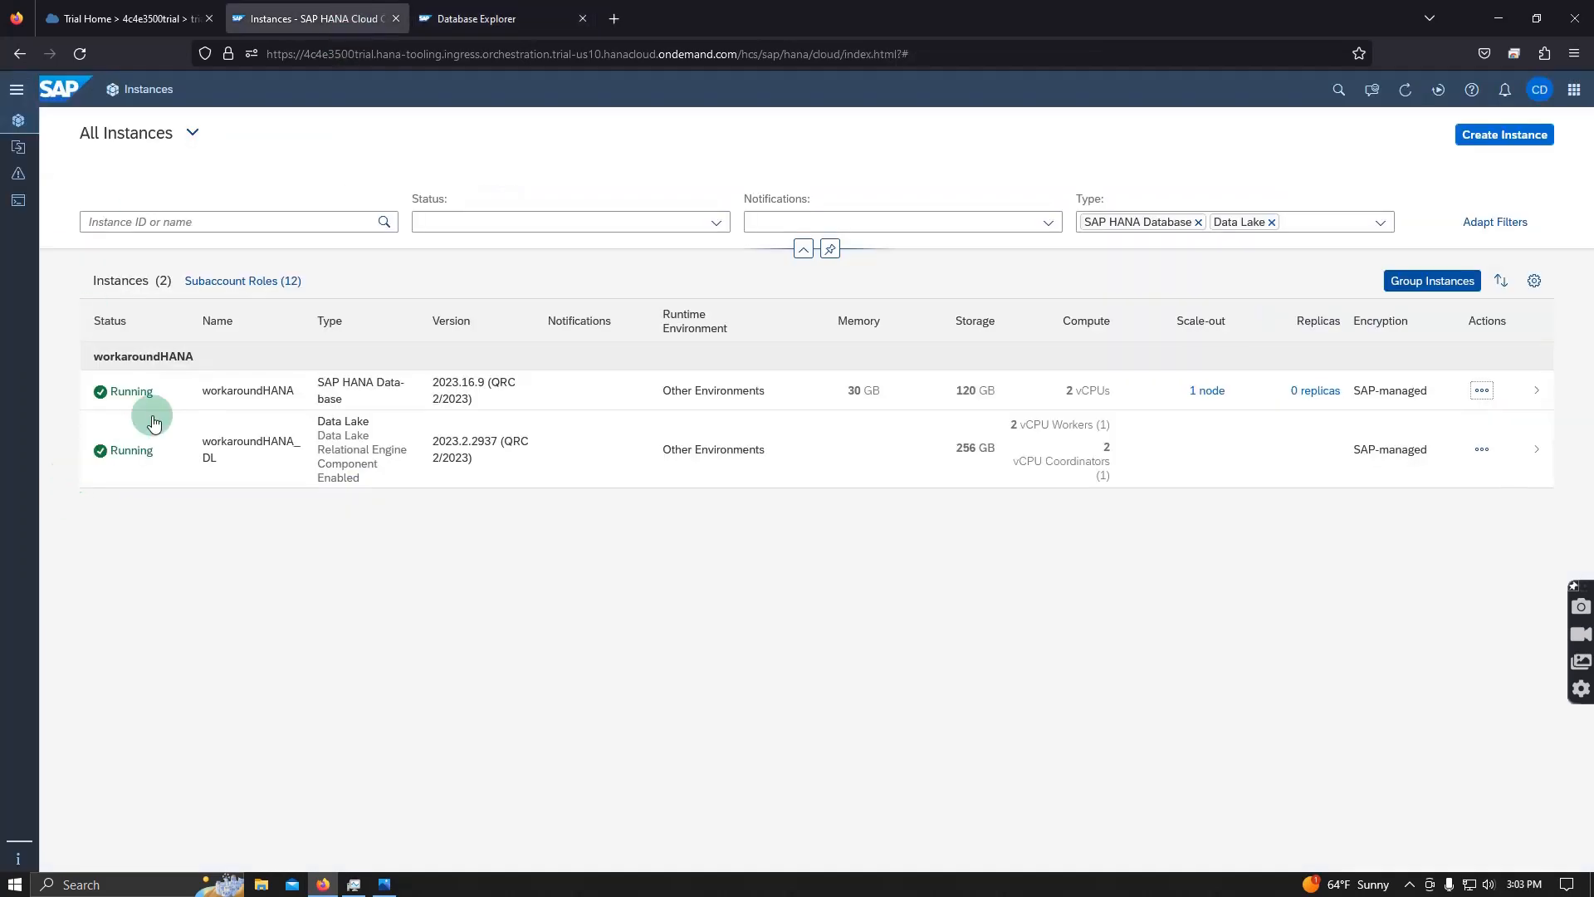
left_click(1482, 449)
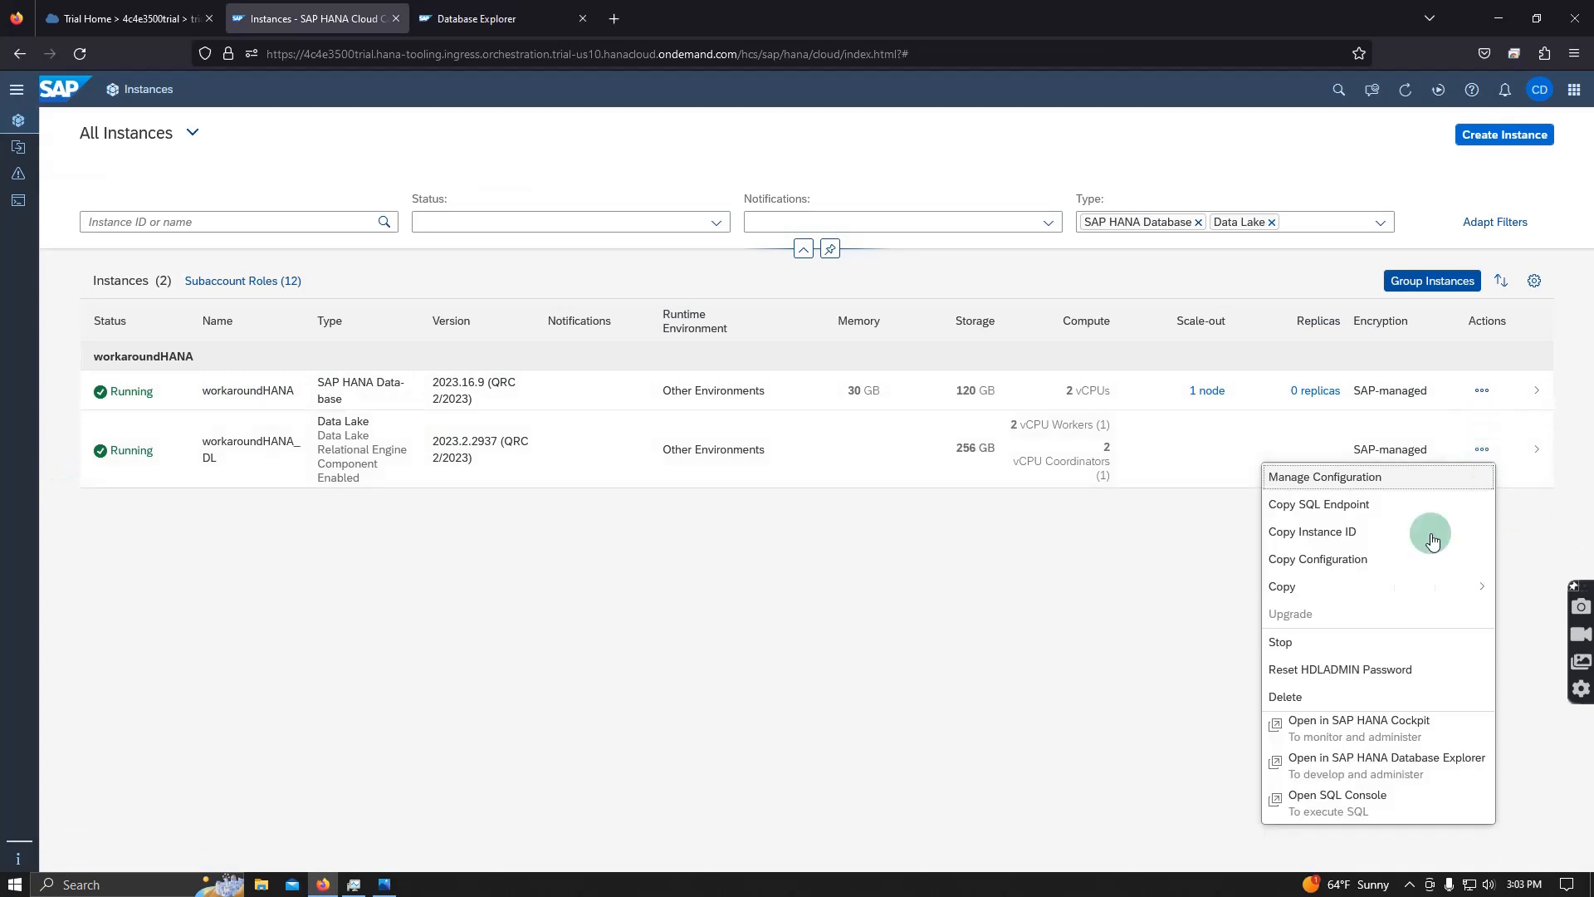
left_click(1395, 738)
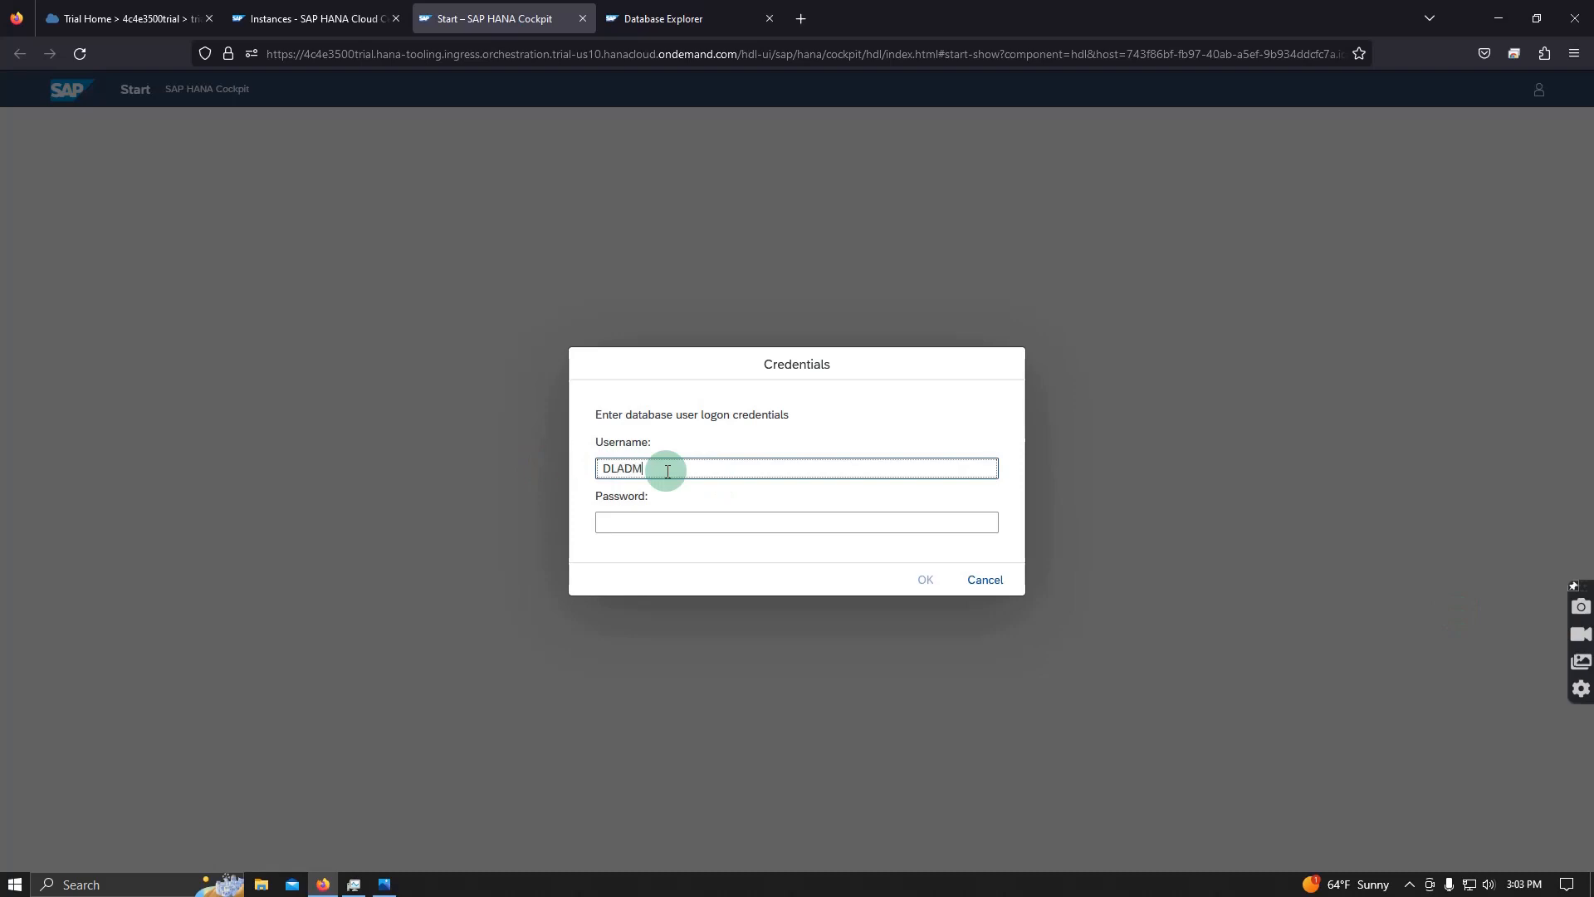
key("Tab")
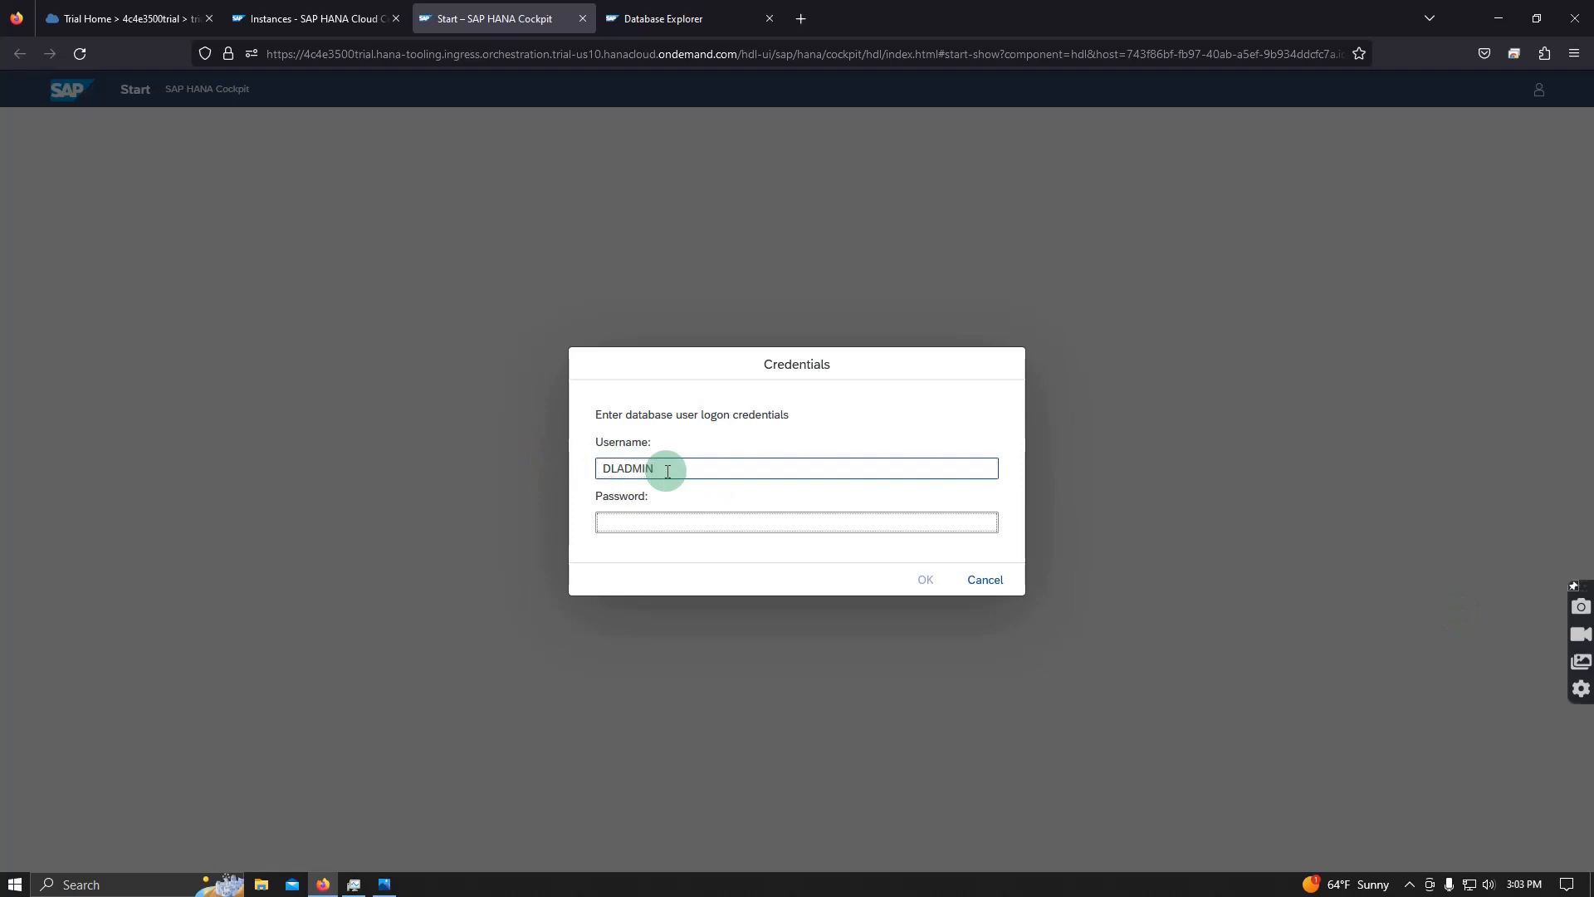
type("••")
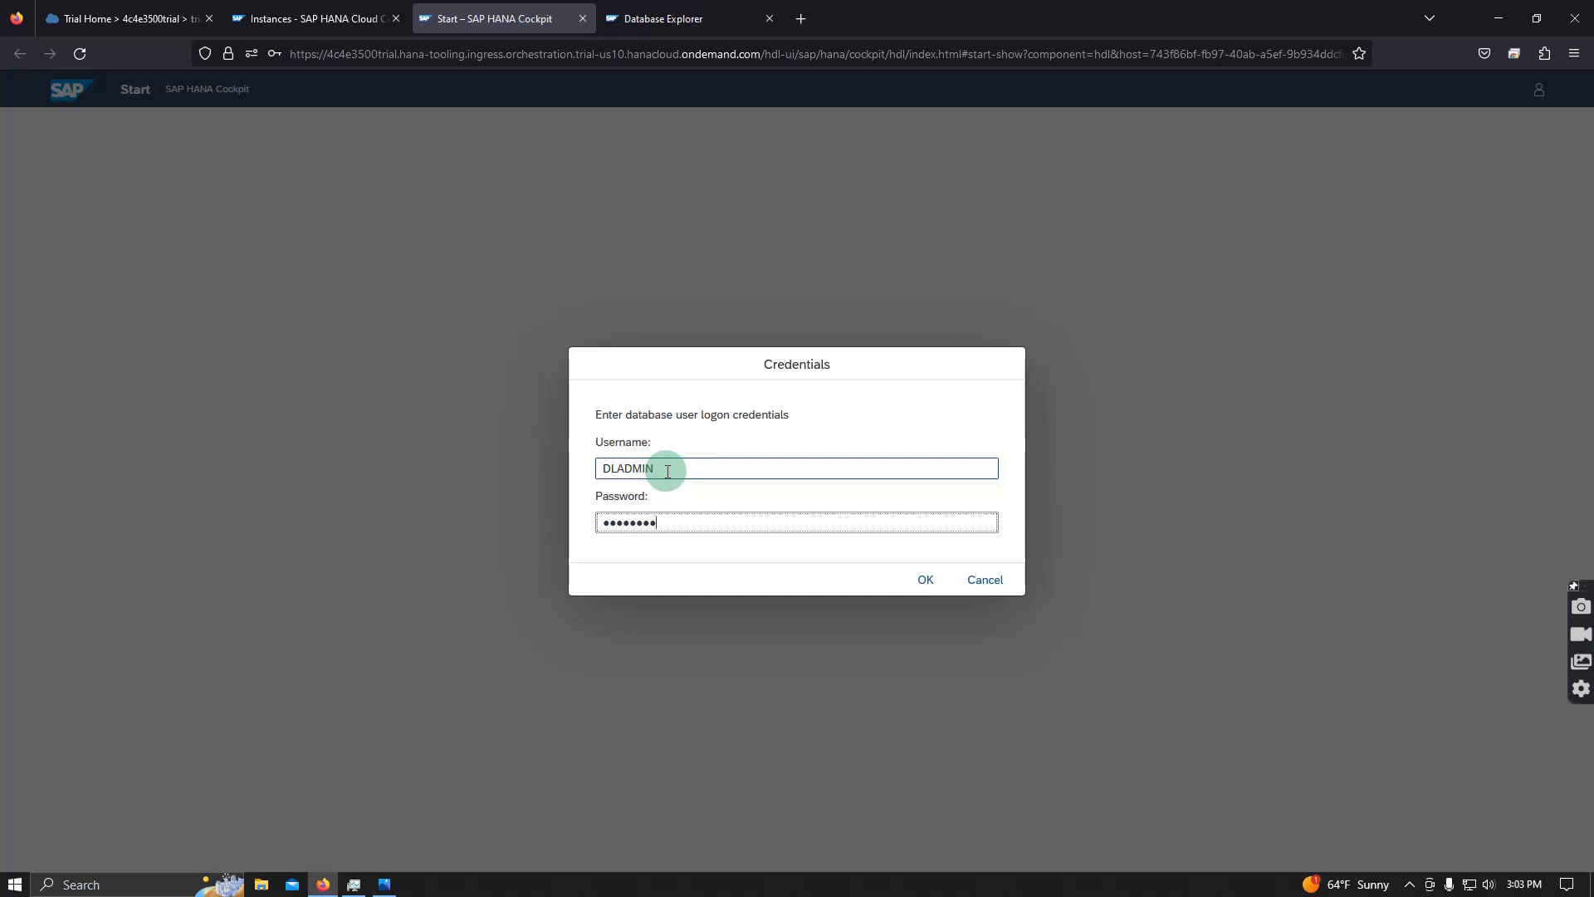
left_click(925, 579)
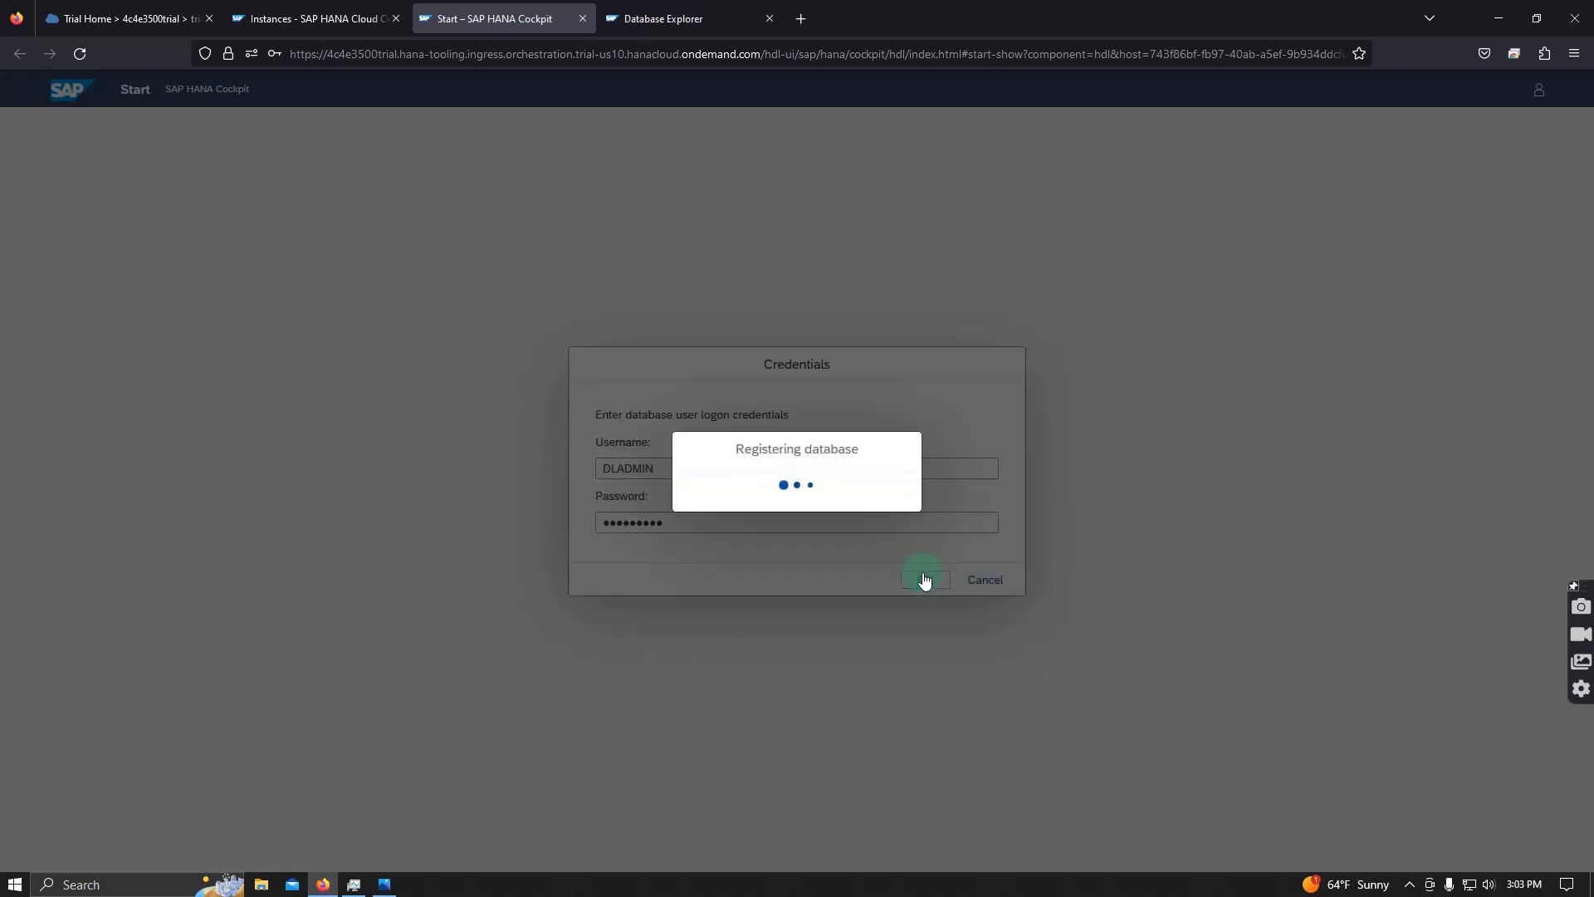
- Correct the username to HDLADMIN and log on to reach the workaroundHANA_DL overview
left_click(612, 498)
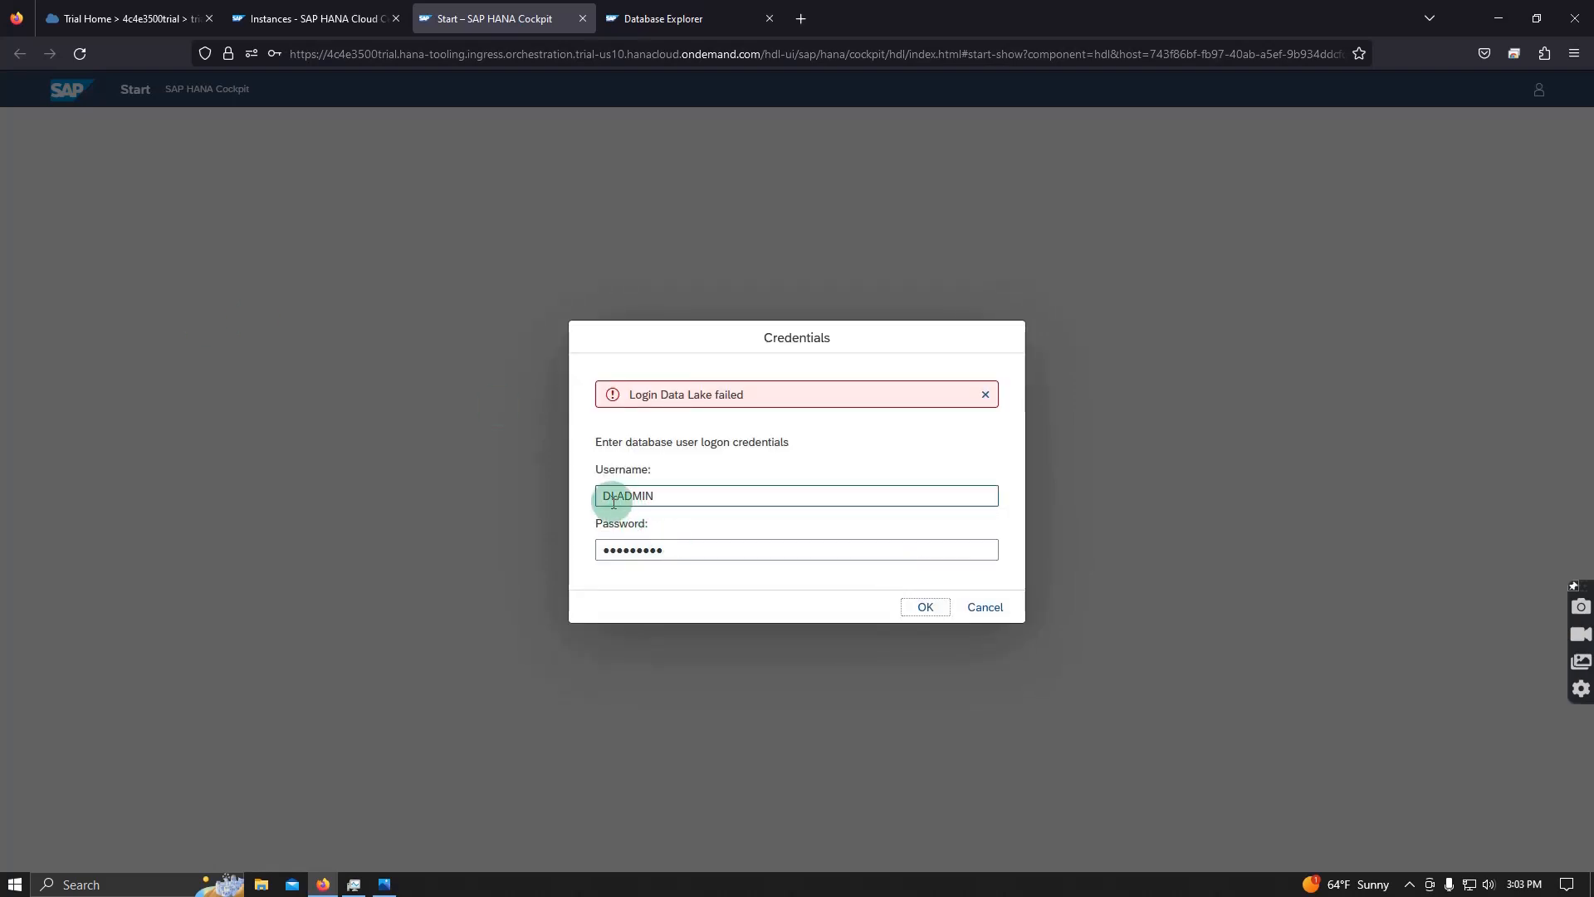
left_click(607, 495)
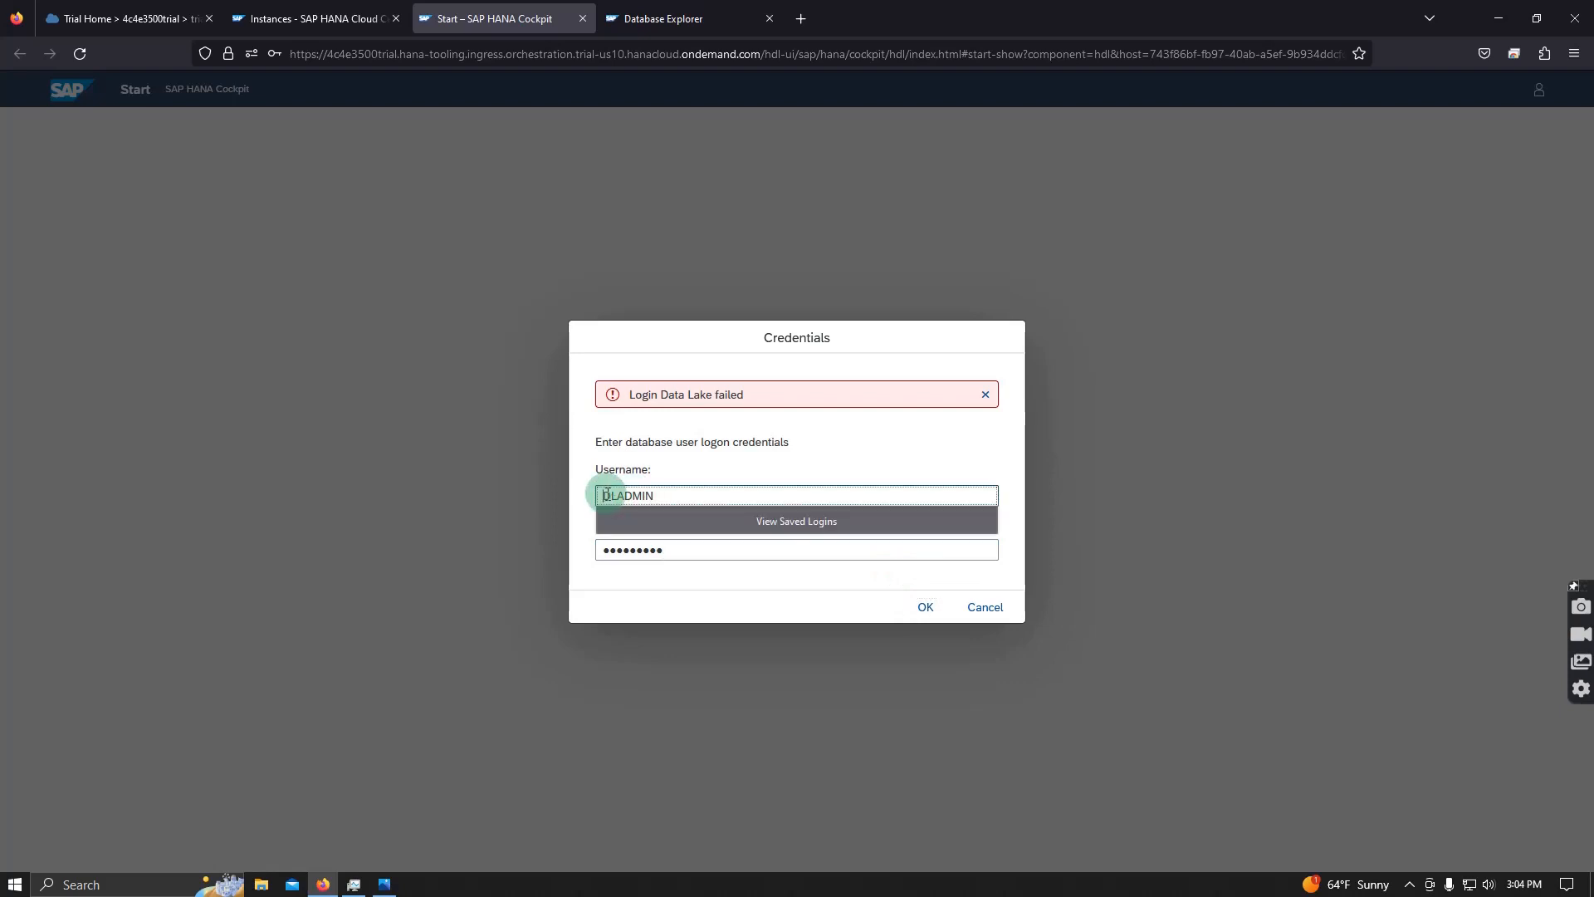
type("H")
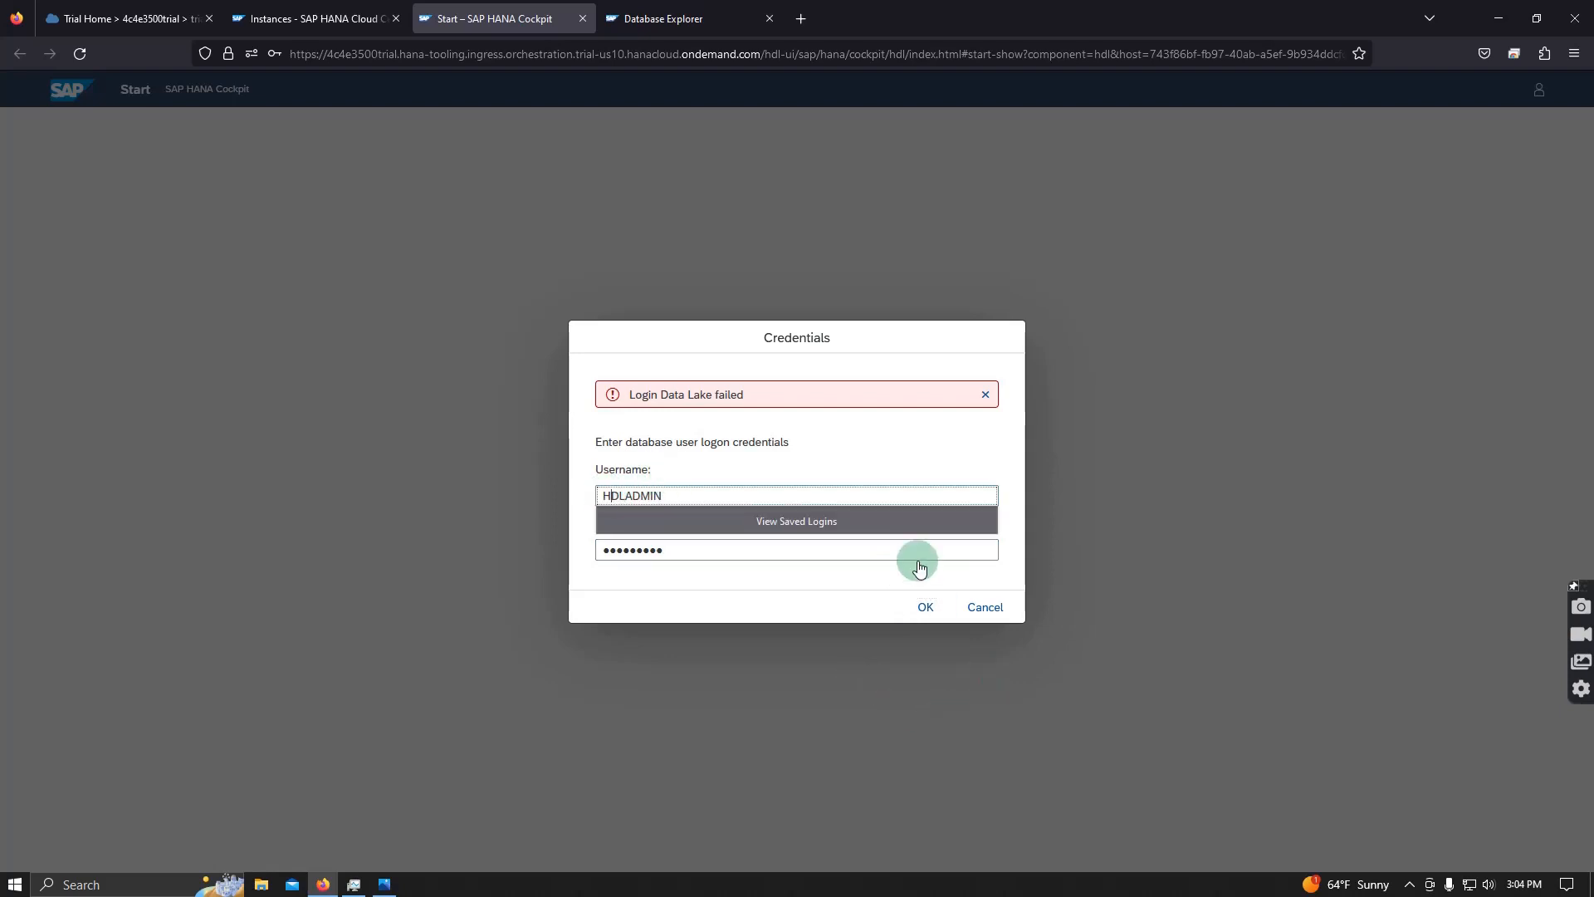
left_click(925, 606)
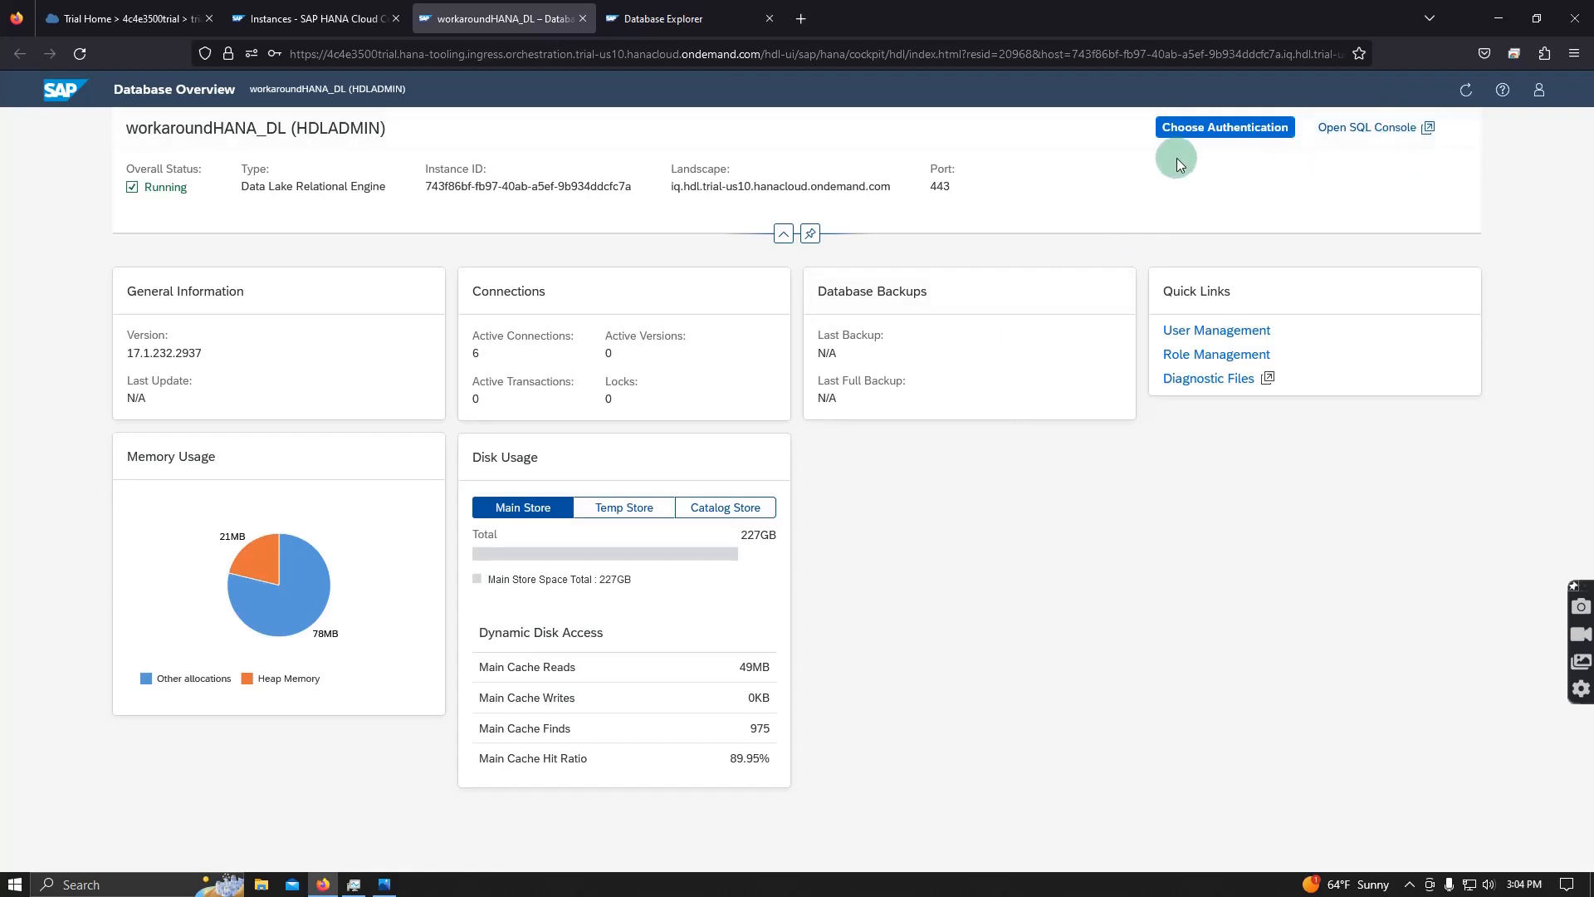
- Open the workaroundHANA database in SAP HANA Cockpit from the instance list
left_click(315, 33)
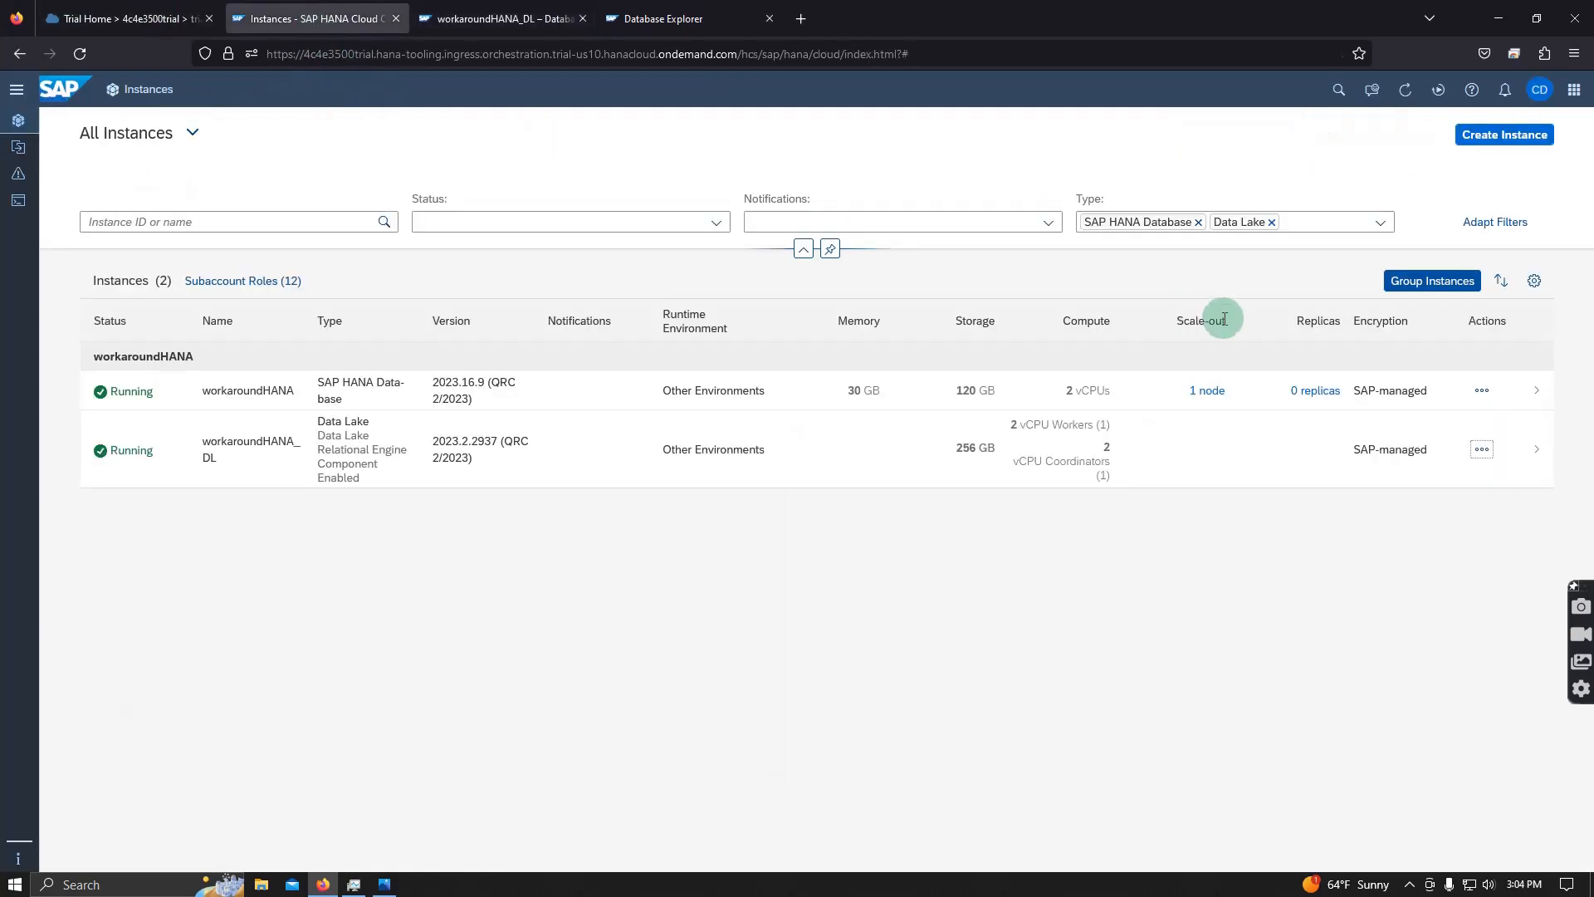
left_click(1482, 390)
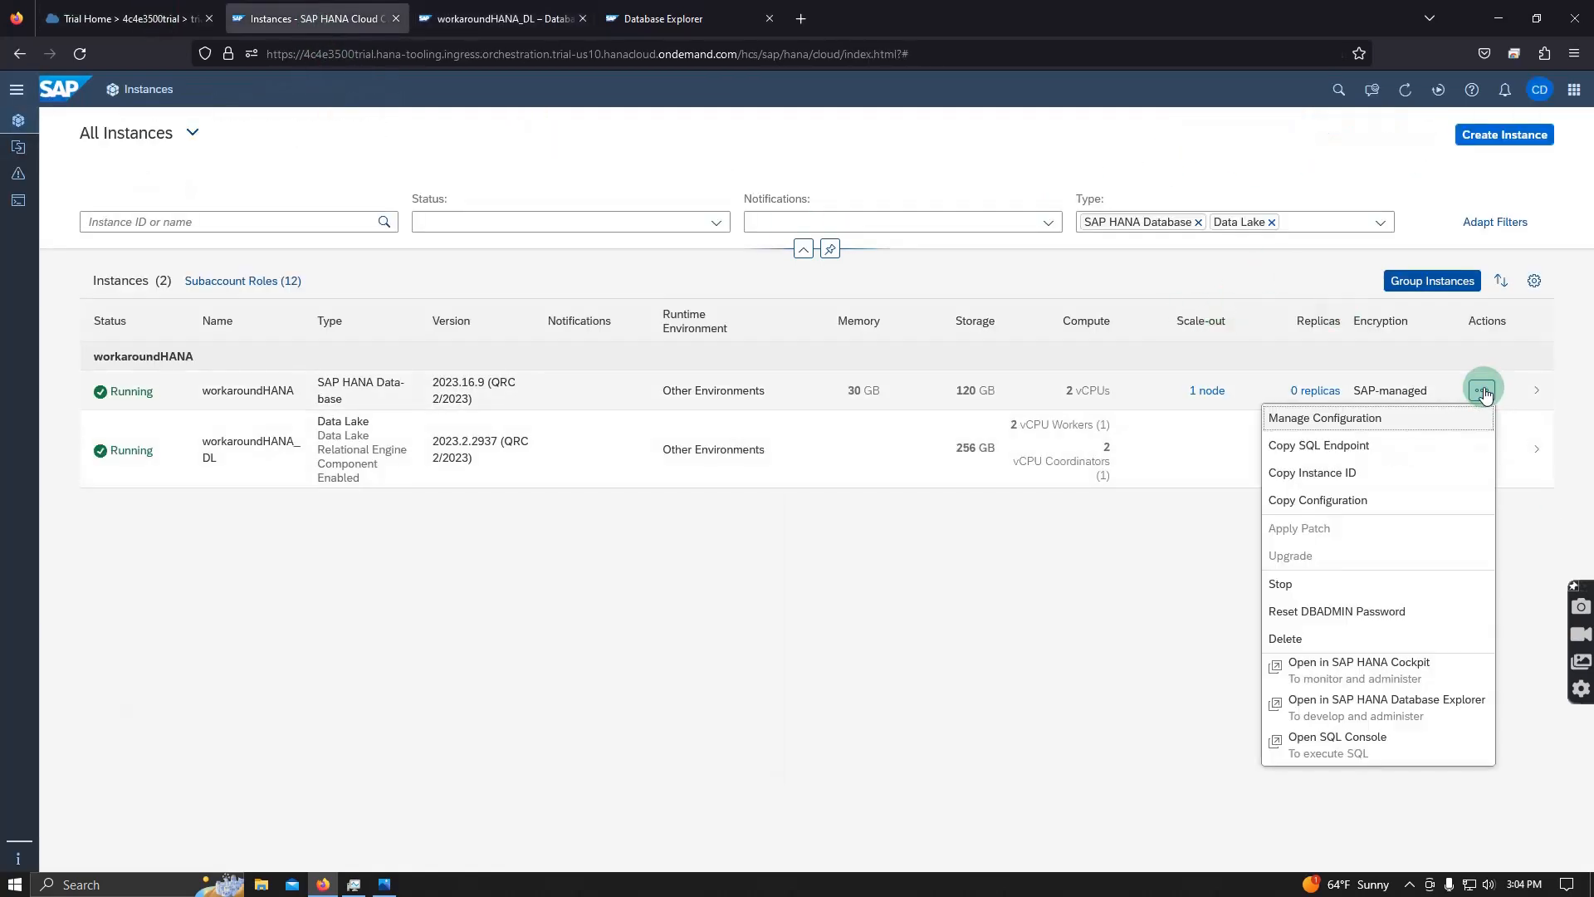
left_click(1334, 669)
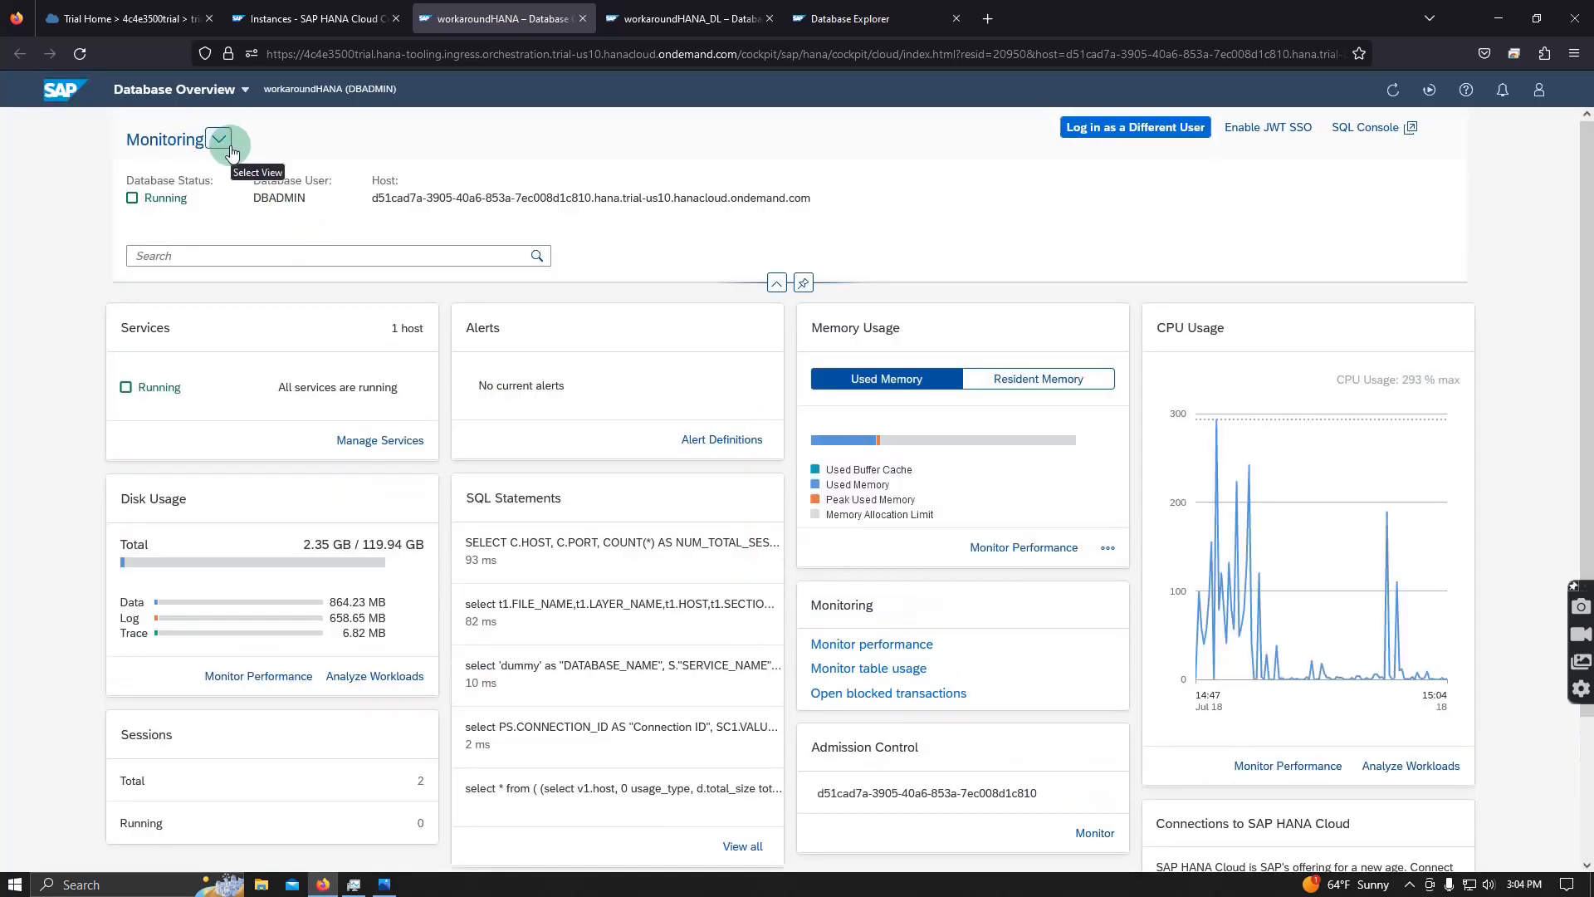
- Show every monitoring tile with the All view, then return to the HANA Cloud instance list
left_click(220, 139)
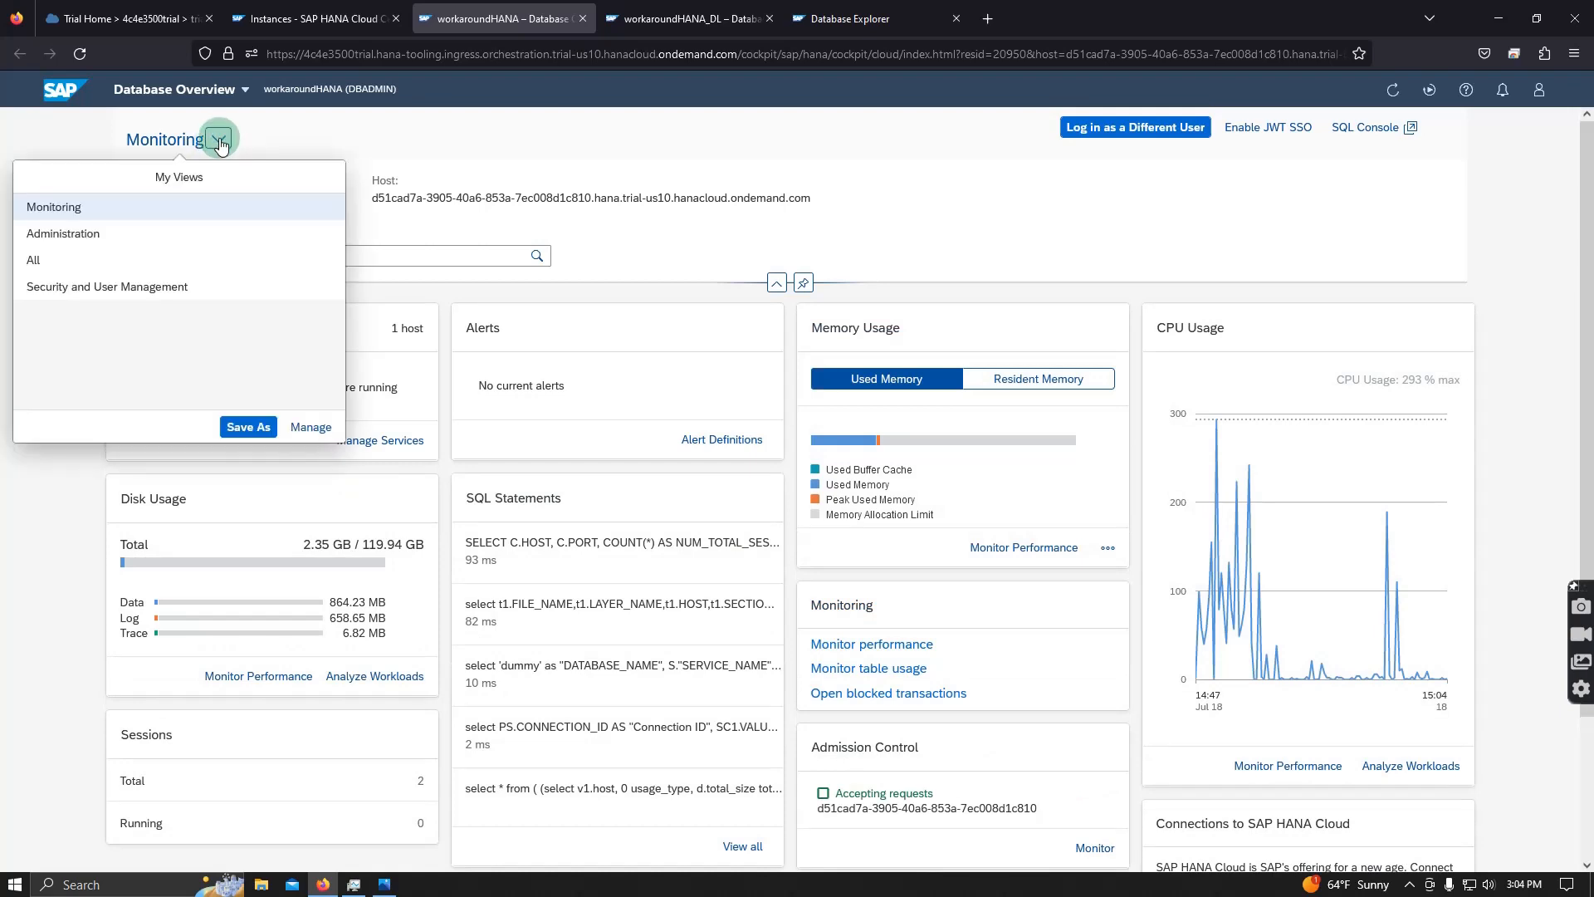
left_click(91, 266)
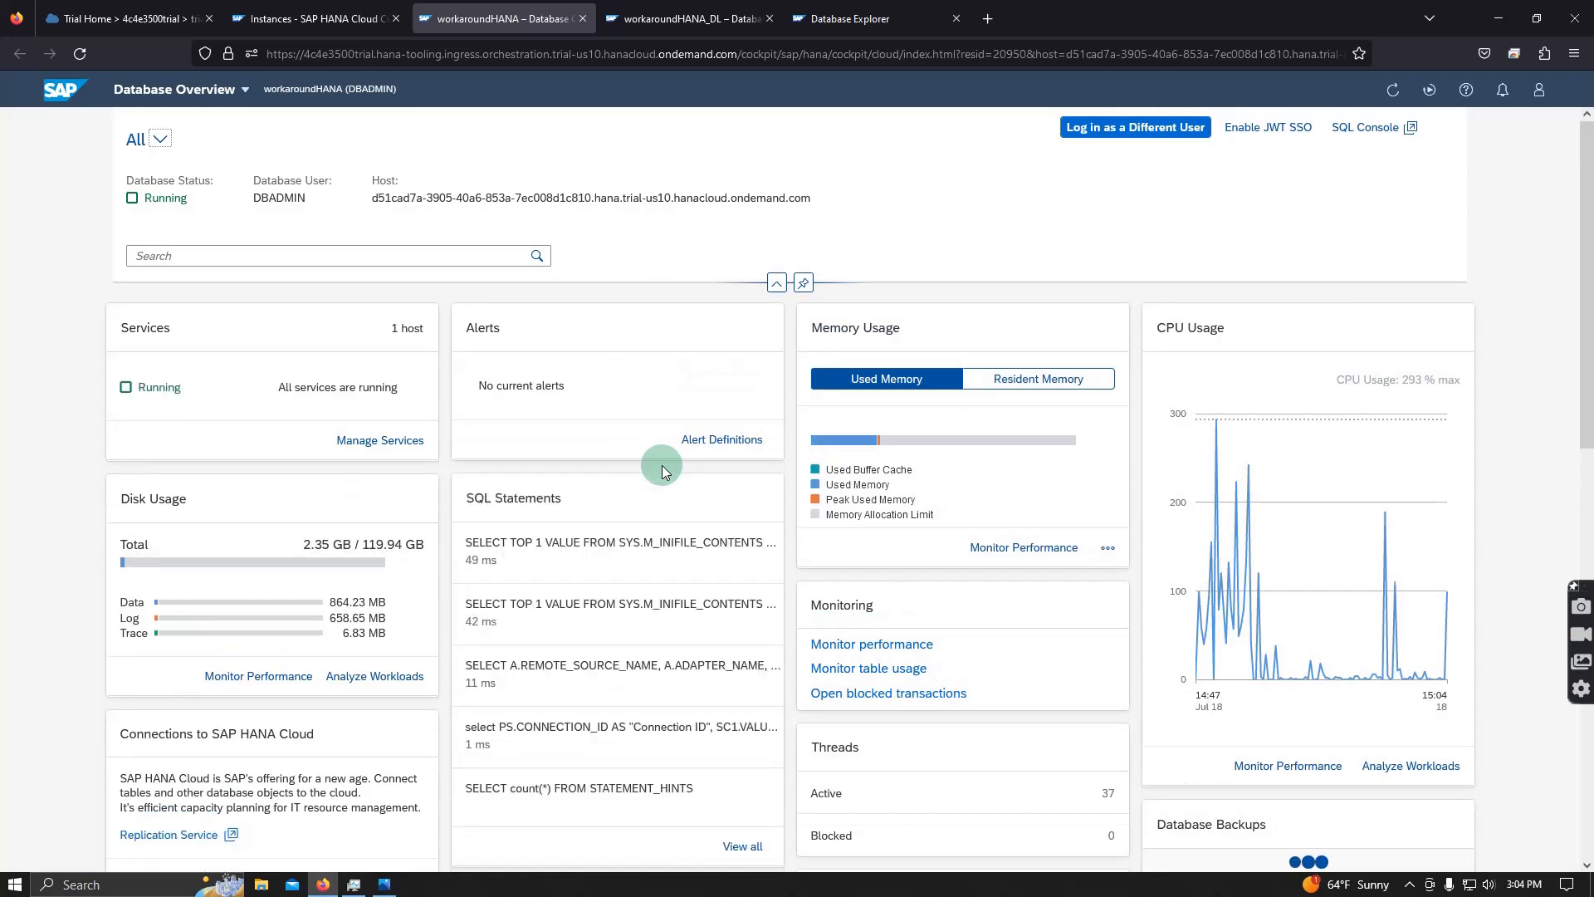
scroll(661, 463, "down", 10)
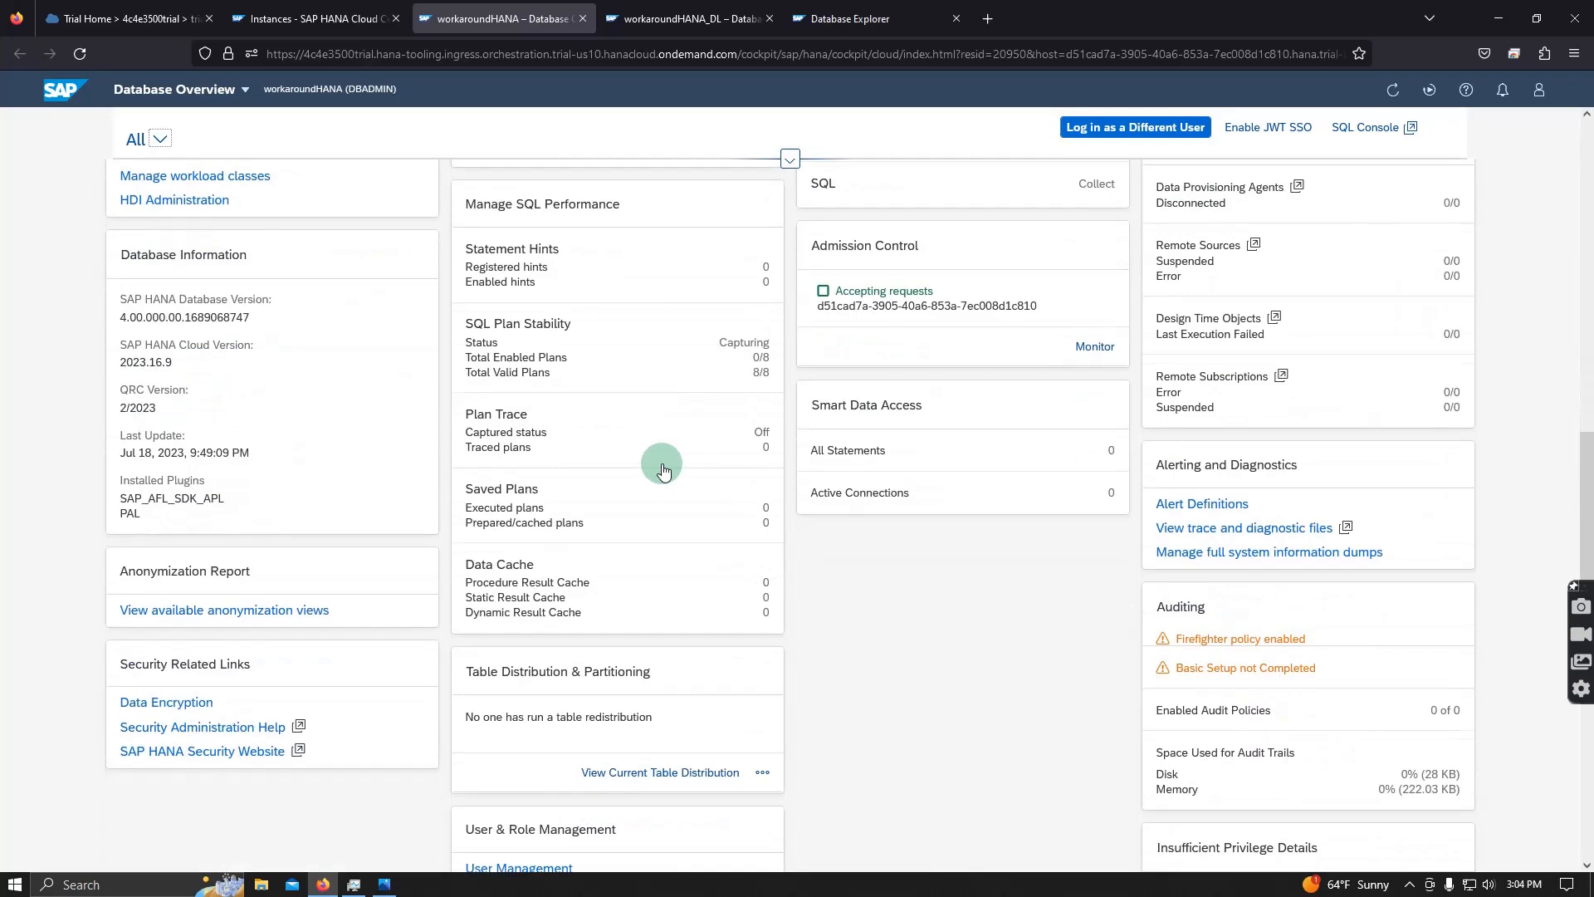
scroll(661, 463, "up", 8)
scroll(665, 449, "up", 5)
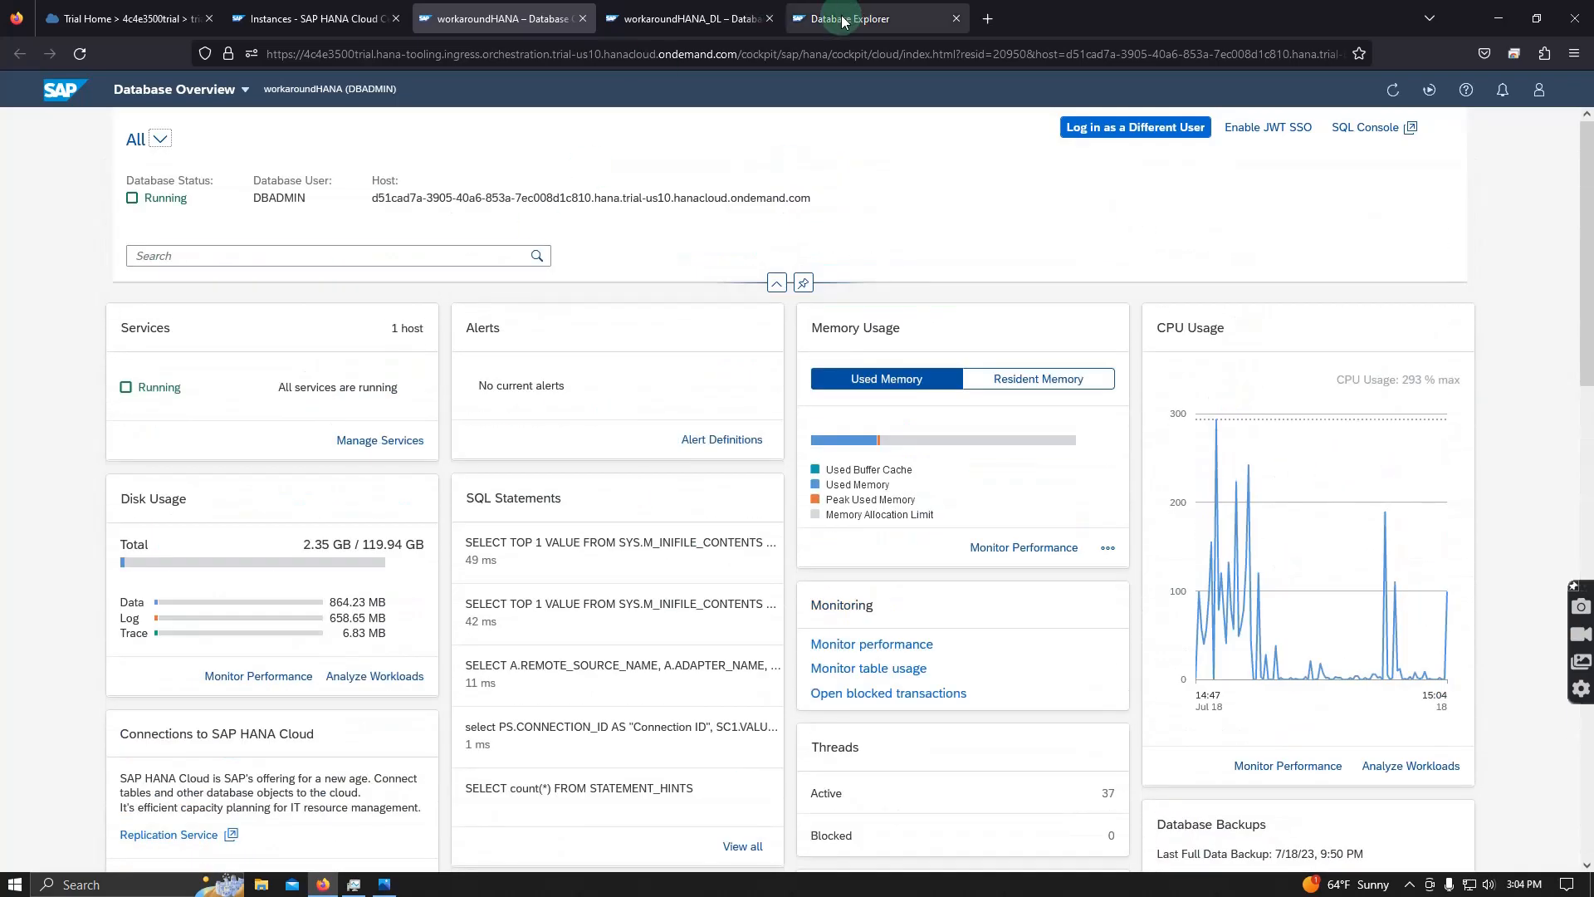
left_click(270, 19)
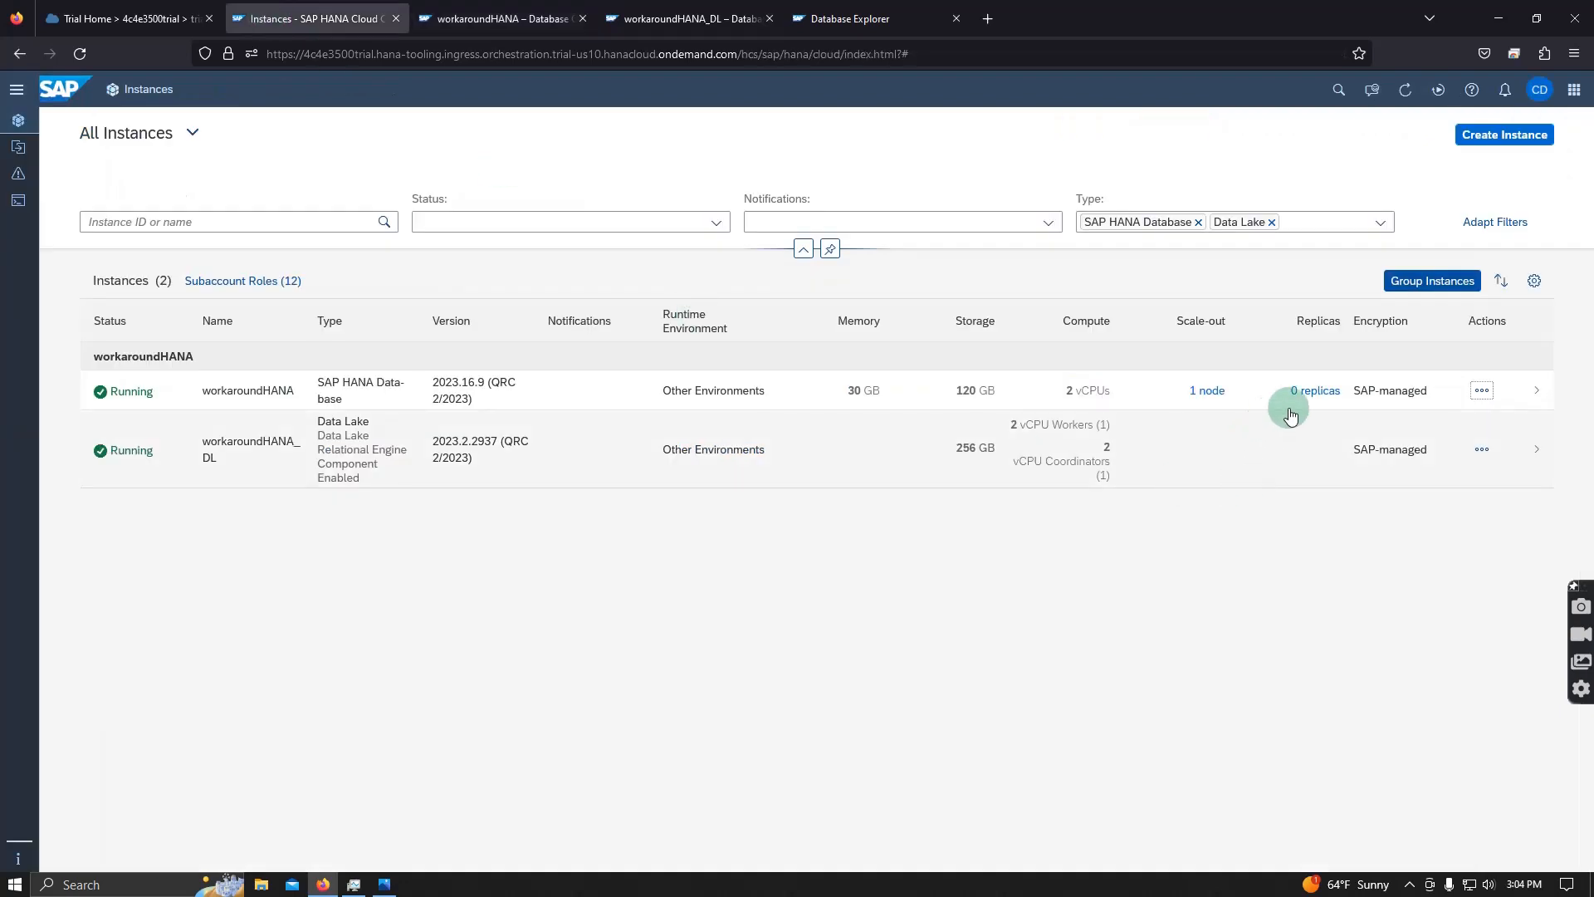
- Dismiss workaroundHANA's actions menu unused and switch to the Trial Home subaccount page
left_click(1484, 389)
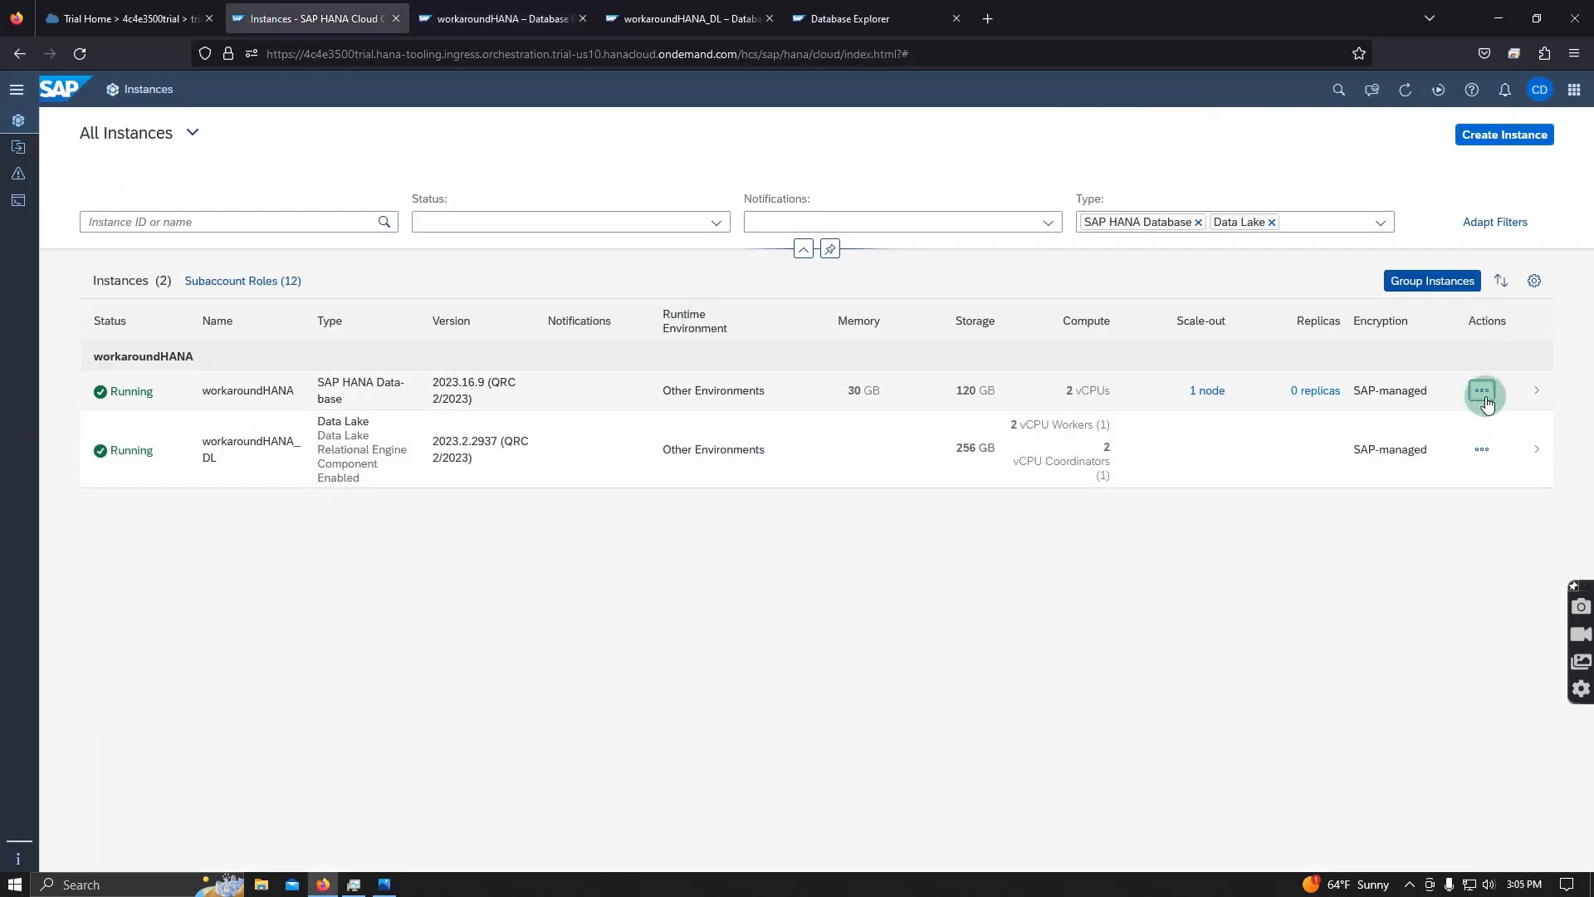
left_click(1495, 384)
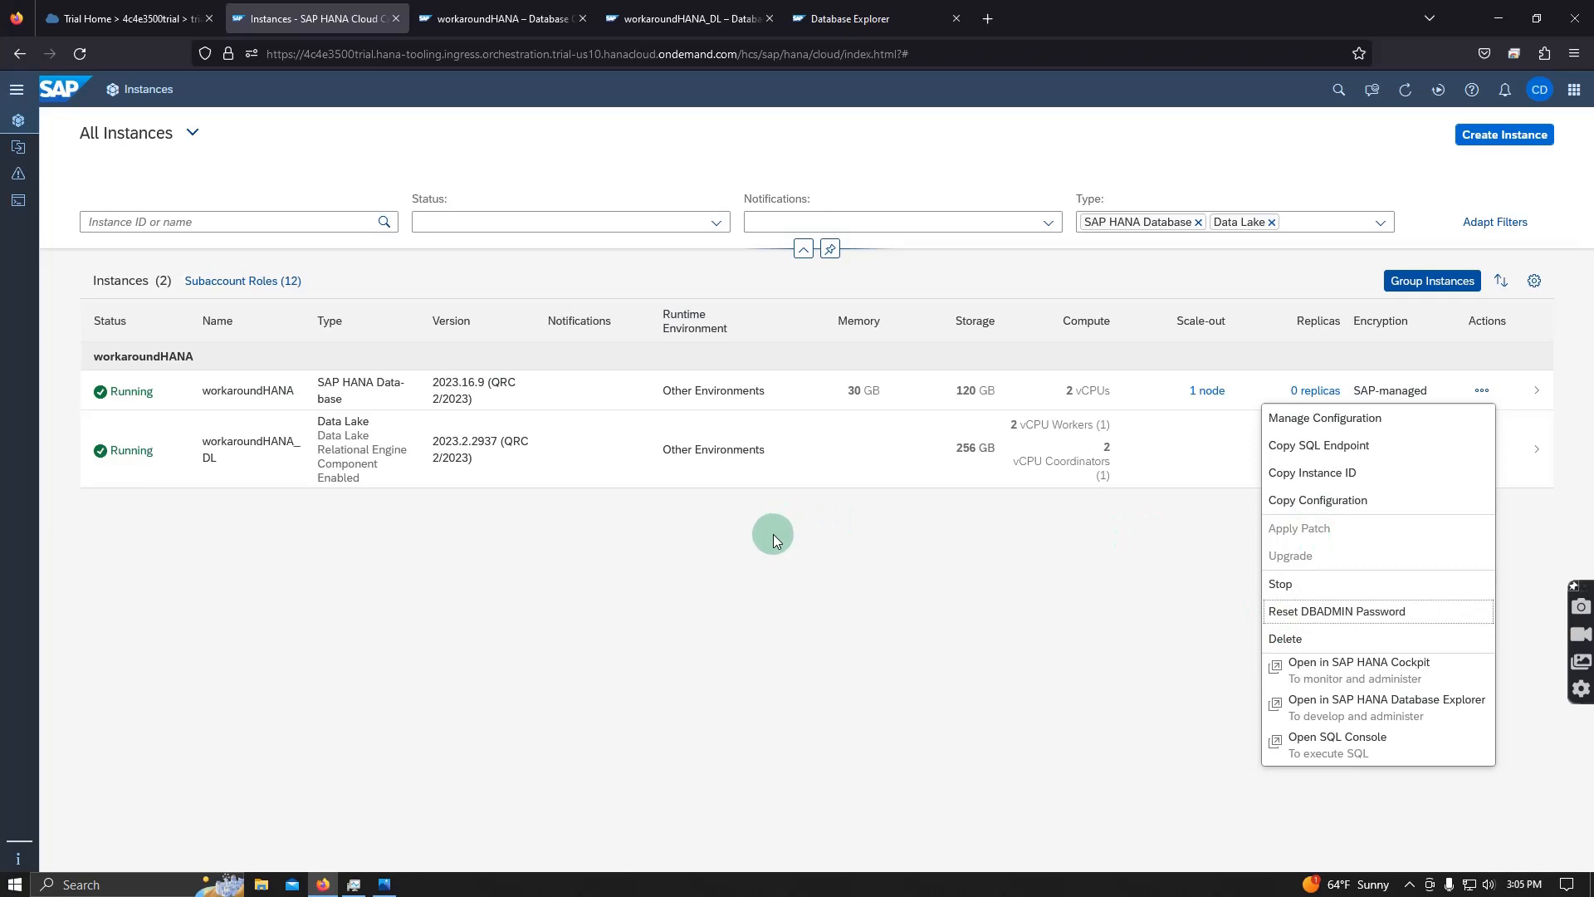
left_click(780, 535)
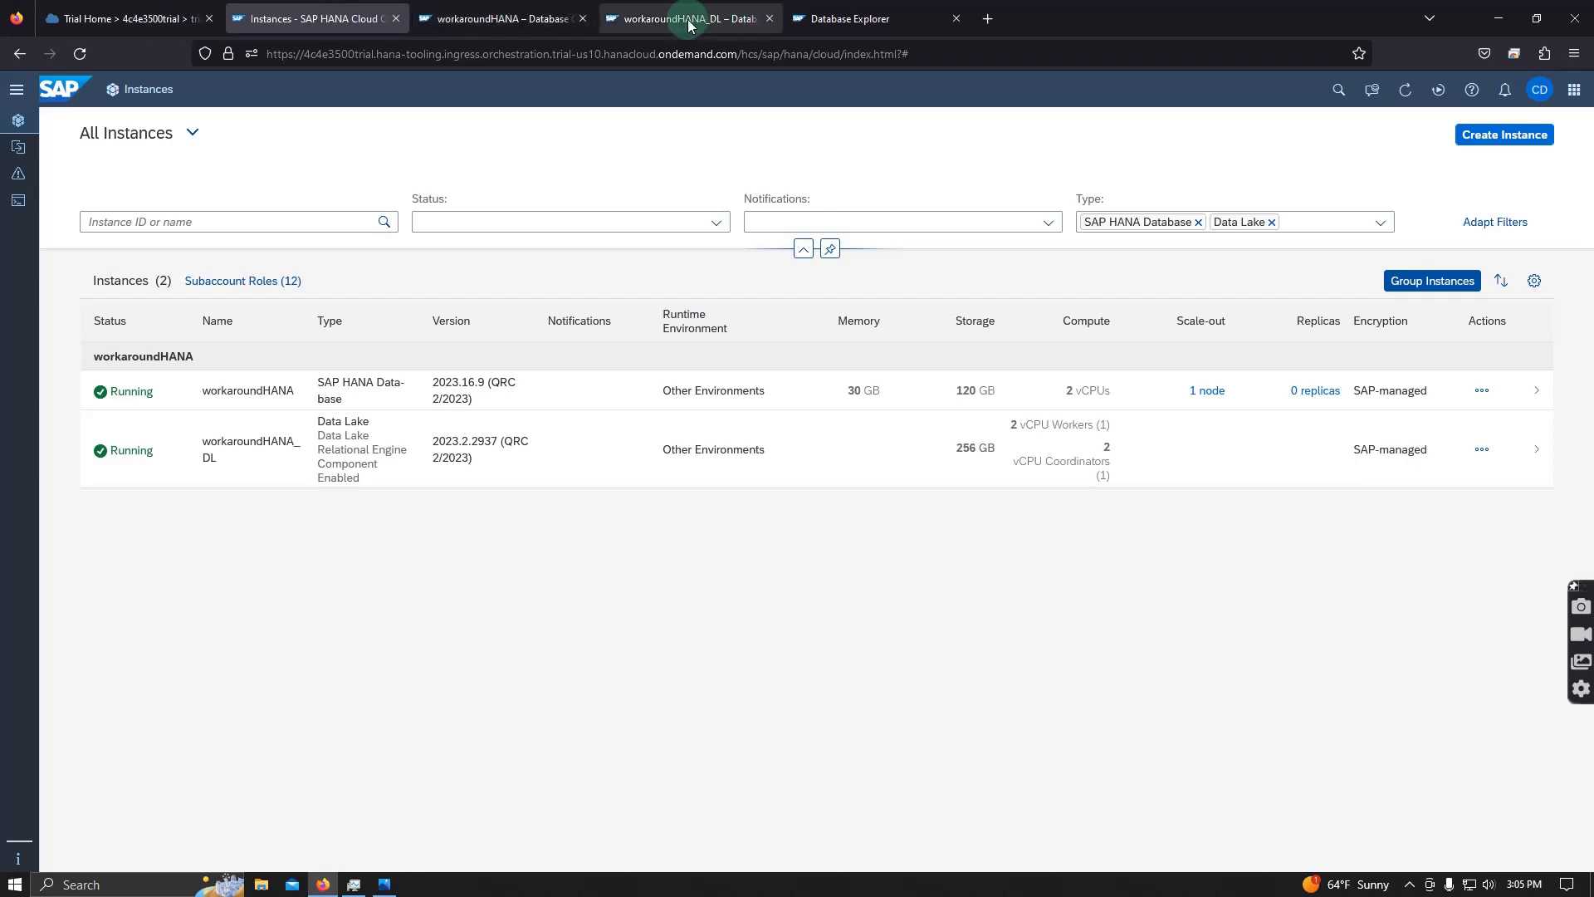
left_click(104, 20)
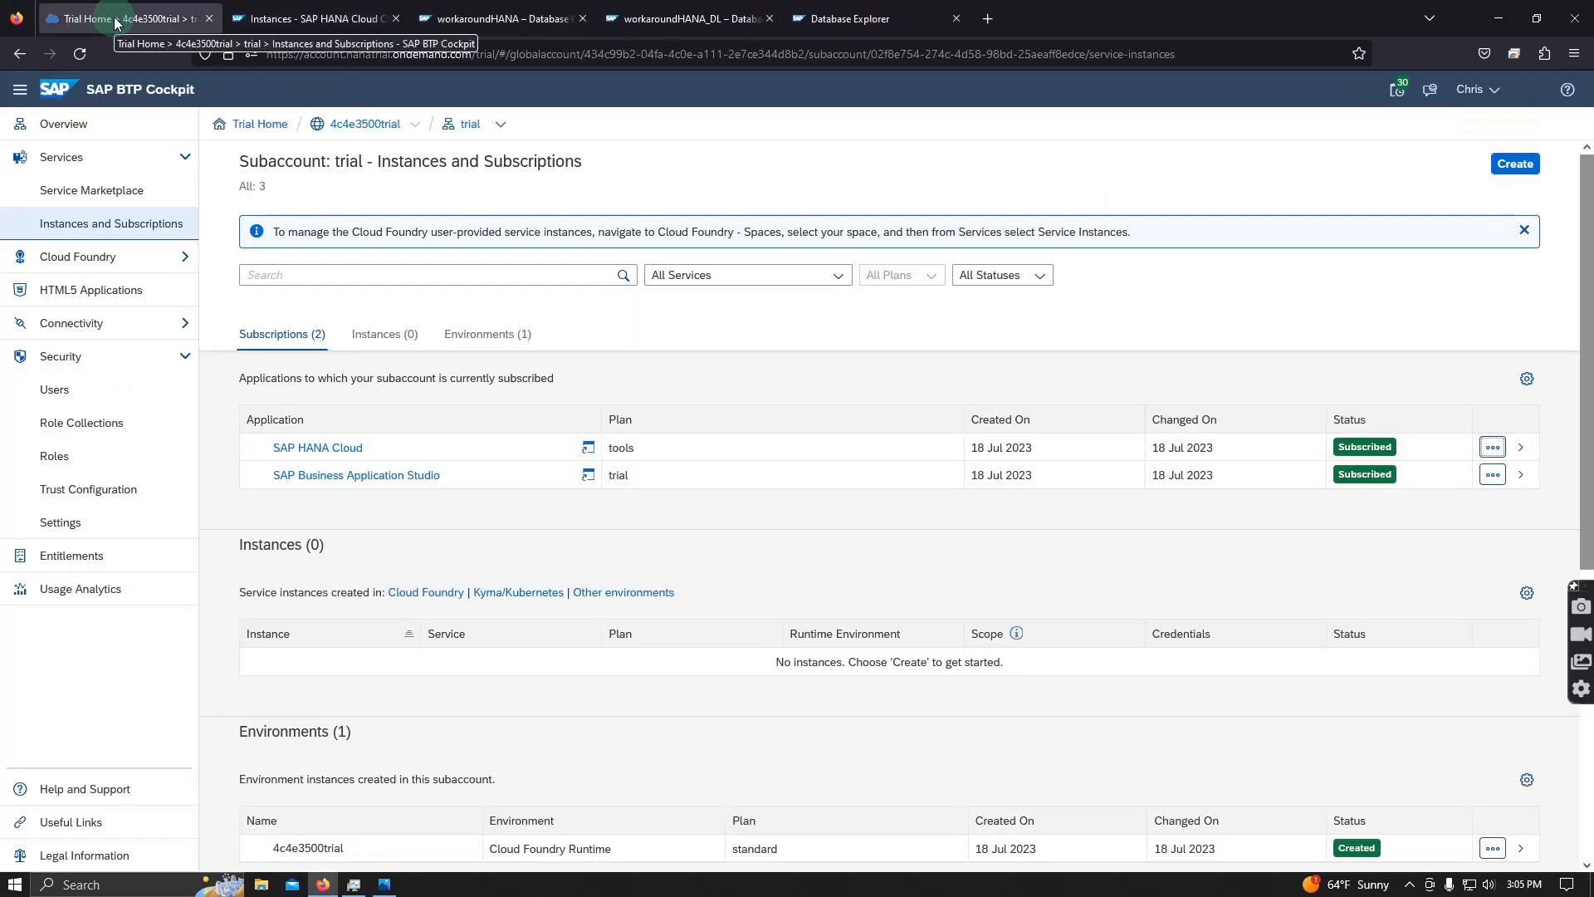
- Reload the Instances and Subscriptions page, then go back to the HANA Cloud instance list
scroll(473, 395, "down", 3)
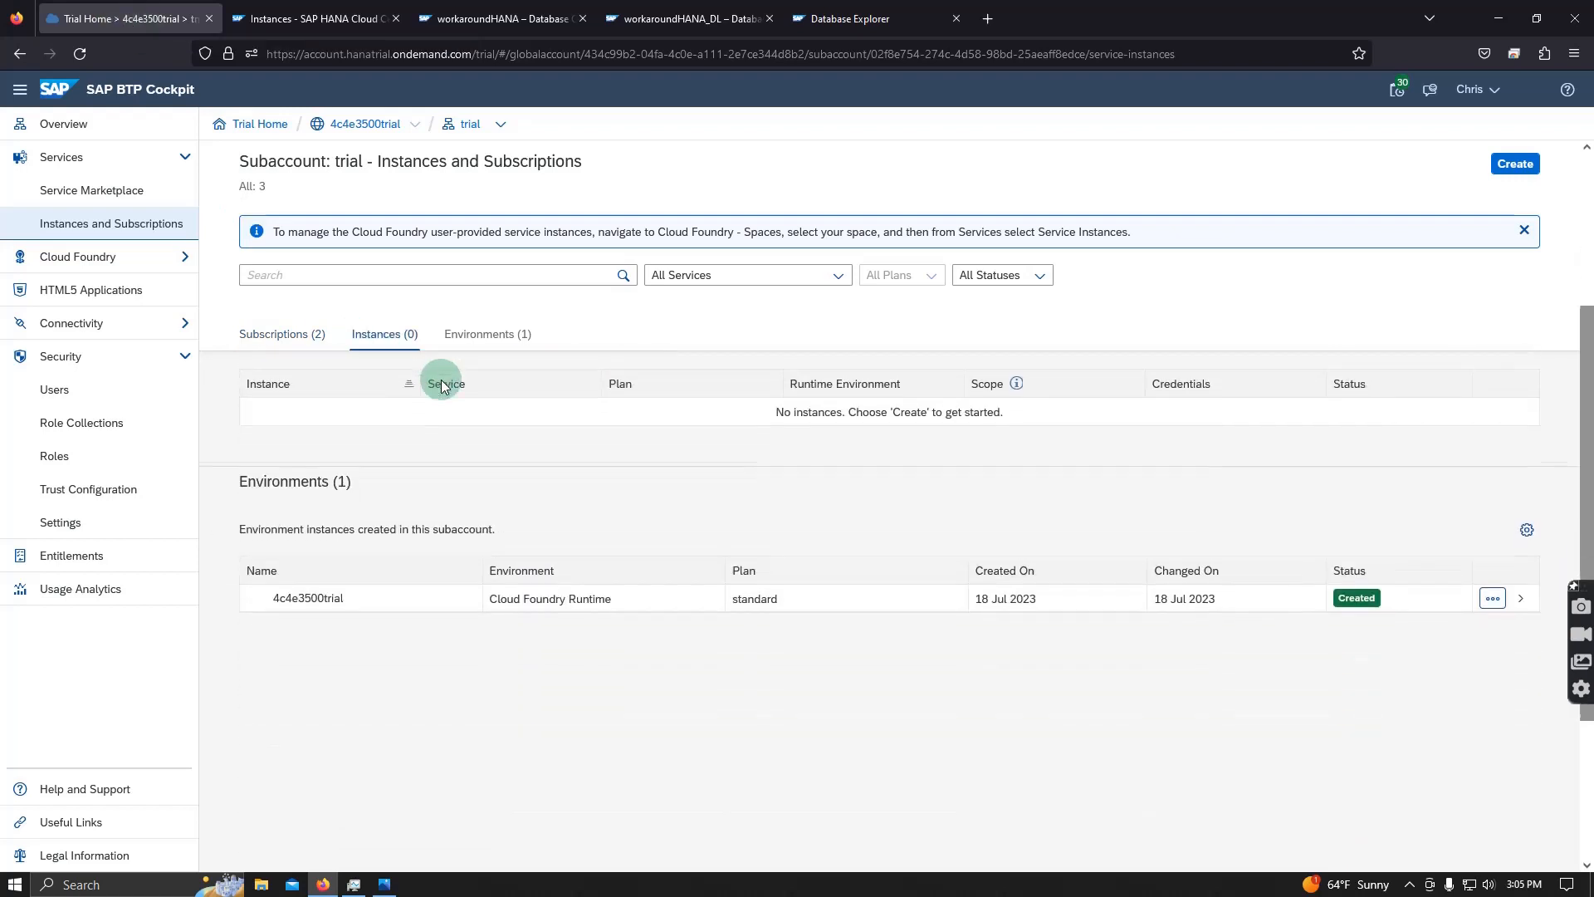
scroll(480, 396, "up", 2)
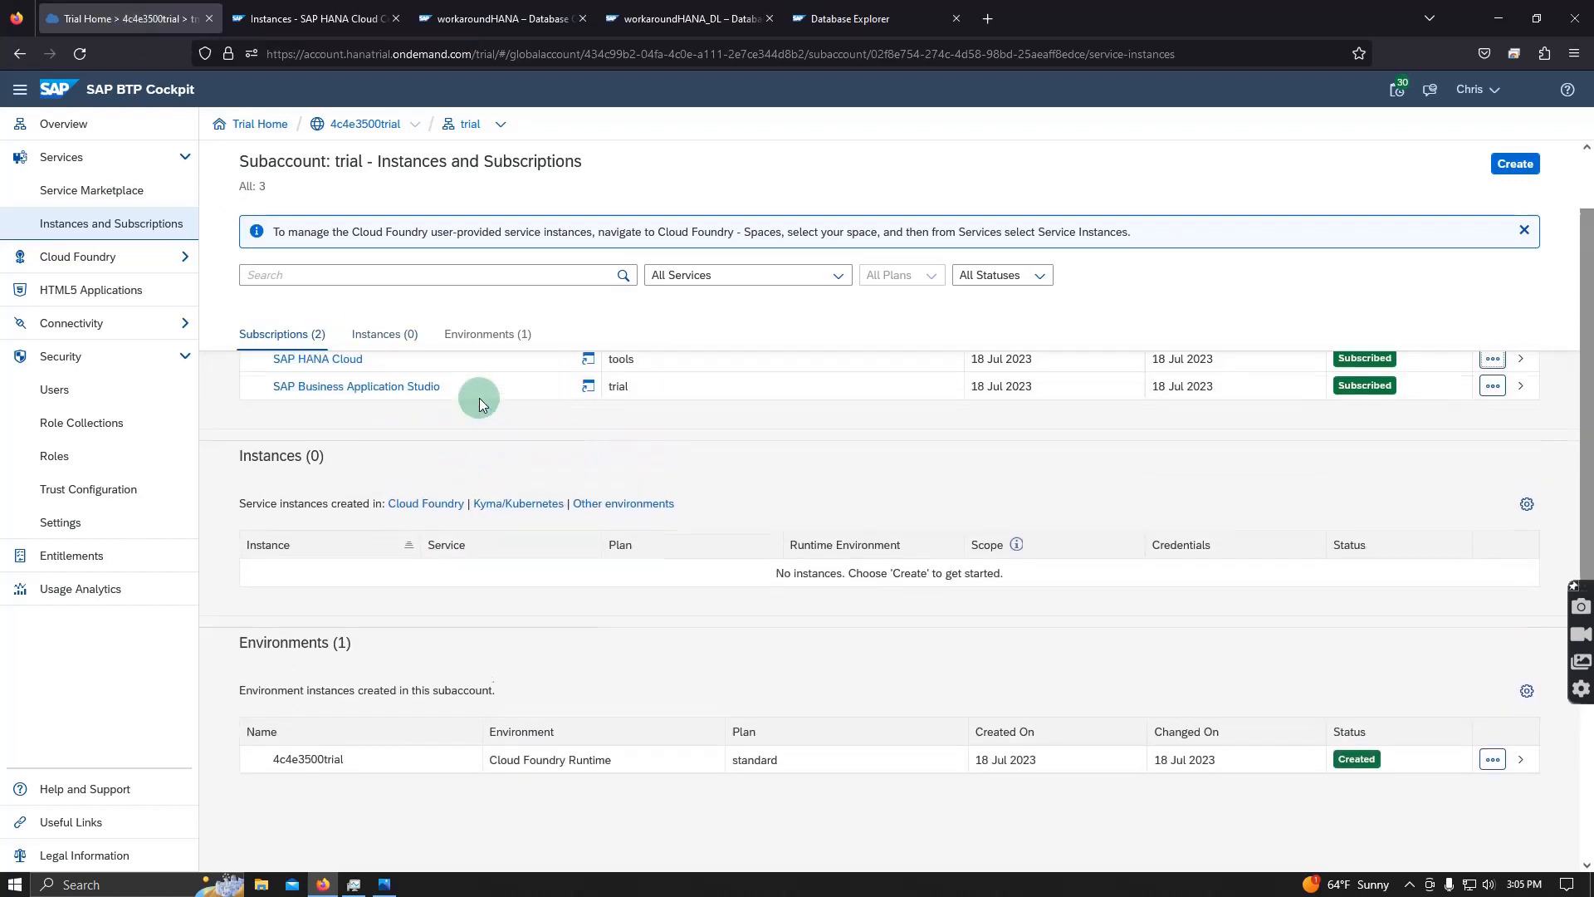
scroll(480, 397, "up", 1)
left_click(81, 53)
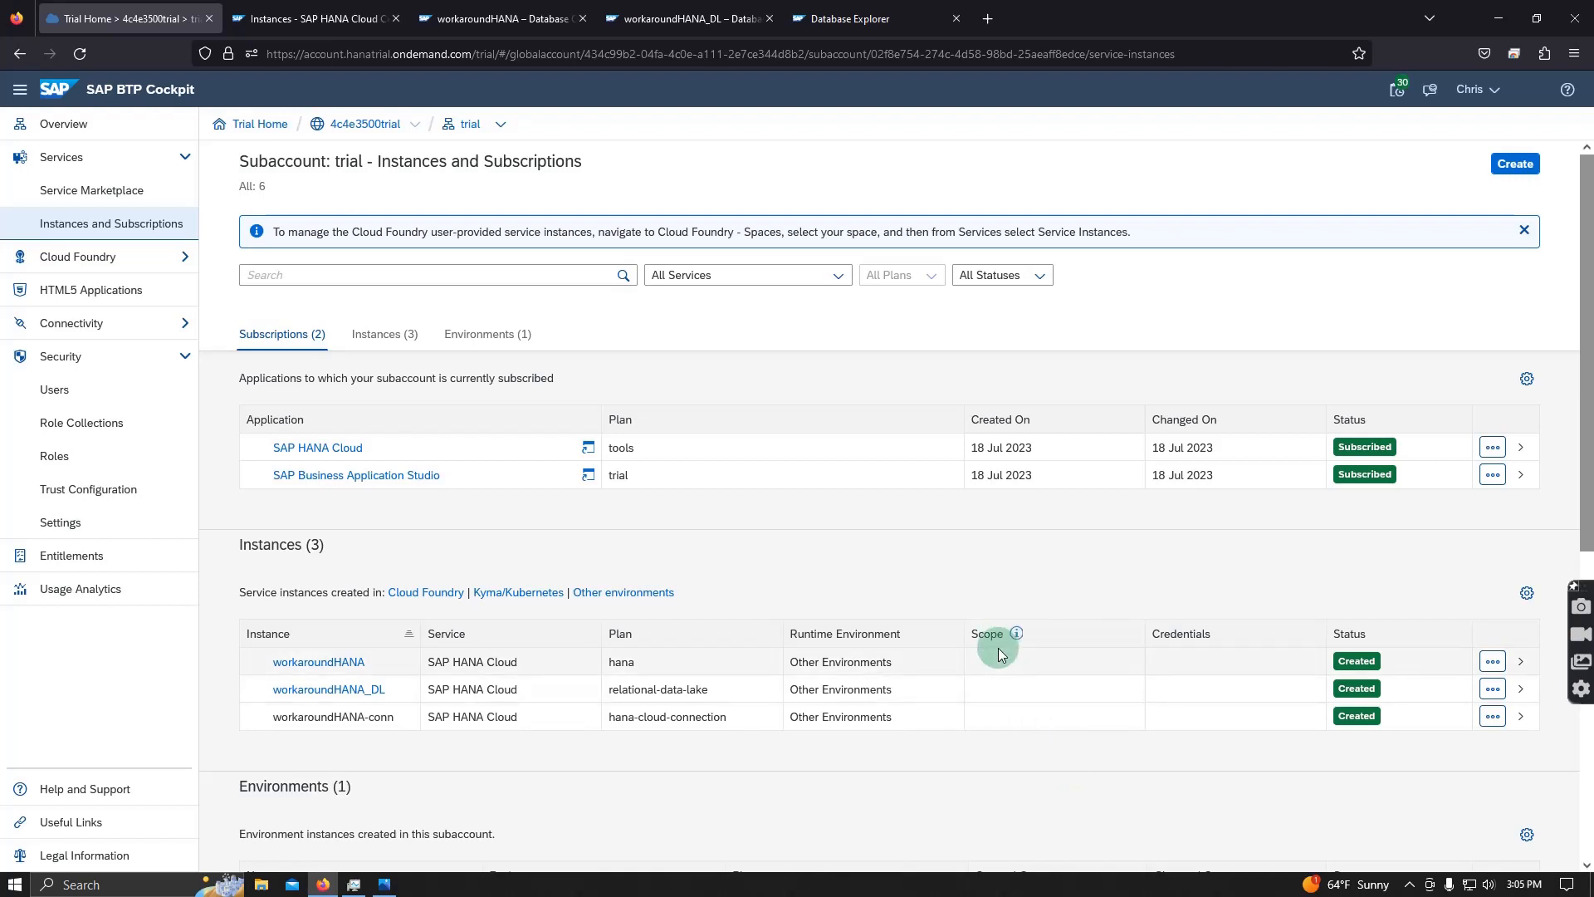
left_click(248, 18)
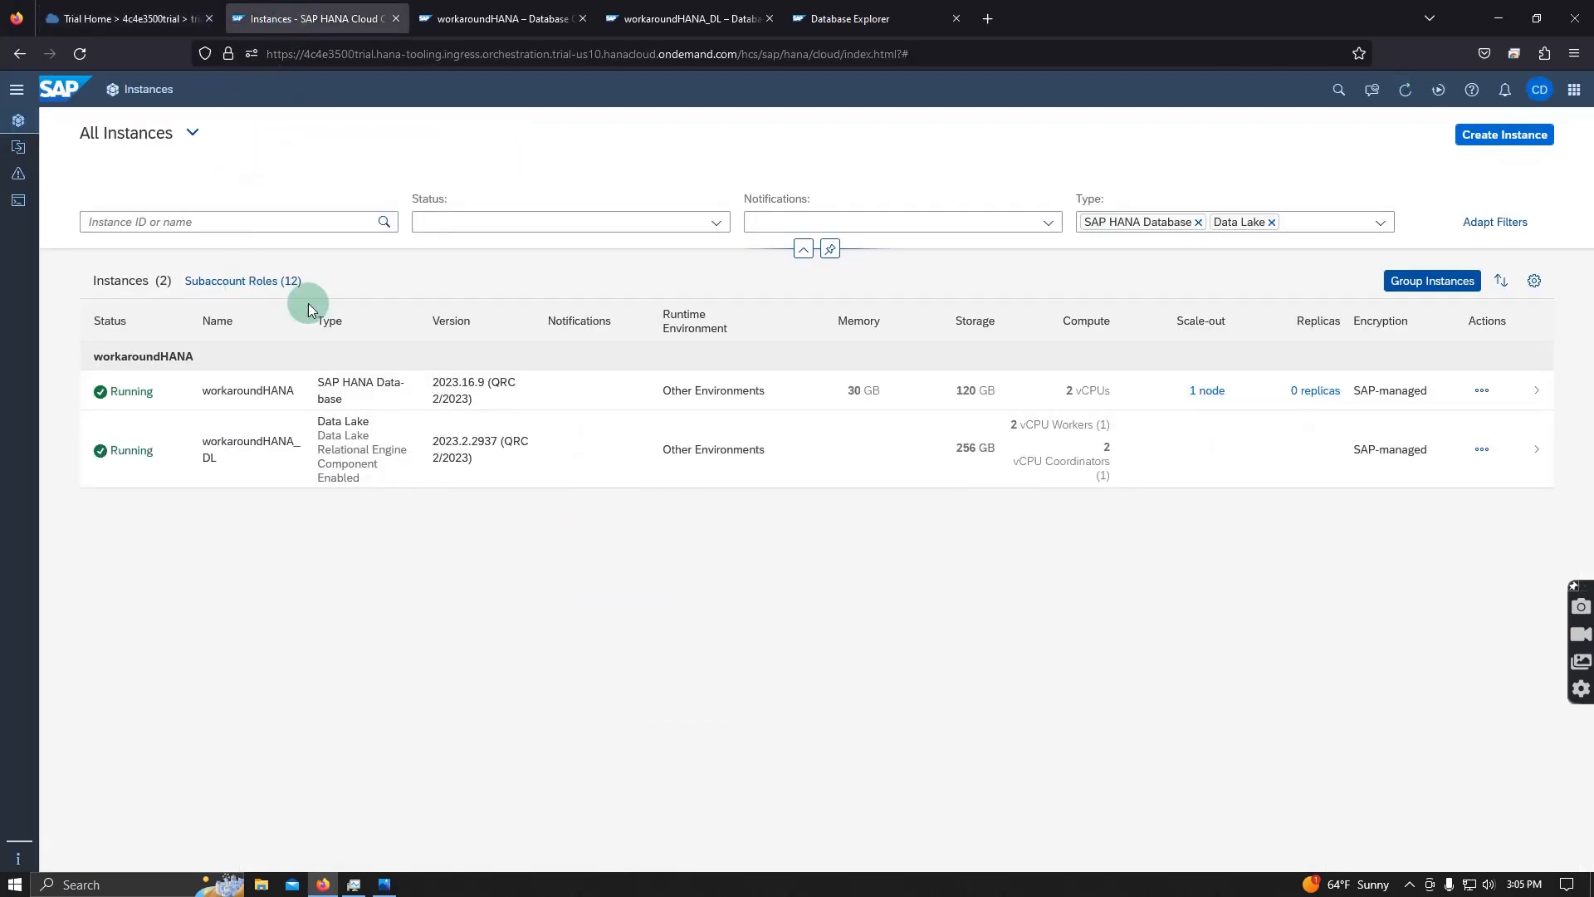
- Check the user's role collections, then open the workaroundHANA dashboard from Trial Home
left_click(274, 282)
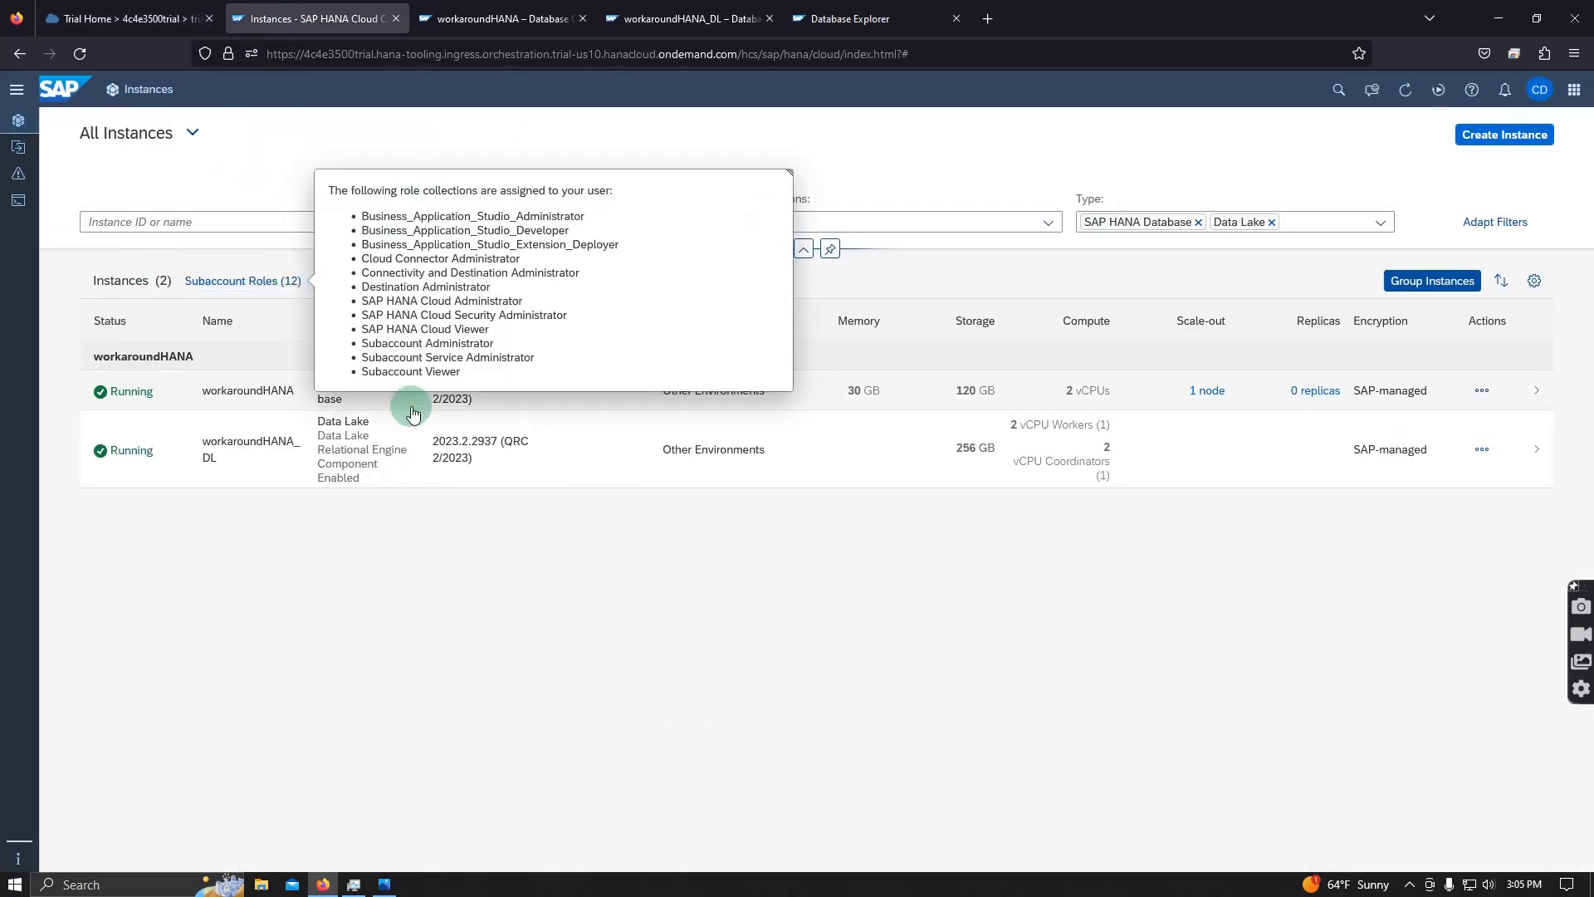
left_click(924, 279)
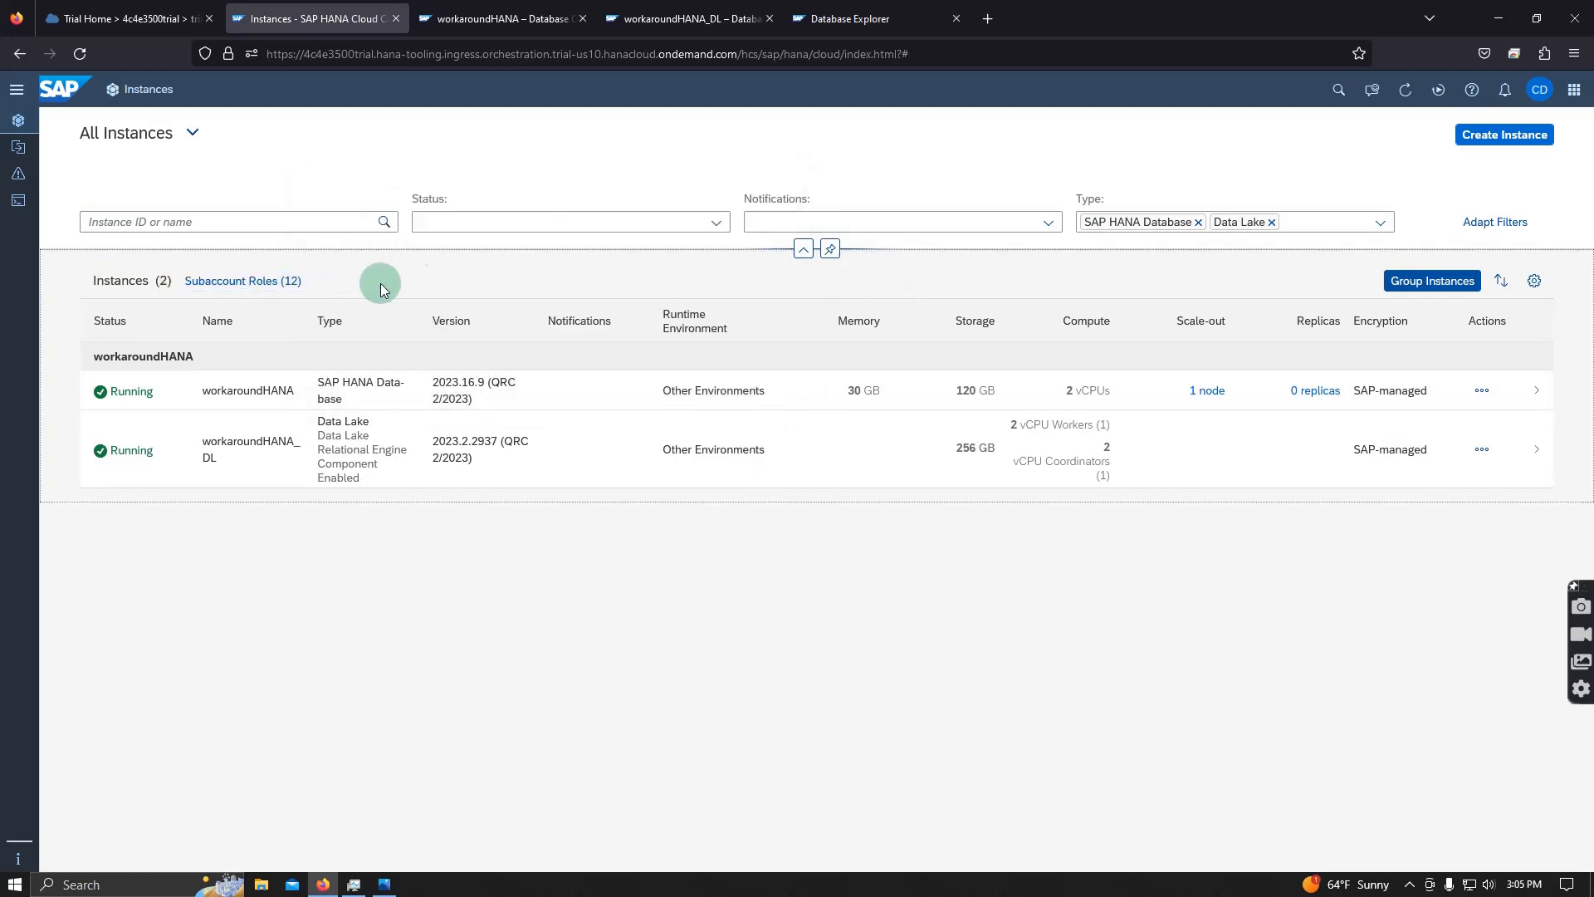
left_click(104, 23)
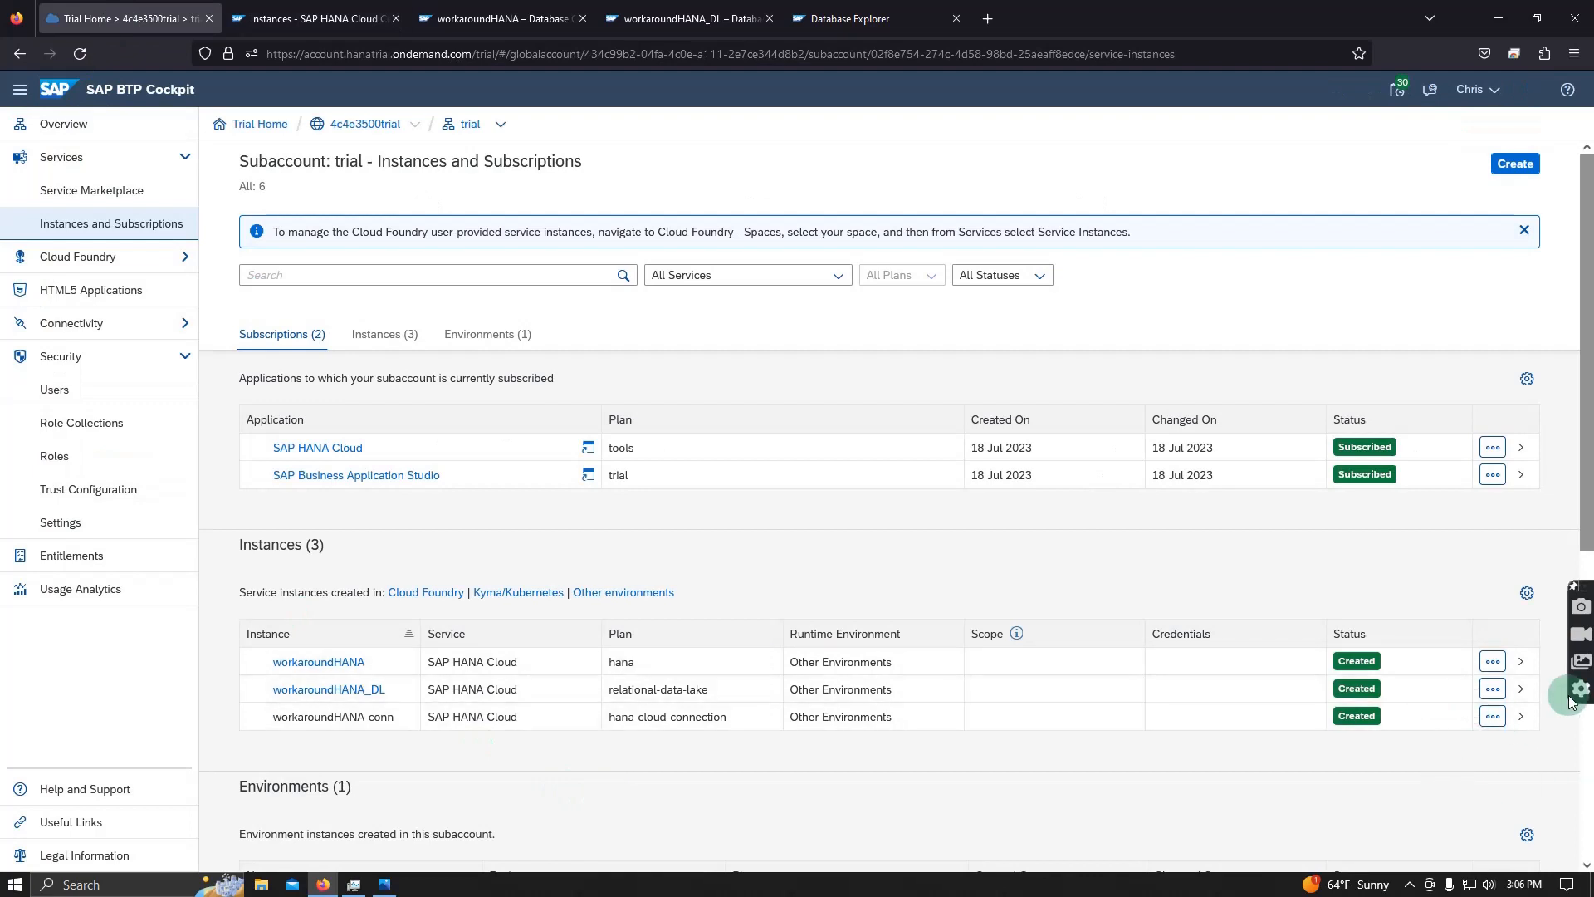
left_click(1491, 662)
left_click(1487, 696)
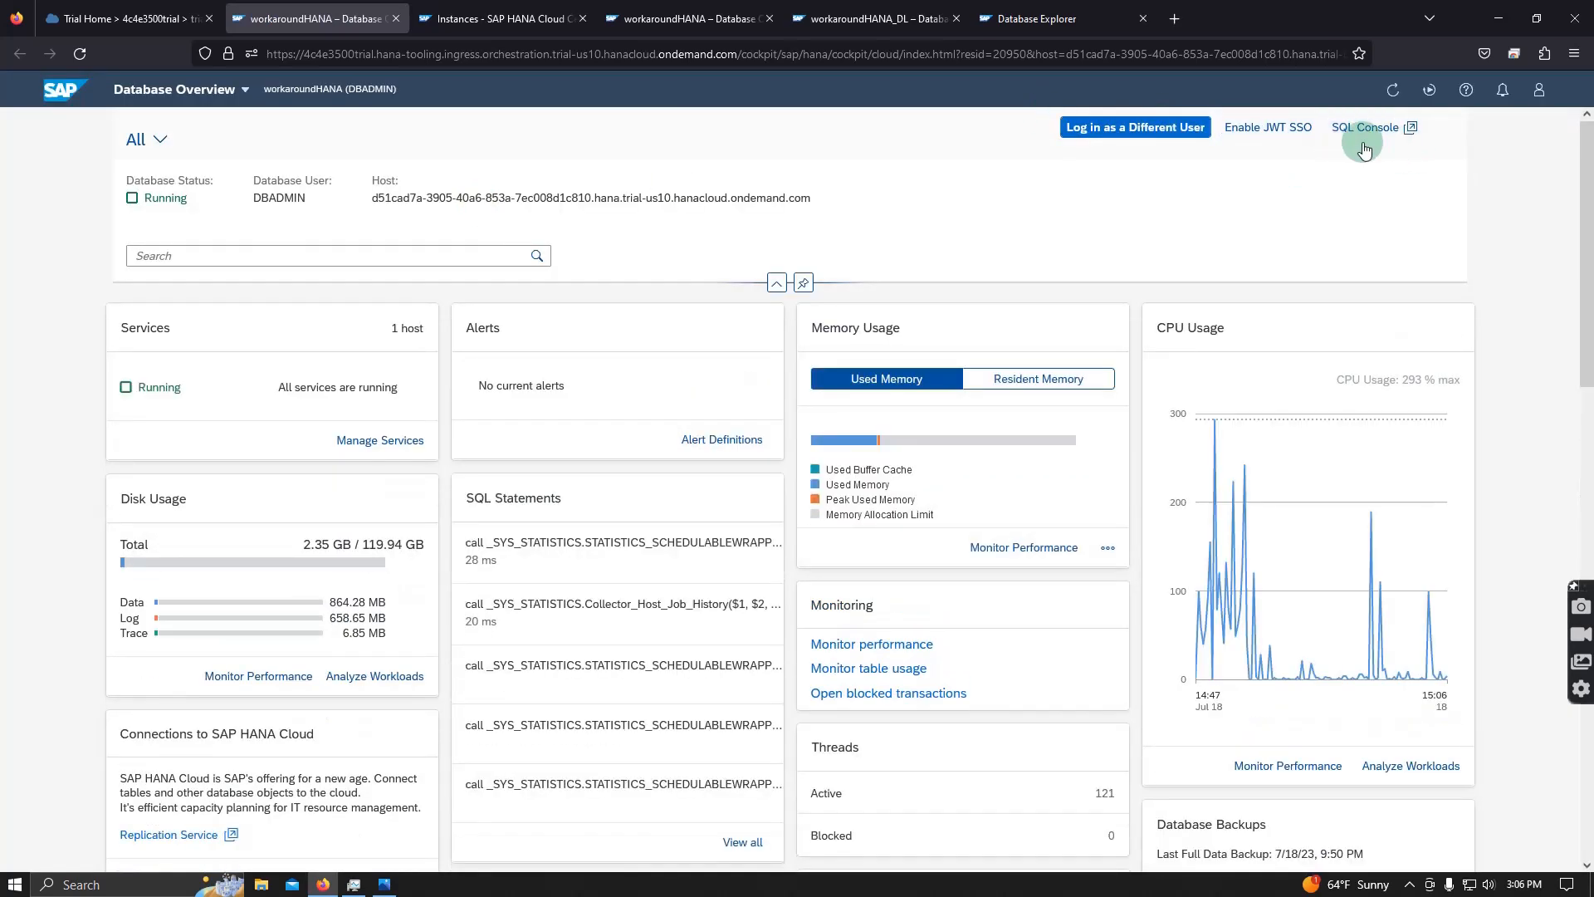
- Review the open database and data lake overview tabs, then expand Cloud Foundry on Trial Home
left_click(489, 18)
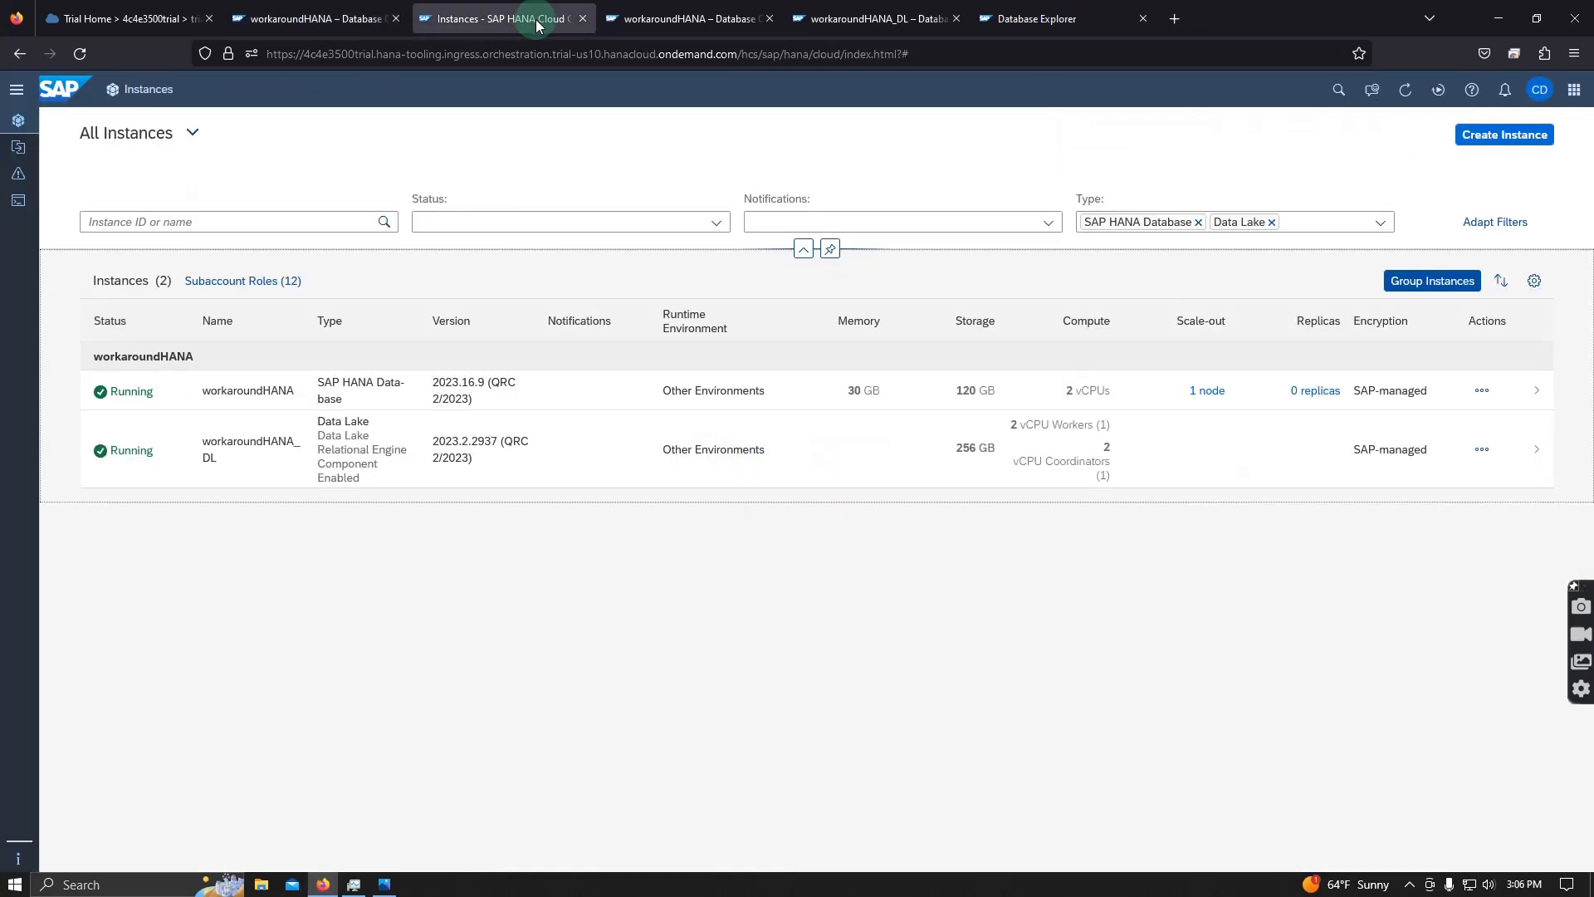
left_click(677, 18)
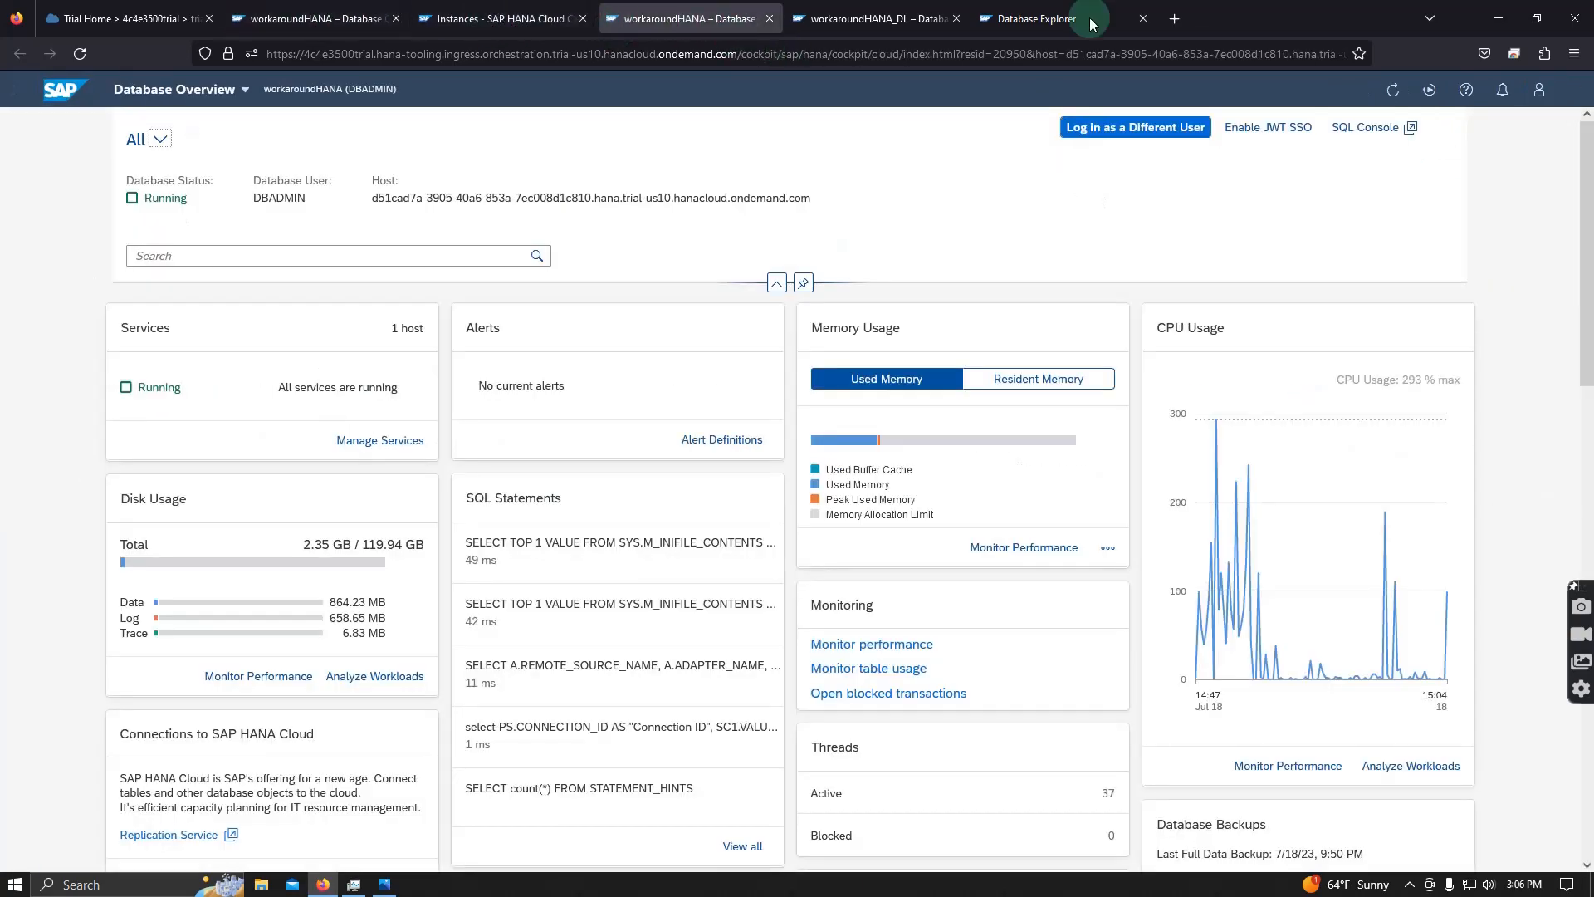
left_click(880, 20)
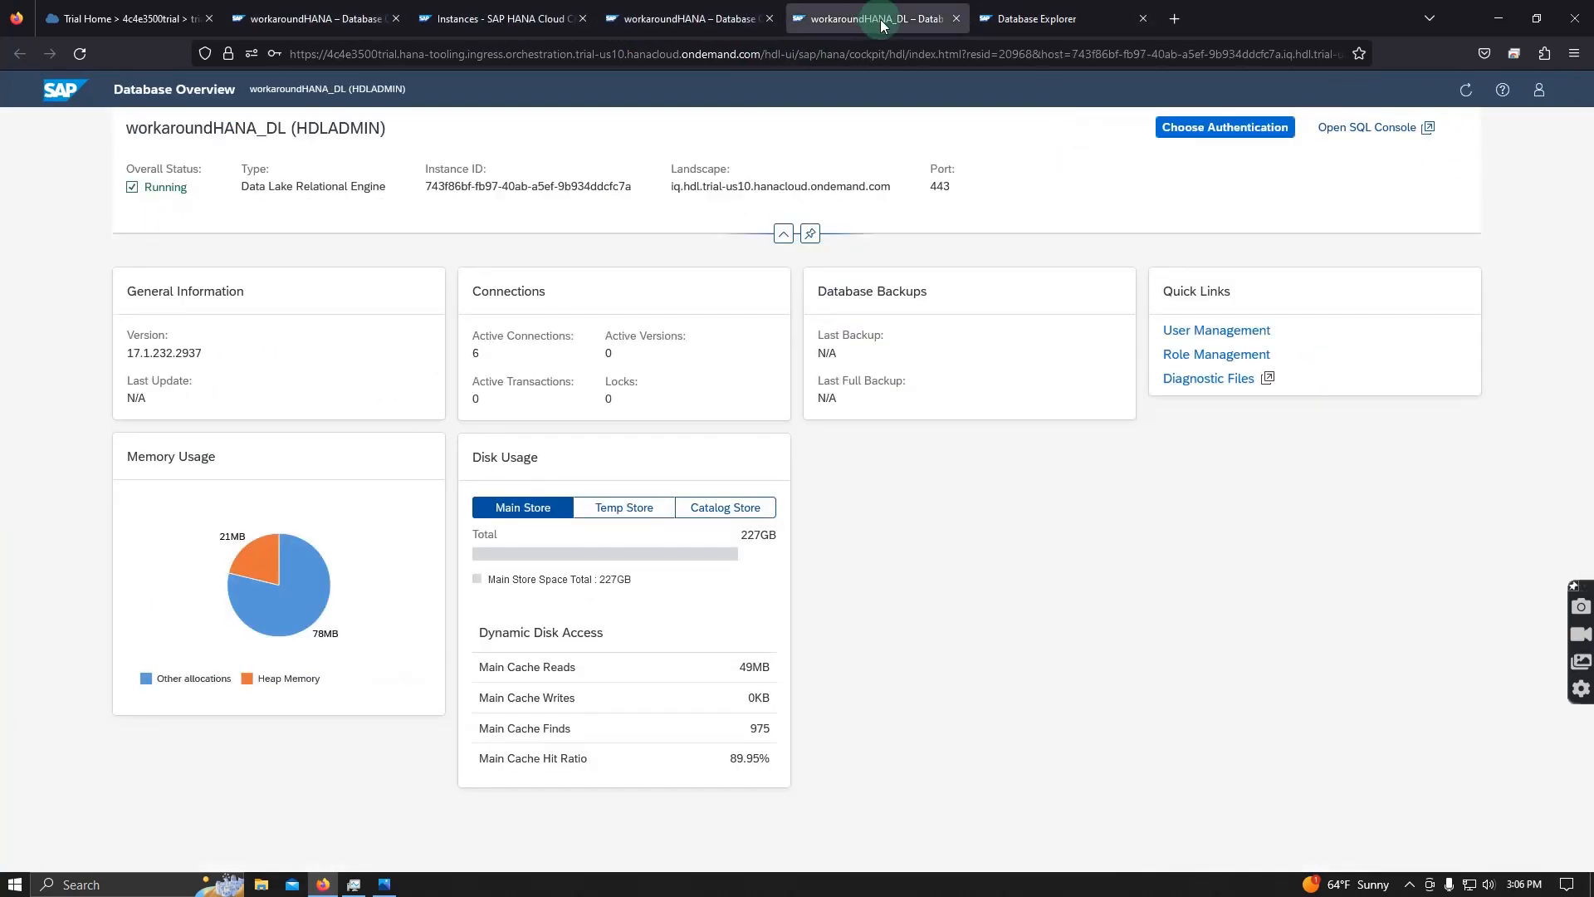
left_click(249, 20)
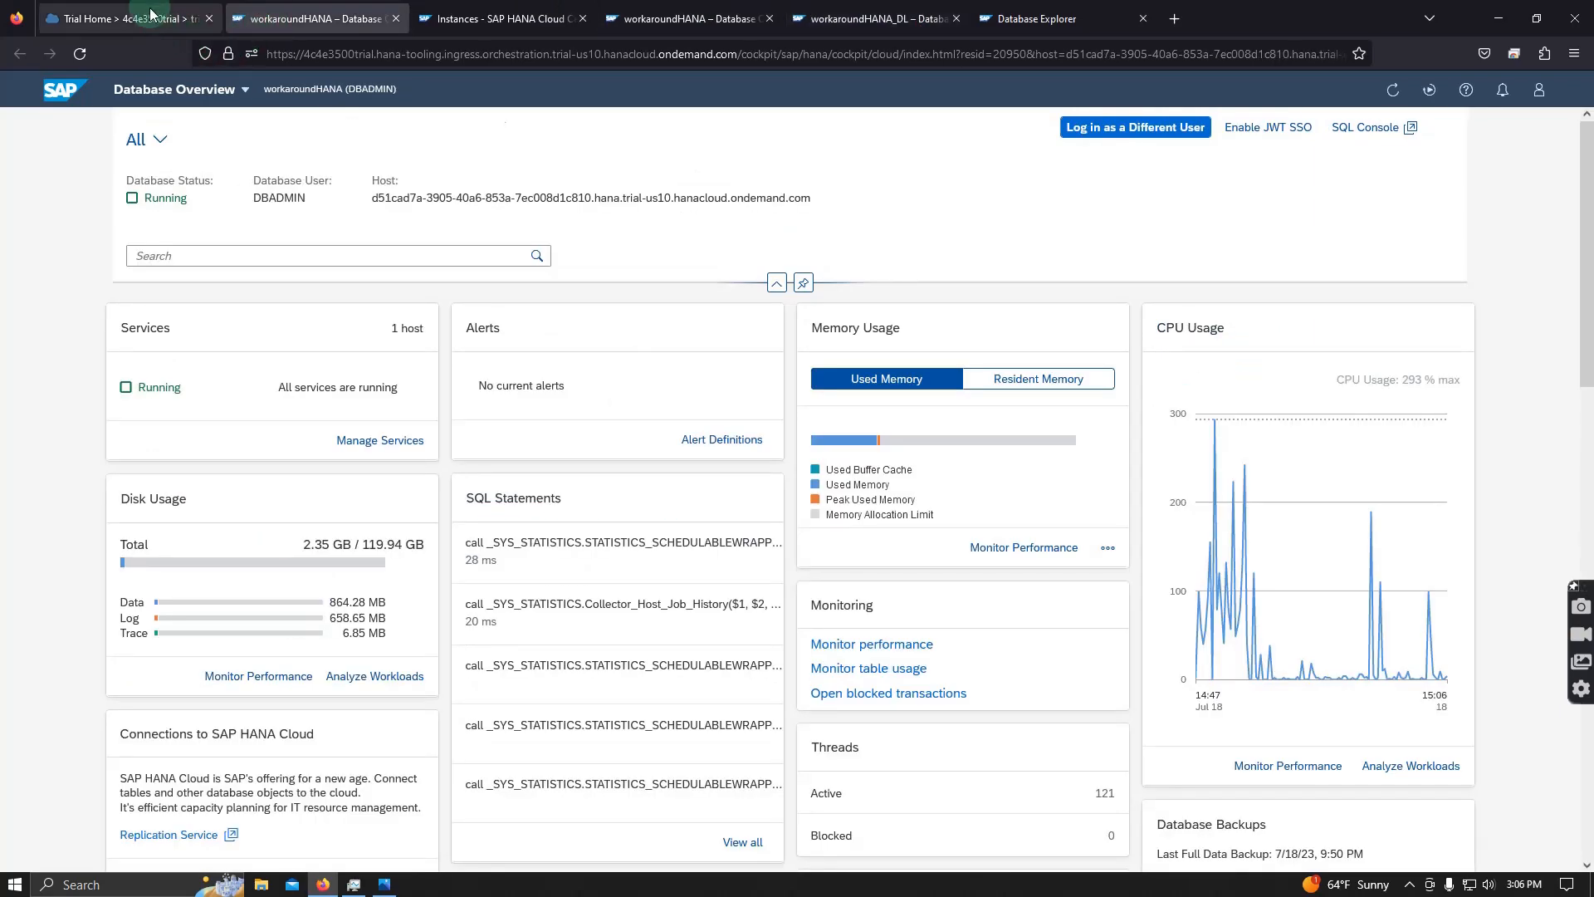
left_click(125, 18)
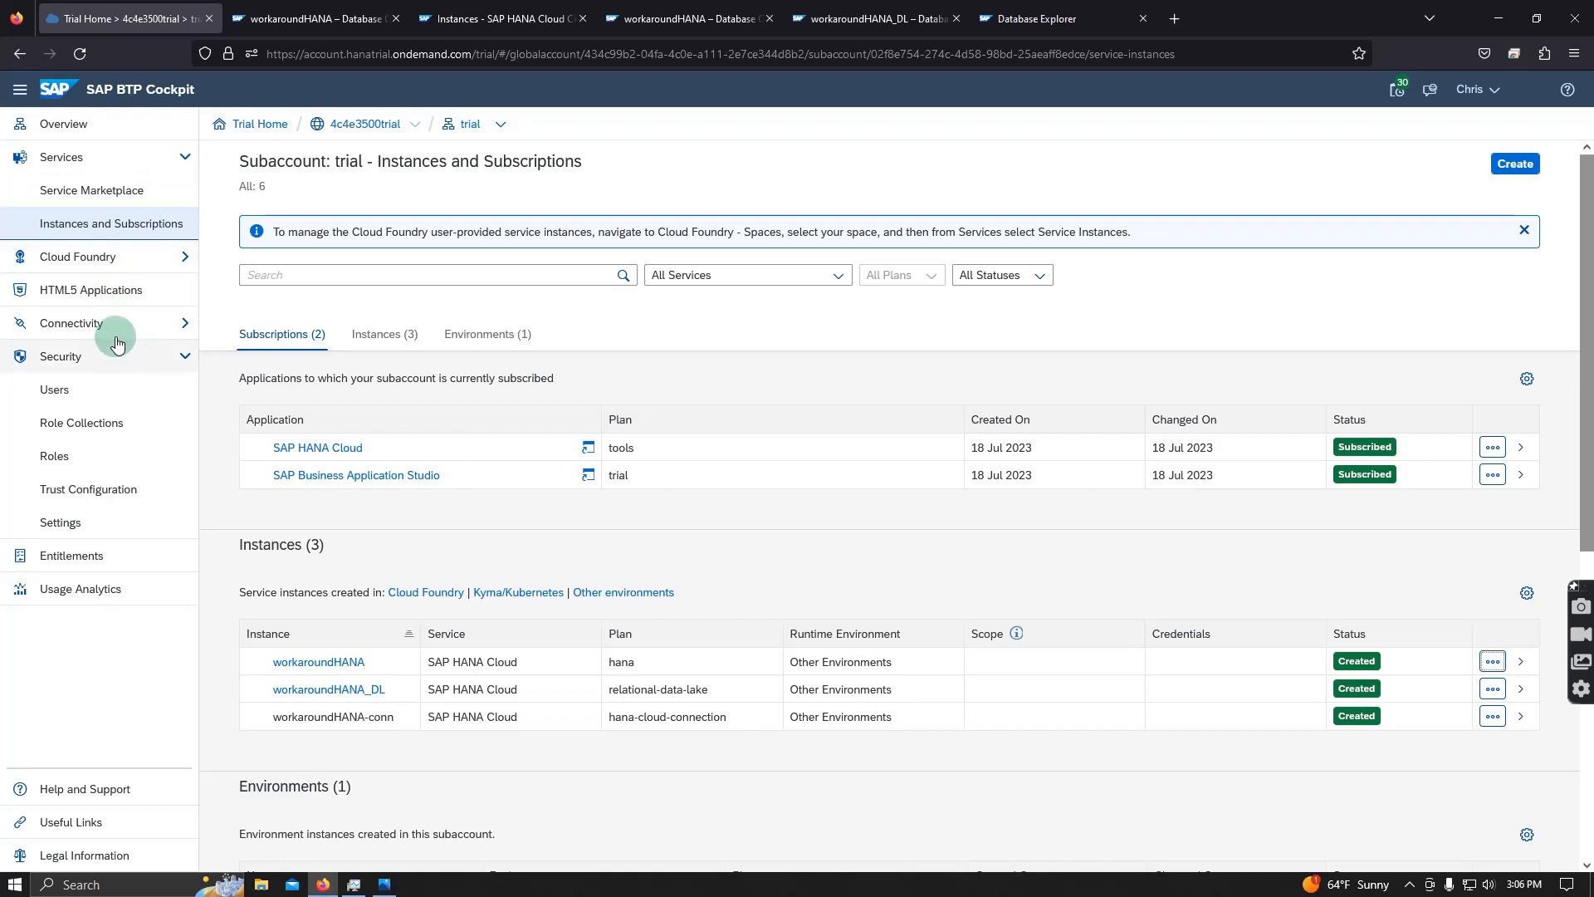
left_click(170, 262)
- Open the dev space's SAP HANA Cloud page and view its Create options without picking one
left_click(116, 292)
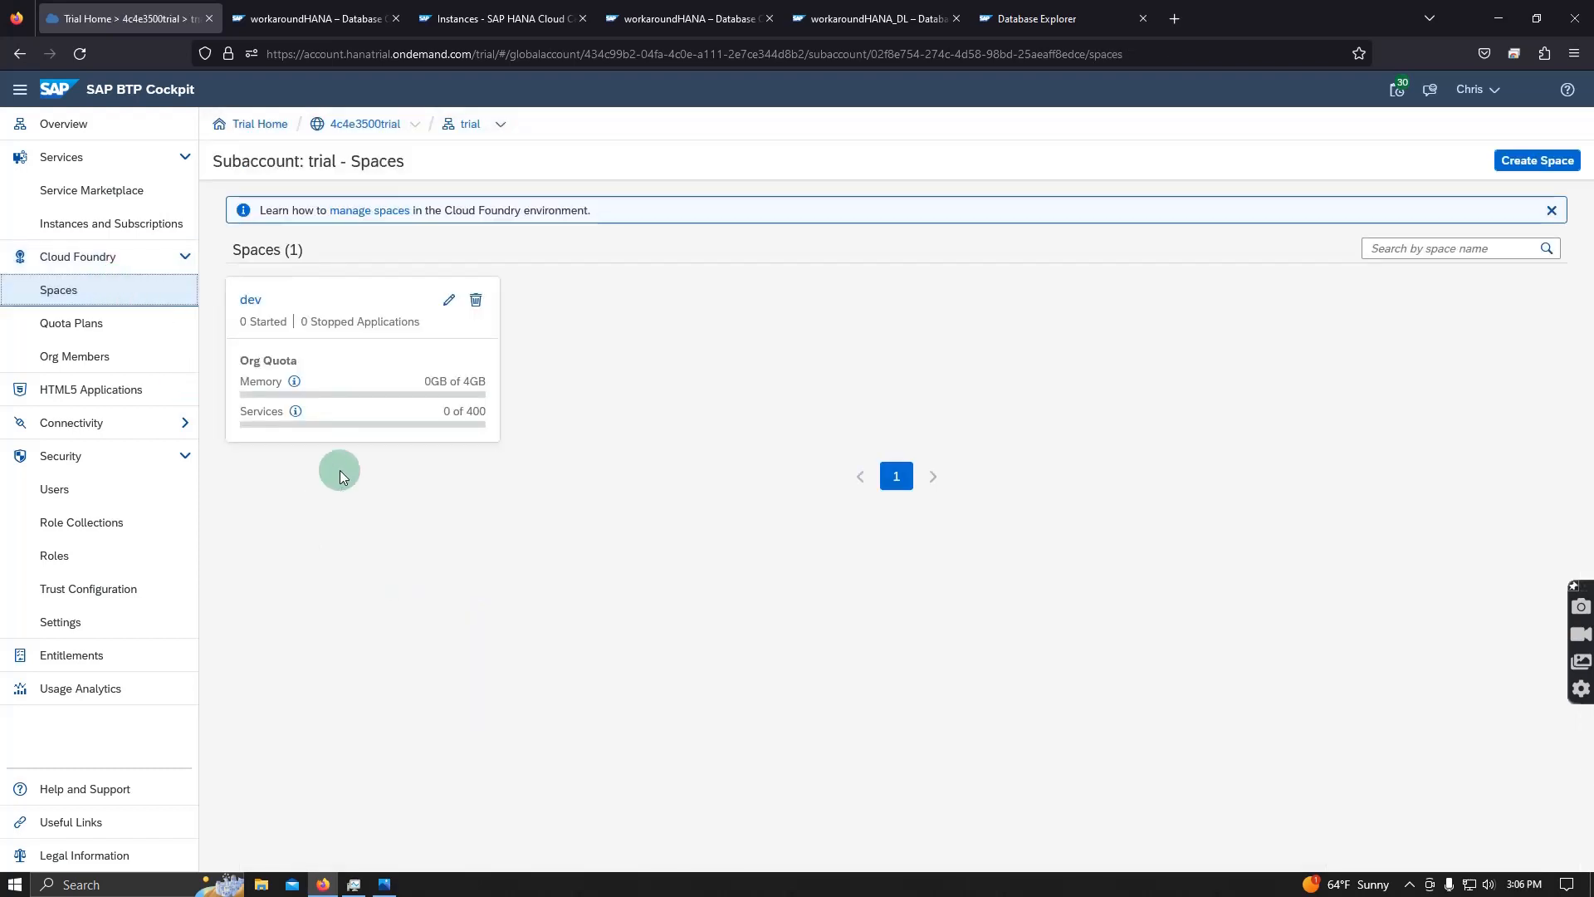
left_click(327, 302)
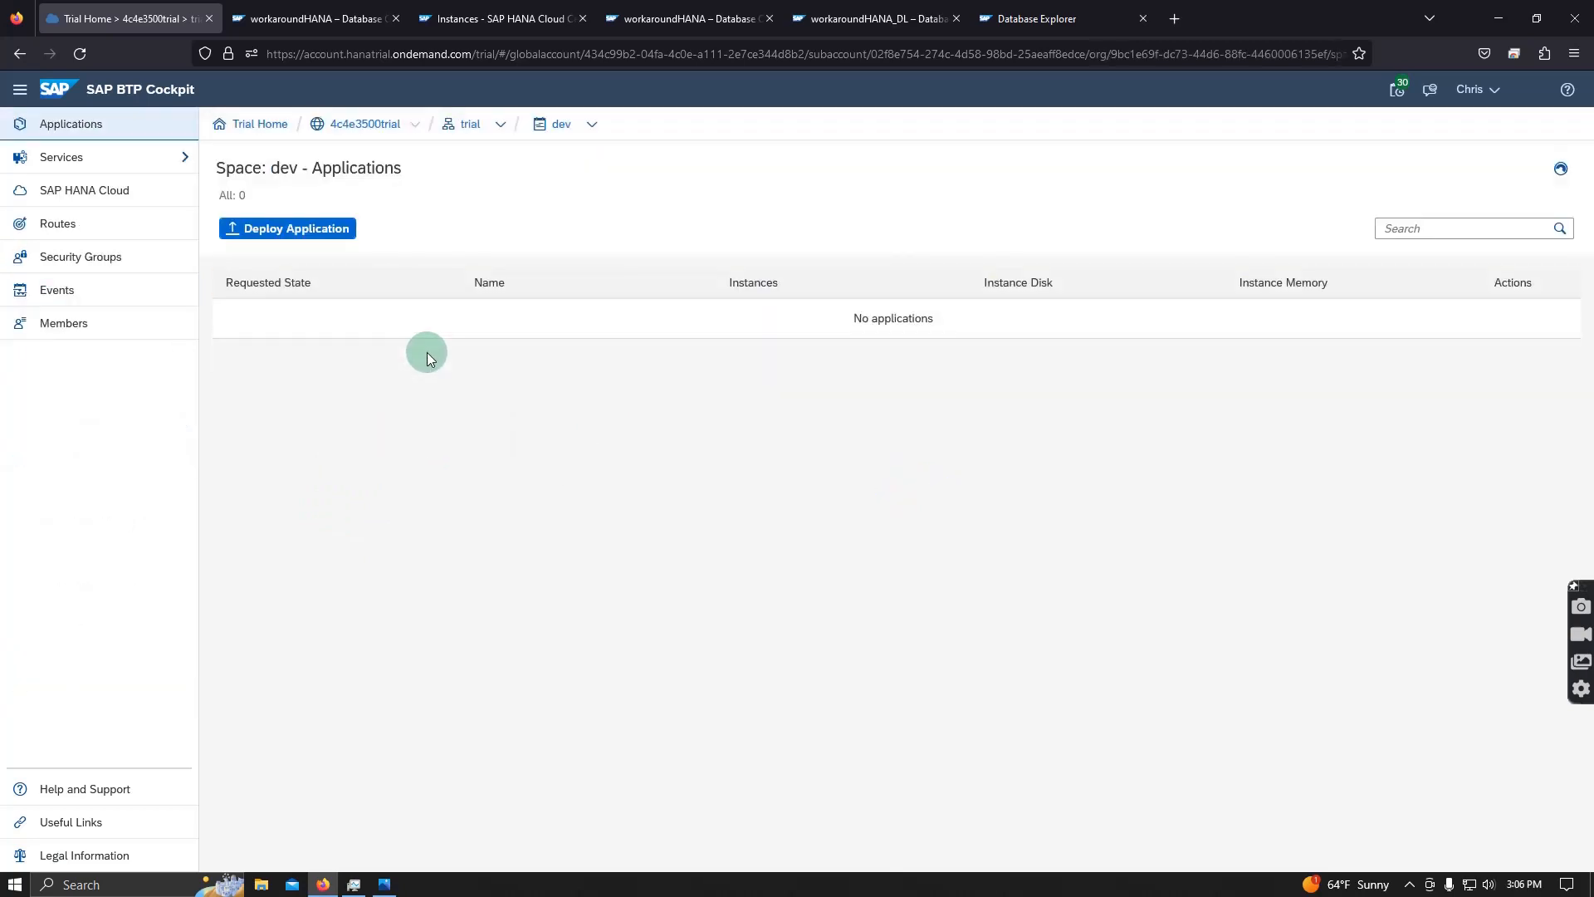
left_click(96, 191)
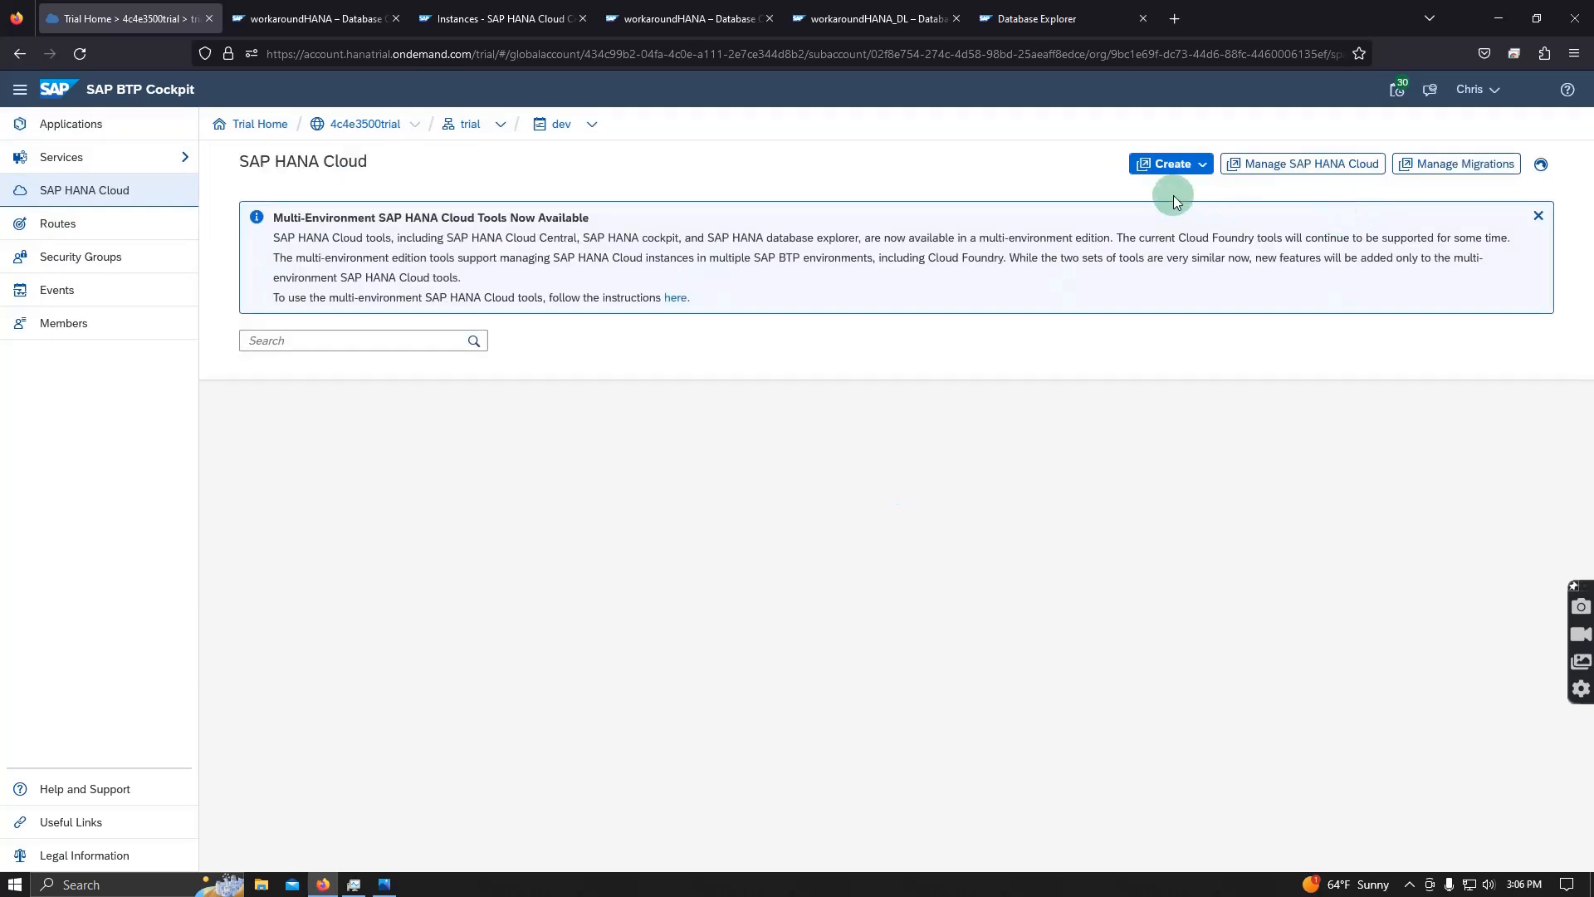
left_click(1185, 170)
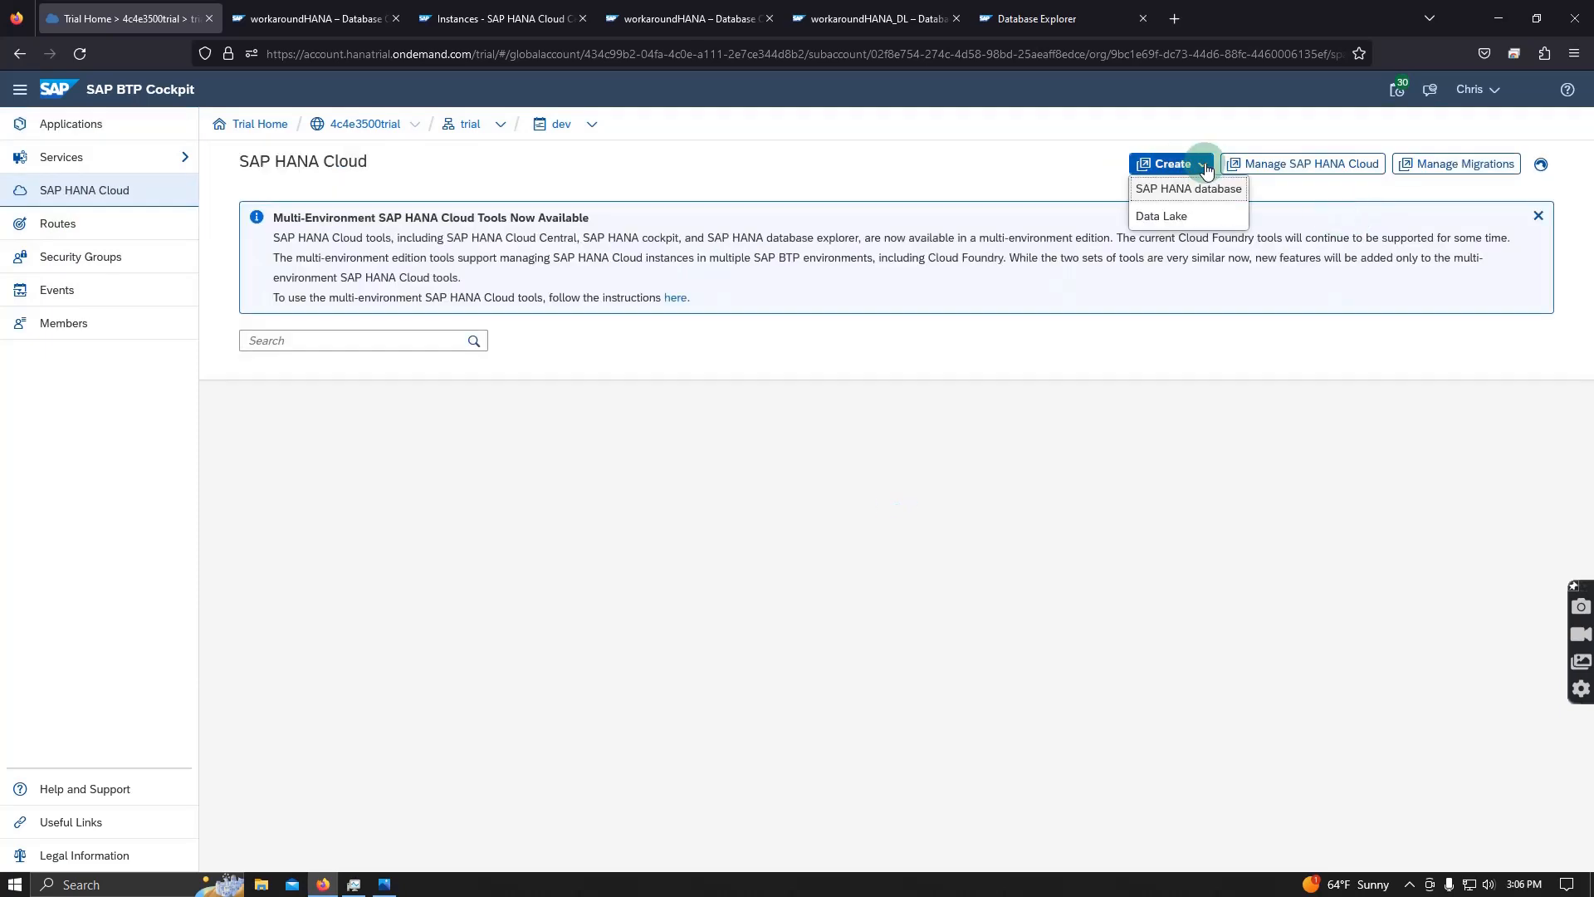
left_click(1146, 186)
left_click(753, 124)
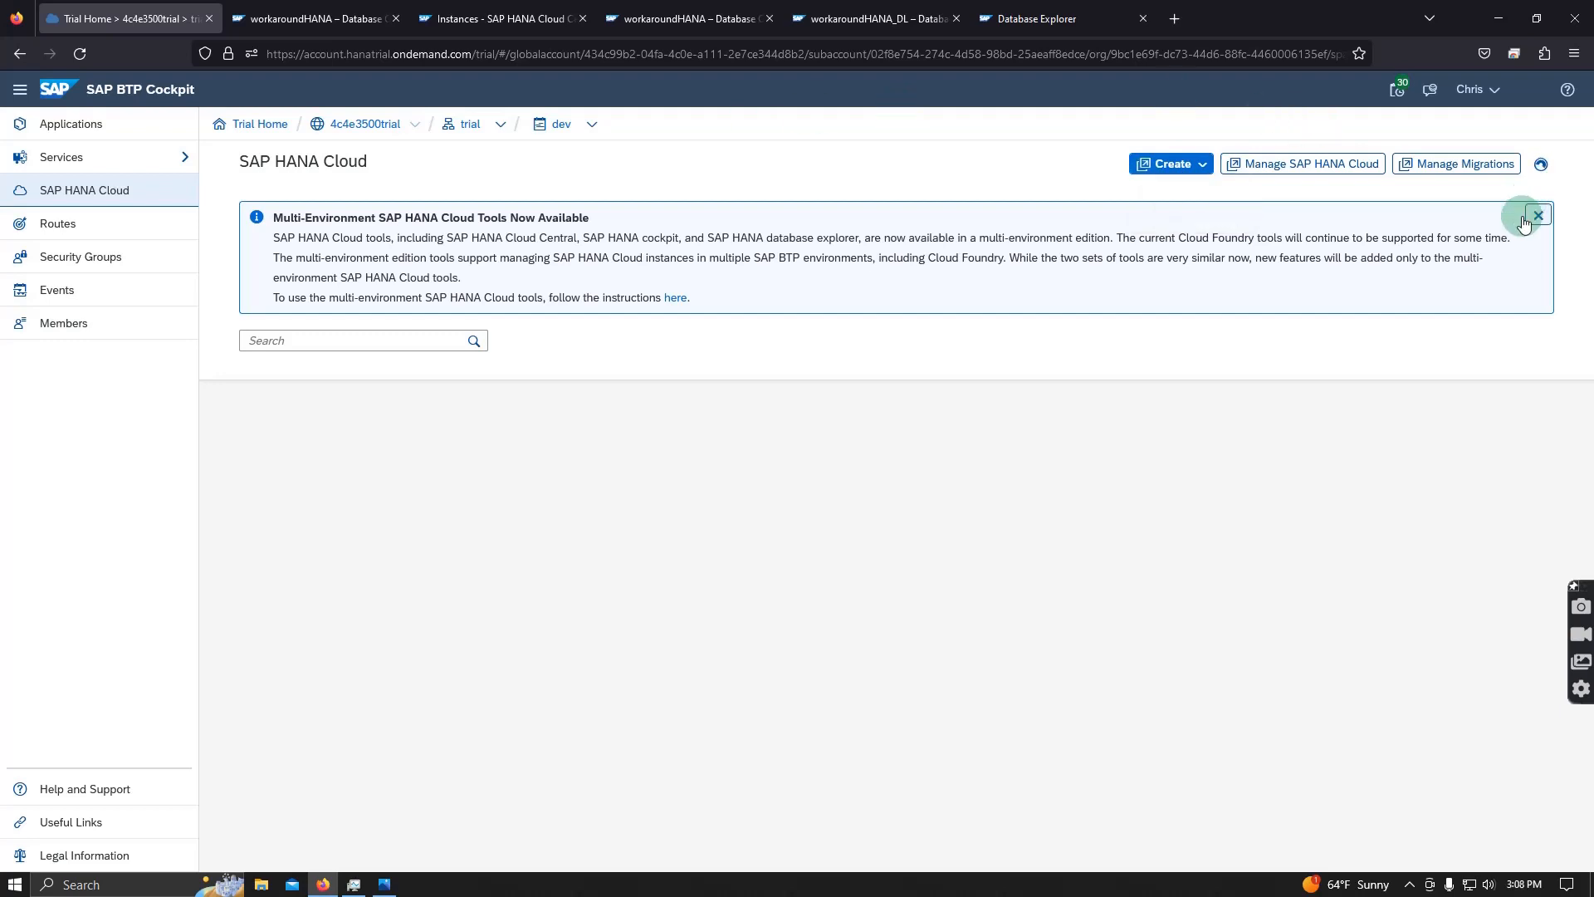
- Sign in to SAP HANA Cloud management with saved credentials via the default identity provider
left_click(1281, 168)
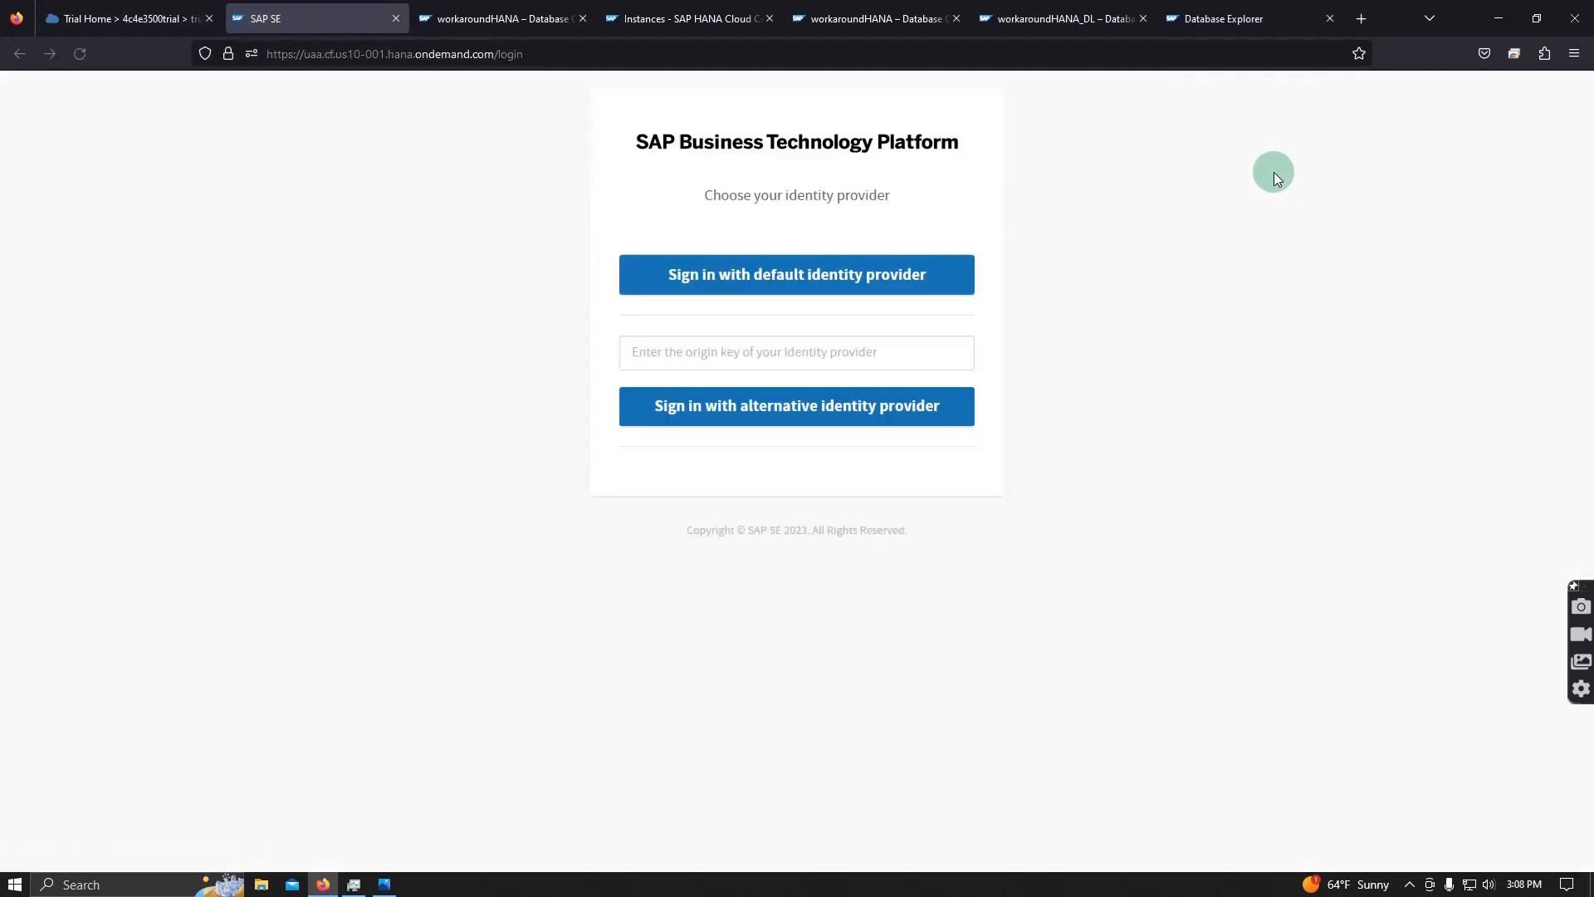
left_click(726, 277)
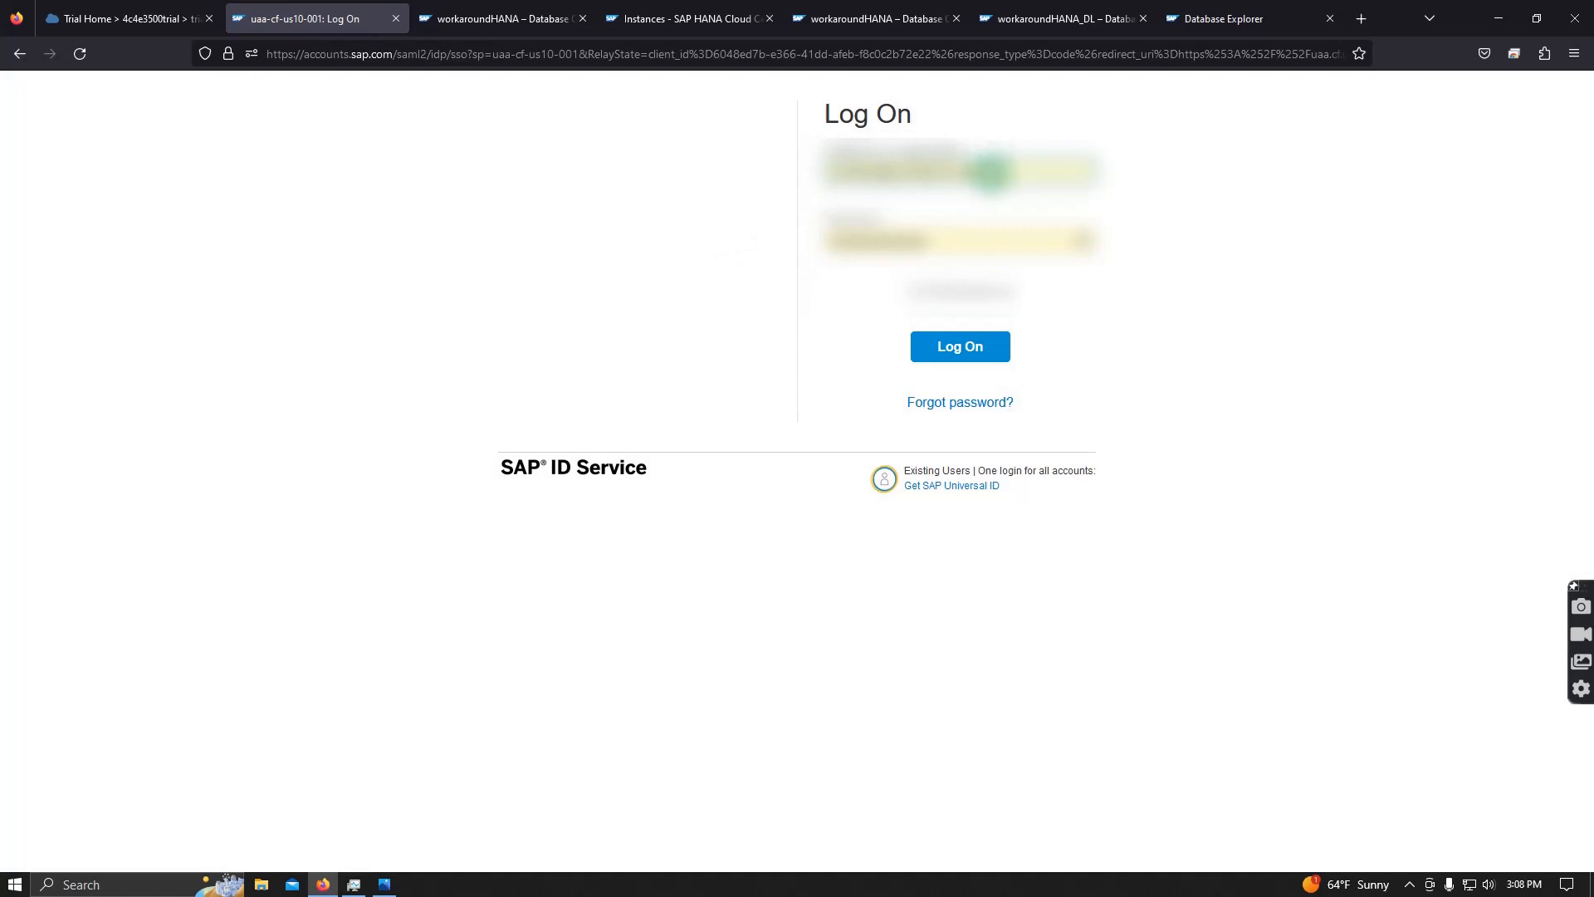
left_click(990, 172)
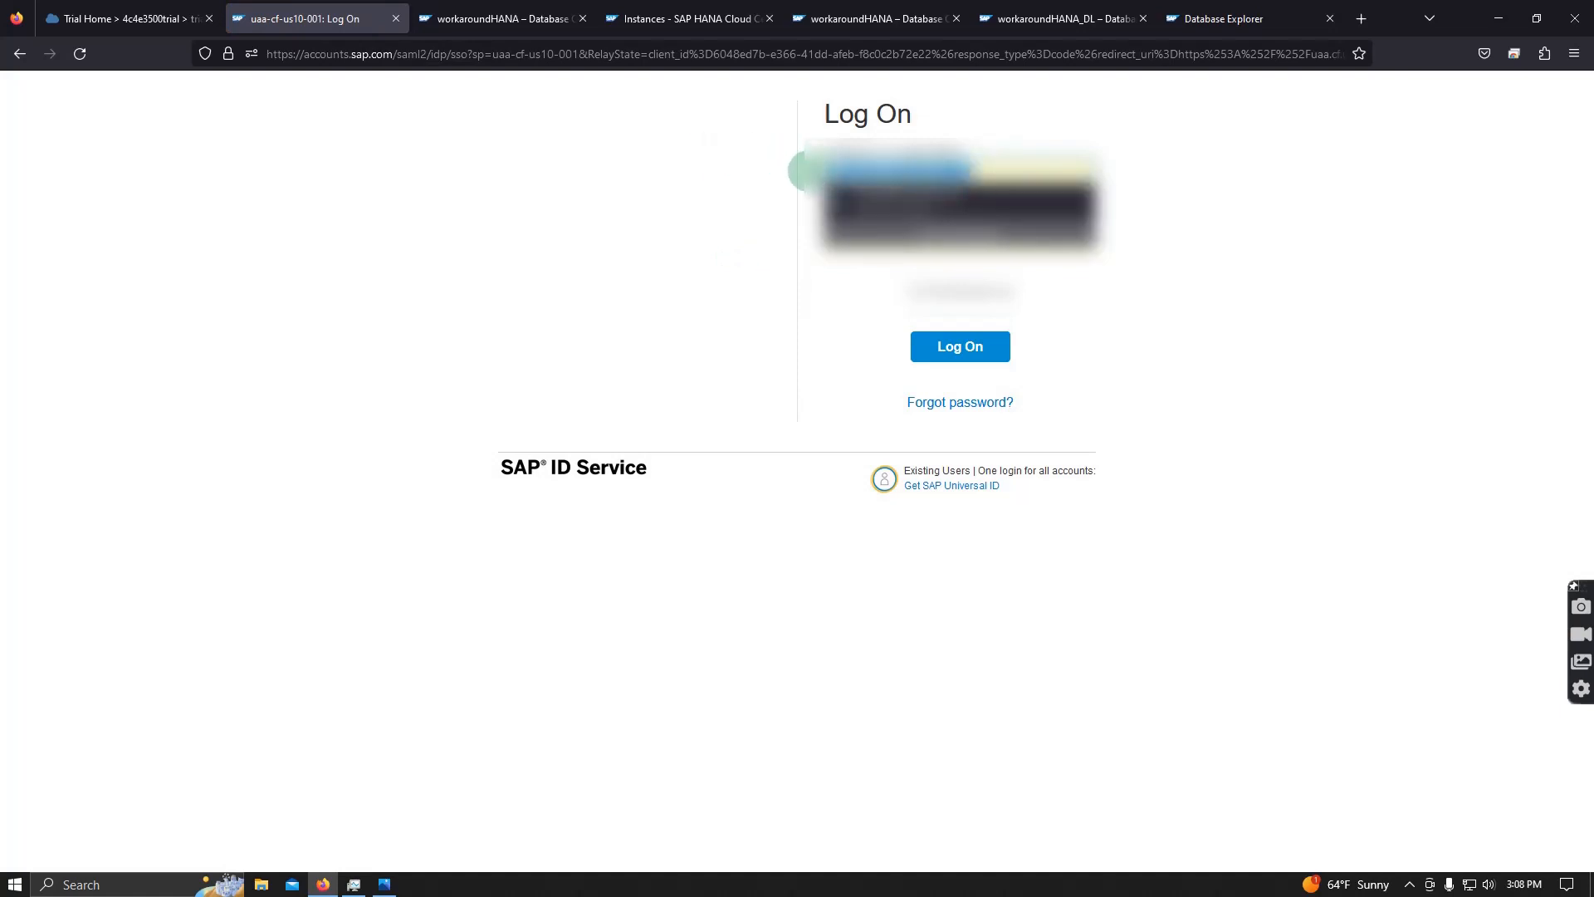
key("Down")
key("Return")
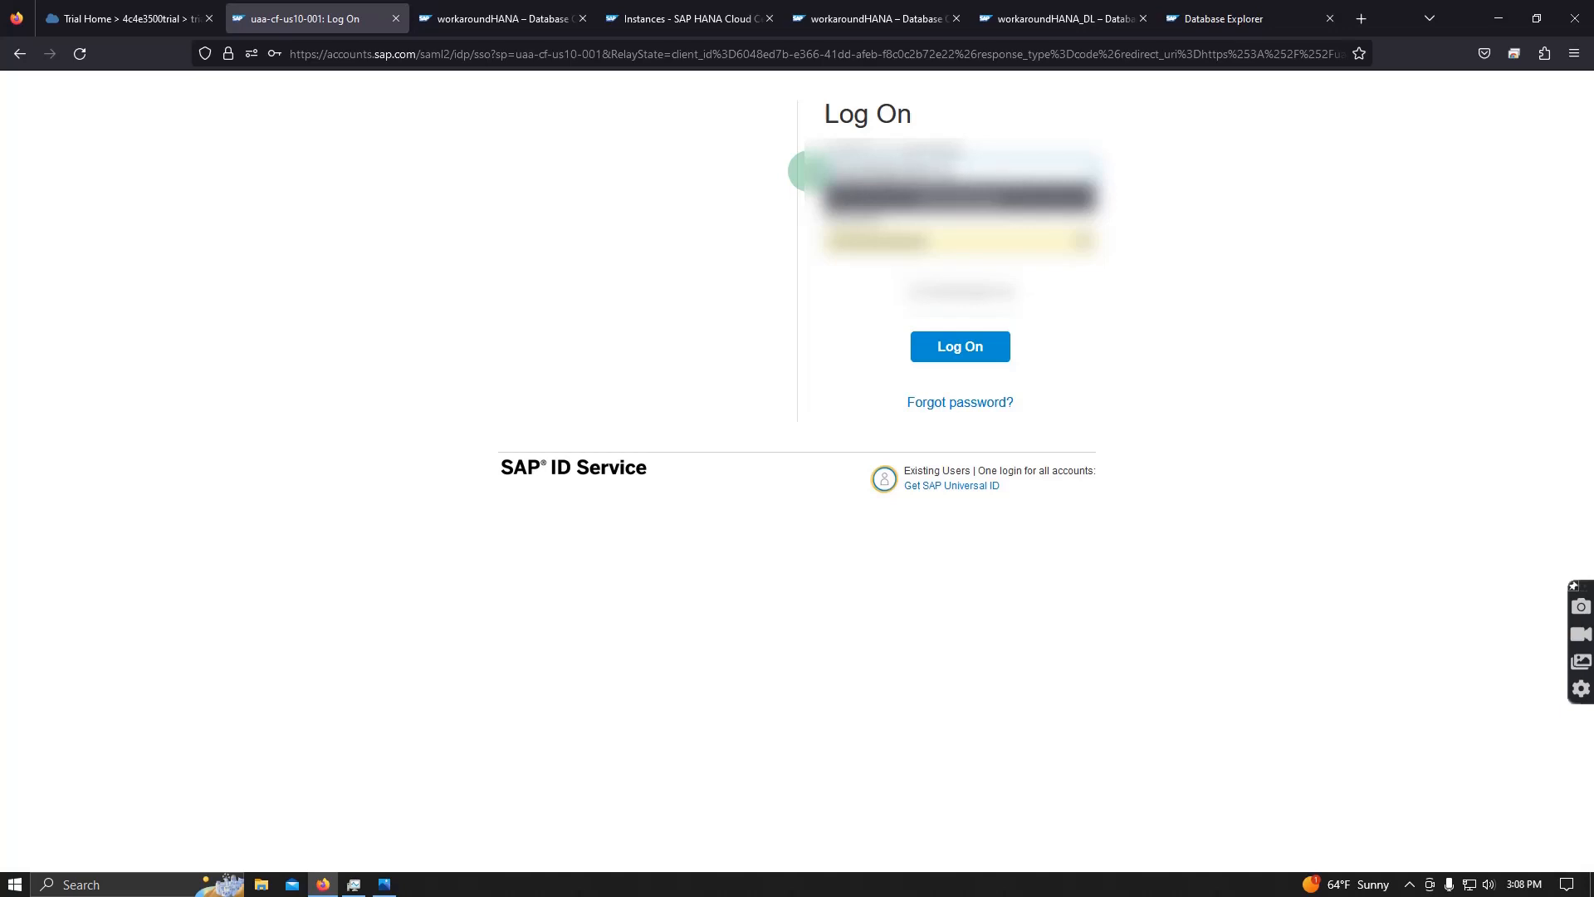
key("Tab")
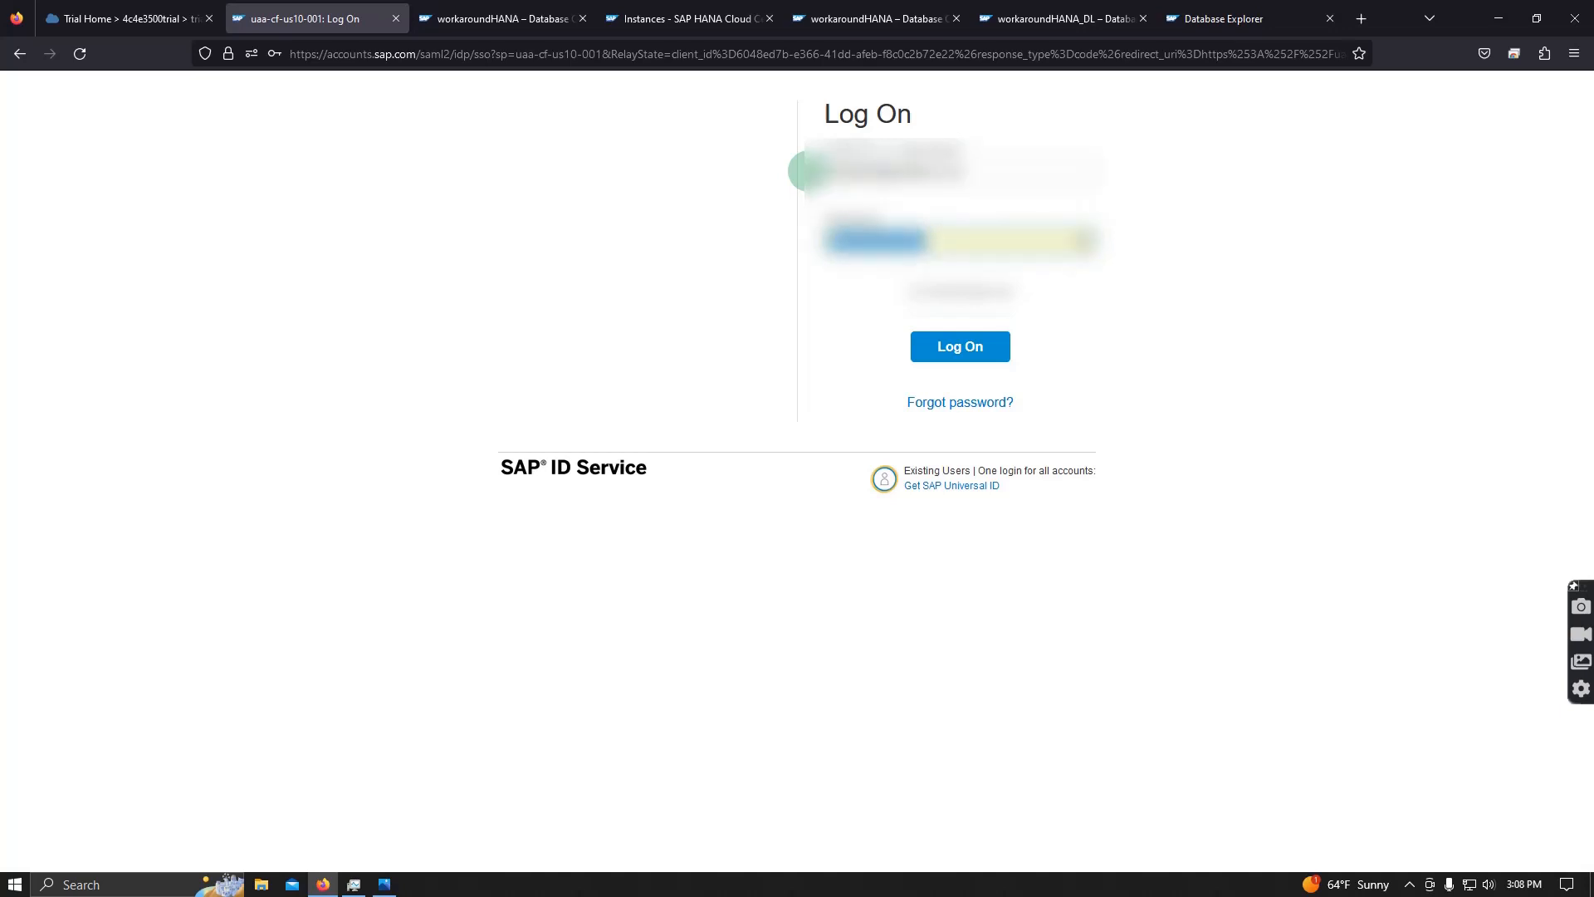
type("•••")
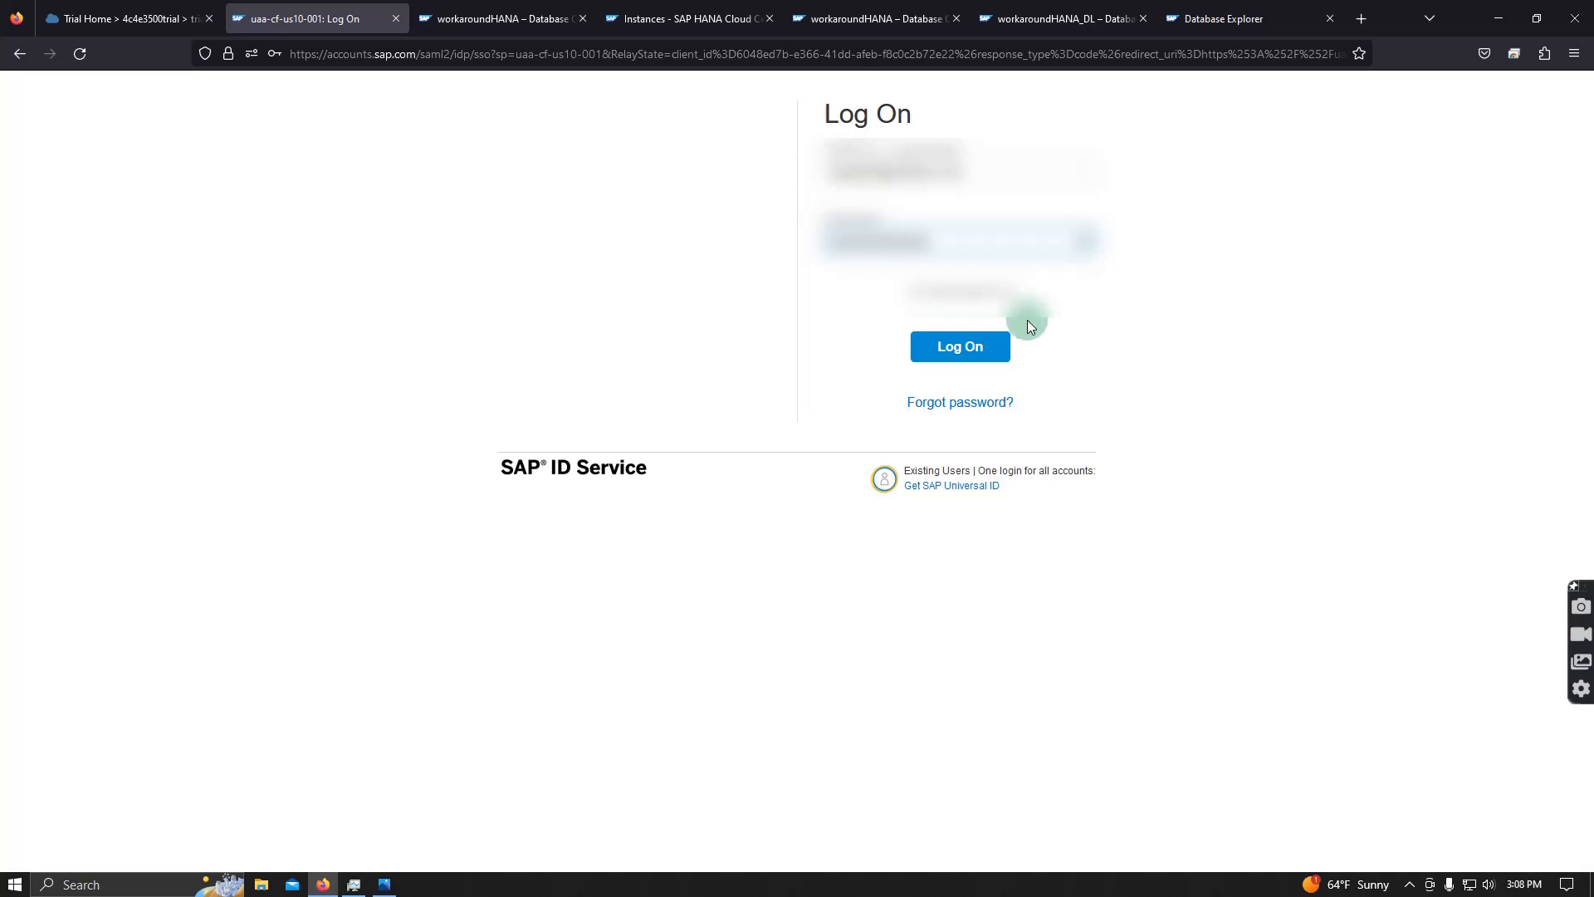
left_click(933, 355)
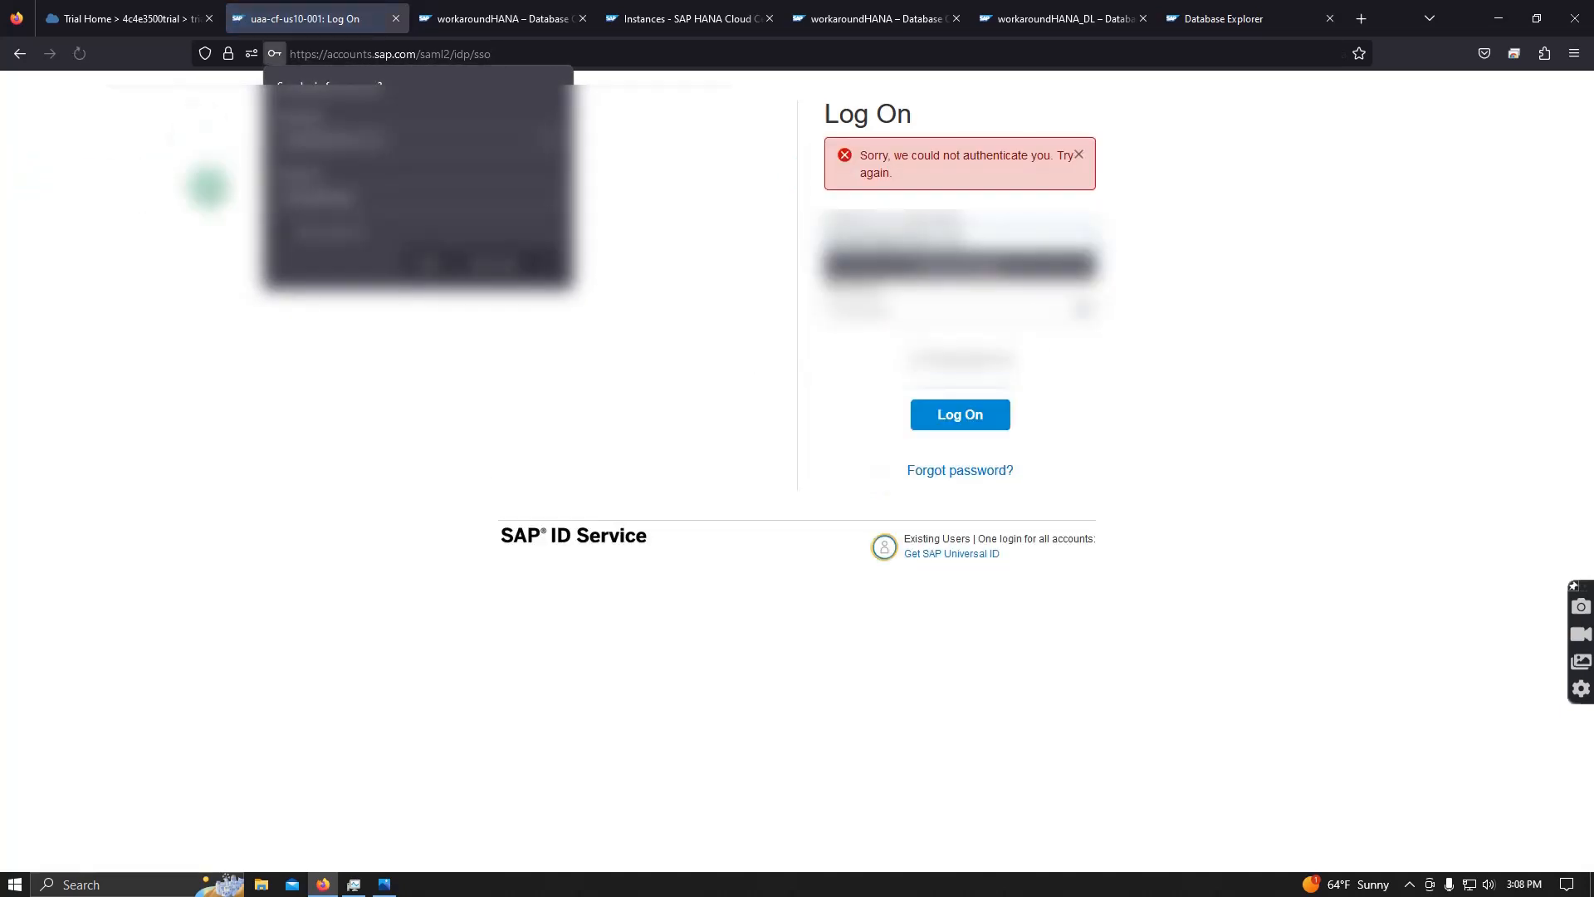
left_click(499, 268)
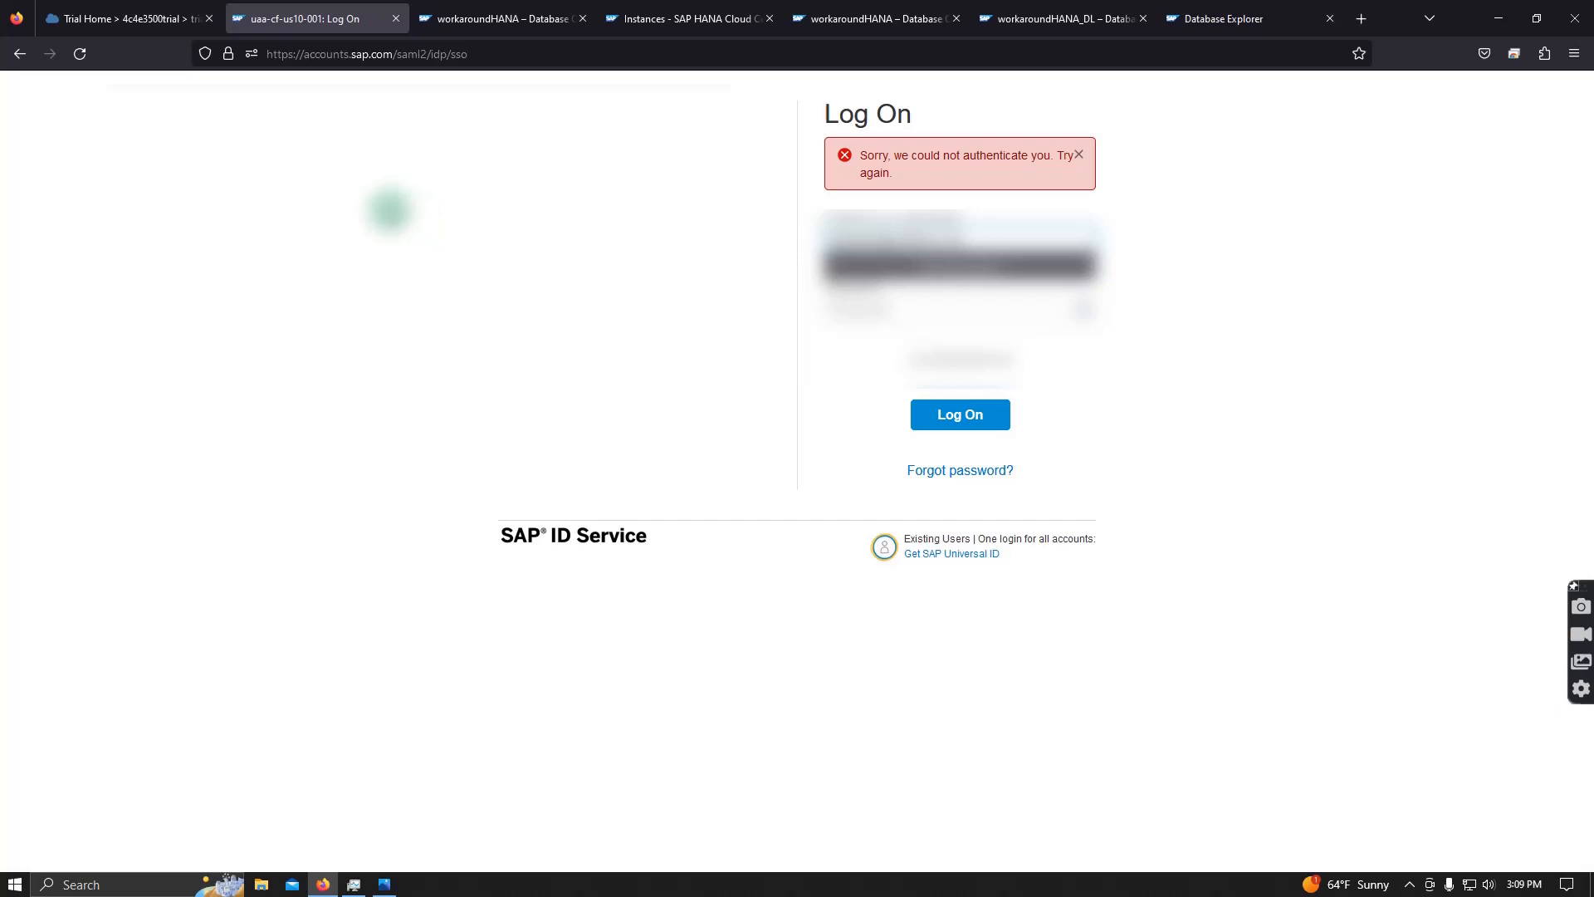
- Check the workaroundHANA overview and failed log-on tabs, then return to the dev space's HANA Cloud page
left_click(519, 18)
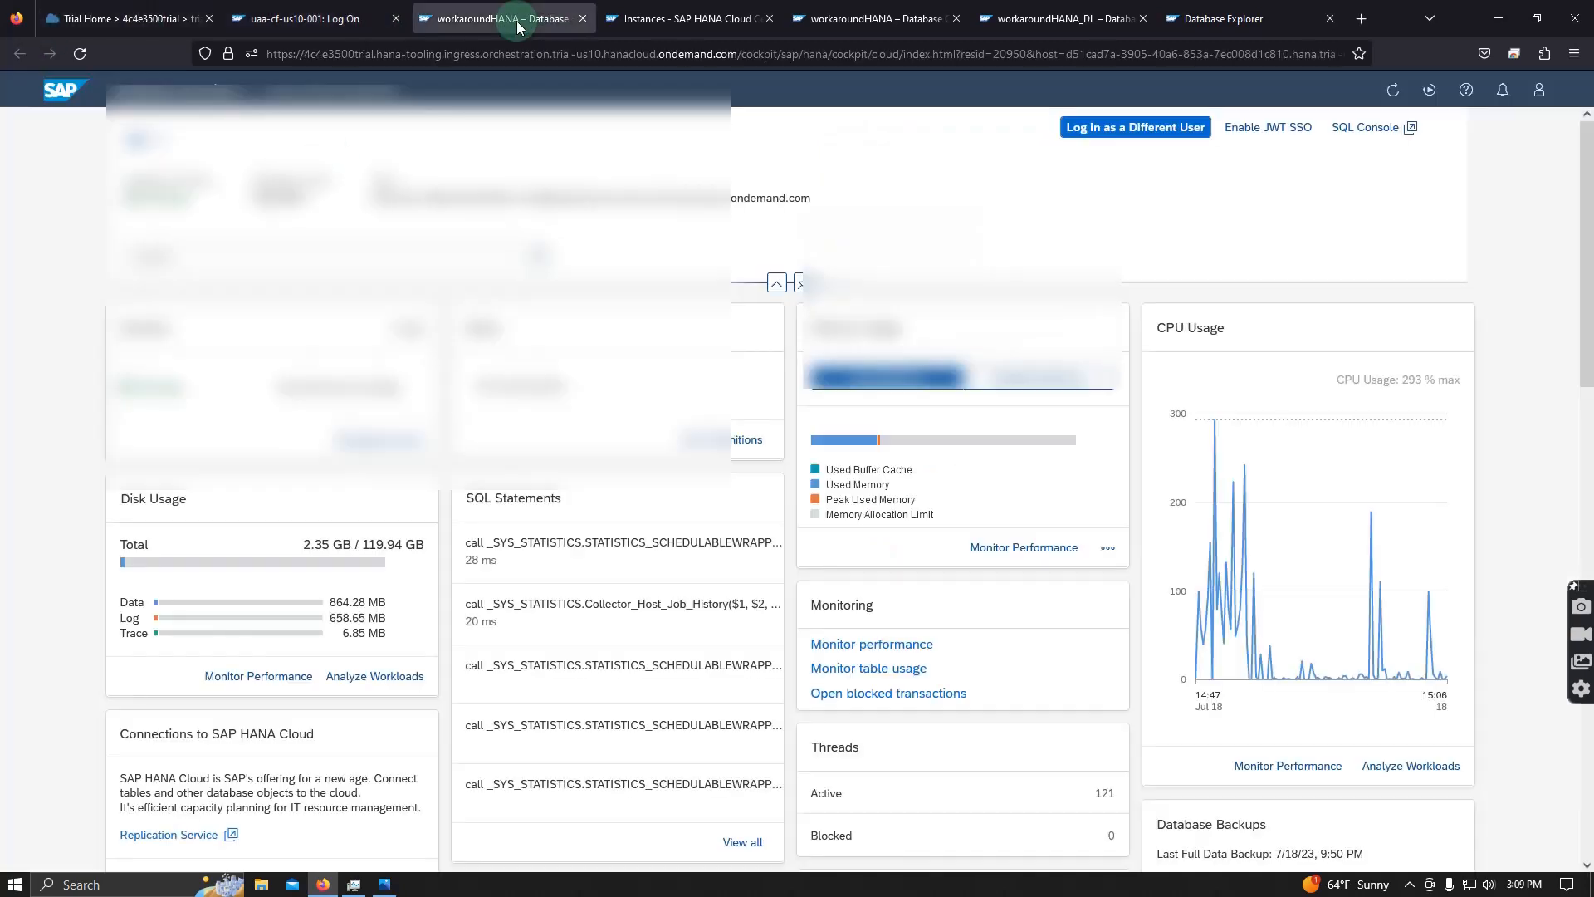
left_click(239, 19)
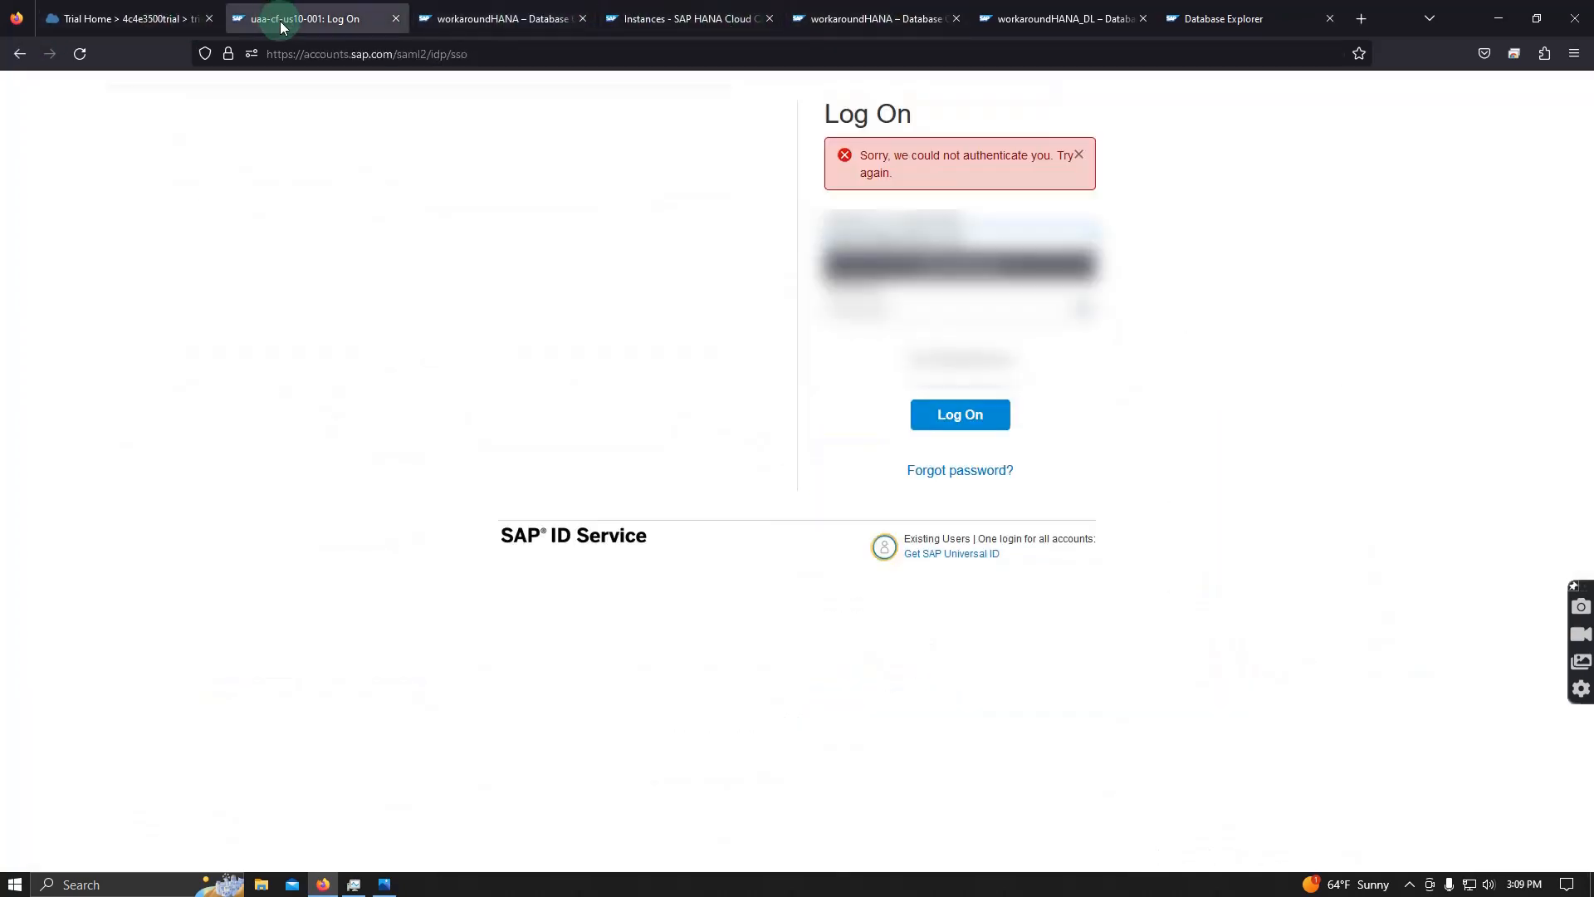
left_click(122, 20)
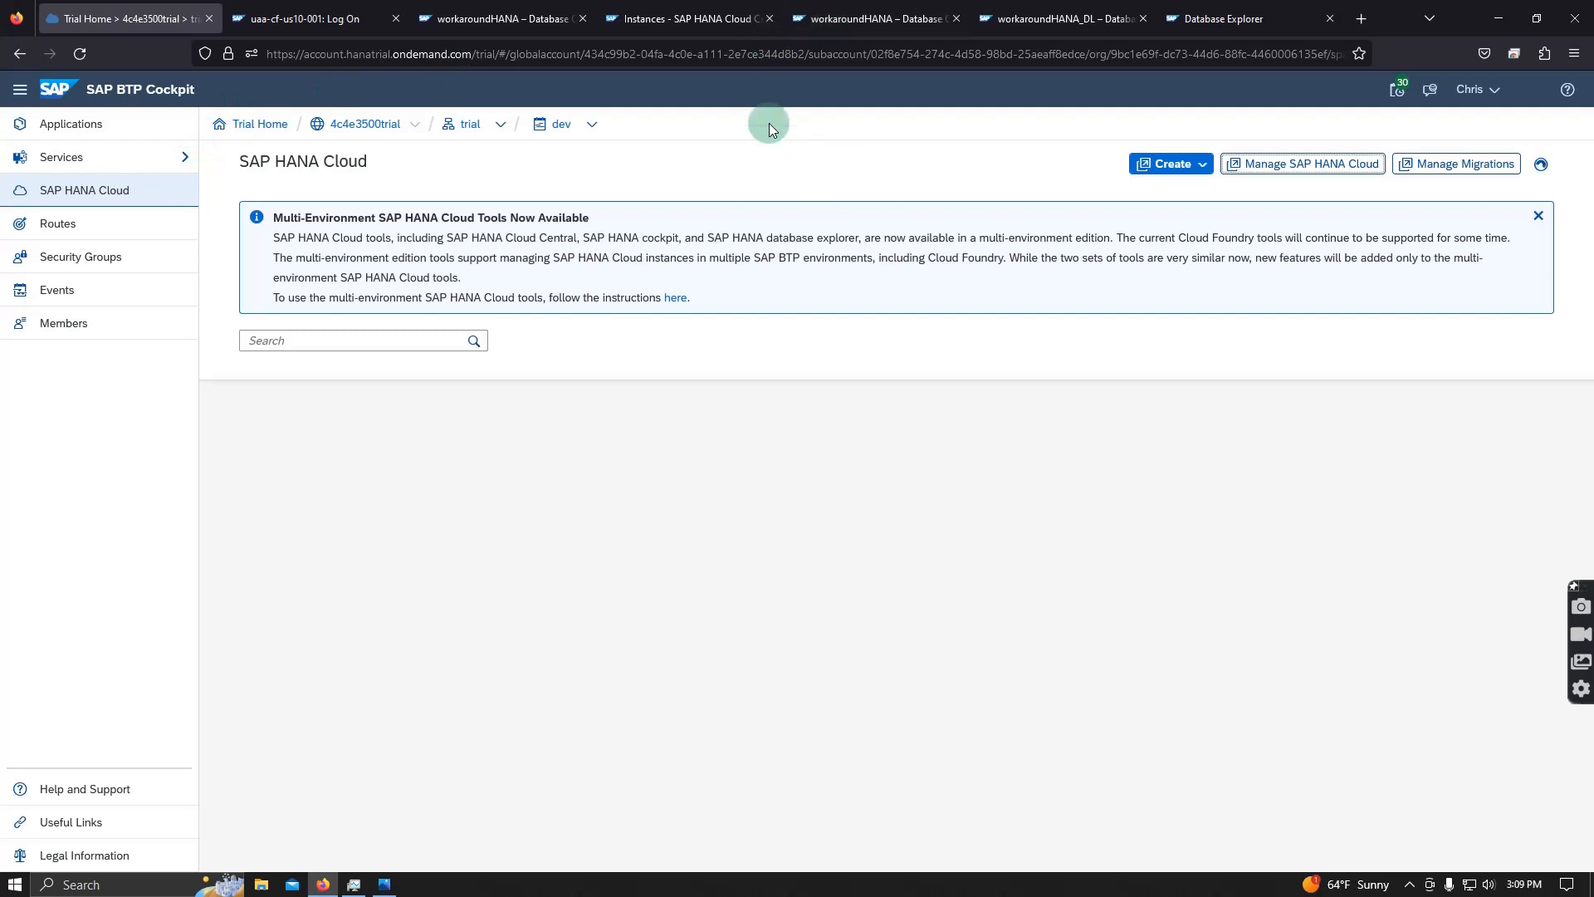
- Start a new SAP HANA Database instance from the HANA Cloud Central instances list
left_click(689, 20)
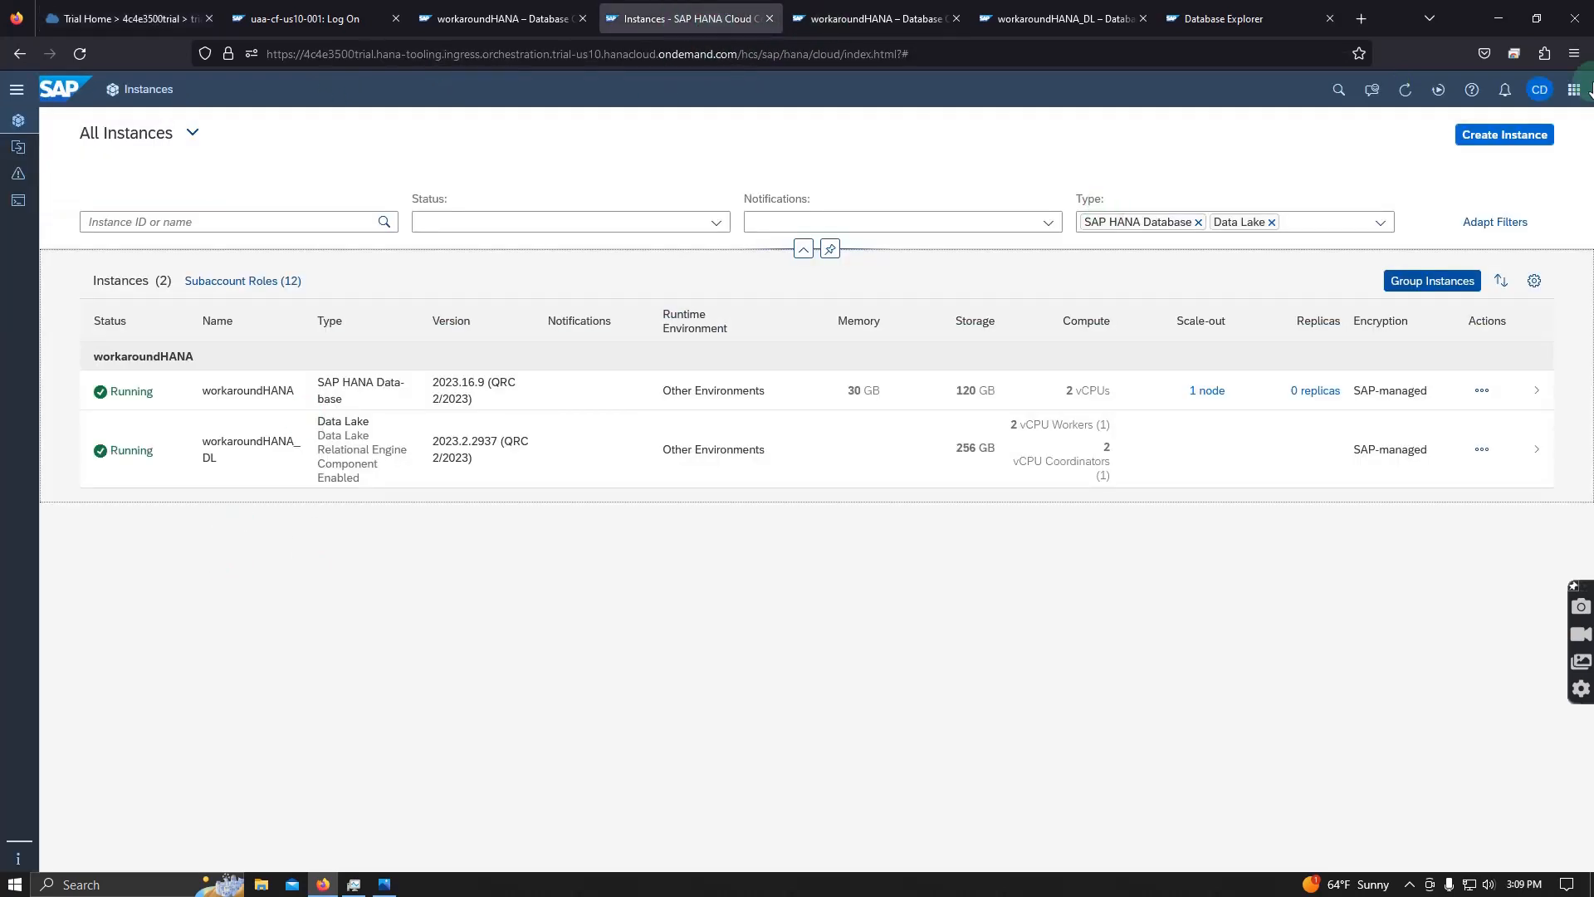
left_click(1505, 140)
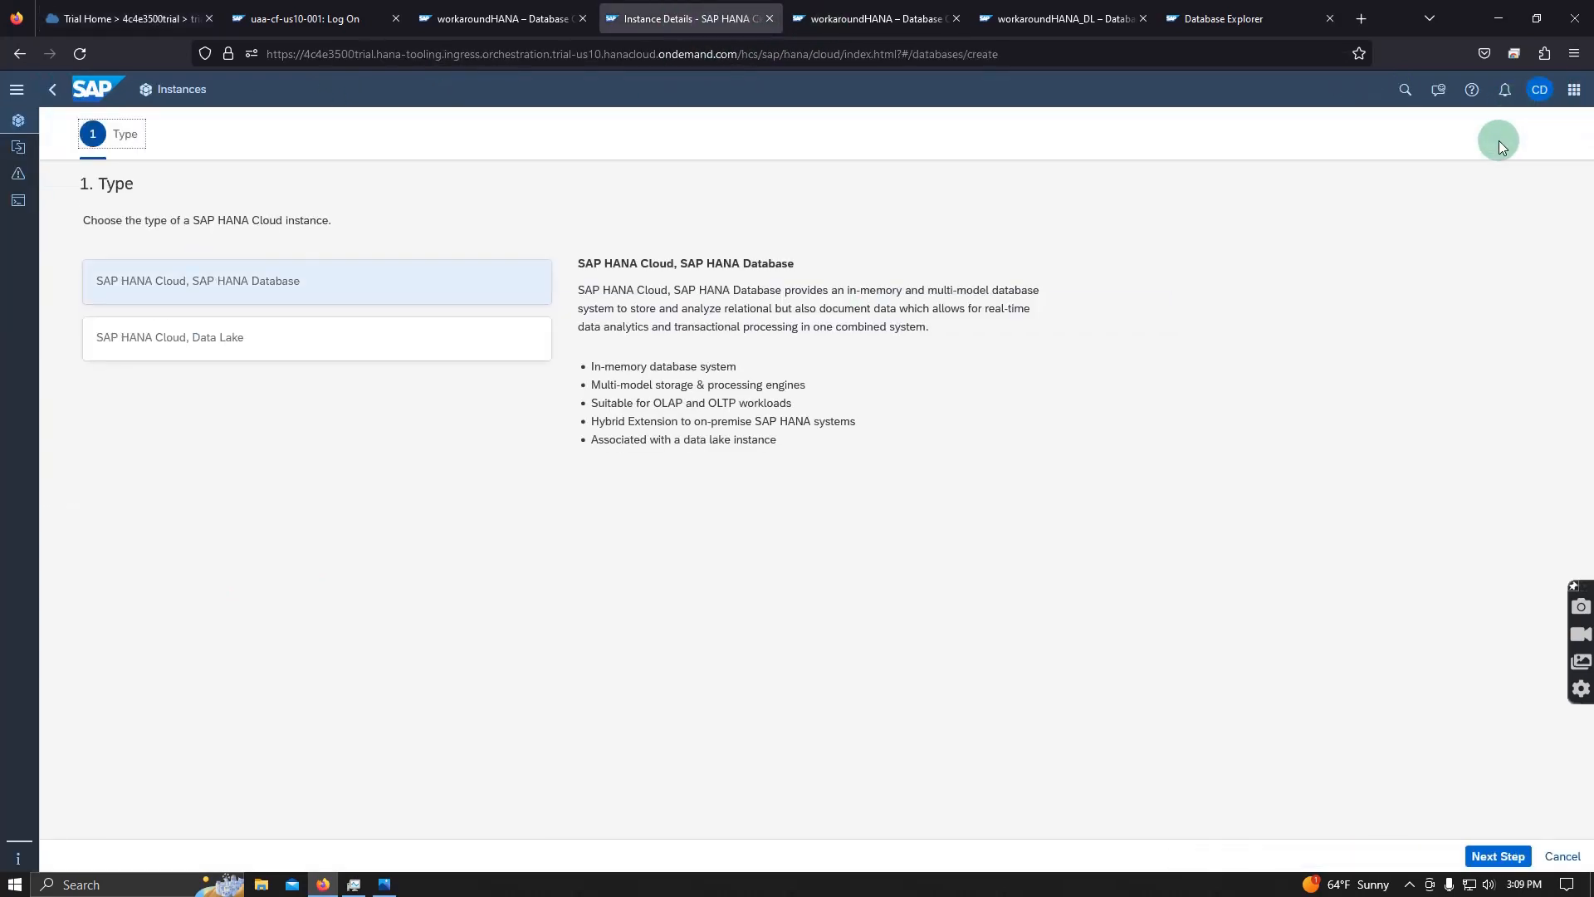
left_click(241, 279)
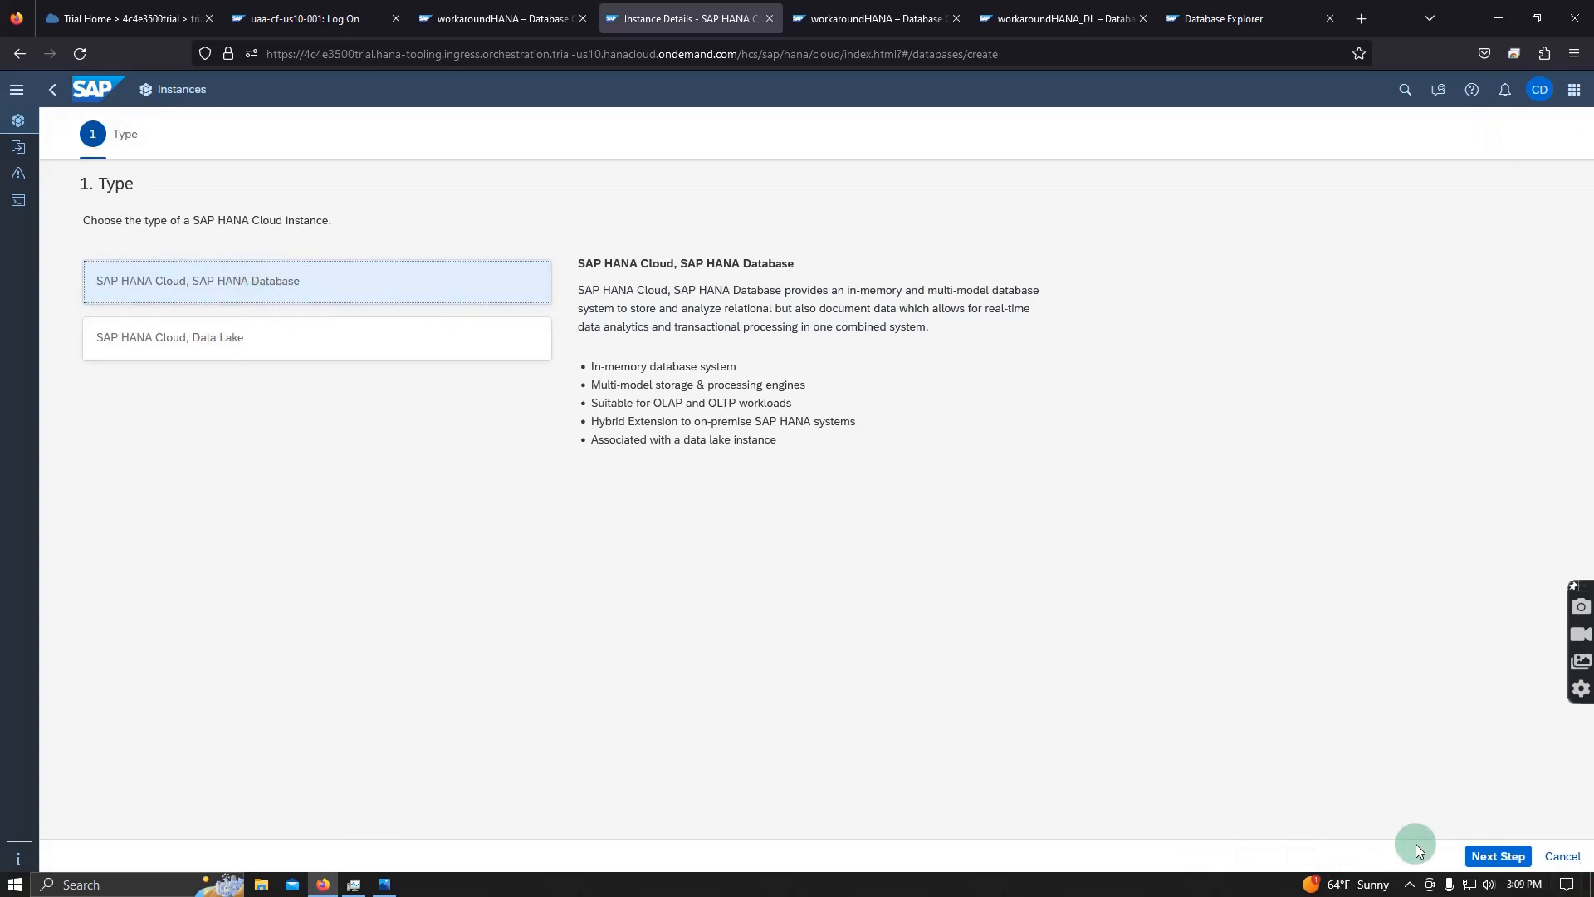
left_click(1490, 859)
- Name the instance 'tryAgain', reuse it as the description, and enter the DBADMIN password
left_click(108, 296)
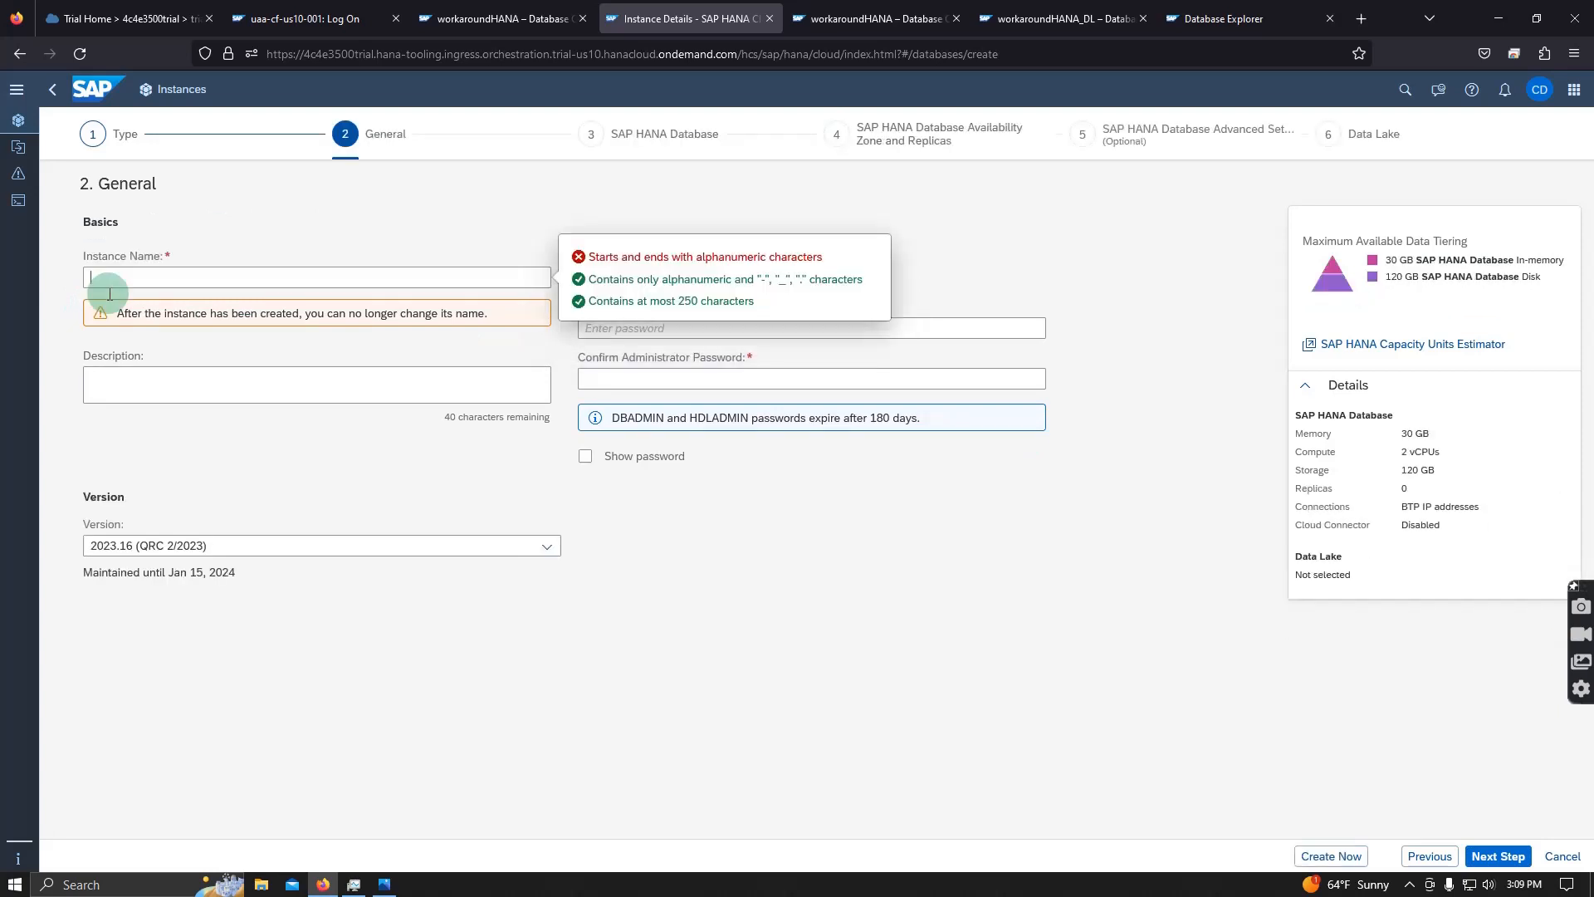
type("tryAgain")
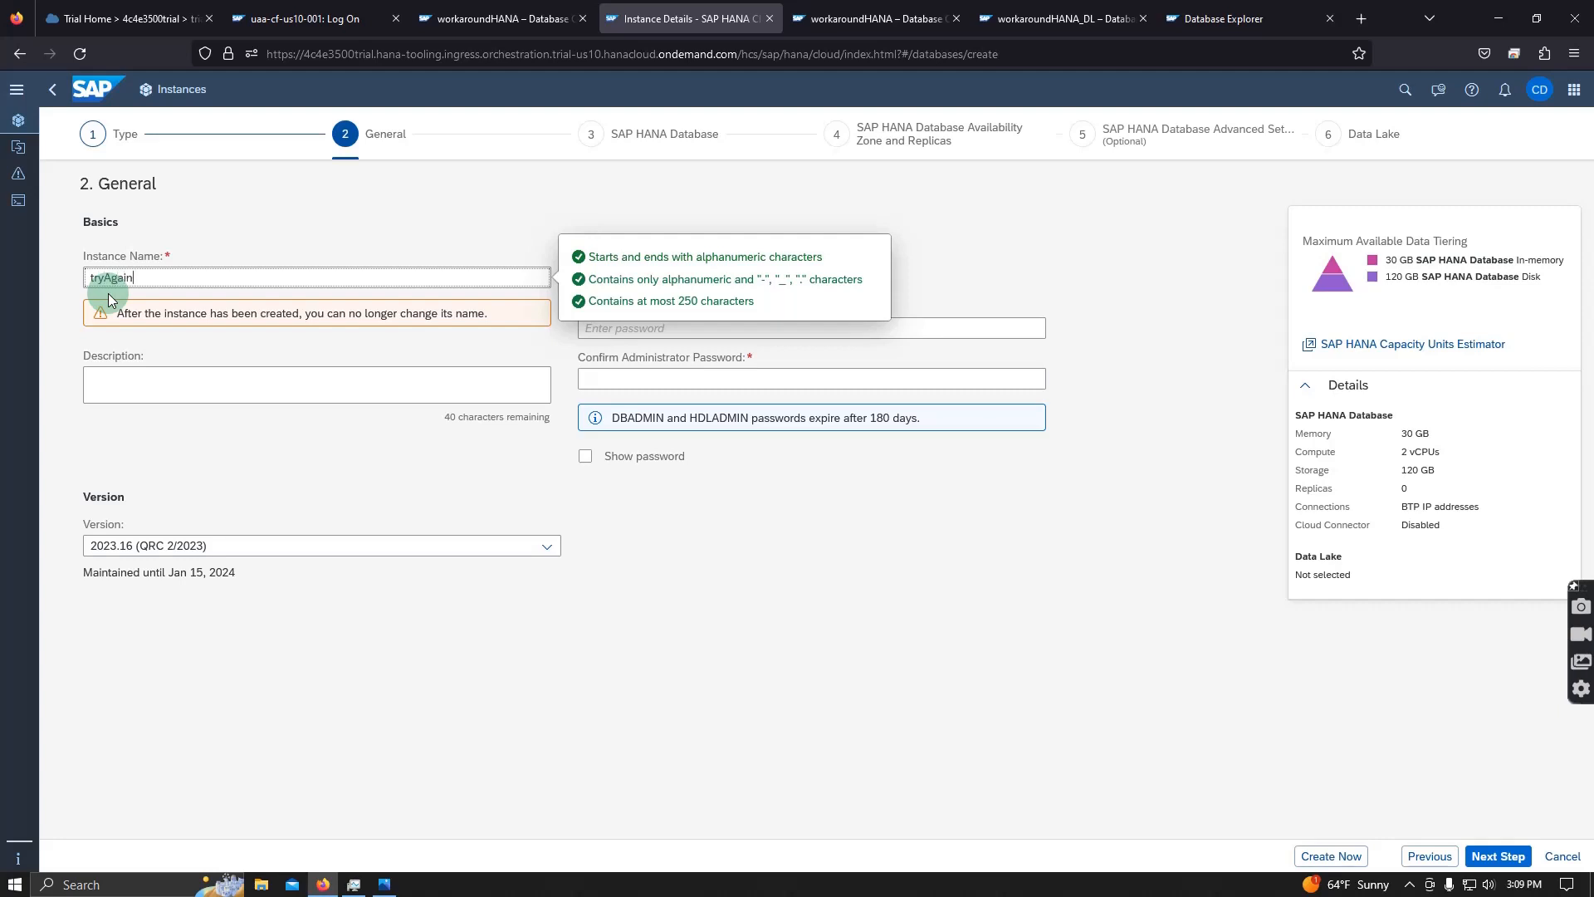
left_click_drag(178, 277, 36, 274)
key("ctrl+c")
left_click(150, 390)
key("ctrl+v")
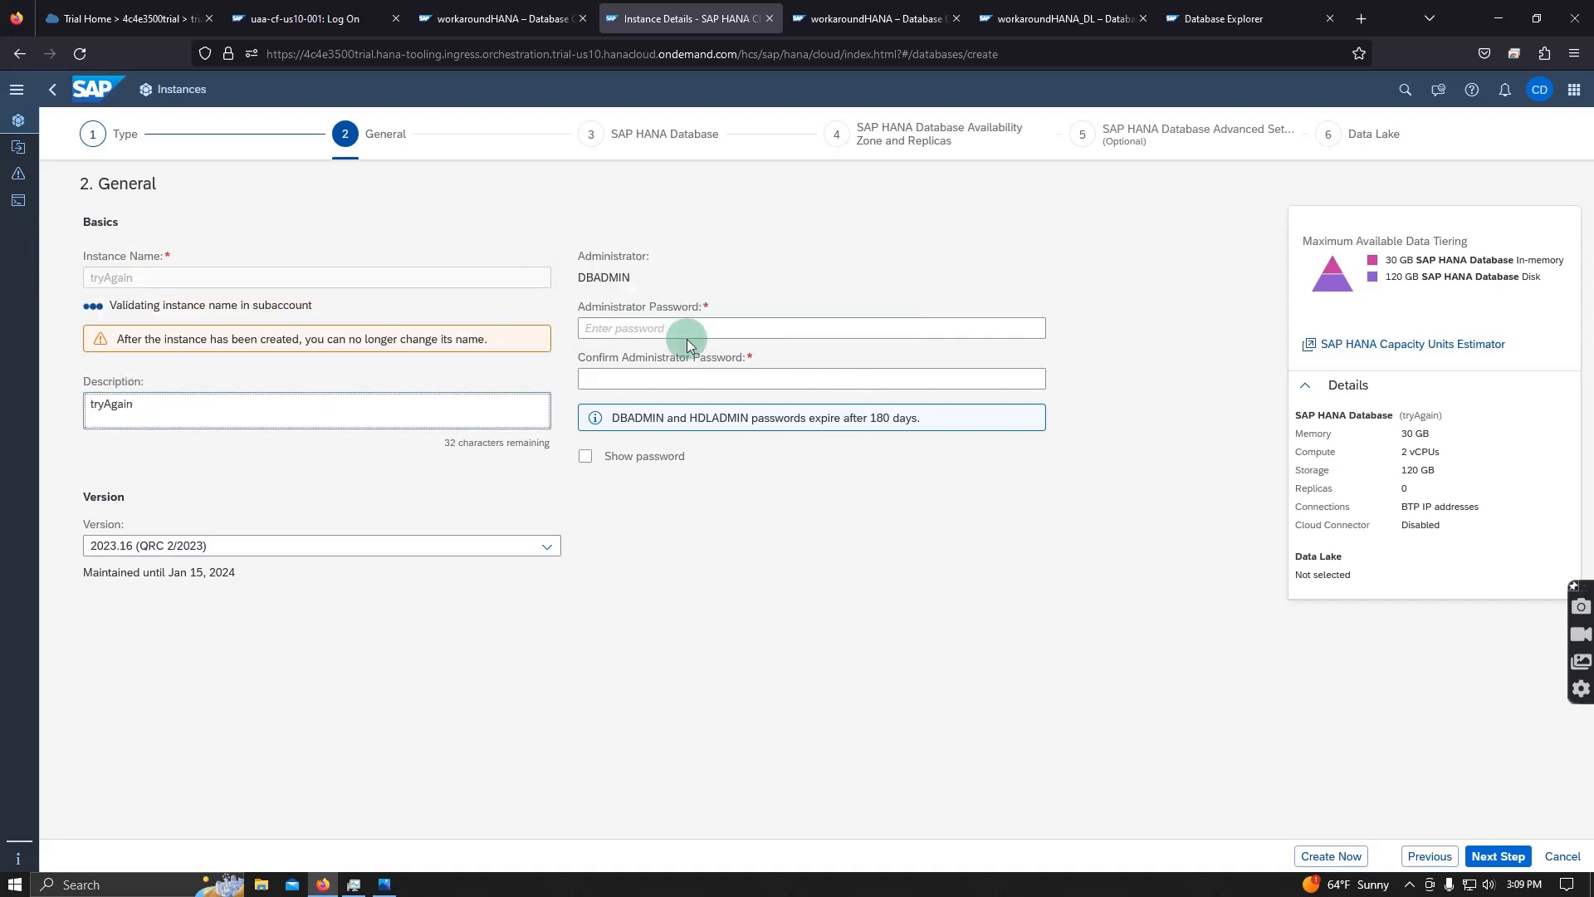
left_click(589, 326)
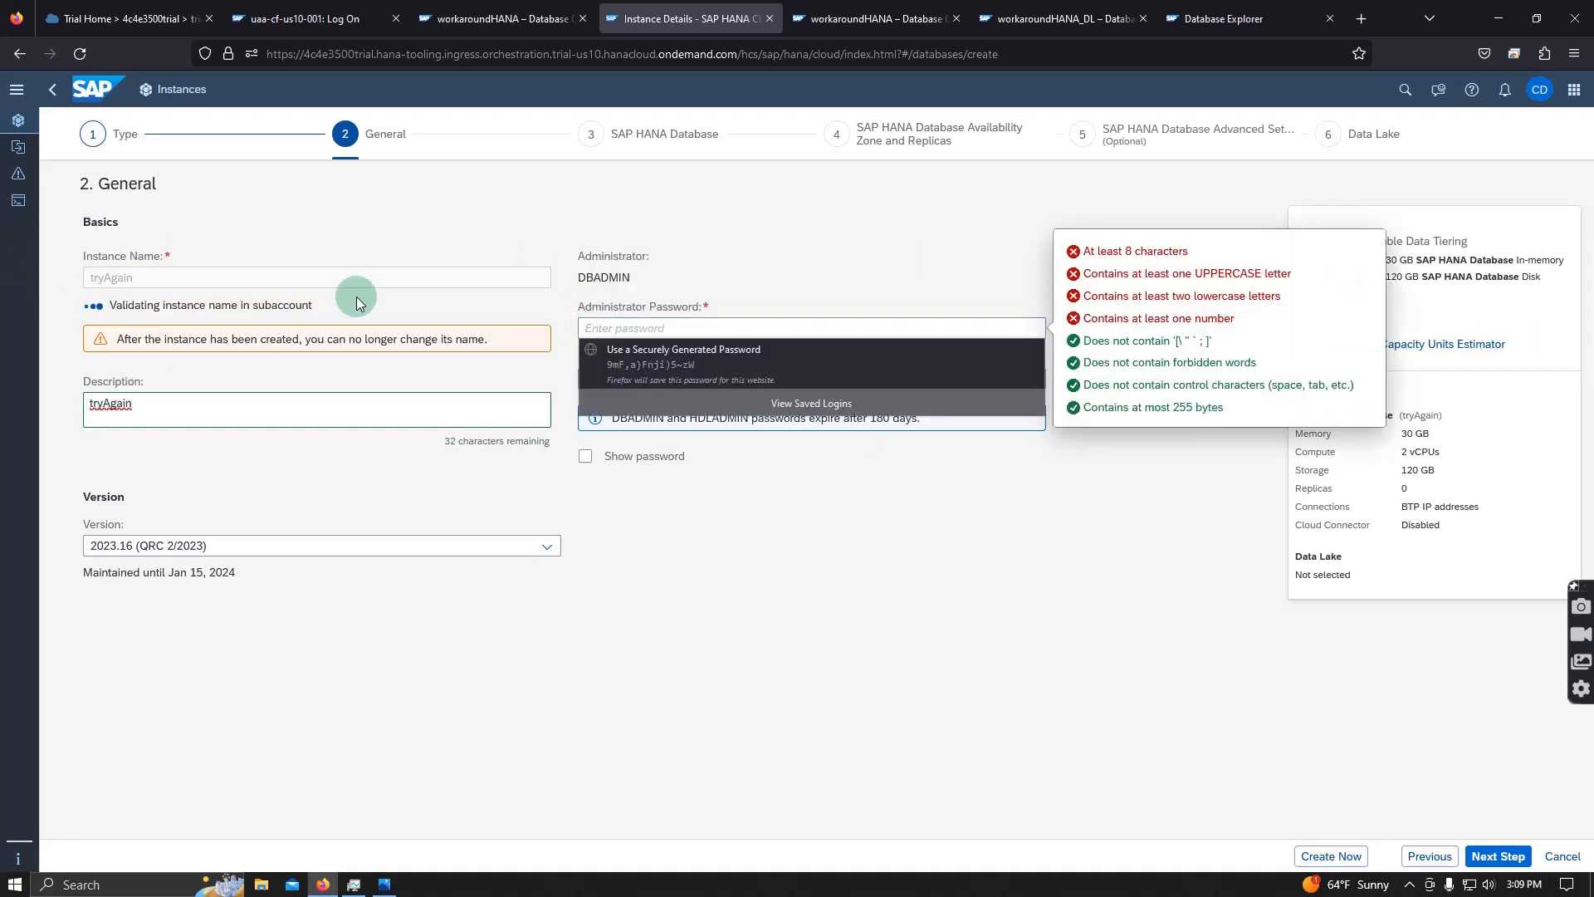
type("•••••••")
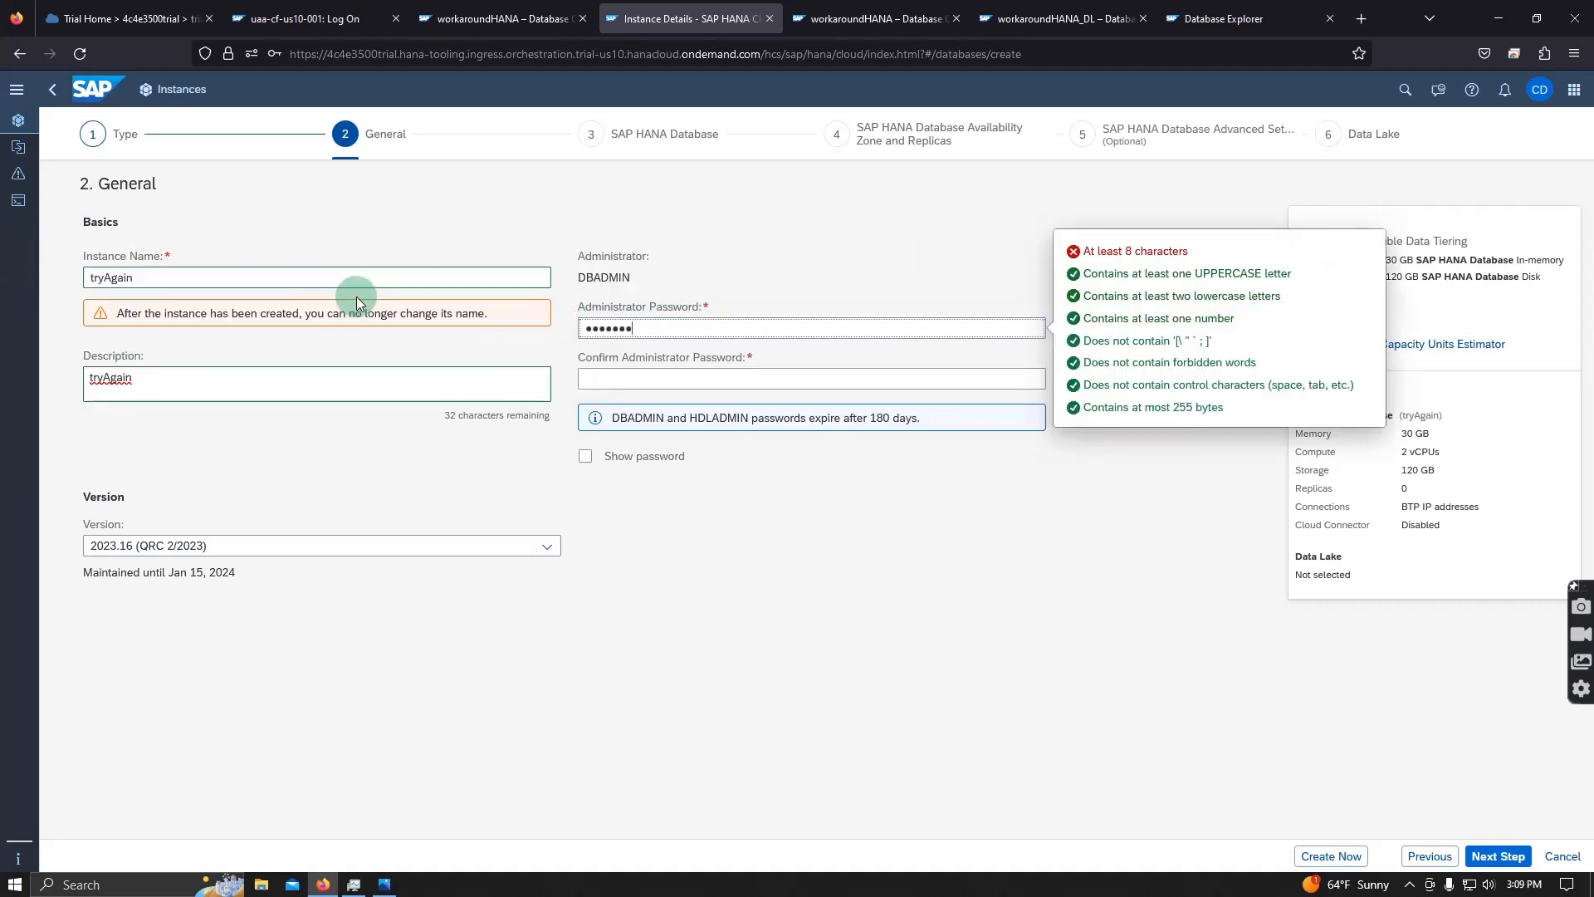
type("••")
key("Tab")
type("••")
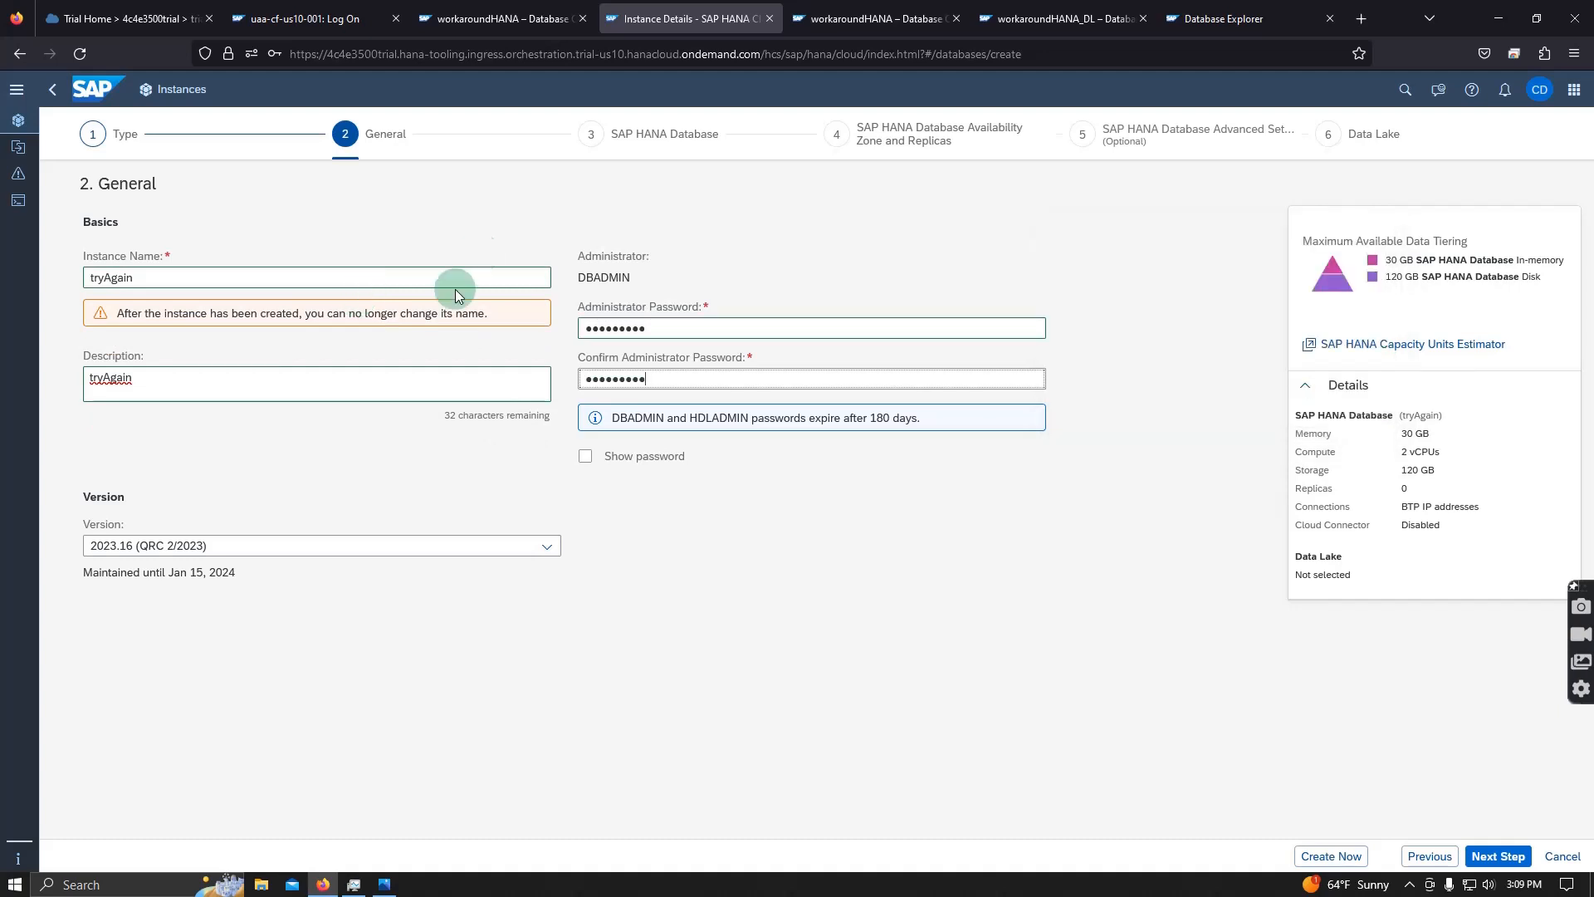
- Decline saving the login and advance through sizing, availability, advanced and Data Lake steps to review
left_click(1488, 839)
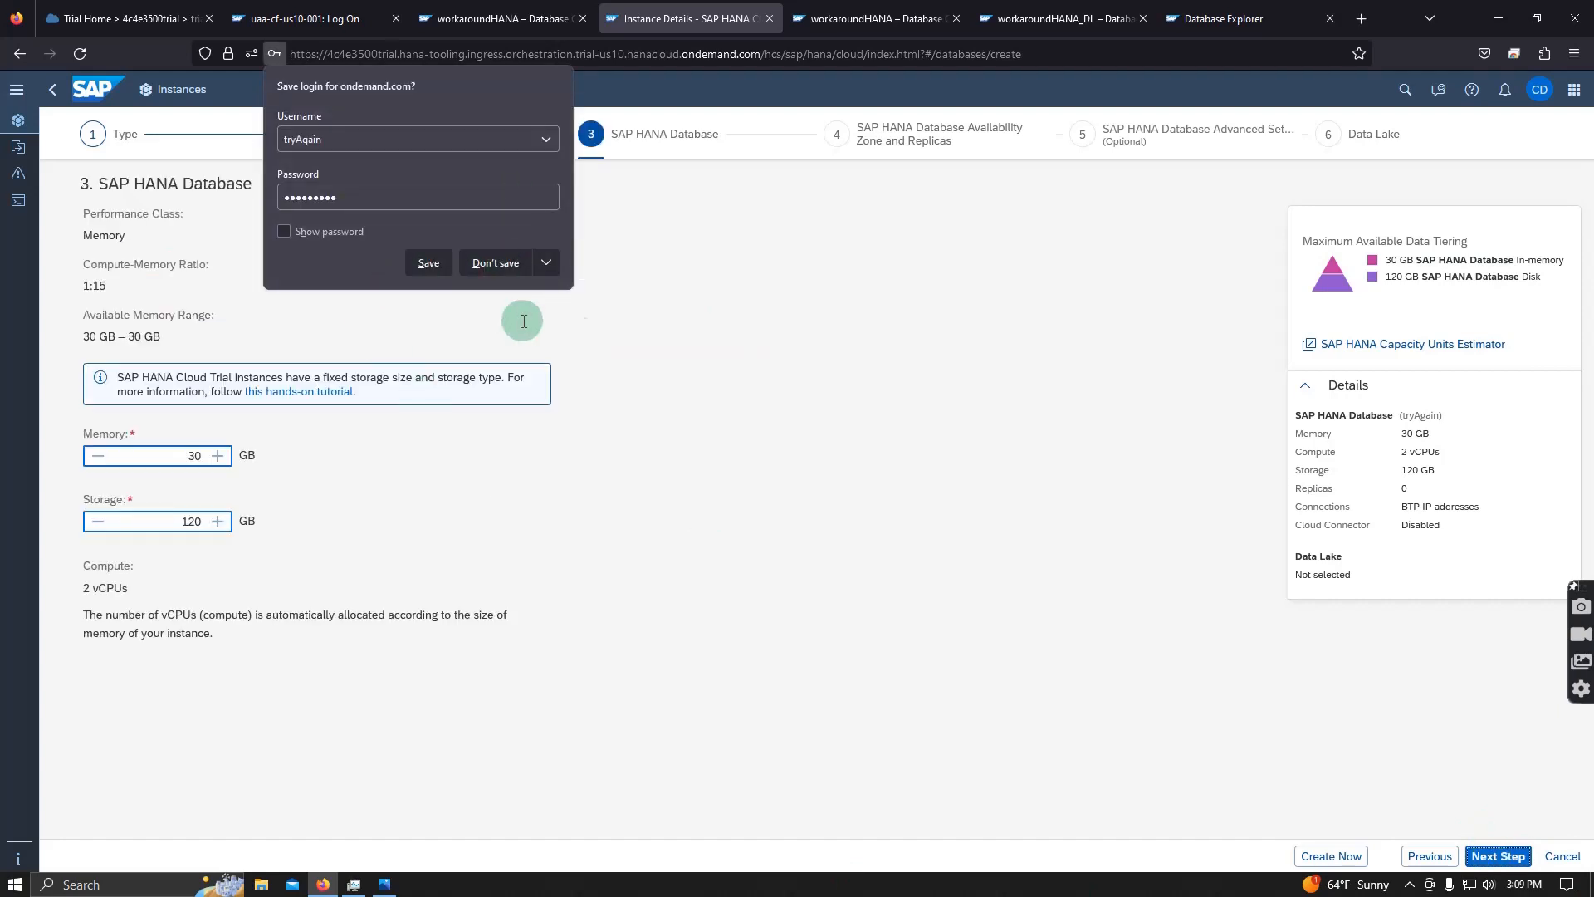
left_click(477, 262)
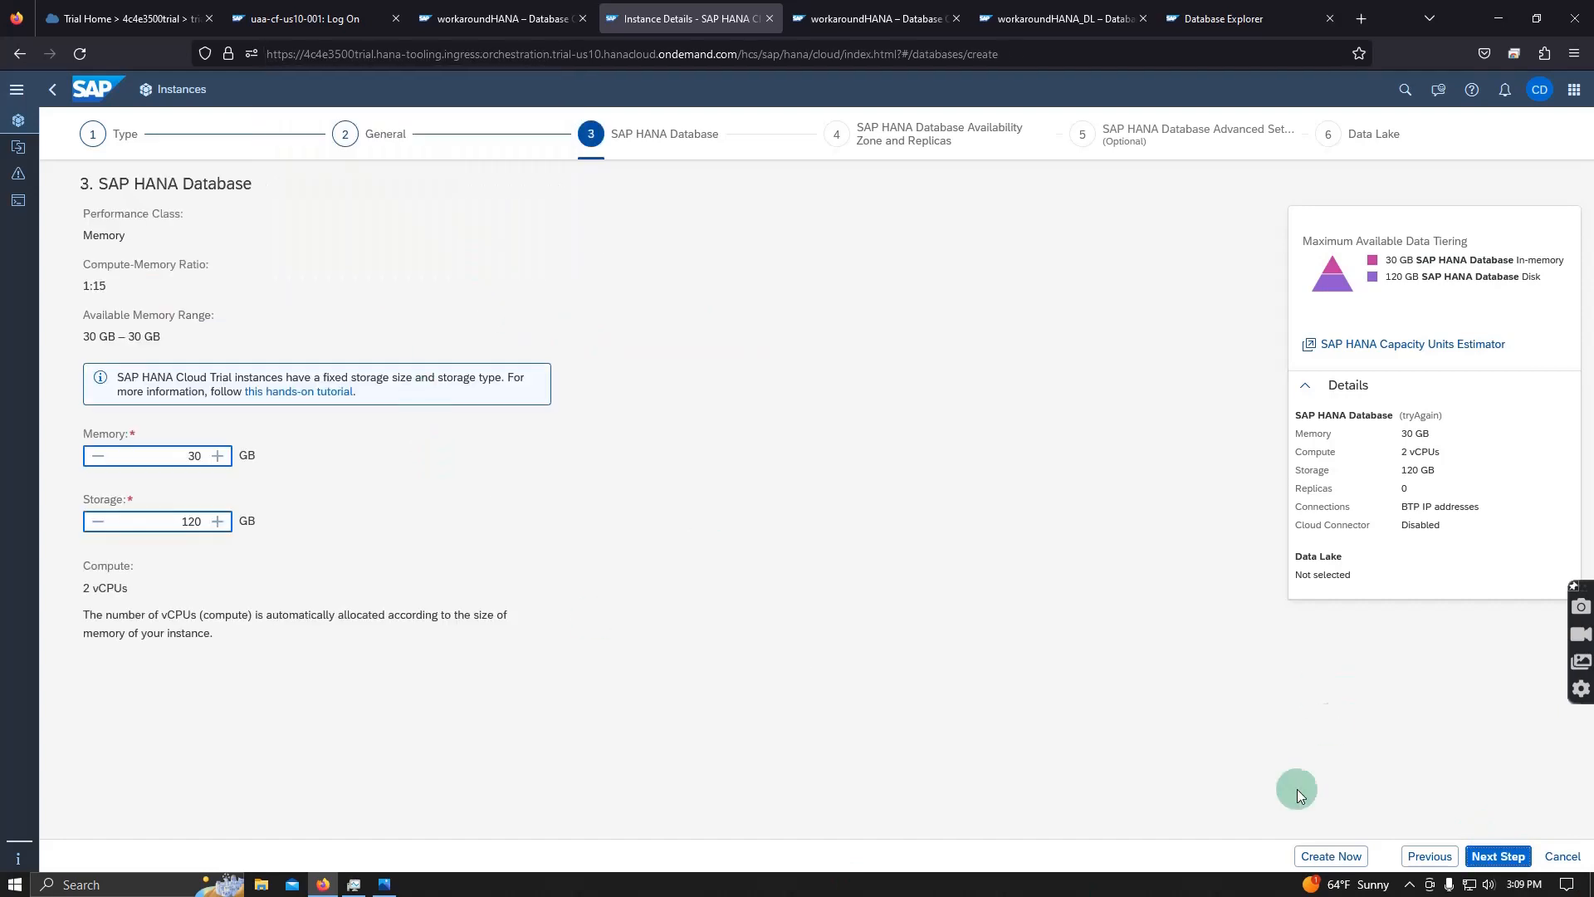
left_click(1495, 857)
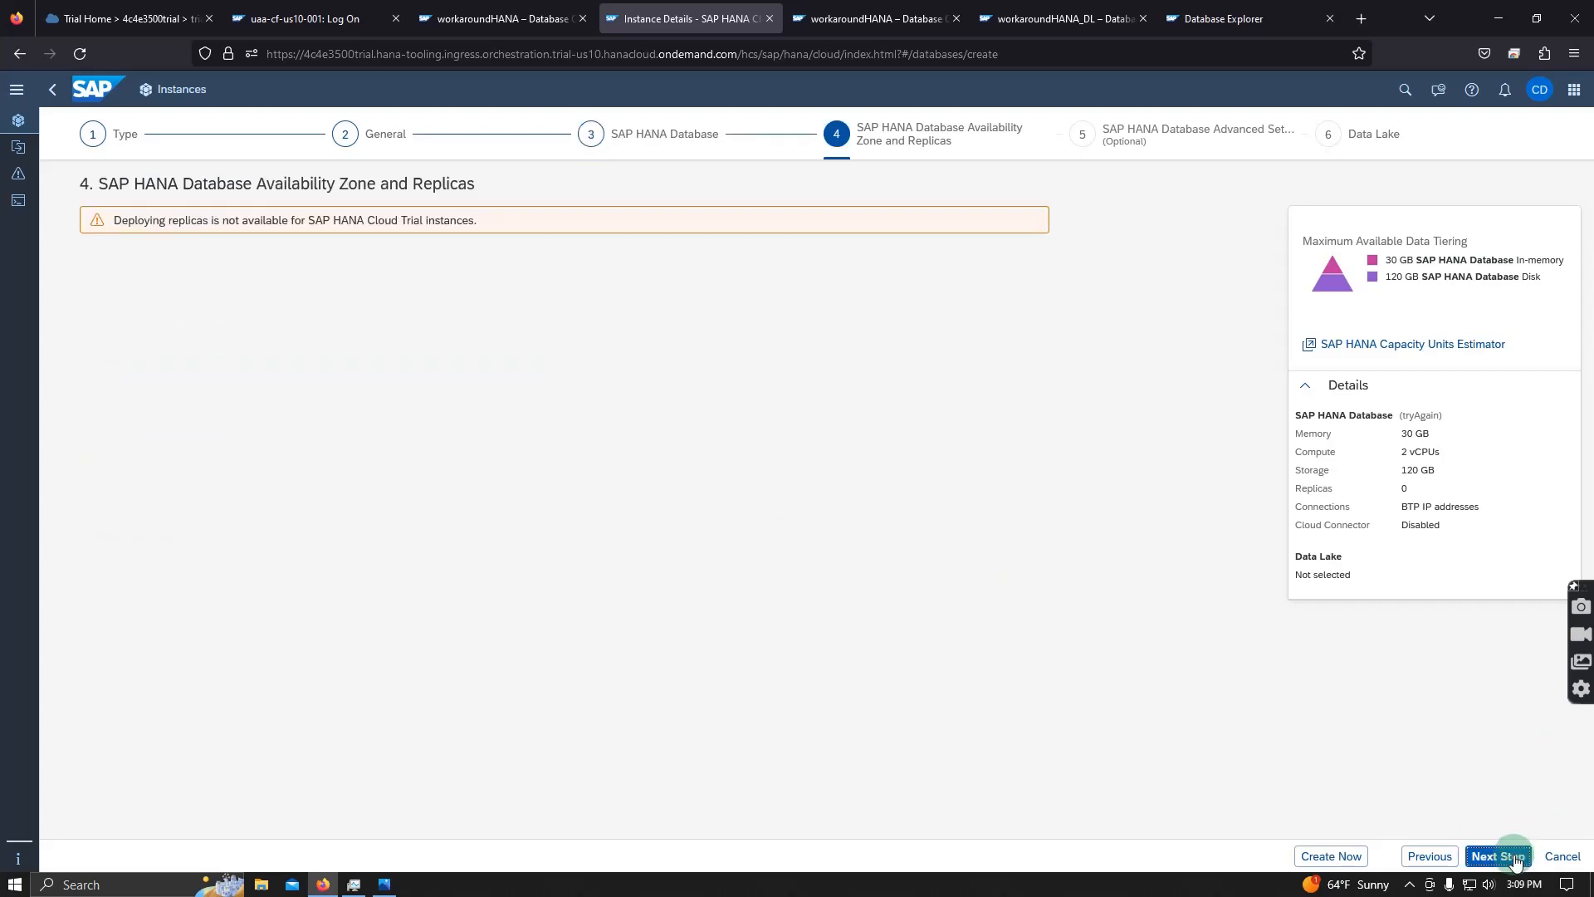
left_click(1498, 856)
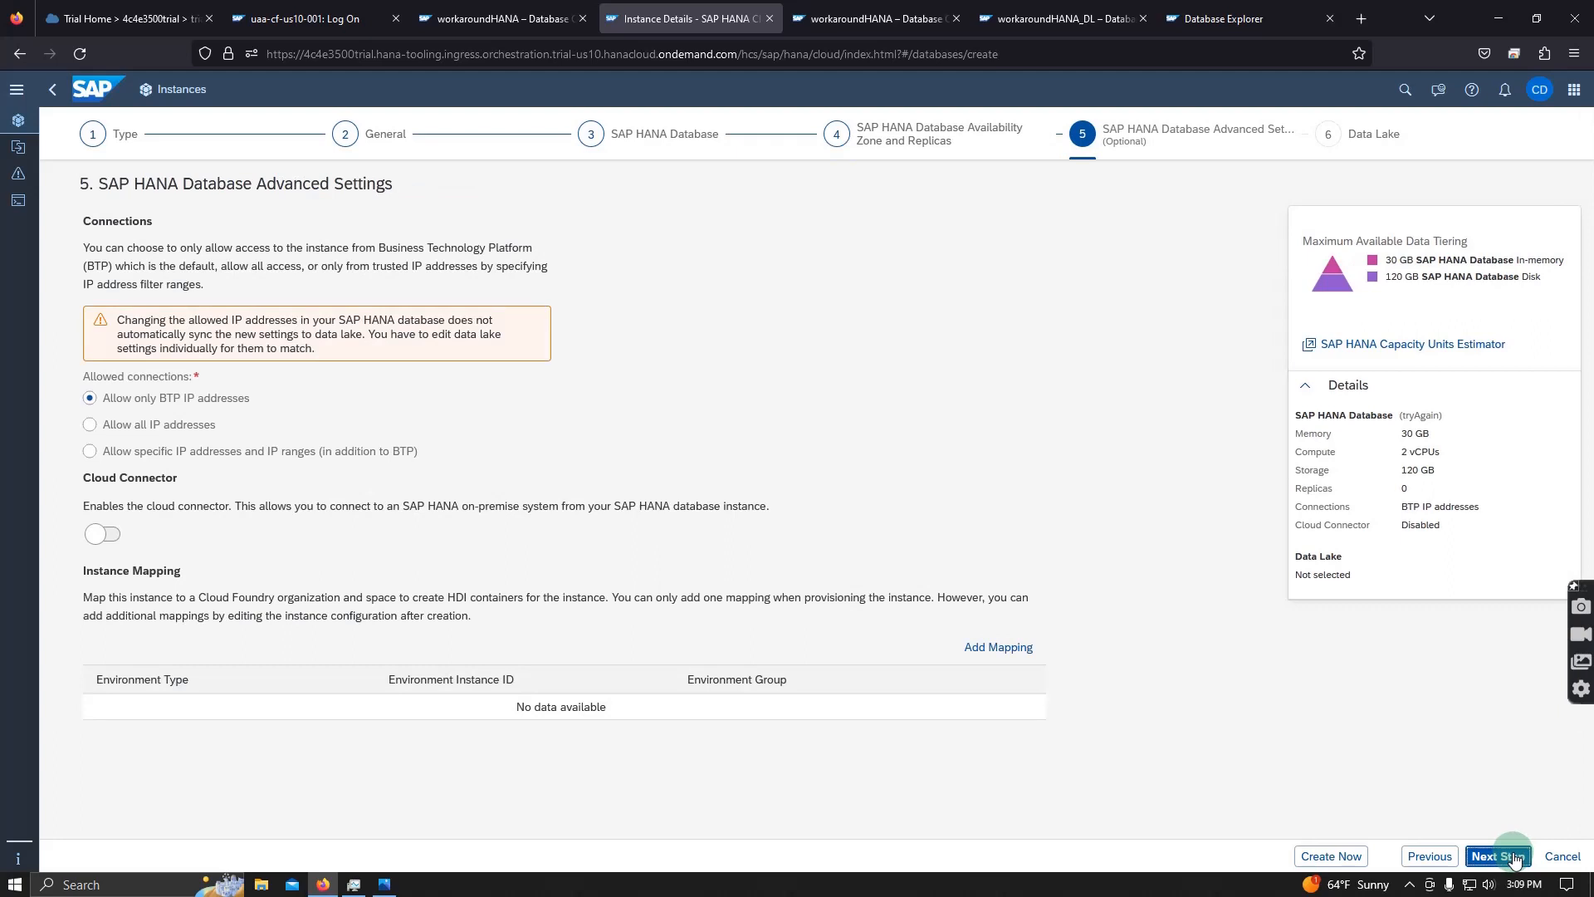
left_click(1513, 858)
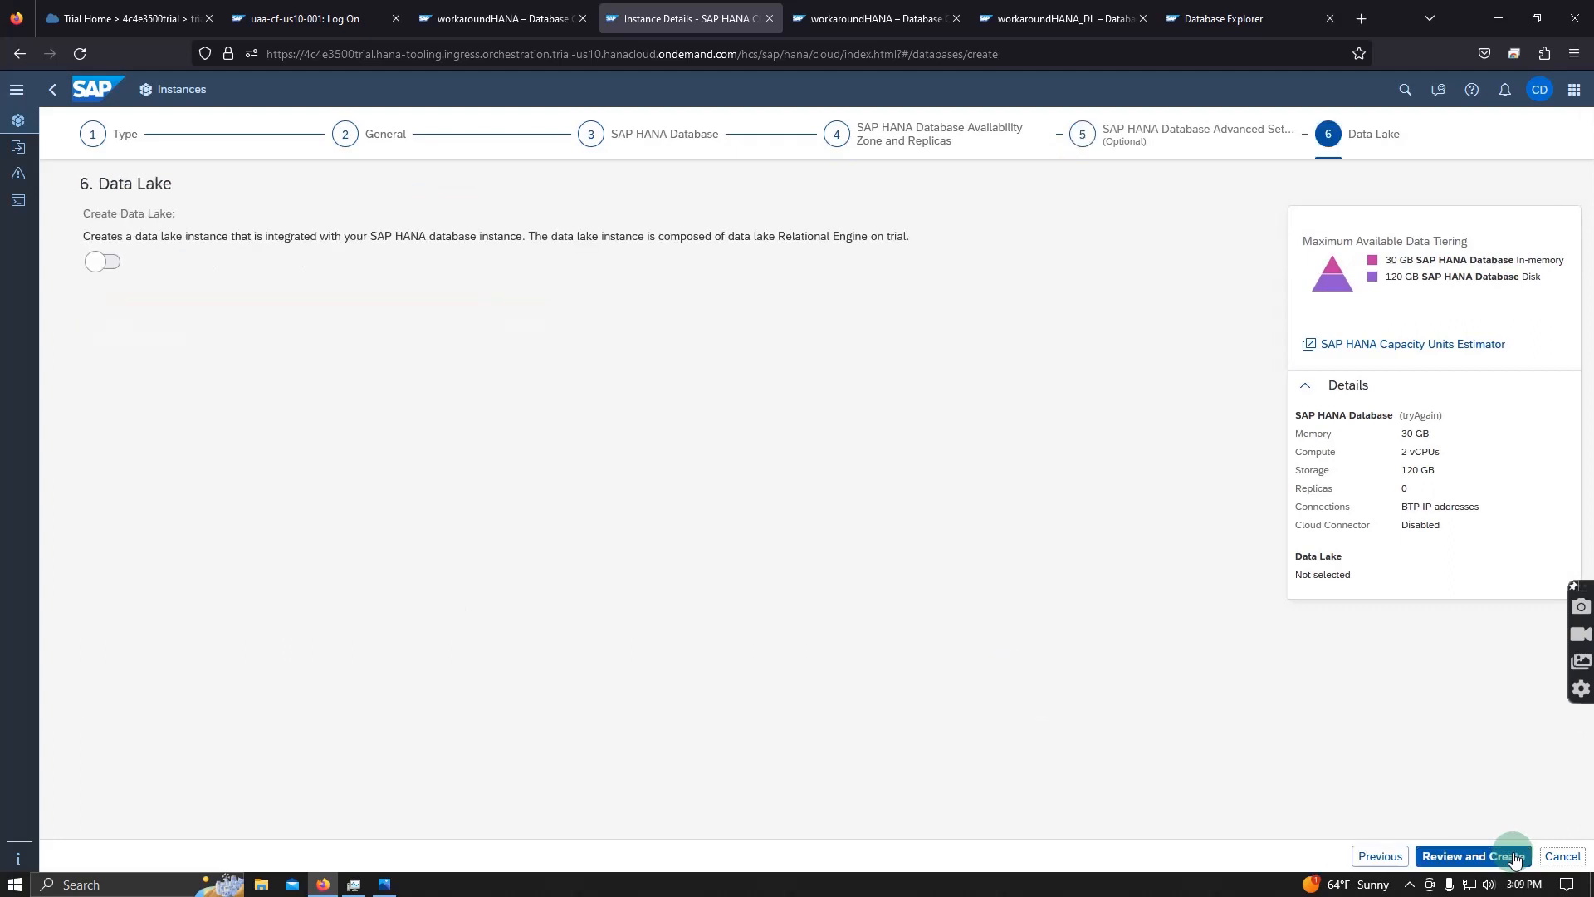
left_click(1512, 858)
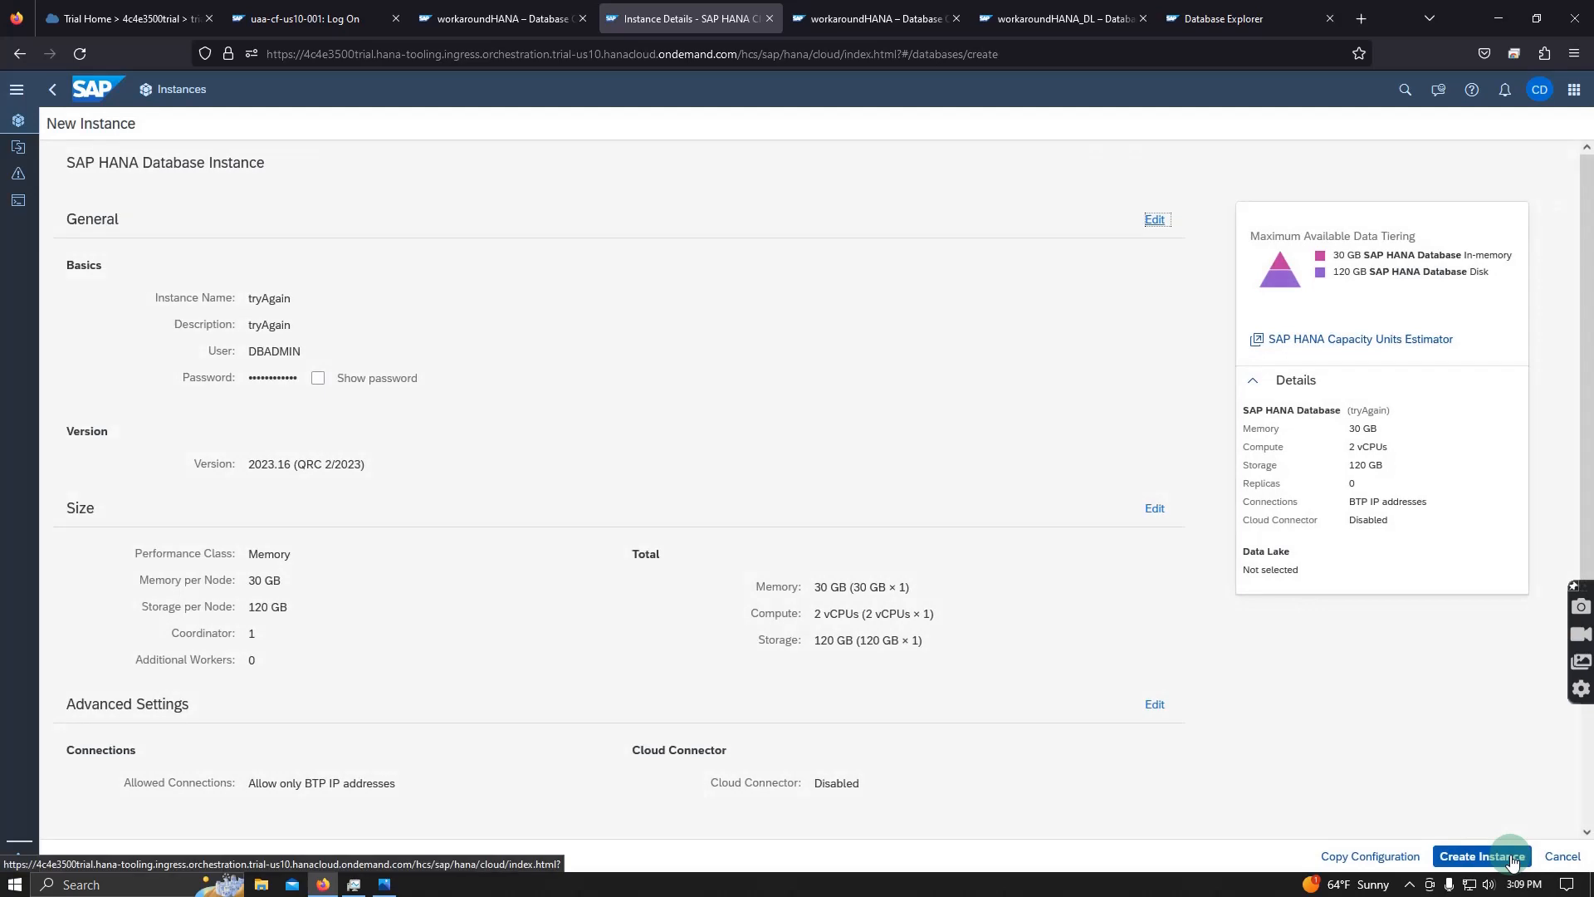
- Submit tryAgain, dismiss the only-one-trial-instance error, and close the instance creation tab
left_click(1511, 858)
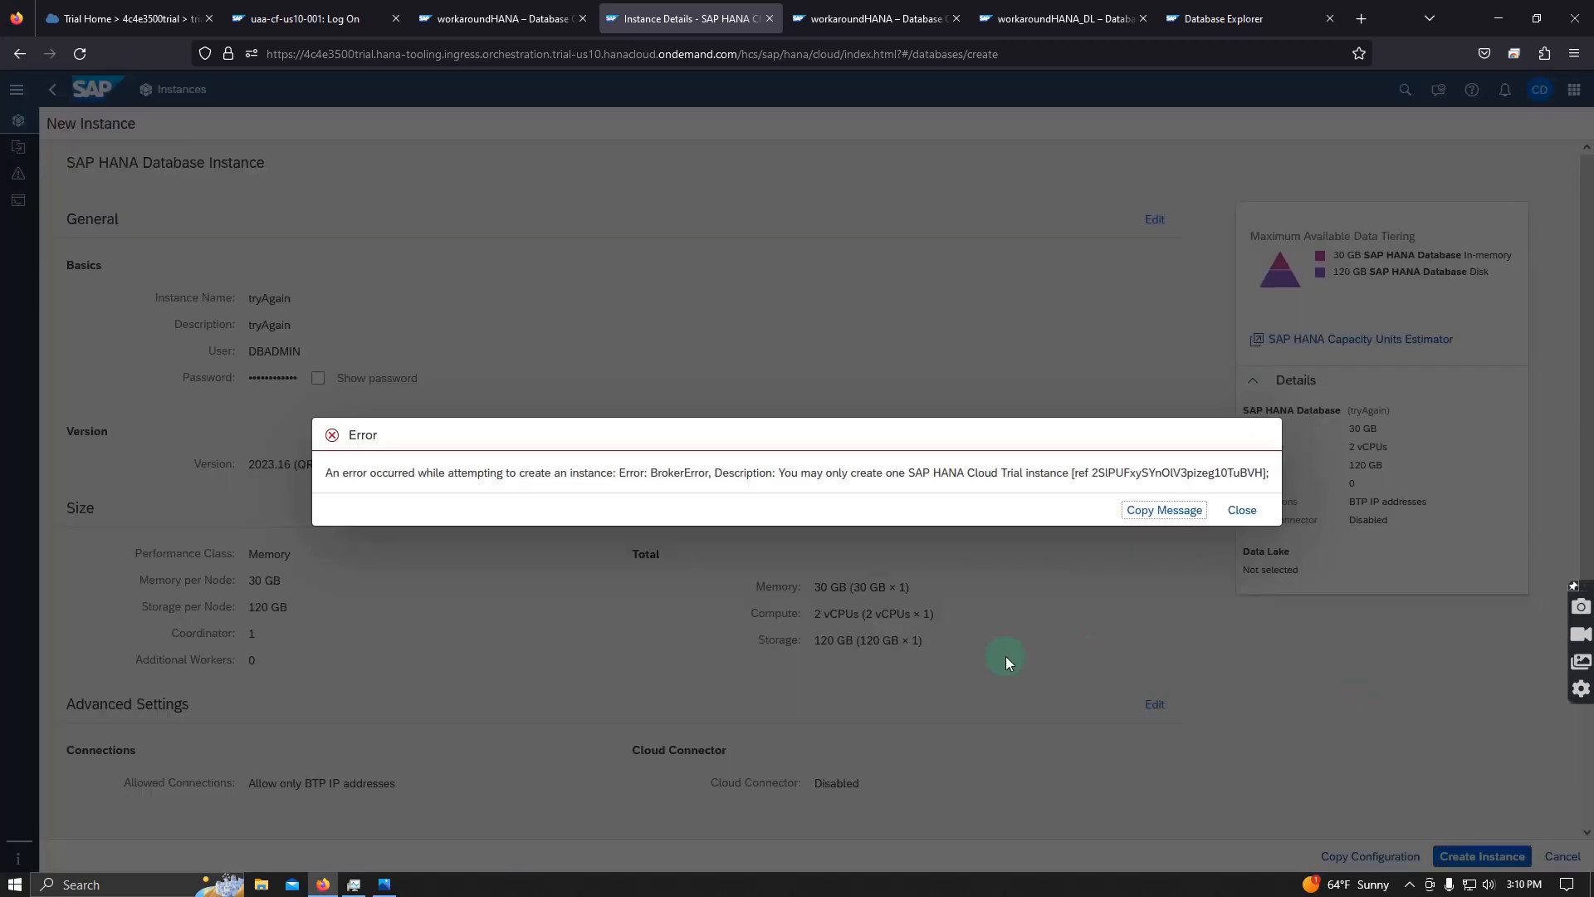
left_click_drag(799, 472, 1192, 483)
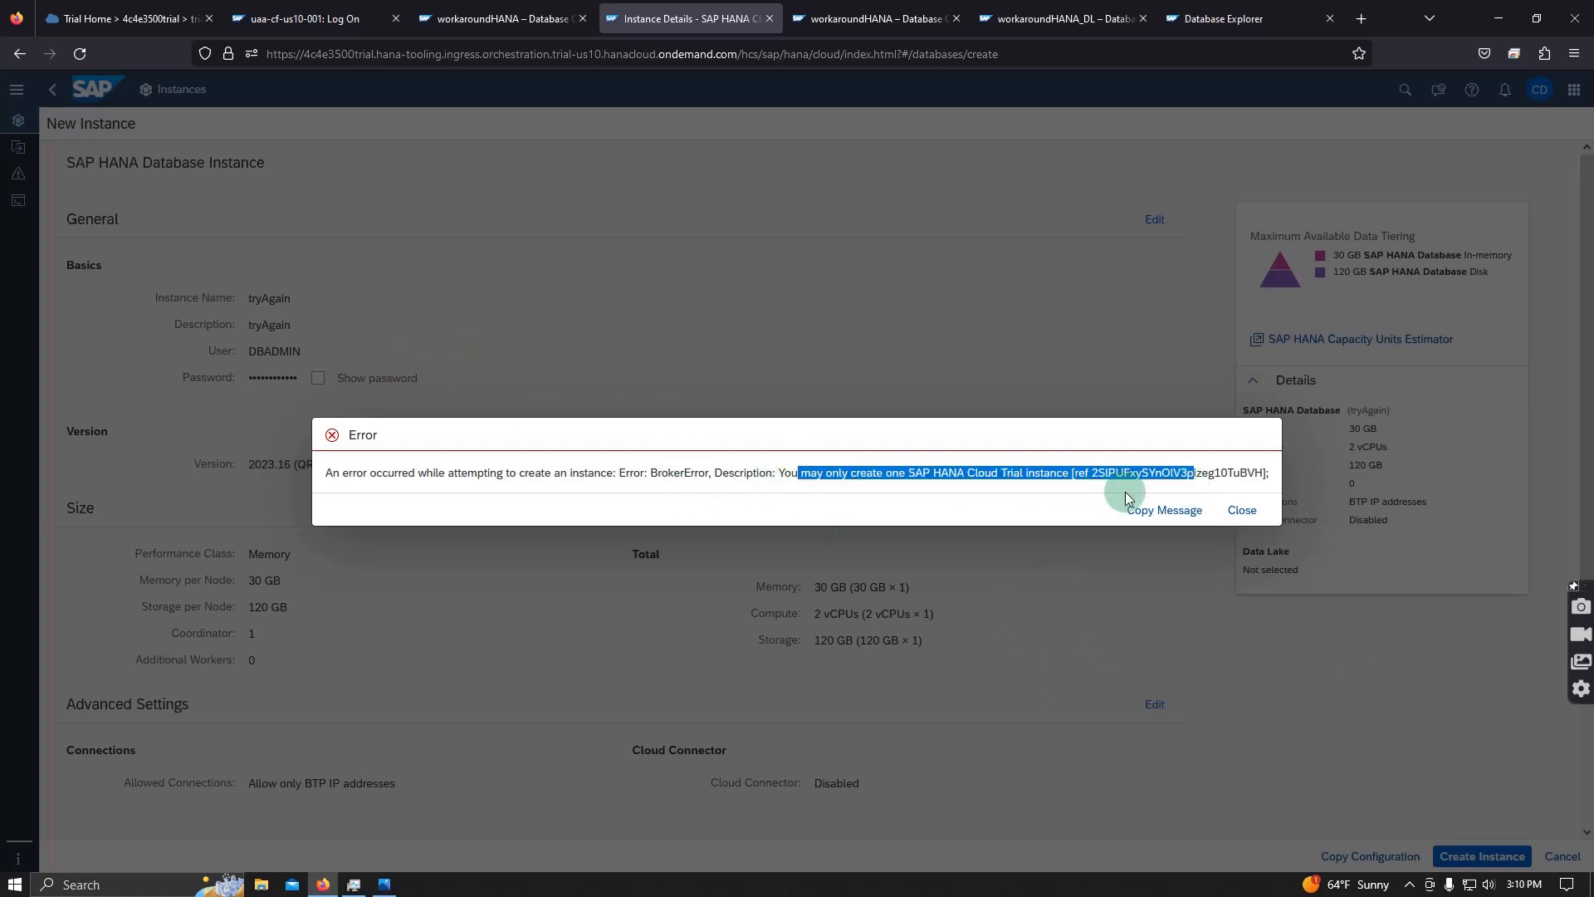
left_click(1243, 510)
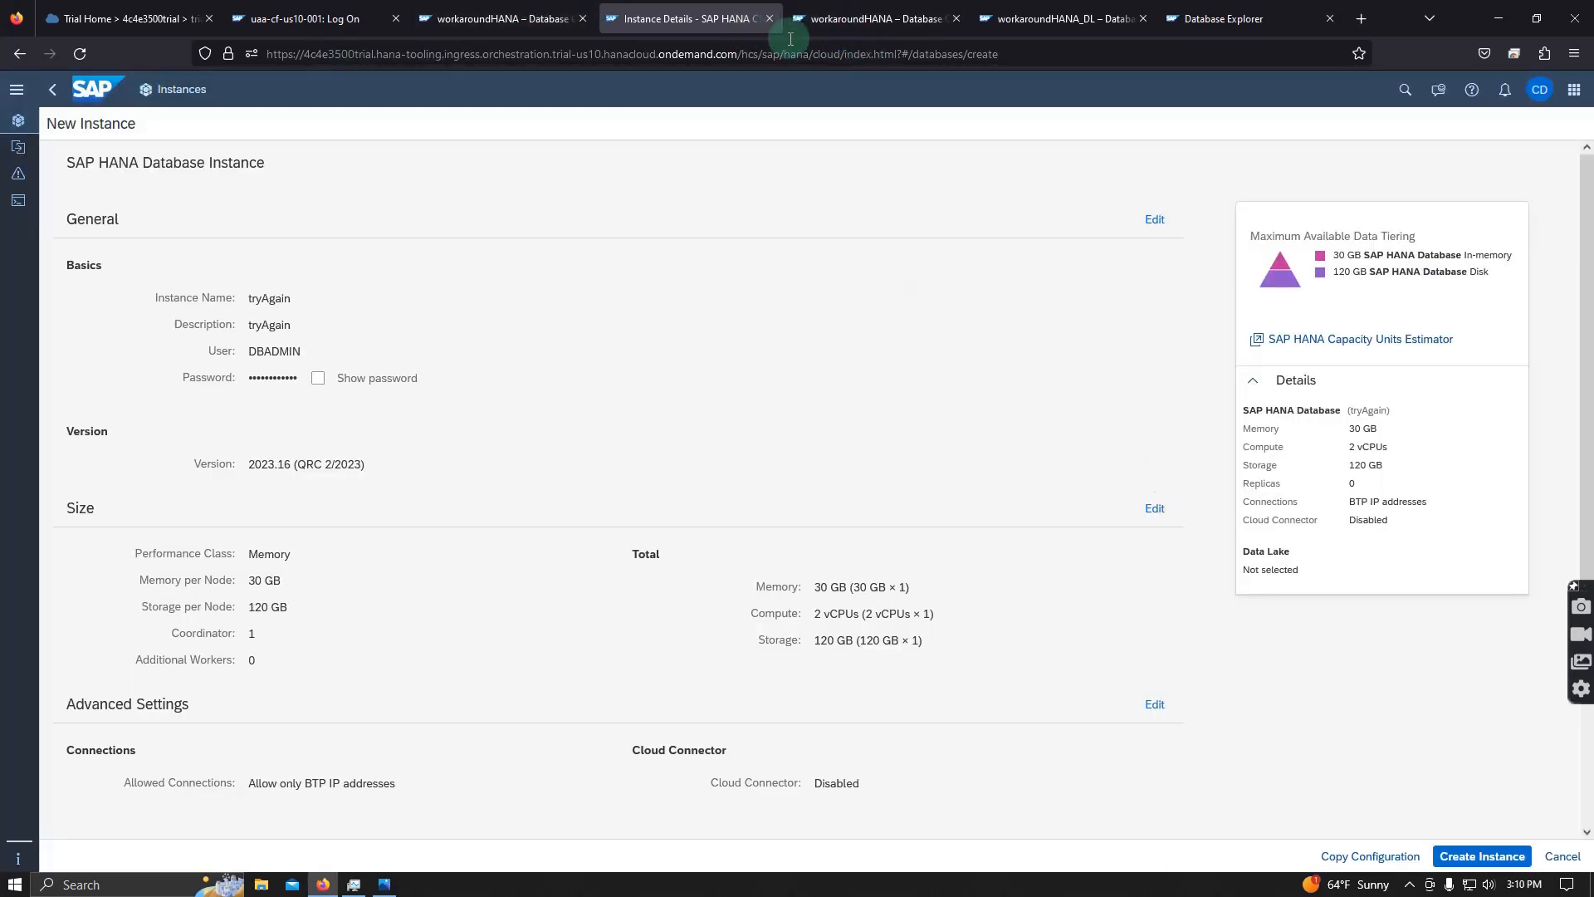
left_click(769, 19)
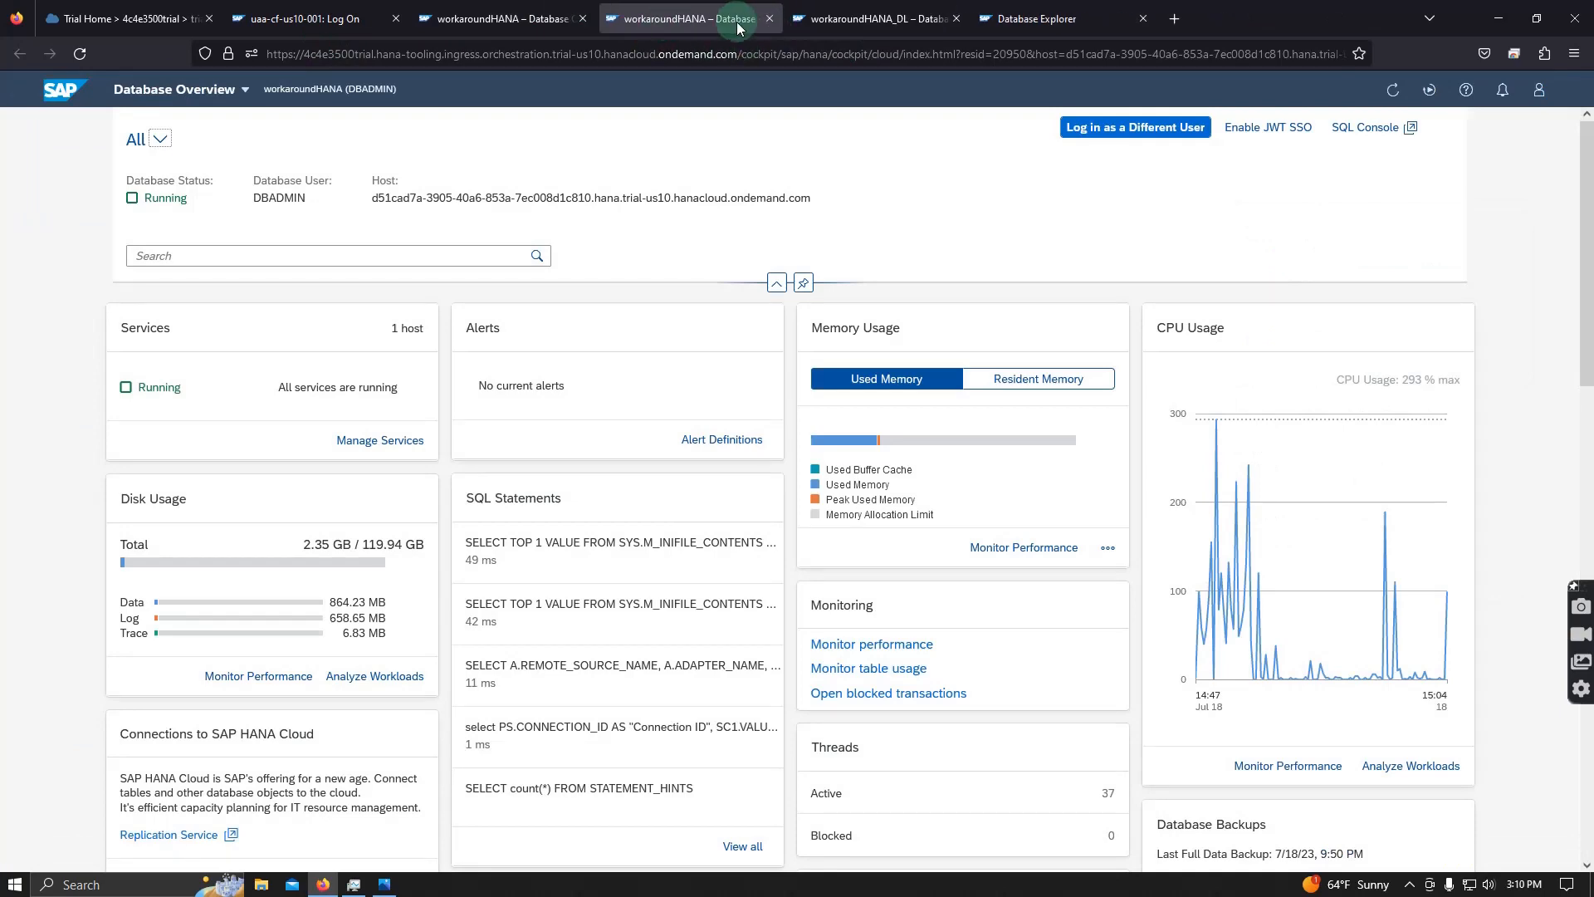
- Close the database, data lake, Database Explorer and log-on tabs, then open trial's Instances and Subscriptions
left_click(768, 19)
left_click(769, 21)
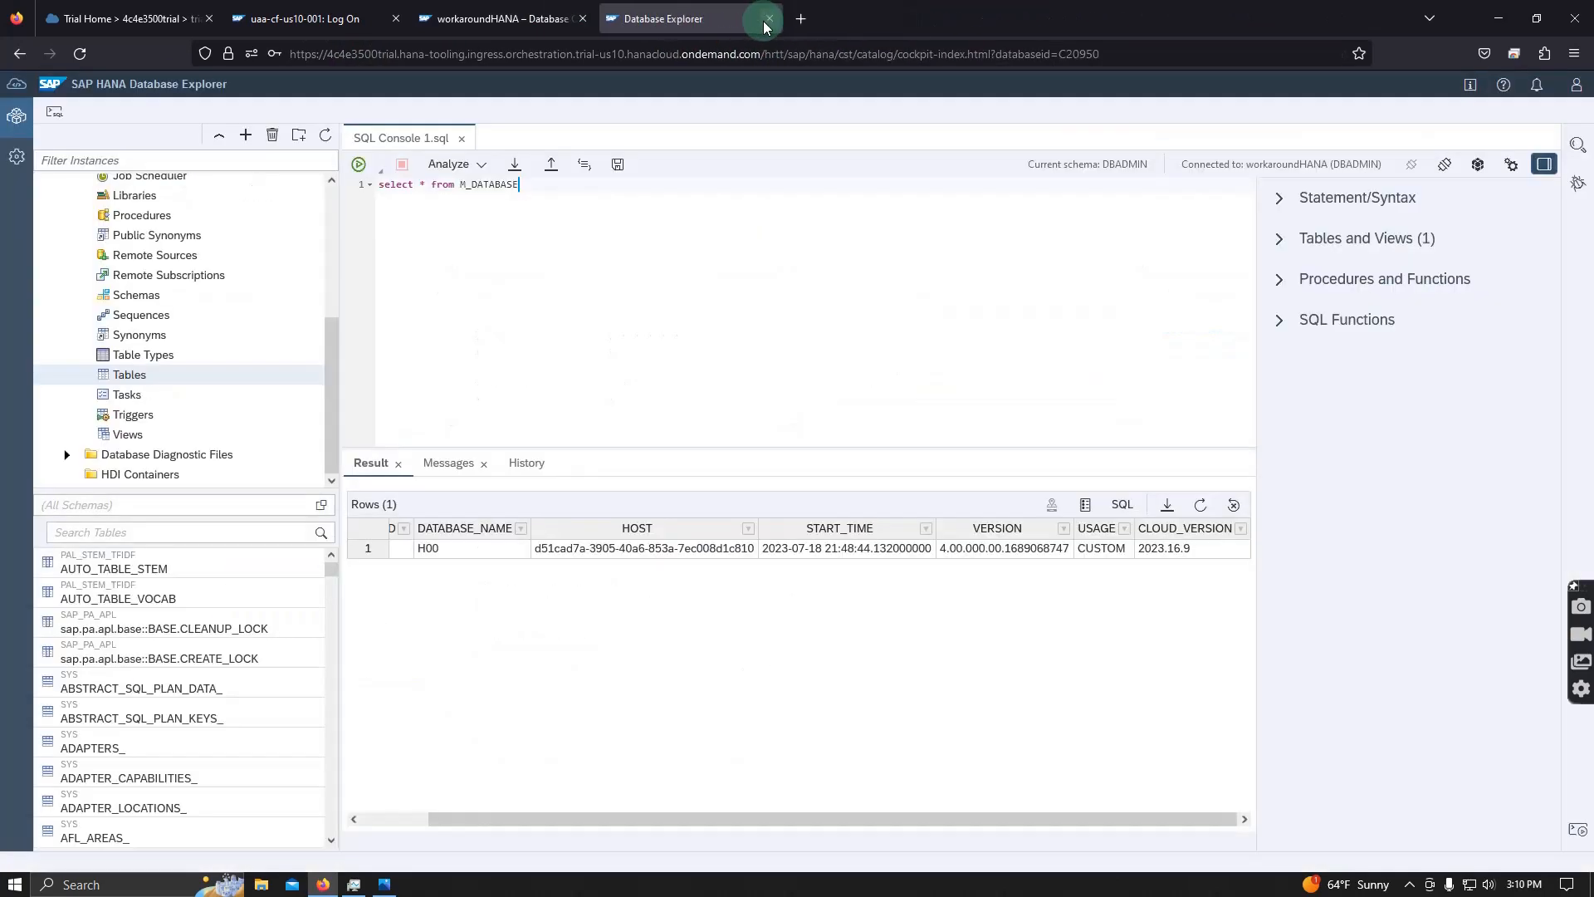
left_click(768, 19)
left_click(582, 19)
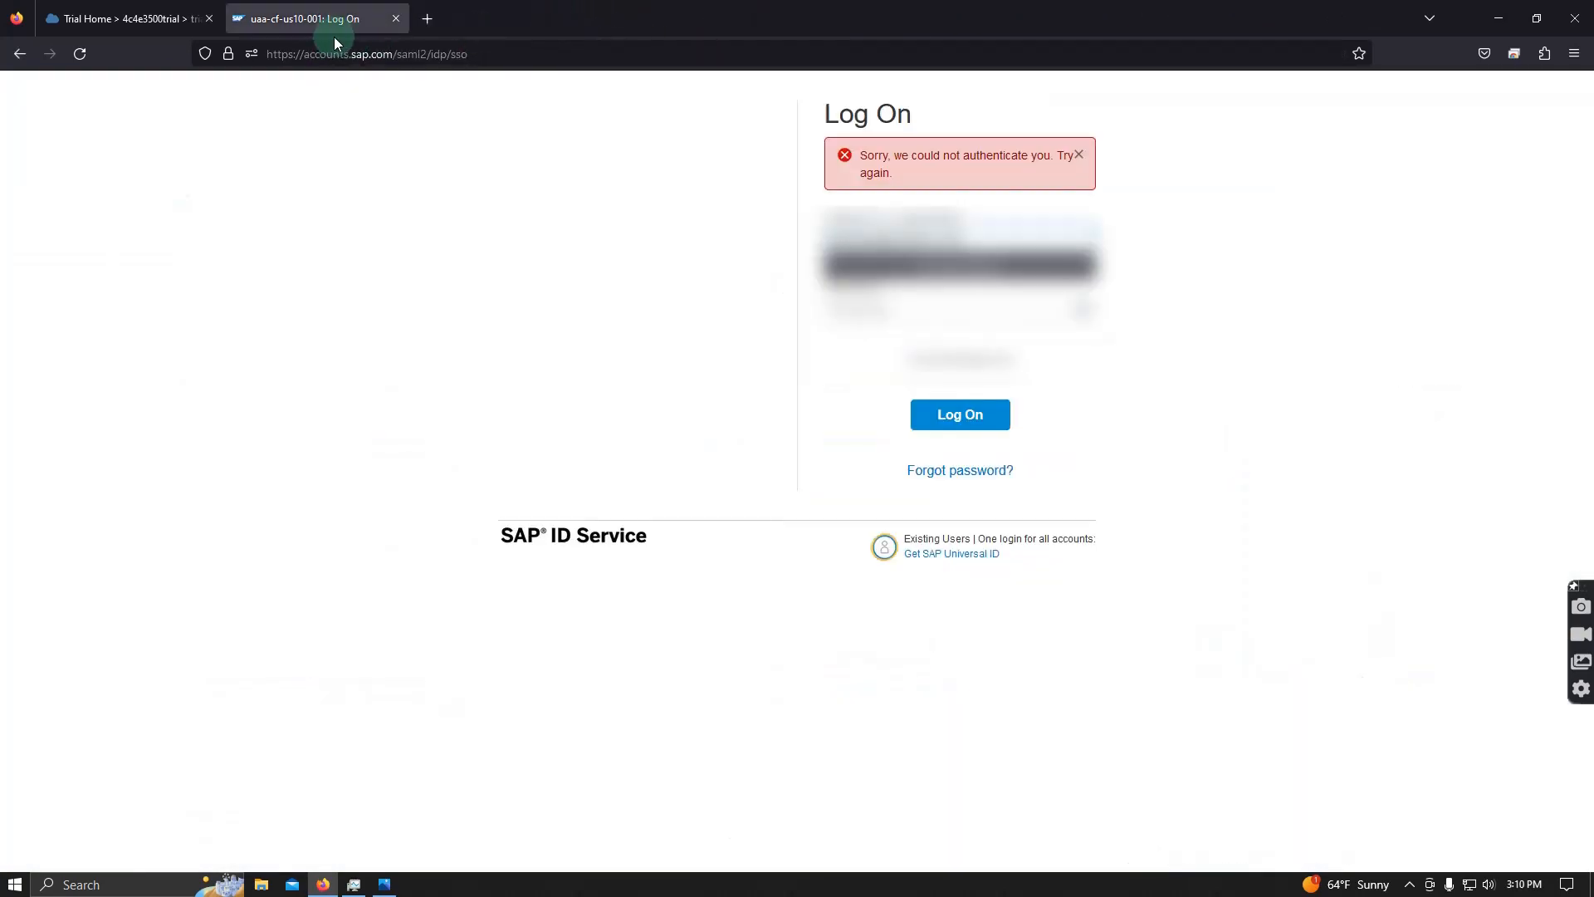
left_click(397, 19)
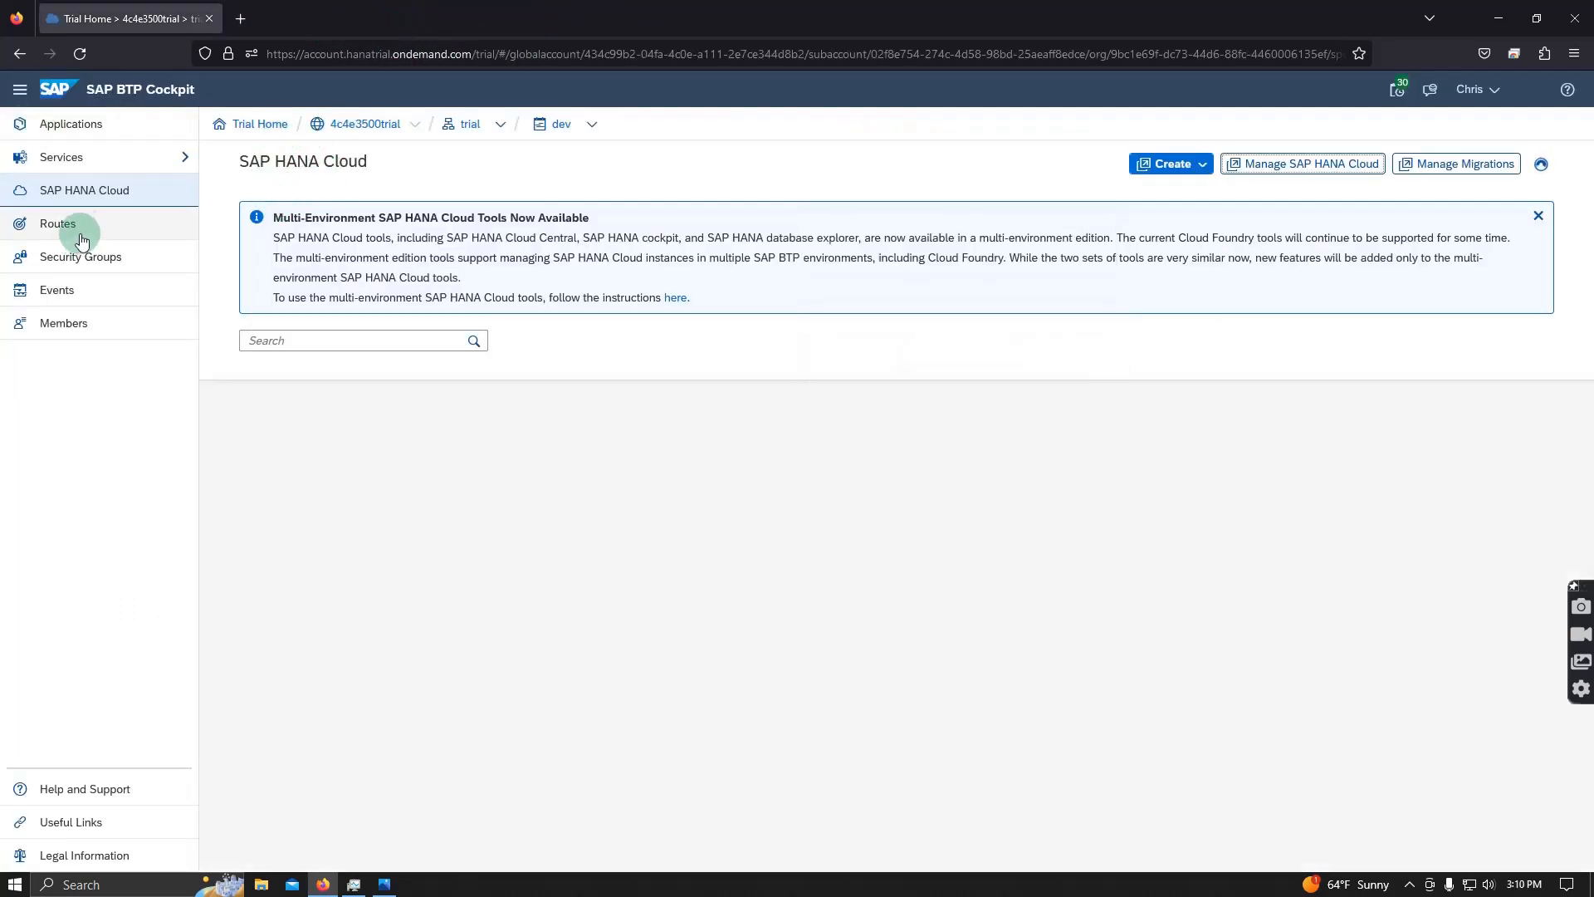
left_click(471, 129)
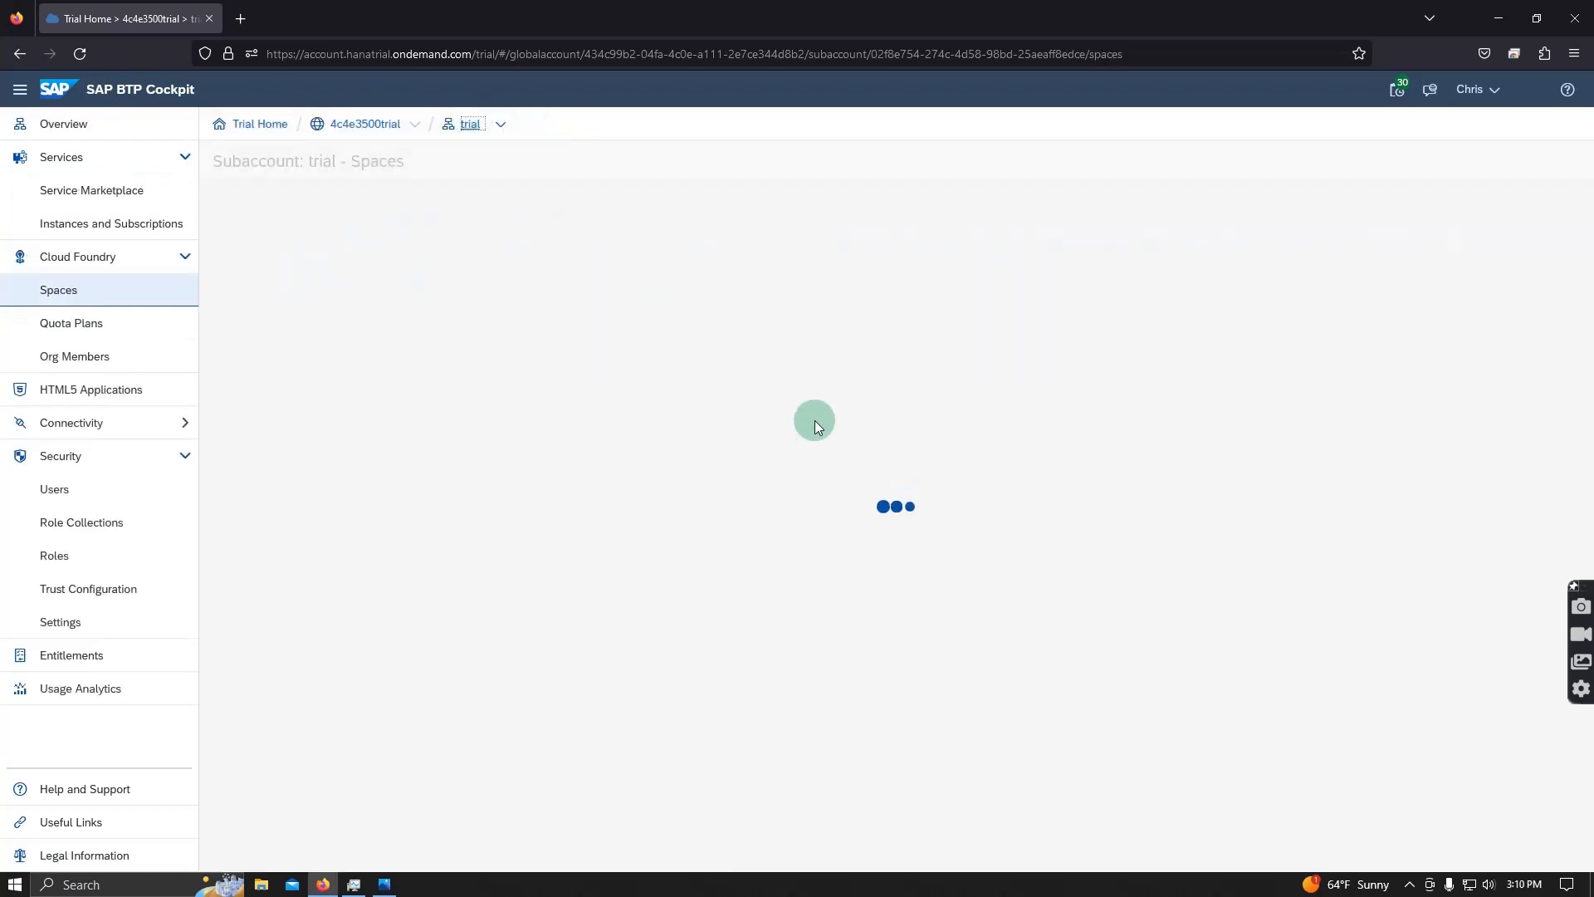
left_click(115, 229)
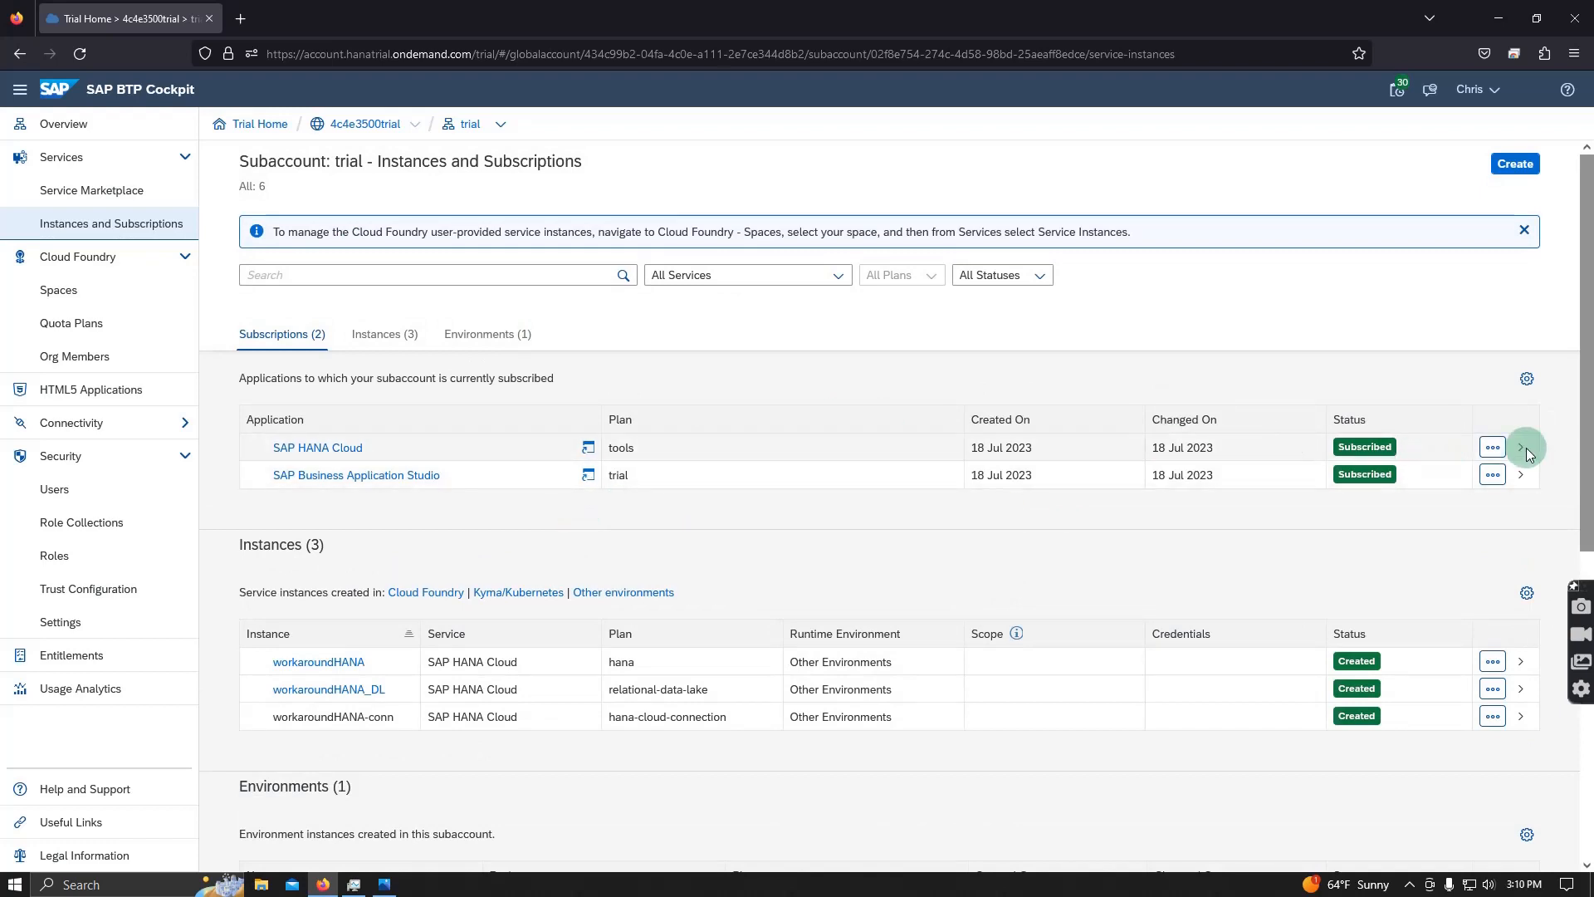
- Open SAP HANA Cloud Central, launch workaroundHANA in Database Explorer, and return to All Instances
left_click(1492, 448)
left_click(1492, 476)
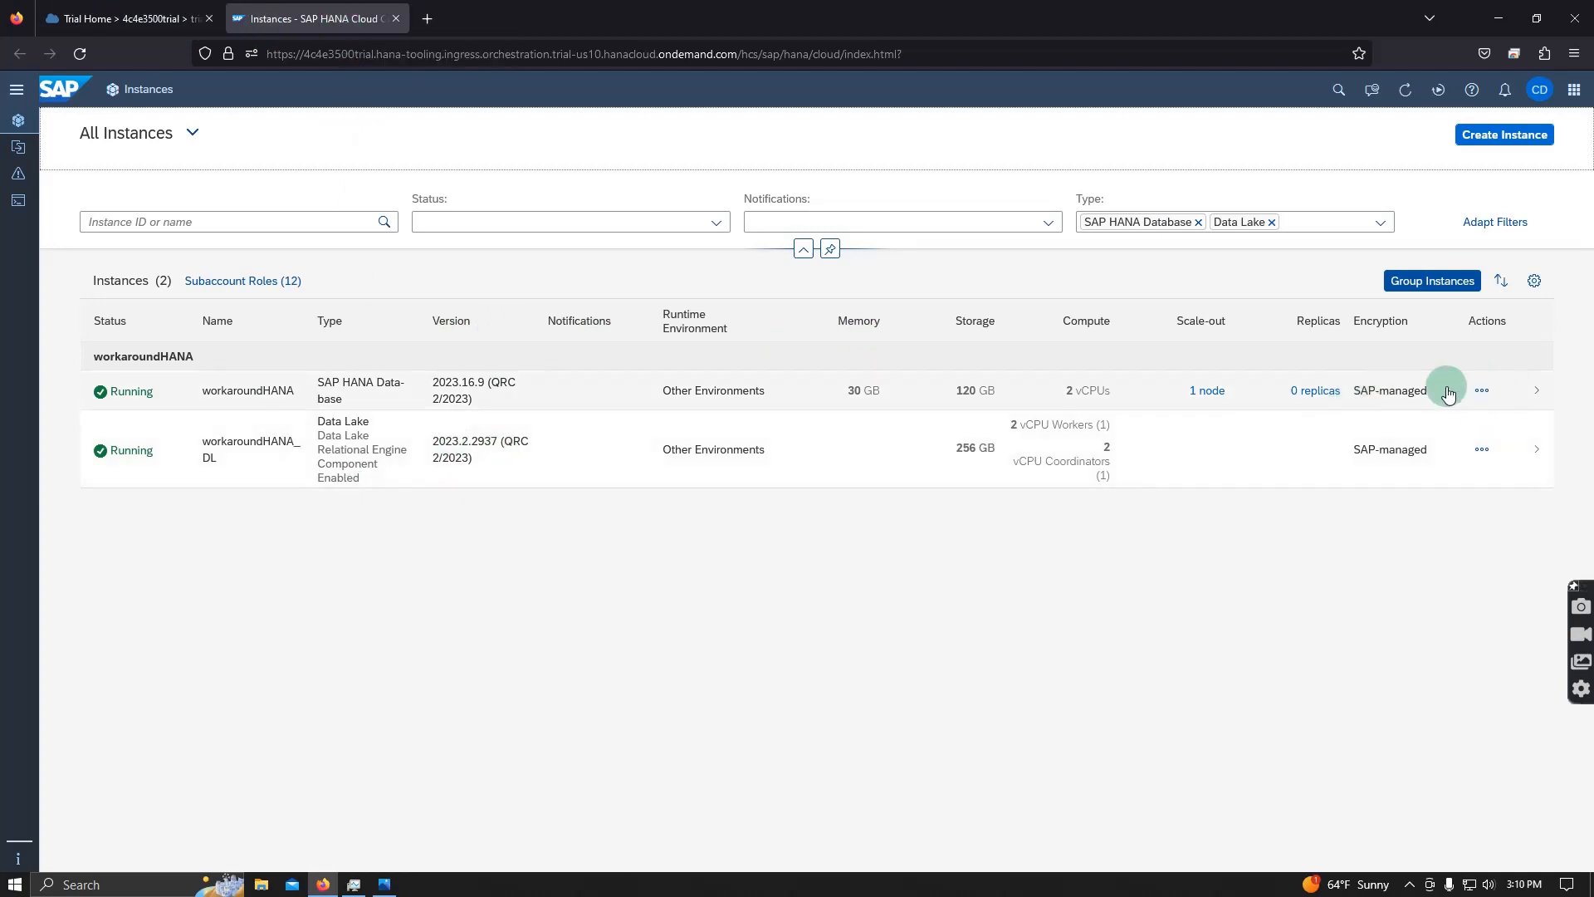
left_click(1482, 390)
left_click(1365, 710)
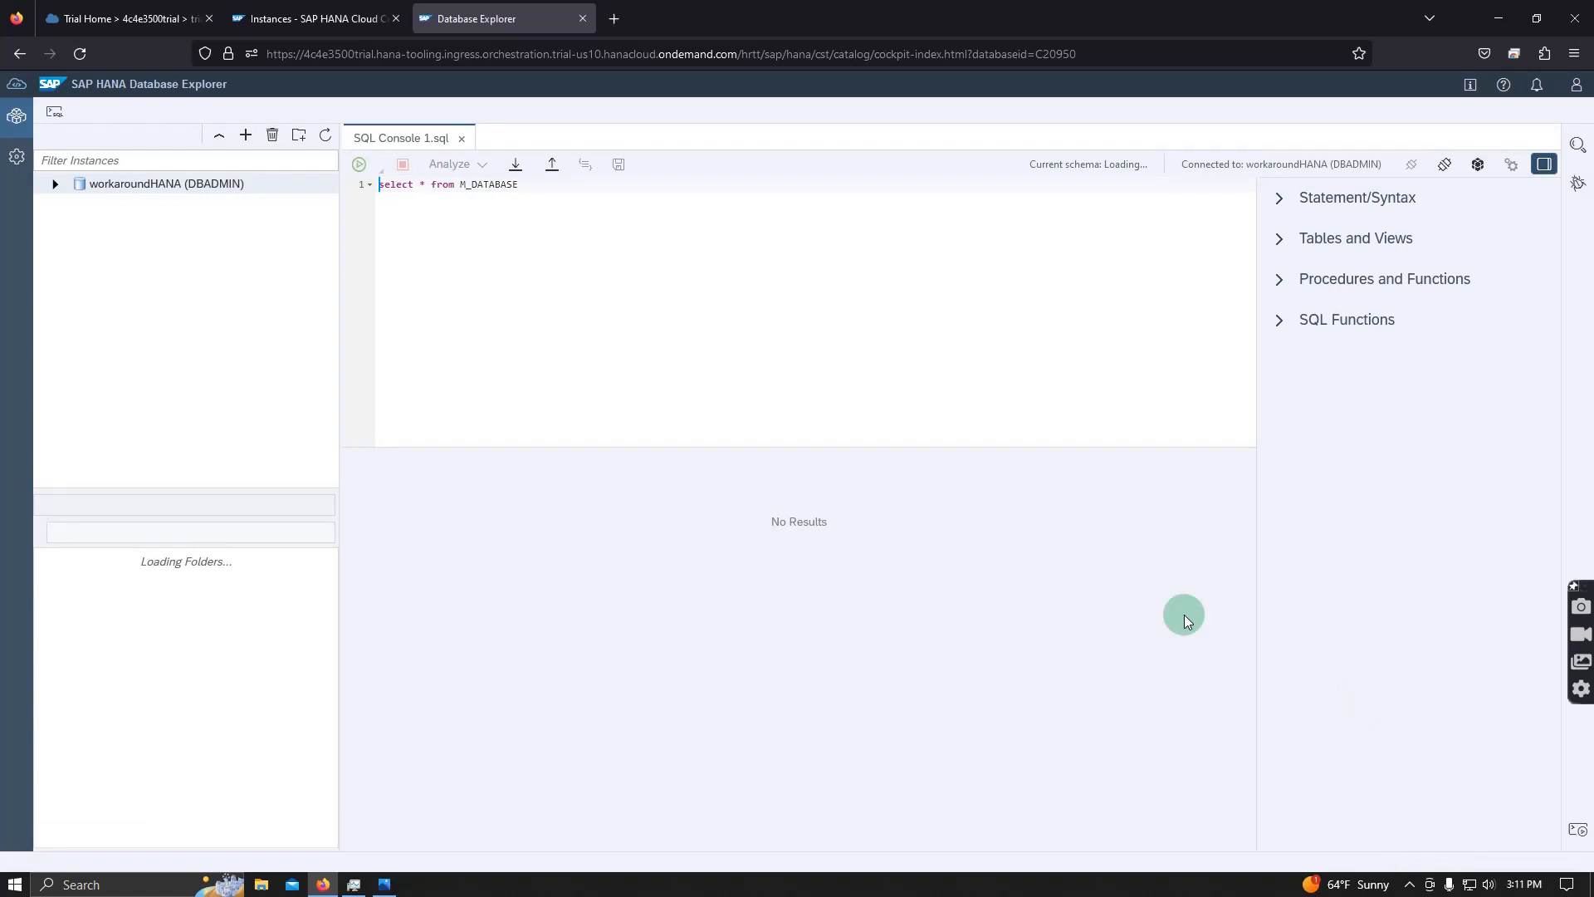
left_click(309, 18)
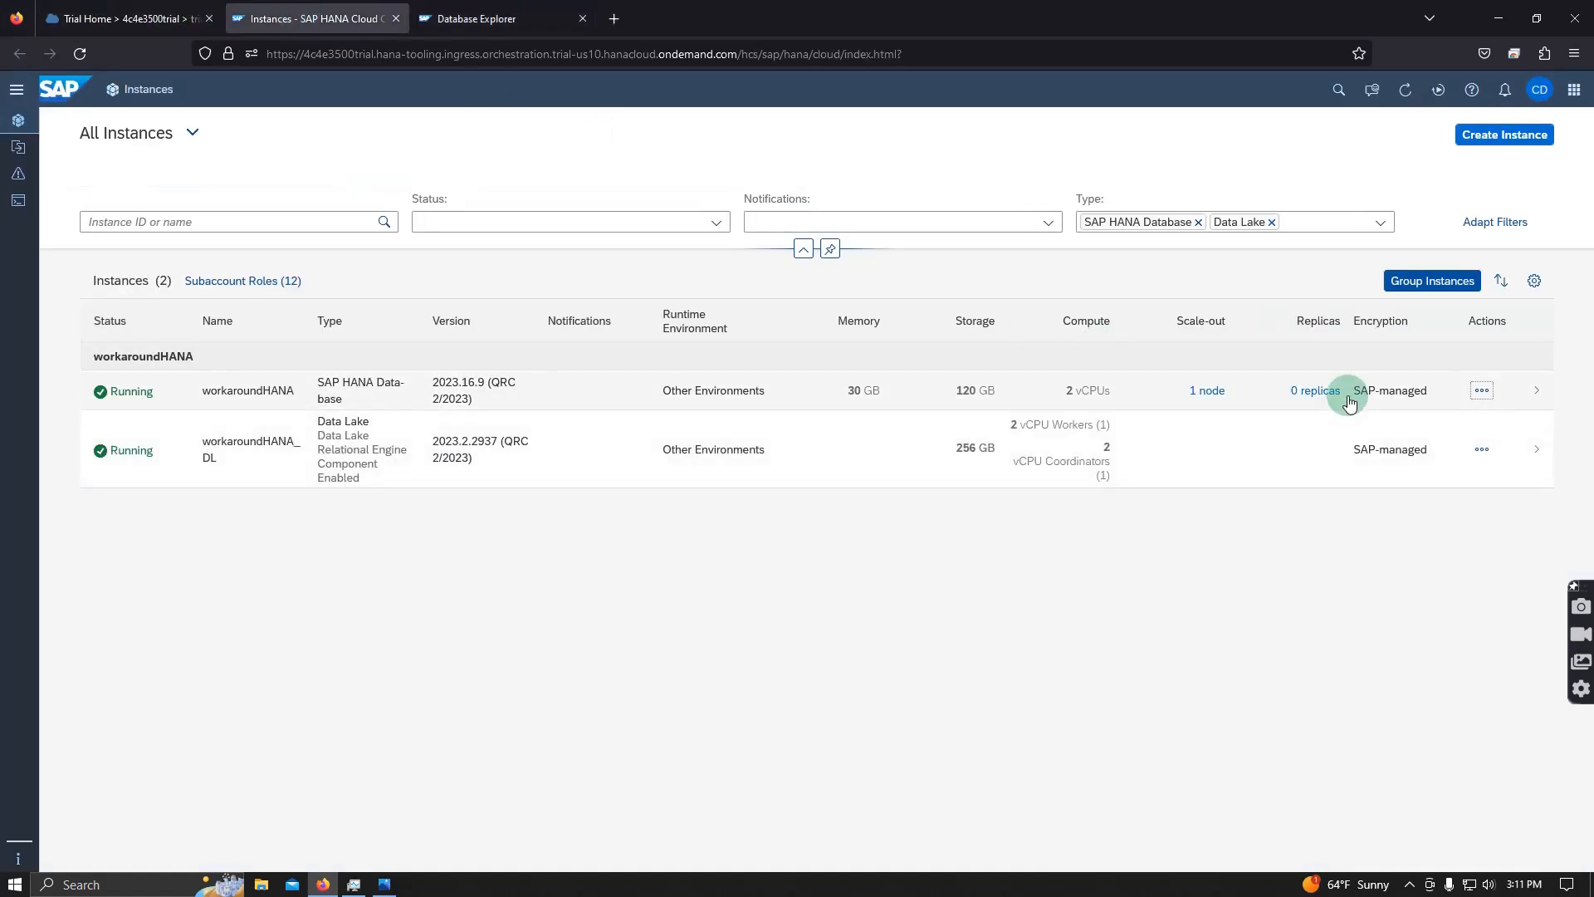
- Stop the workaroundHANA_DL data lake instance from its Actions menu and confirm
left_click(1481, 450)
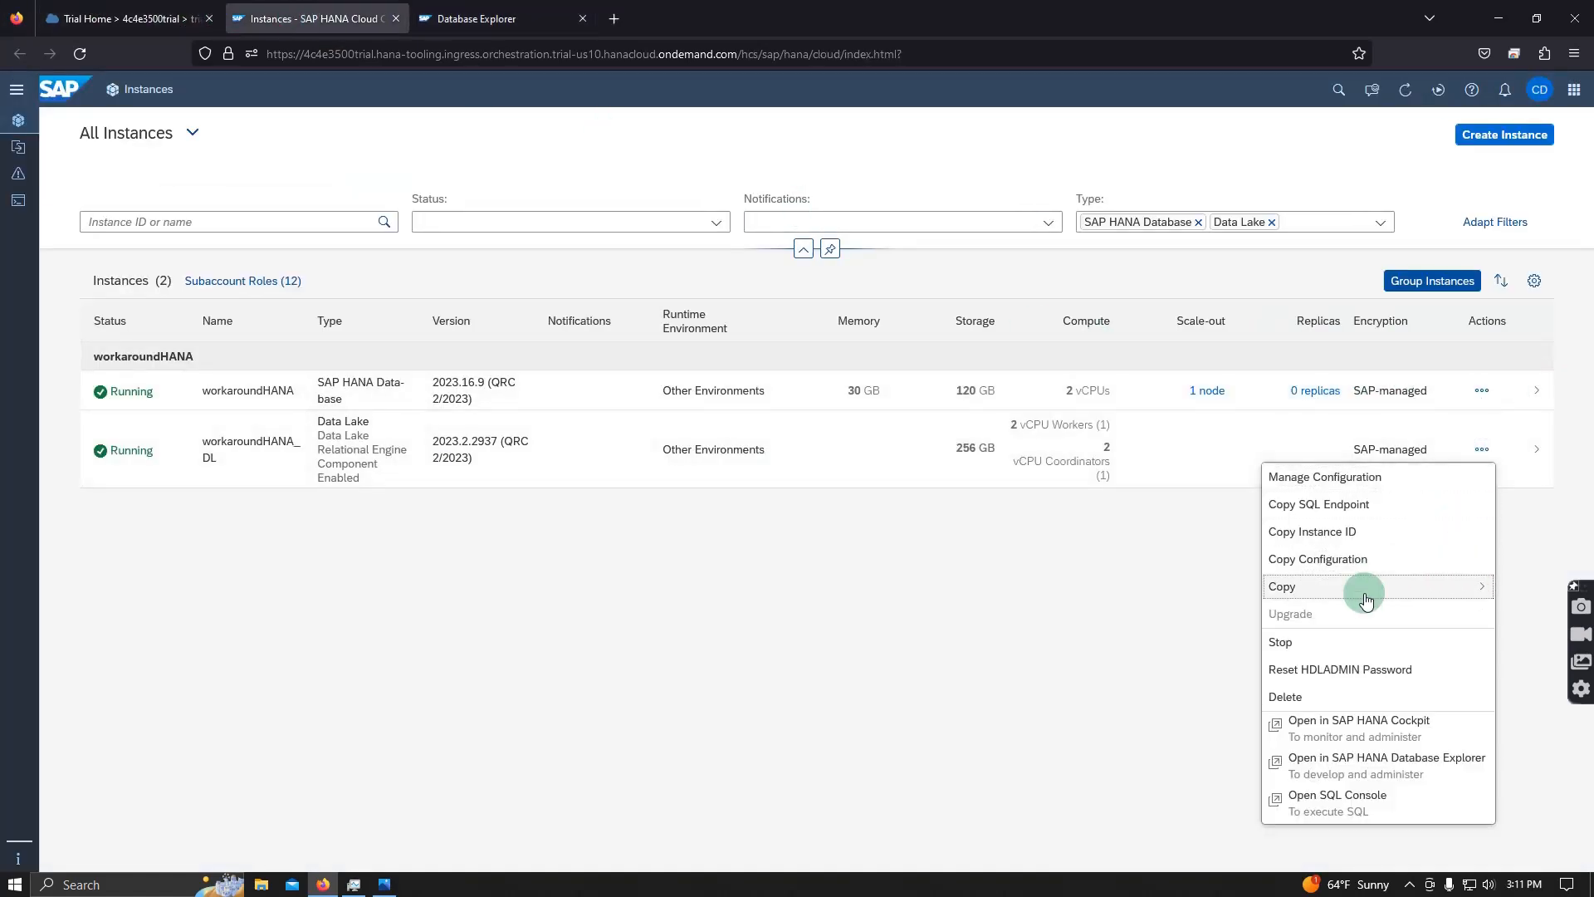
left_click(1345, 645)
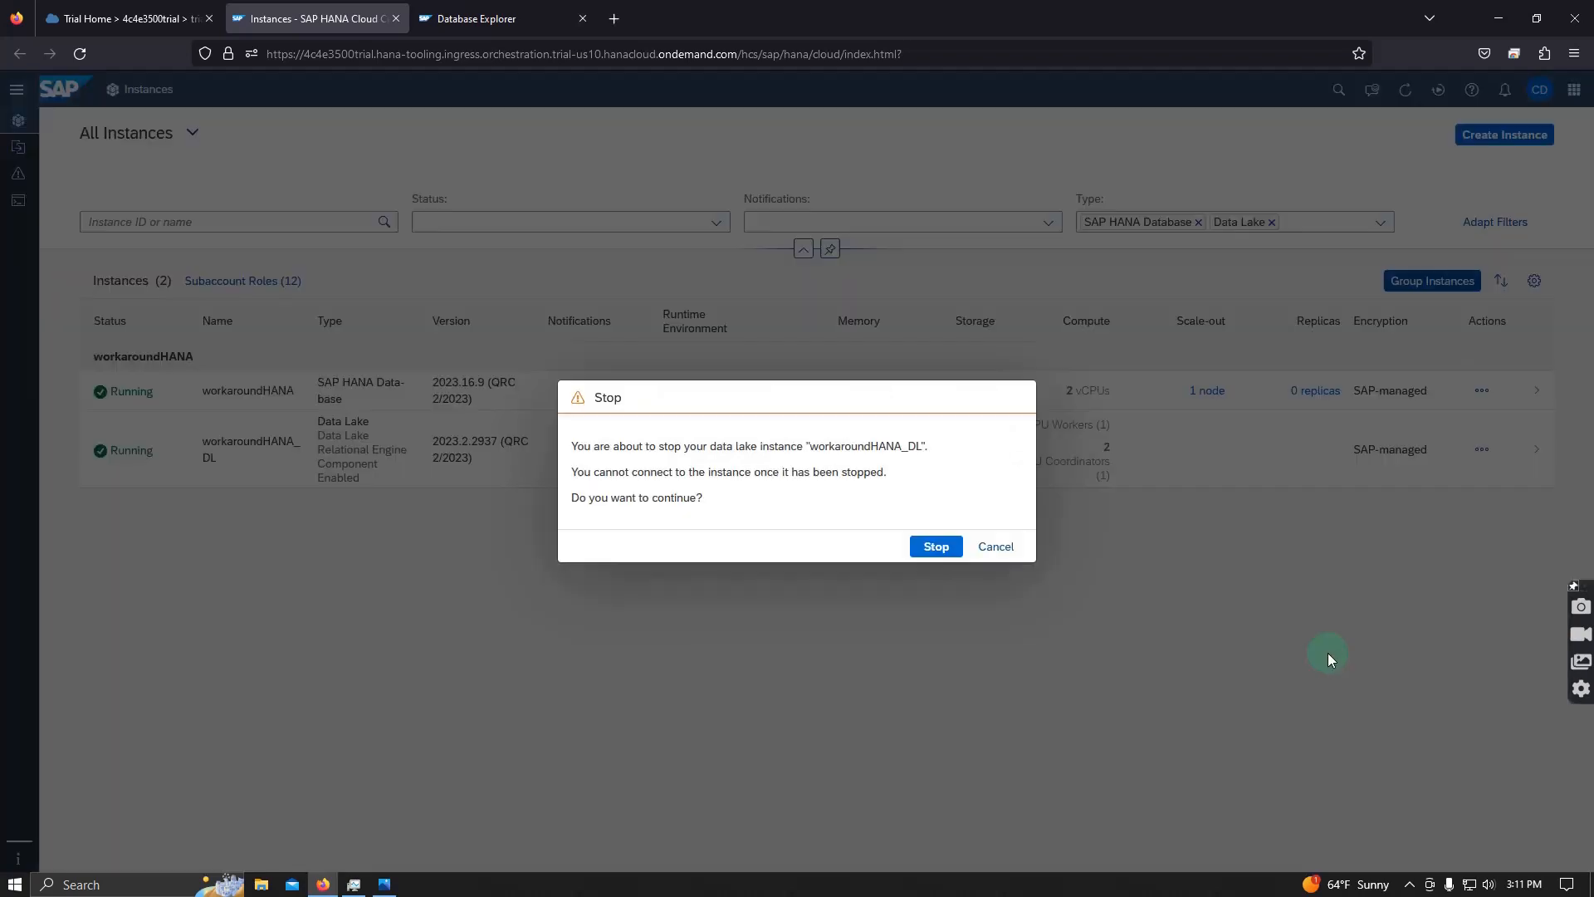
left_click(935, 544)
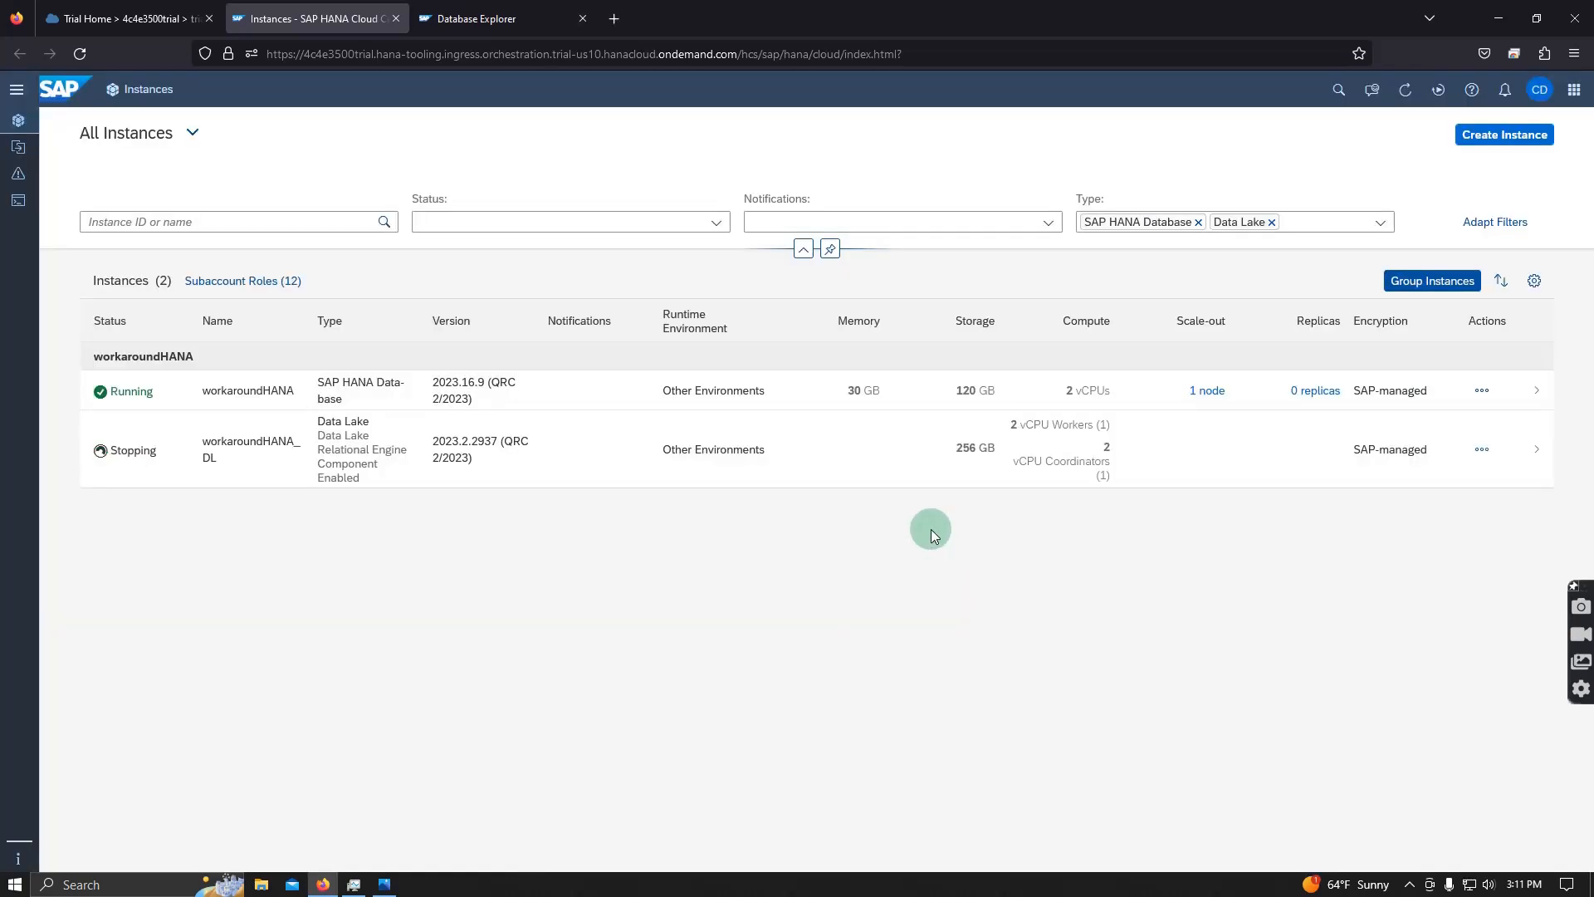